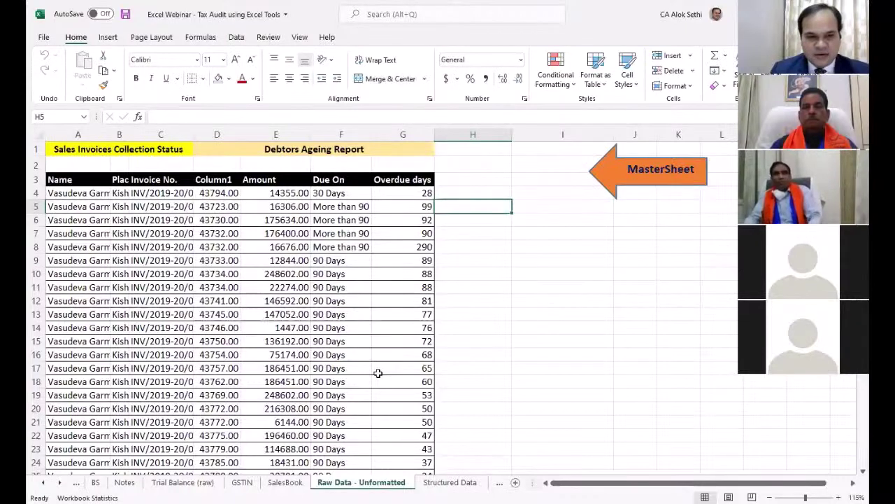
Examine the sheet title and the Name, Place and Invoice No. columns of the debtors ageing data
key(Home)
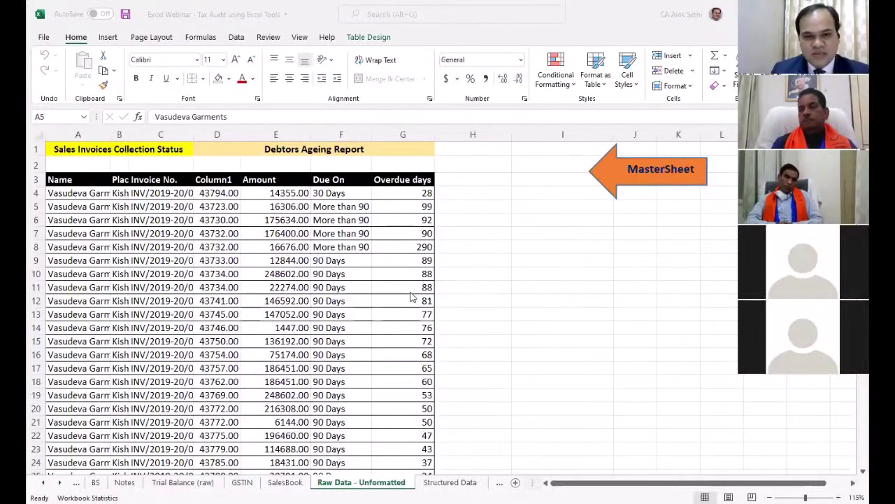
scroll(412, 315, up, 2)
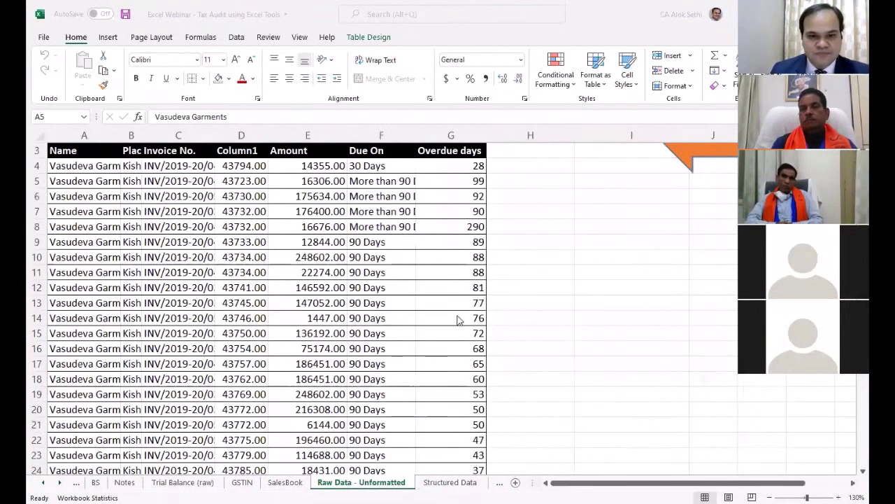
scroll(606, 455, up, 1)
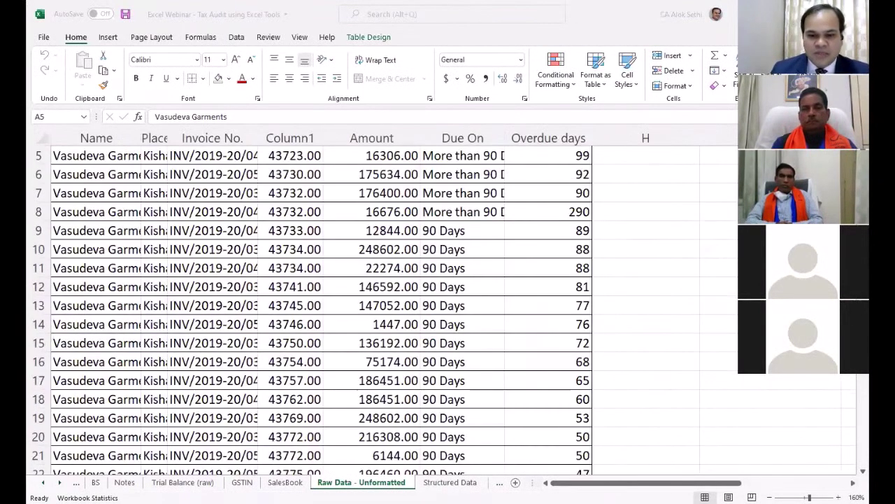
scroll(404, 344, up, 2)
click(143, 161)
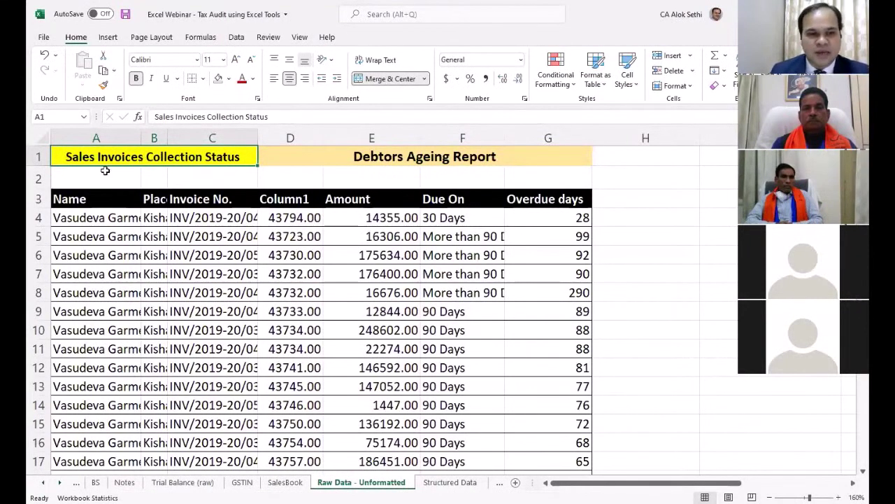
click(84, 198)
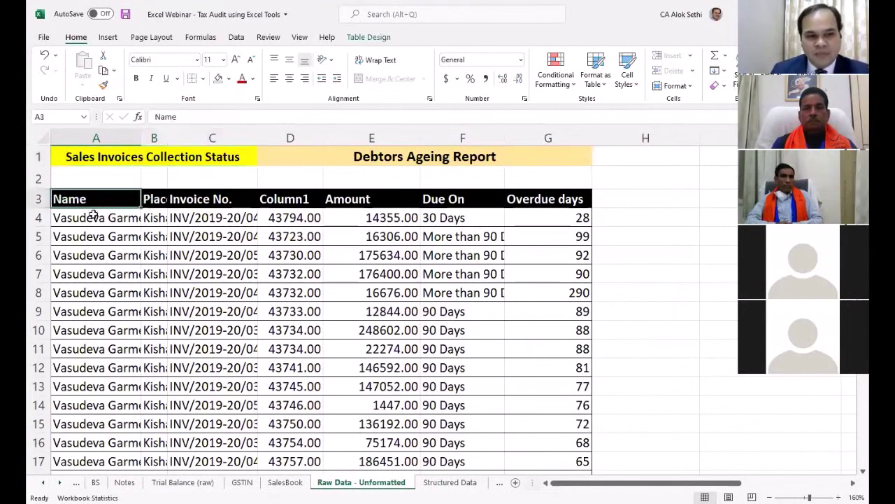
click(145, 202)
click(152, 224)
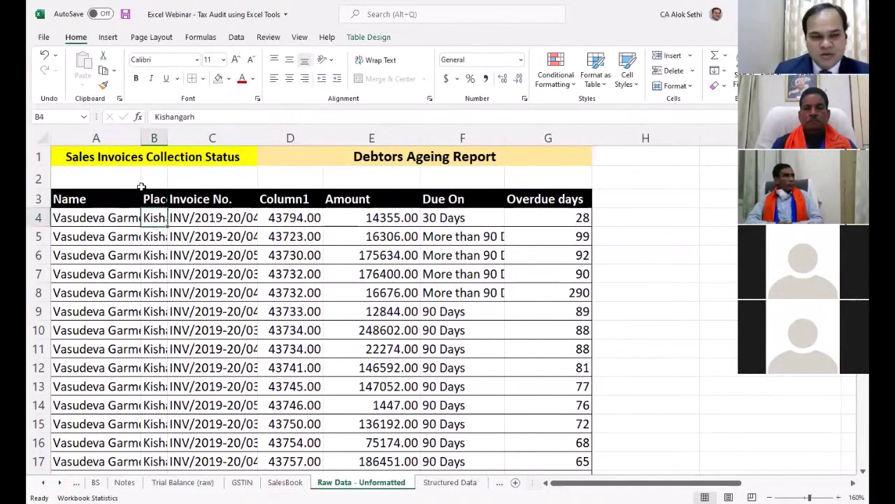
key(Up)
key(Down)
key(Down)
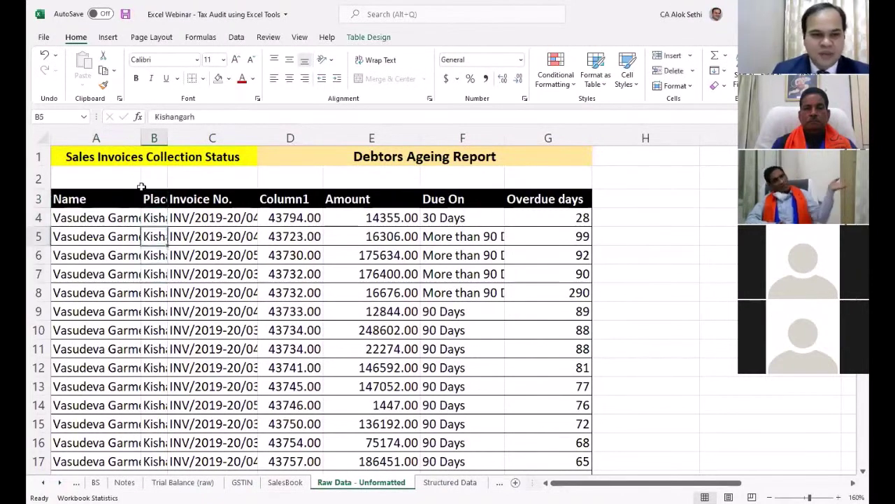
key(Up)
key(Right)
key(Up)
key(Down)
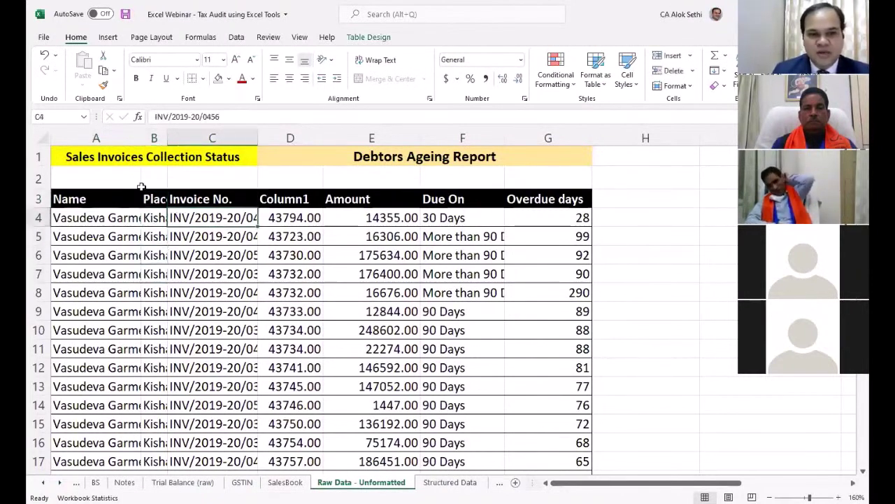
Examine the values under the Column1 header of the debtors table
key(Right)
key(Up)
key(Down)
key(Down)
key(Down)
key(Down)
key(Down)
key(Down)
key(Down)
key(Down)
key(Down)
key(Down)
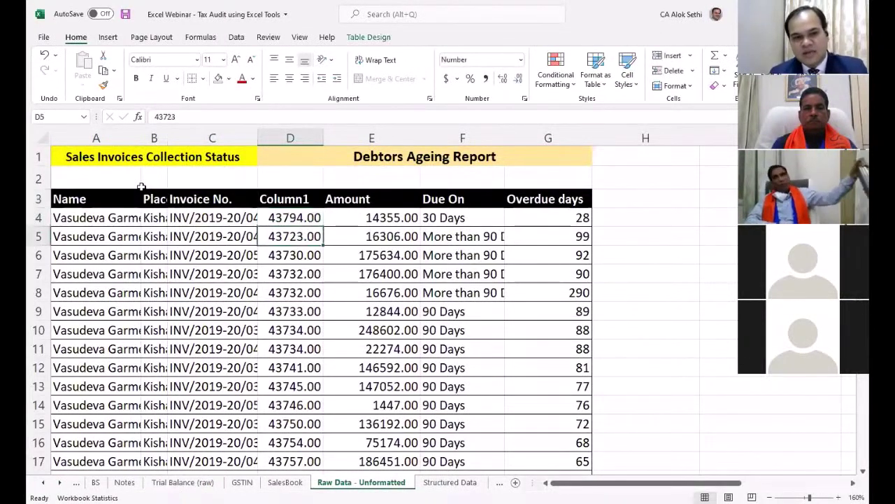
key(Up)
key(Up)
key(Up)
key(Up)
key(Up)
key(Up)
key(Up)
key(Up)
key(Up)
key(Up)
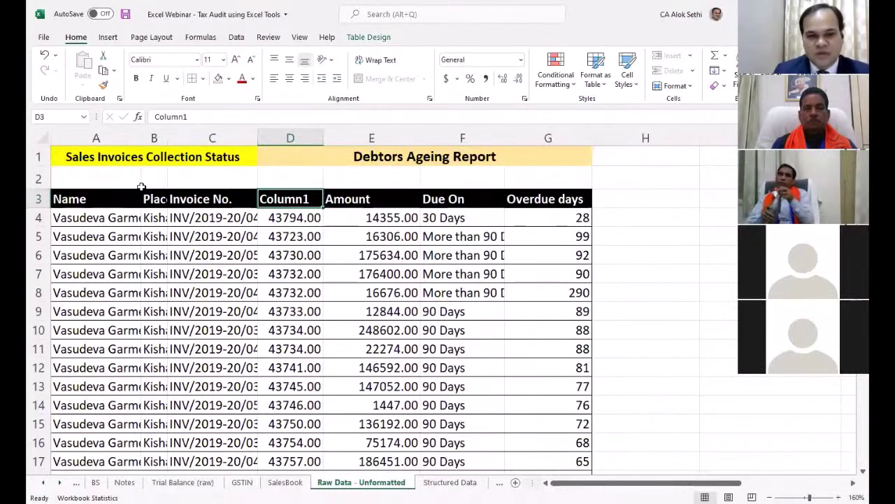
Review the Amount, Due On and Overdue days headers and return to the Name header
key(Right)
key(Right)
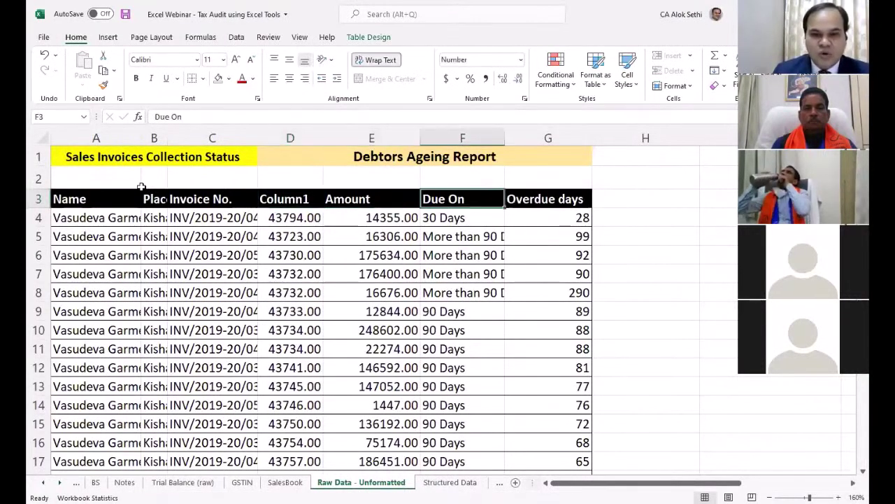
key(Right)
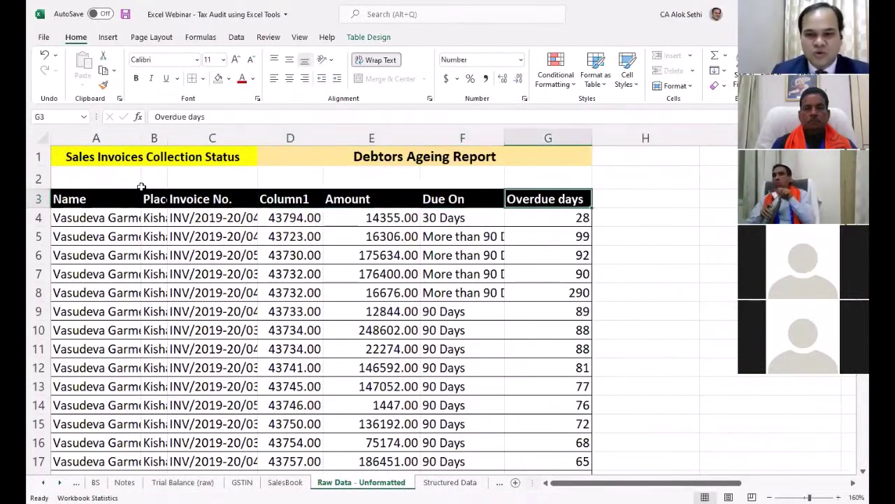
key(Left)
key(Left)
key(Left)
key(Left)
key(Left)
key(Left)
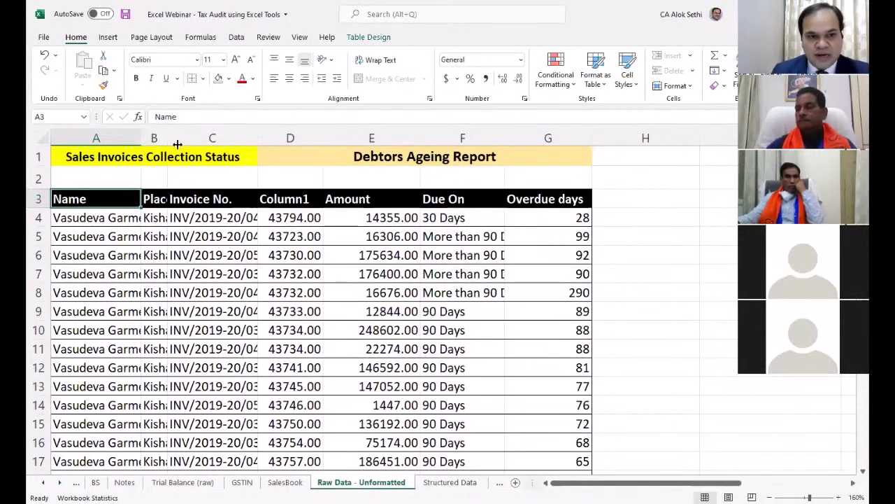
Try widening the Name, Place and Invoice No. columns one by one, and undo the last width change
drag(141, 137, 177, 137)
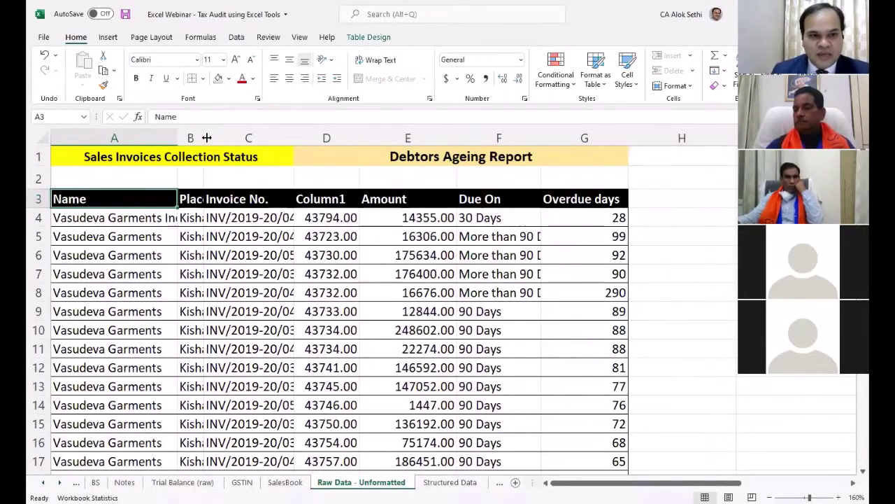
double_click(203, 139)
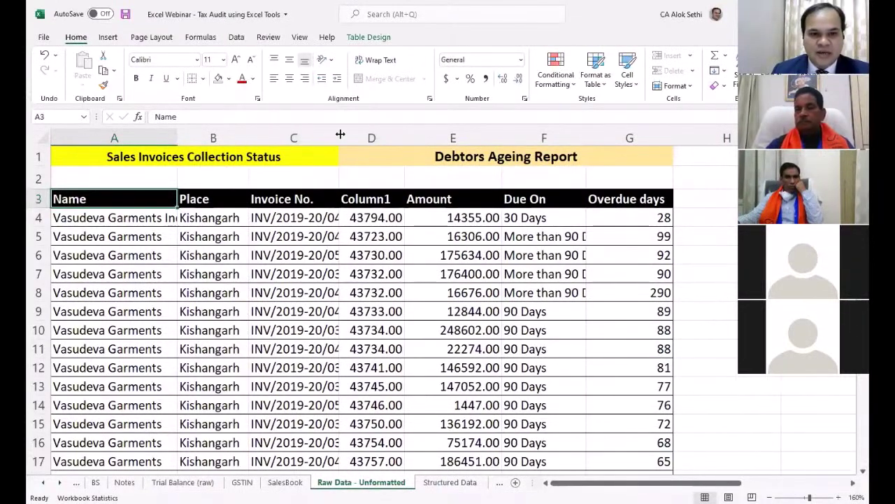
double_click(339, 135)
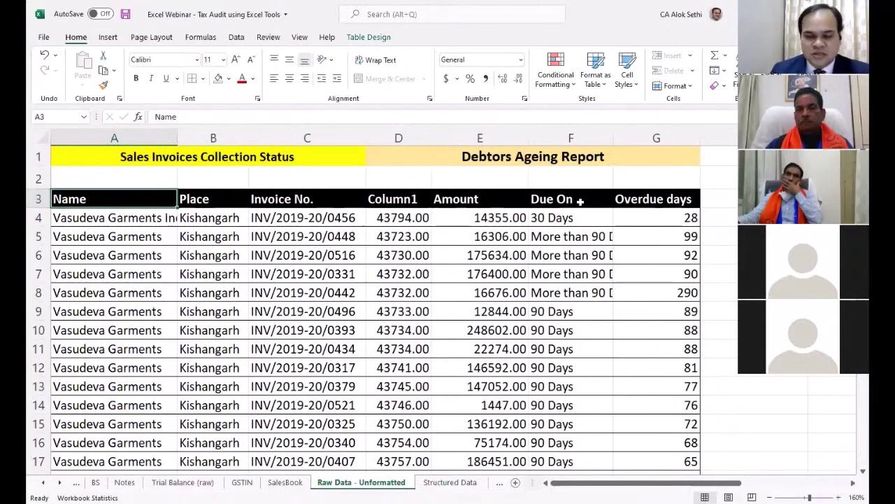
key(ctrl+z)
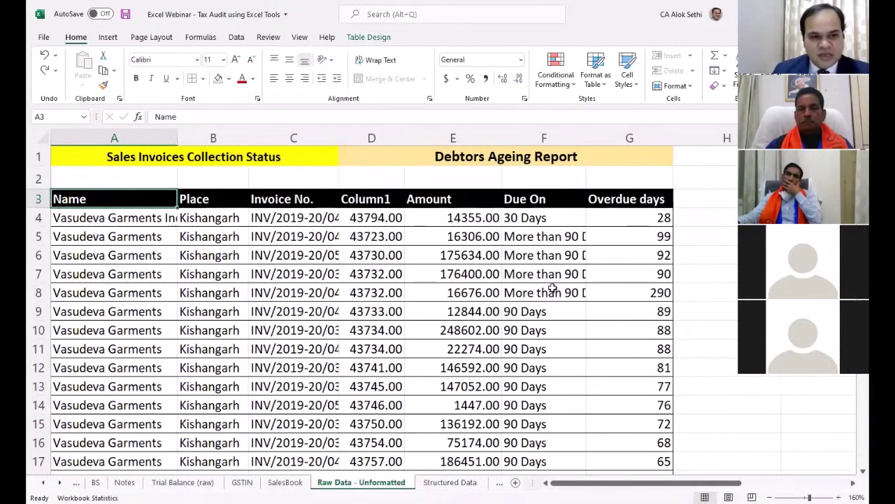
Give all columns of the sheet one uniform, narrower width
click(42, 140)
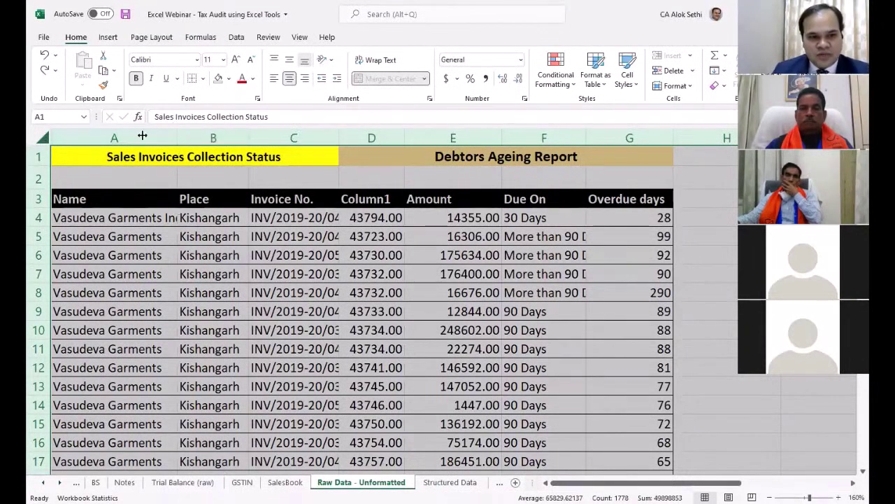
drag(177, 136, 142, 135)
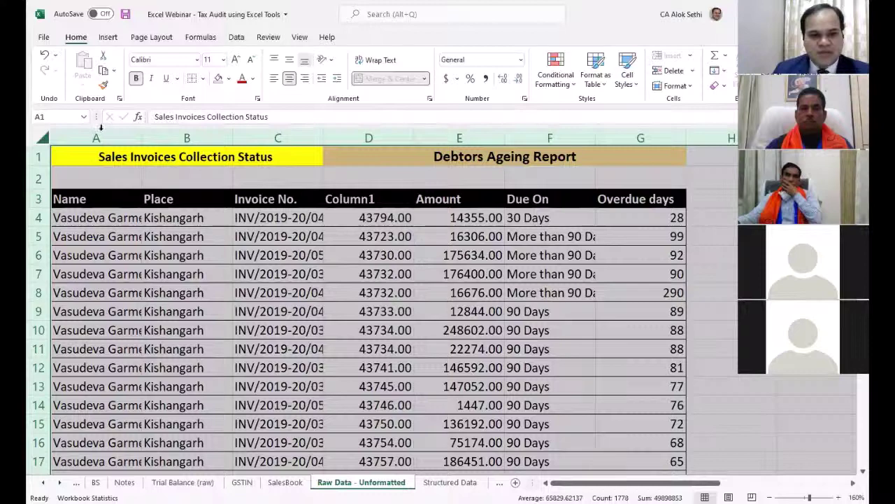
click(38, 142)
click(39, 140)
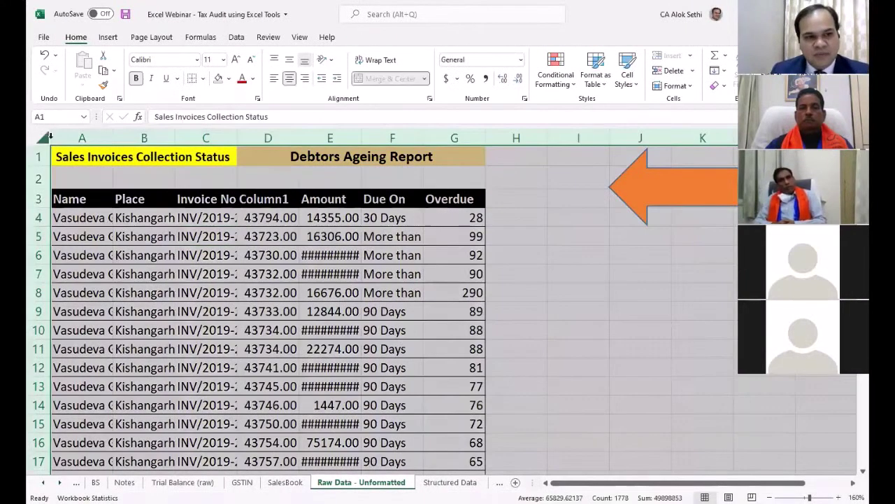
Autofit the width of every column in the sheet to its contents
click(38, 137)
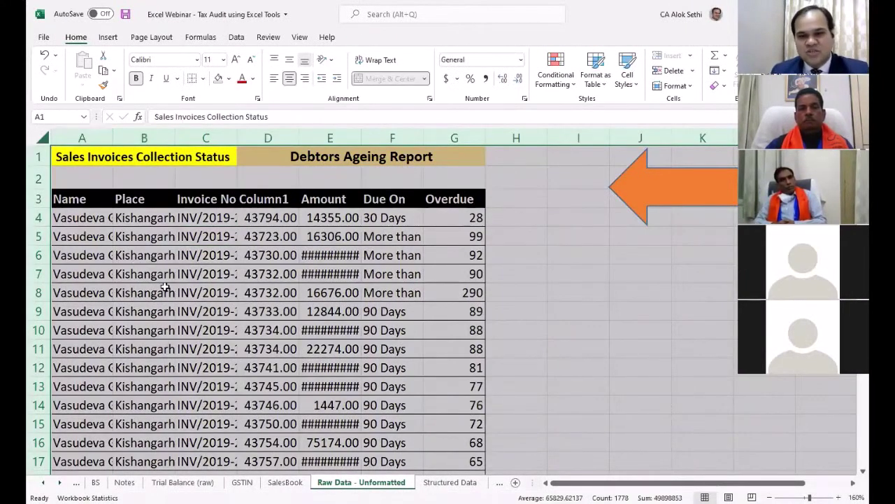
double_click(110, 138)
click(158, 231)
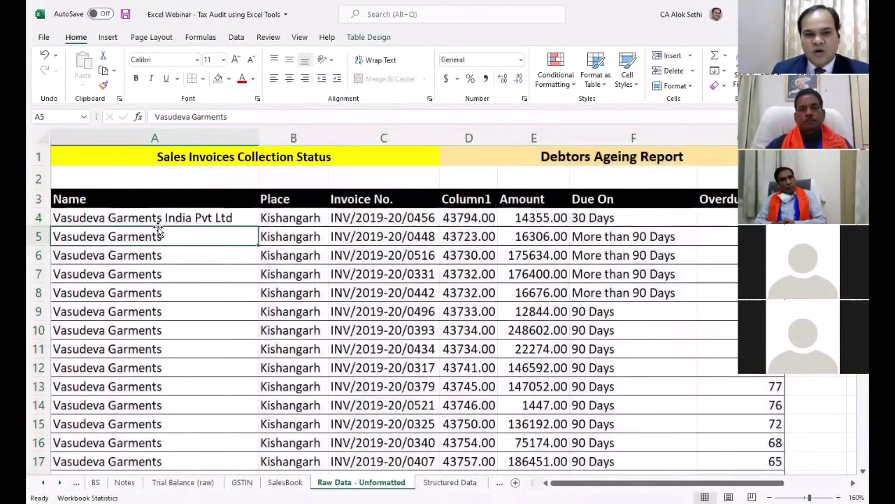
Look through the customer, Place and Invoice No. entries further down the debtors table
key(Page_Down)
key(Page_Down)
key(Page_Down)
key(Page_Down)
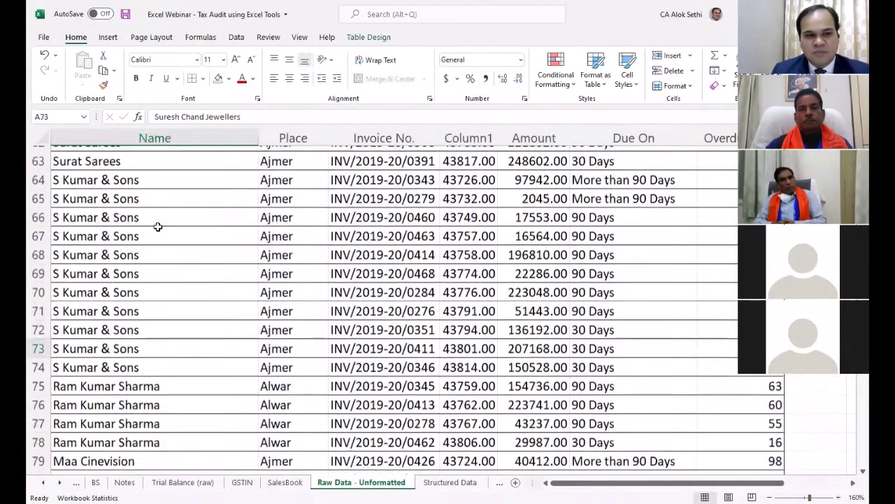
key(Right)
key(Up)
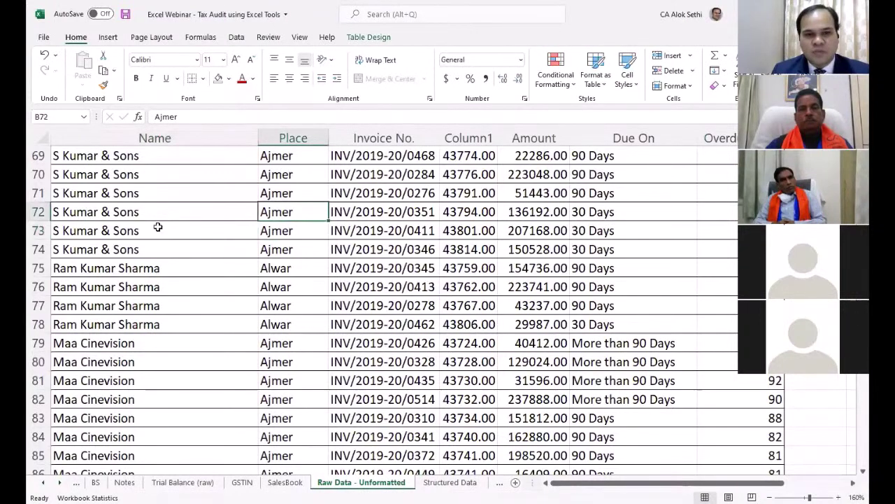
key(Up)
key(Up)
key(Up)
key(Up)
key(Up)
key(Up)
key(Up)
key(Up)
key(Up)
key(Up)
key(Up)
key(Up)
key(Up)
key(Up)
key(Up)
key(Right)
key(Up)
key(Up)
key(Up)
key(Up)
key(Up)
key(Up)
key(Up)
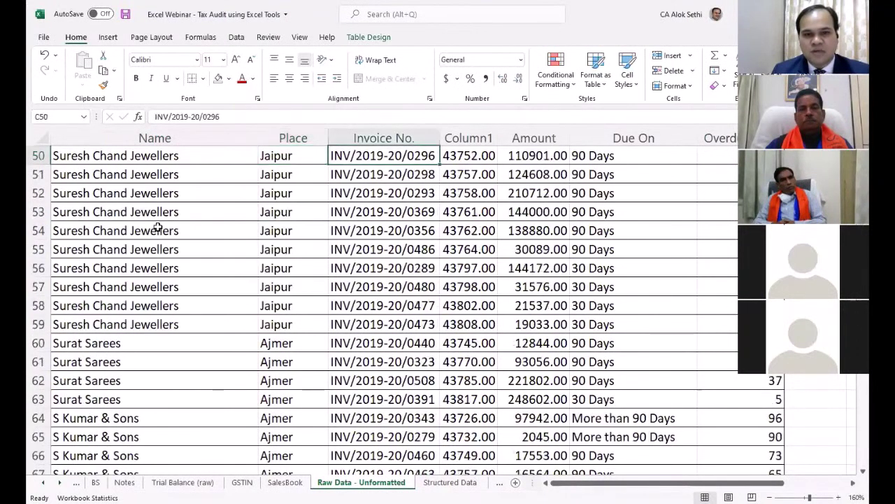
Look through the Column1 entries back up to the Debtors Ageing Report heading
key(Right)
key(Up)
key(Up)
key(Up)
key(Up)
key(Up)
key(Up)
key(Up)
key(Up)
key(Up)
key(Up)
key(Up)
key(Up)
key(Up)
key(Up)
key(Up)
key(Up)
key(Up)
key(Up)
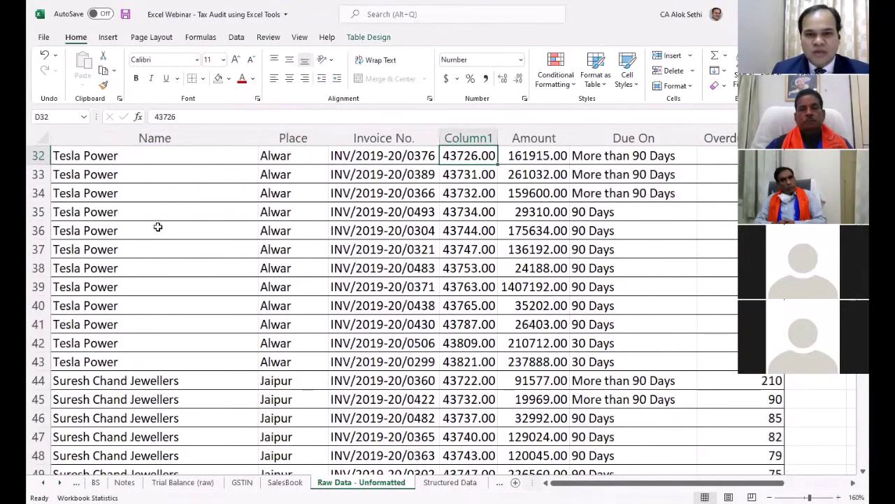
key(Right)
key(ctrl+Up)
key(ctrl+Up)
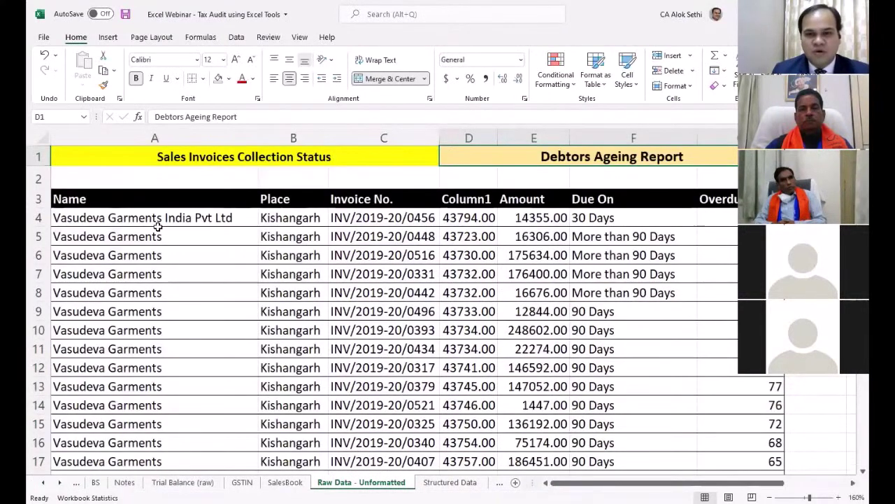
Inspect the upper part of the table out to the Overdue days column and return to cell A1
key(Right)
key(Right)
key(Right)
key(Down)
key(Down)
key(Down)
key(Down)
key(Down)
key(Down)
key(Down)
key(Down)
key(Down)
key(Down)
key(Down)
key(Down)
key(Down)
key(Down)
key(Down)
key(Down)
key(Down)
key(Down)
key(Down)
key(Down)
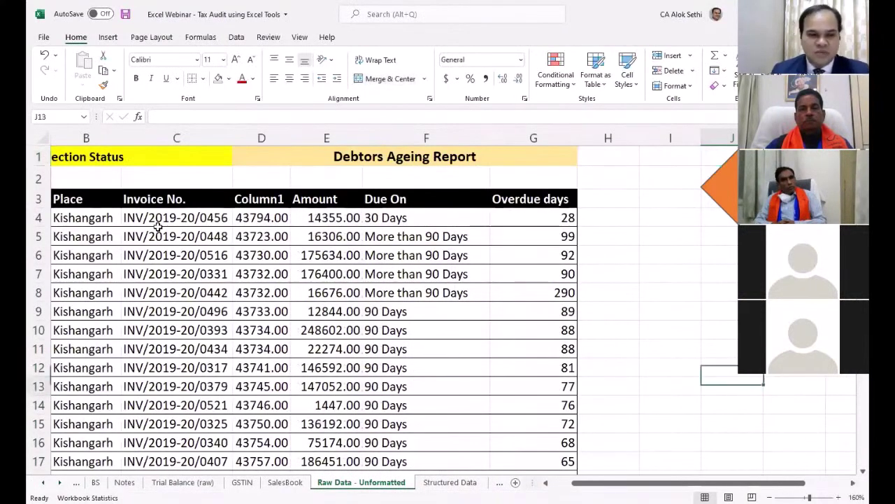
key(Left)
key(Left)
key(Home)
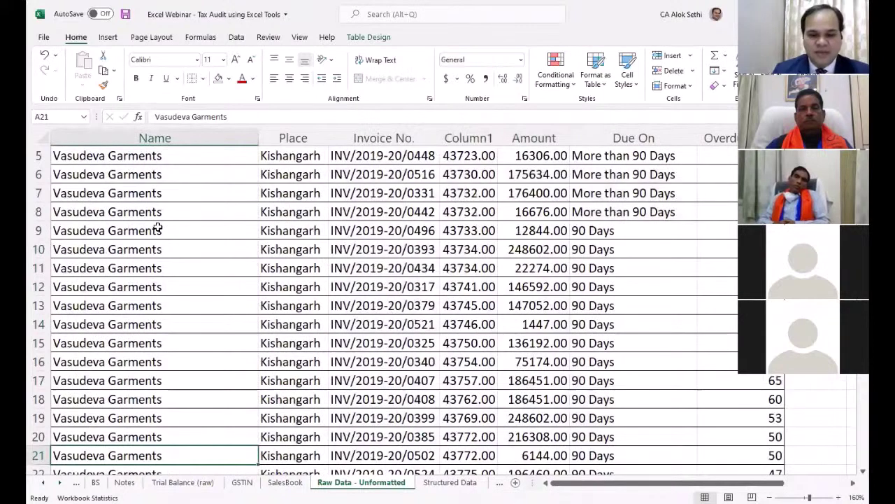
key(Up)
key(Up)
key(Up)
key(ctrl+Home)
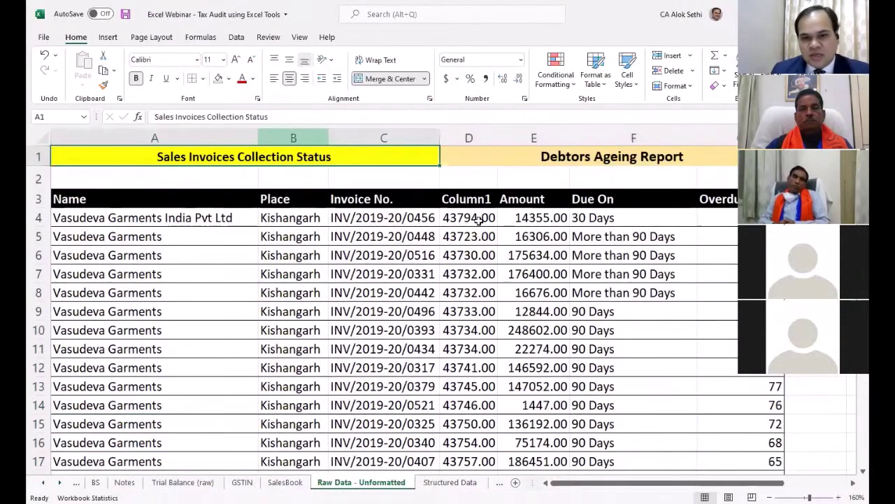
Examine the Column1, Amount, Due On and Overdue days entries of the first invoice in row 4
key(Right)
key(Down)
key(Down)
key(Down)
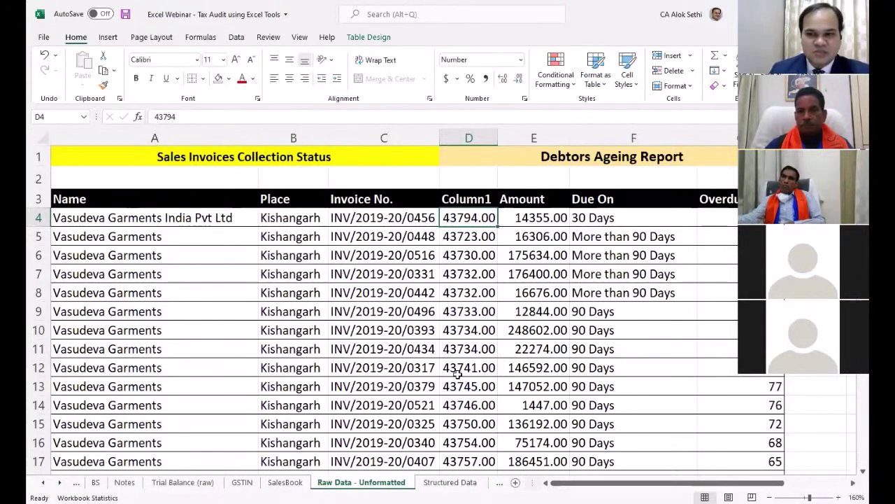
key(Right)
key(Right)
key(Right)
key(Right)
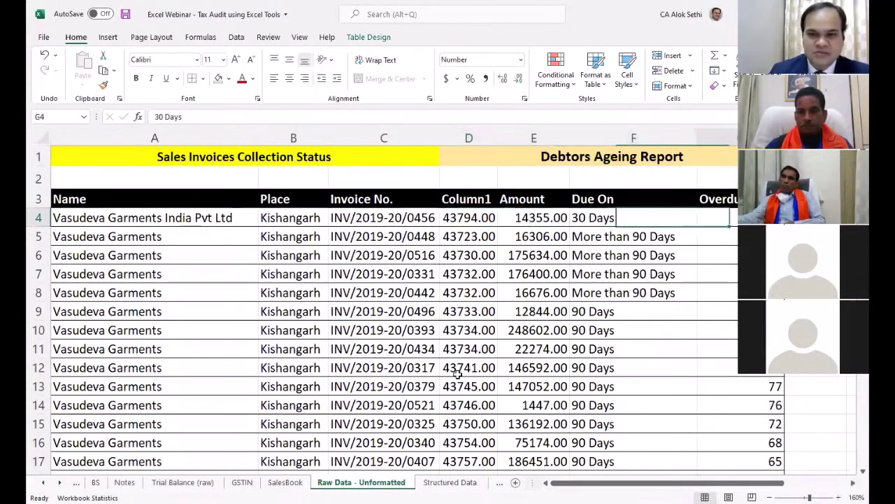
key(Left)
key(Left)
key(Left)
key(Left)
key(Left)
key(Left)
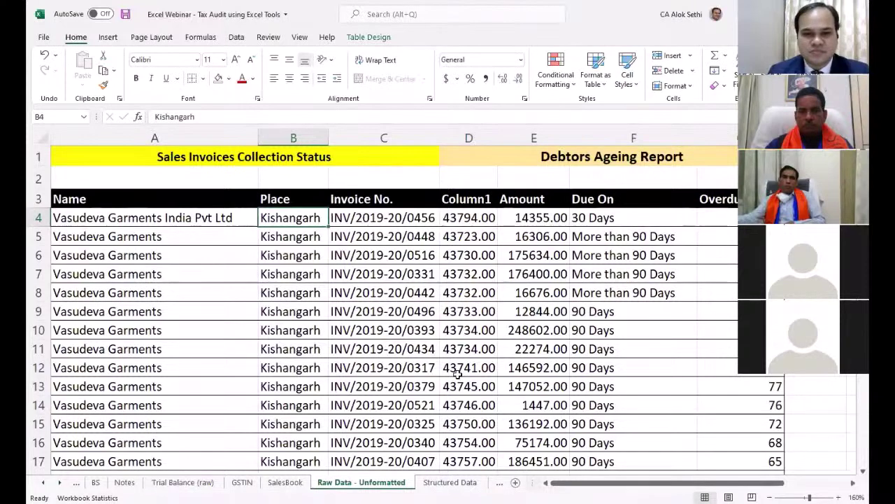
text(0)
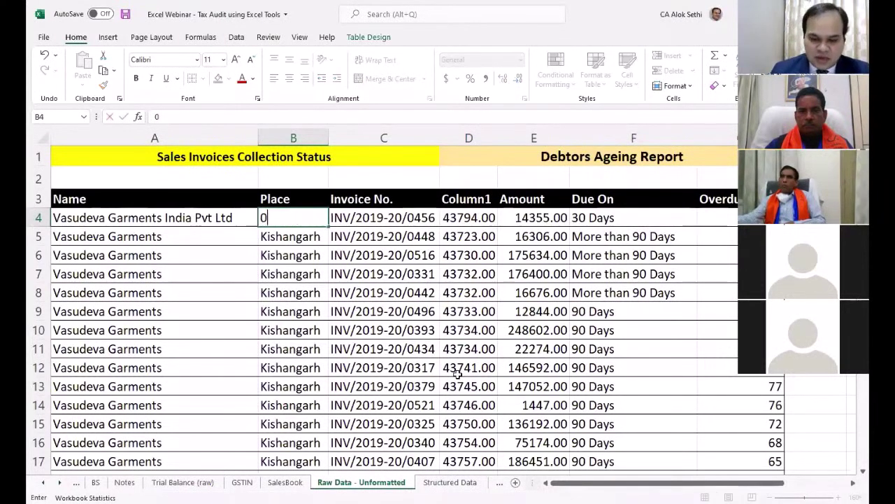
key(Right)
key(Right)
key(Right)
key(Right)
key(Right)
key(Right)
key(Right)
key(Left)
key(Left)
key(Left)
key(Left)
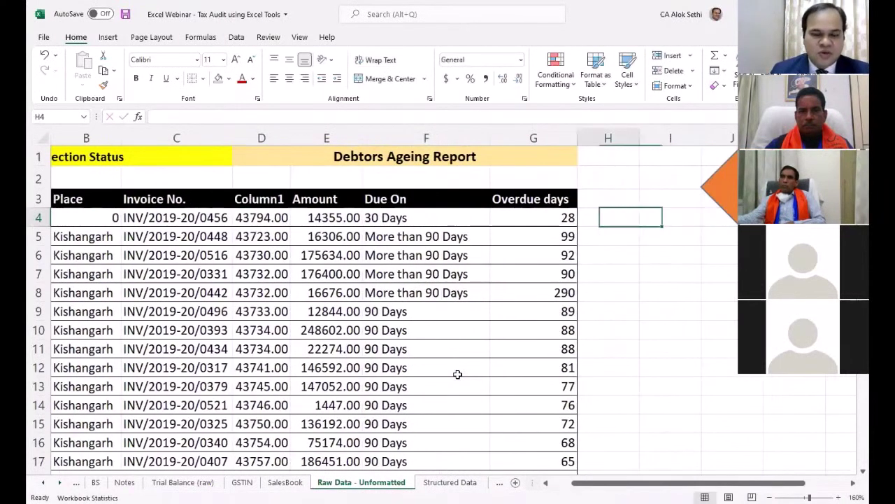
key(Left)
key(Left)
key(Left)
key(ctrl+z)
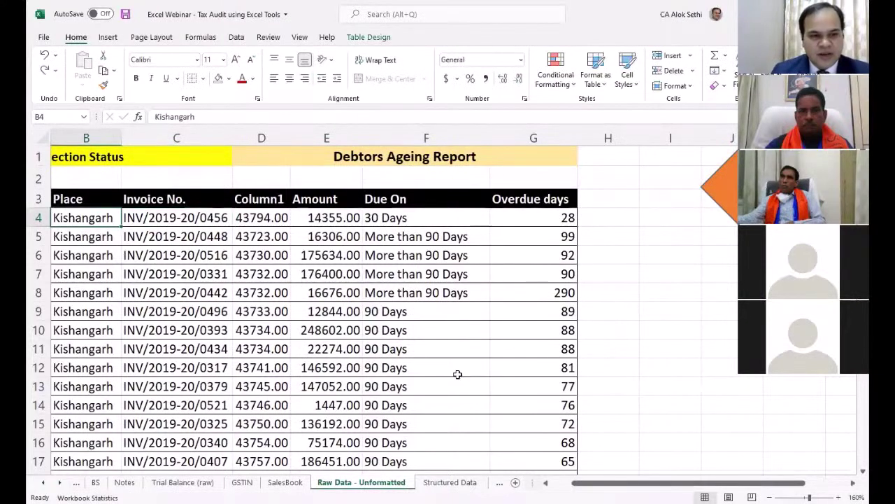
key(Left)
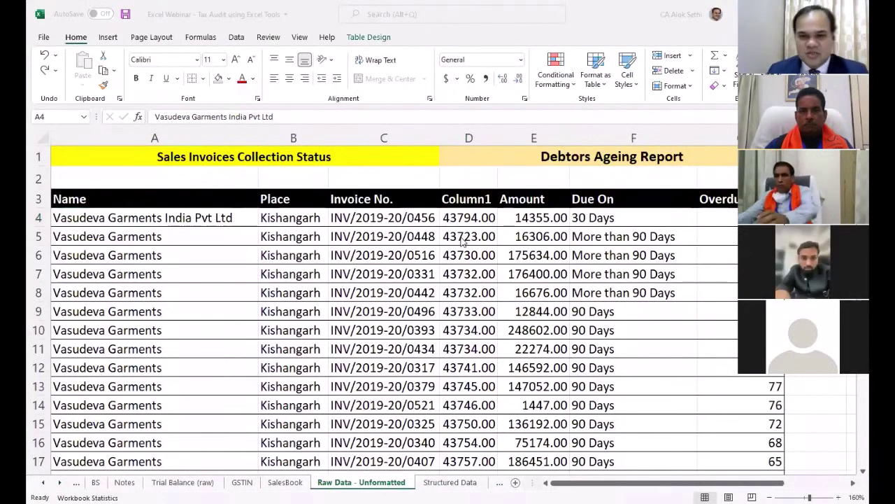
Rename the Column1 header in cell D3 to Date
click(476, 217)
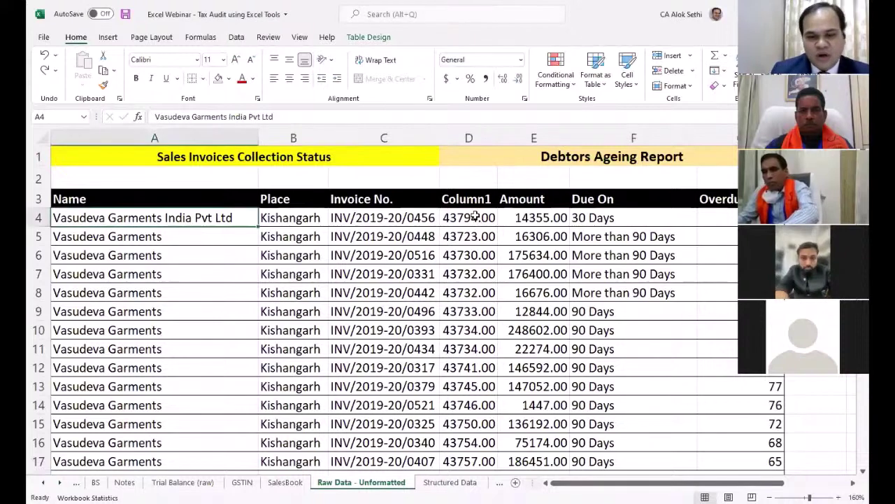
key(Right)
key(Right)
key(Right)
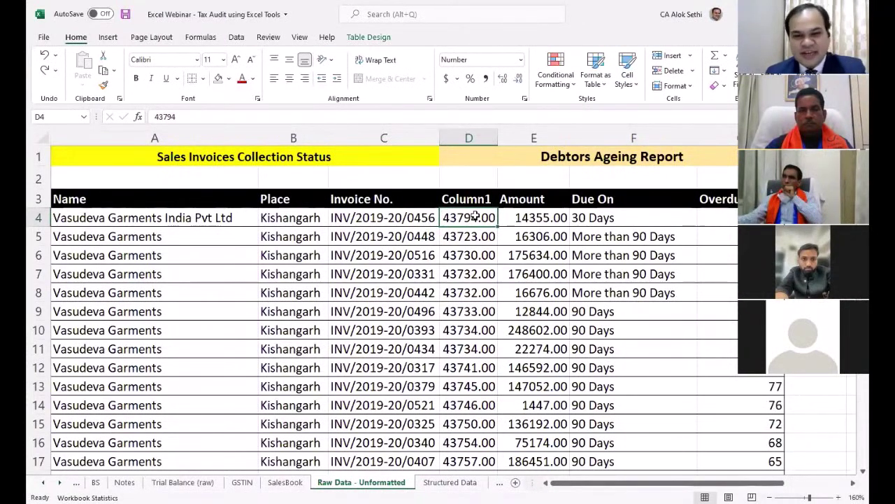
key(Up)
text(Date)
key(Return)
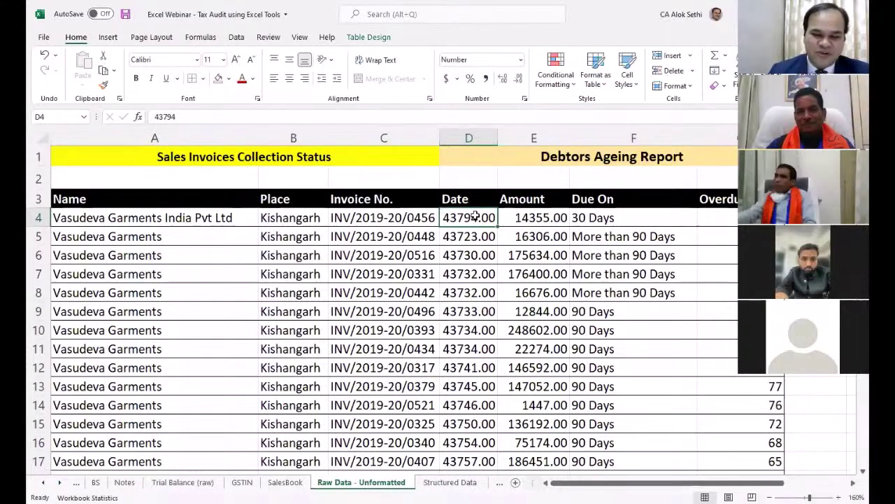
scroll(475, 216, down, 11)
drag(476, 217, 476, 214)
scroll(476, 215, down, 7)
scroll(476, 215, down, 20)
click(469, 132)
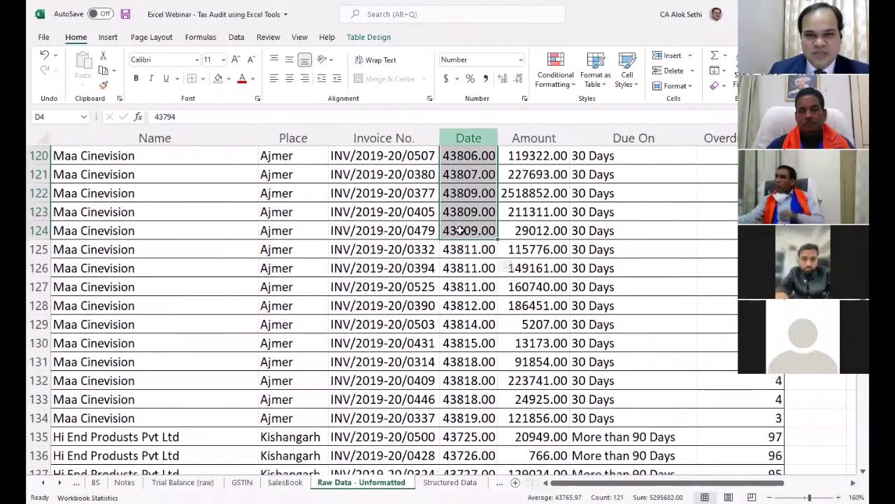
scroll(461, 231, up, 11)
scroll(460, 231, up, 8)
key(ctrl+Home)
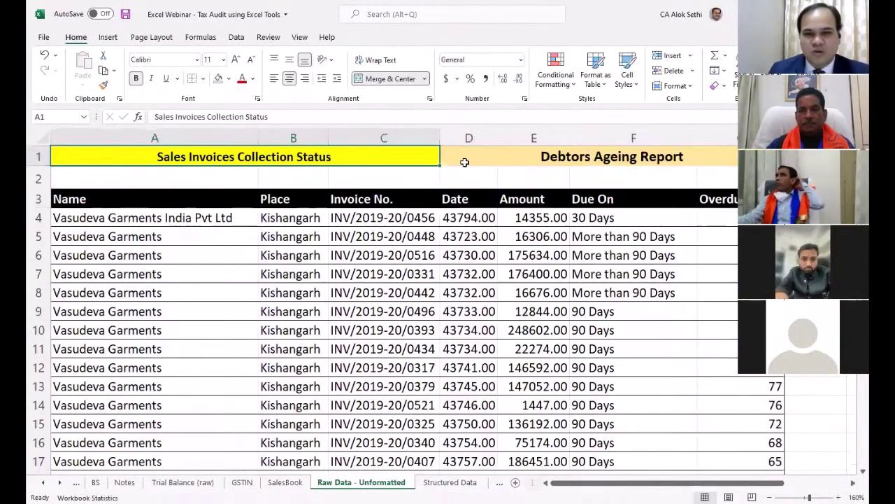
Format the whole of column D with the short Date number format
click(465, 141)
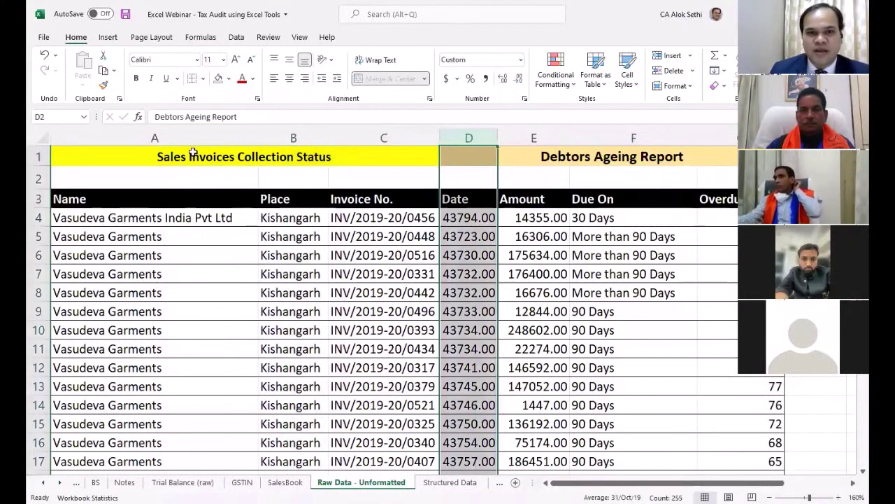
click(521, 60)
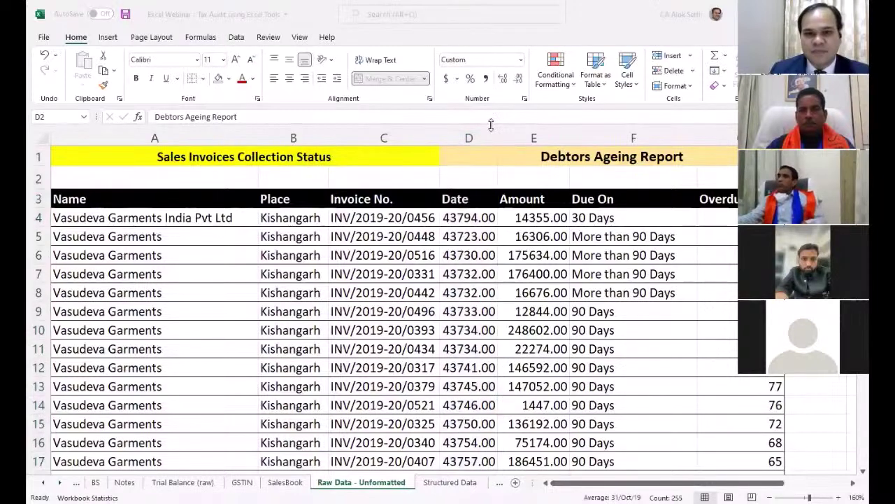
click(523, 62)
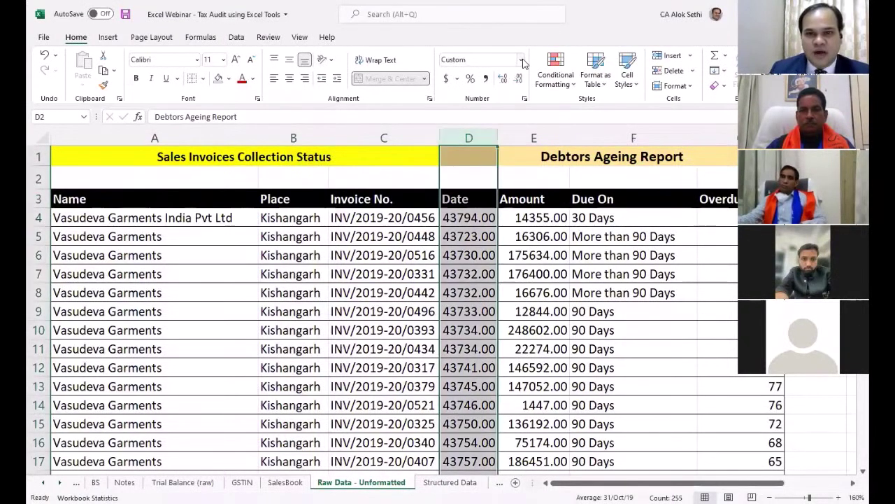
click(523, 62)
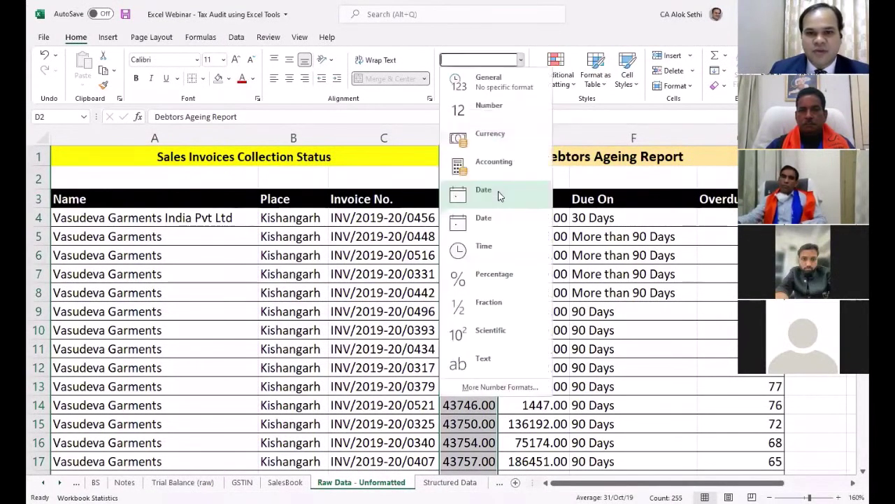
click(493, 194)
click(492, 254)
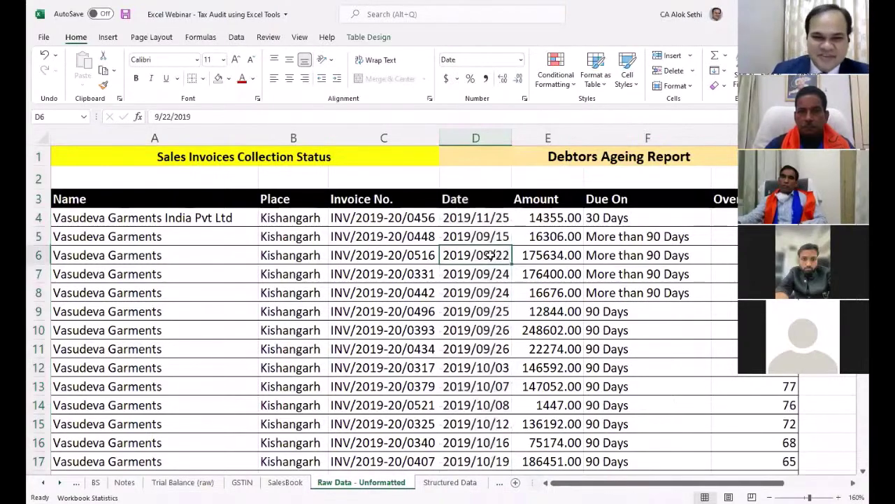
Check the entries of the Date column further down the table and back up to the first rows
scroll(492, 255, down, 14)
scroll(492, 254, down, 14)
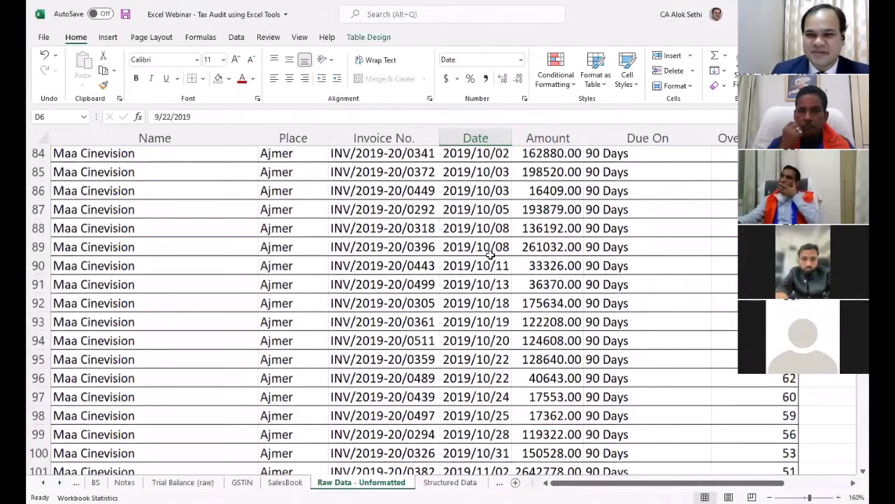
scroll(442, 468, down, 15)
scroll(462, 433, up, 10)
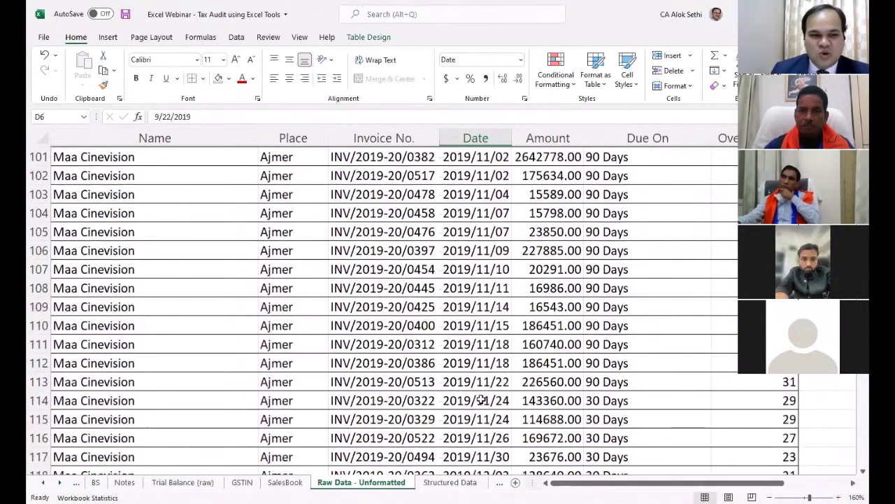
scroll(482, 398, up, 20)
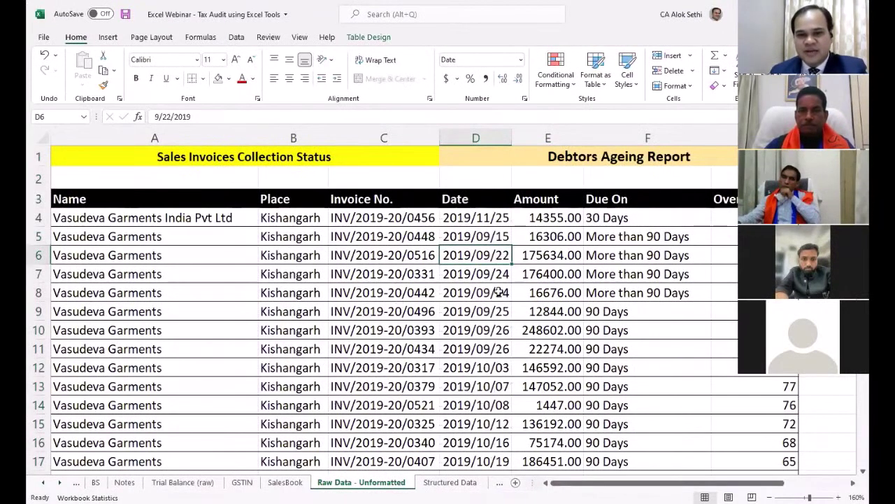
Examine the row 7 invoice from its Amount and Due On entries back to the customer name in A7
click(536, 275)
click(615, 274)
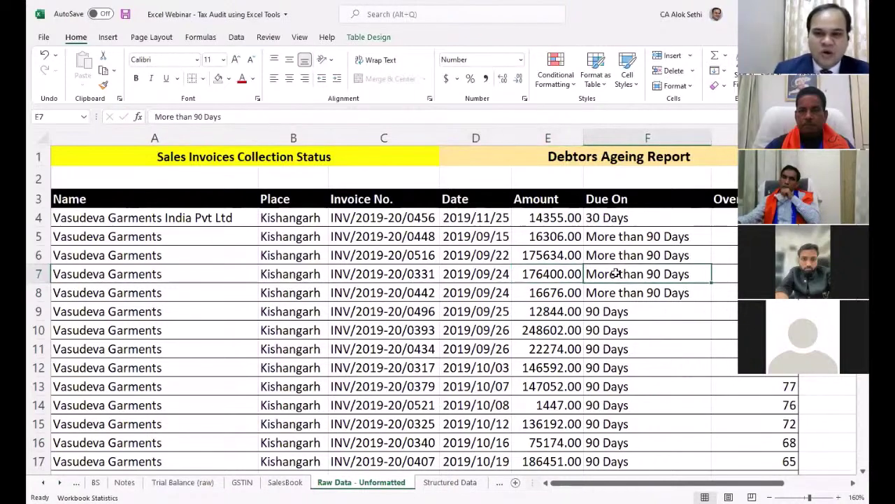
key(Right)
key(Left)
key(Left)
key(Left)
key(Left)
key(Left)
key(Left)
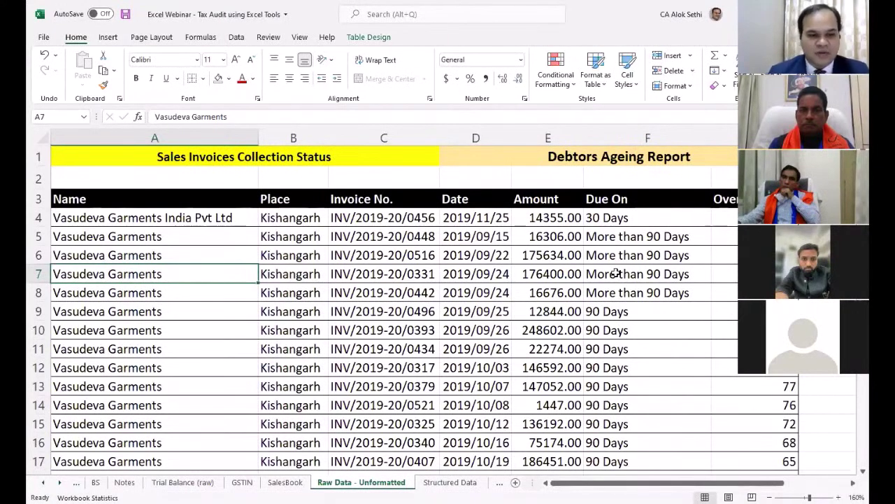
Review the row 3 table headers from Name across to Overdue days and back to Name
click(194, 203)
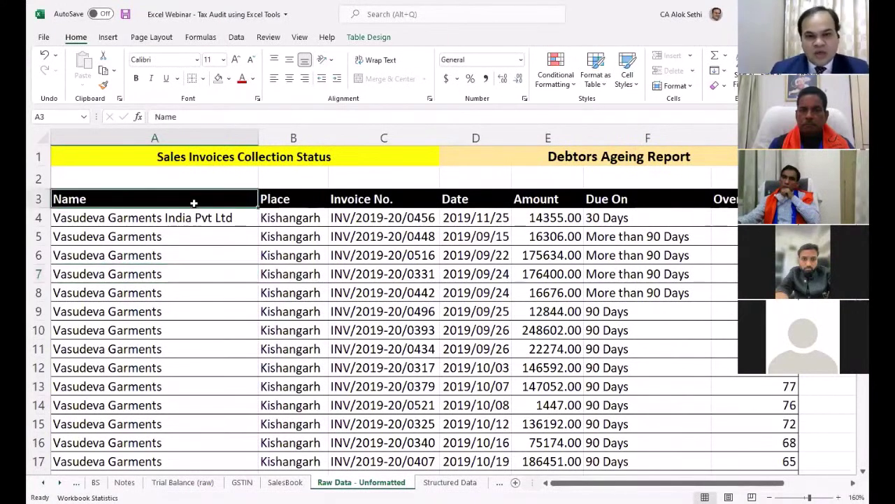
key(Right)
key(Right)
key(Right)
key(Right)
key(Right)
key(Right)
key(Right)
key(Right)
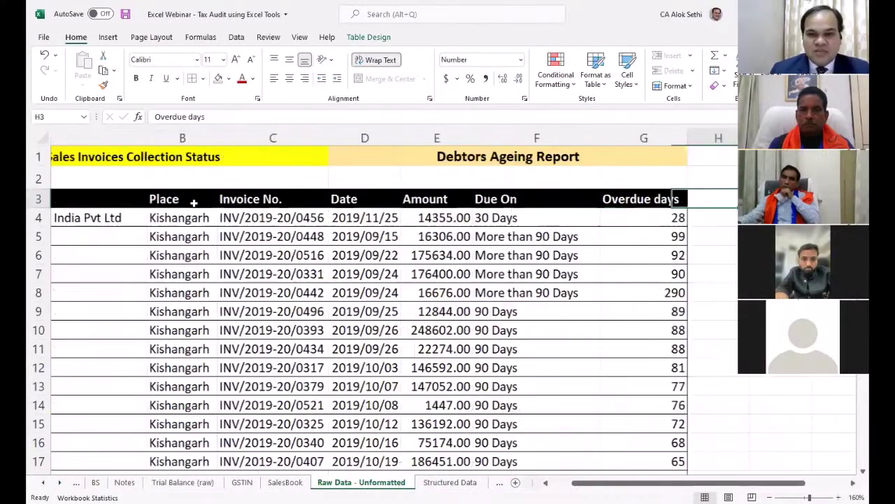
key(Left)
key(Left)
key(Left)
key(Left)
key(Left)
key(Left)
key(Left)
key(Left)
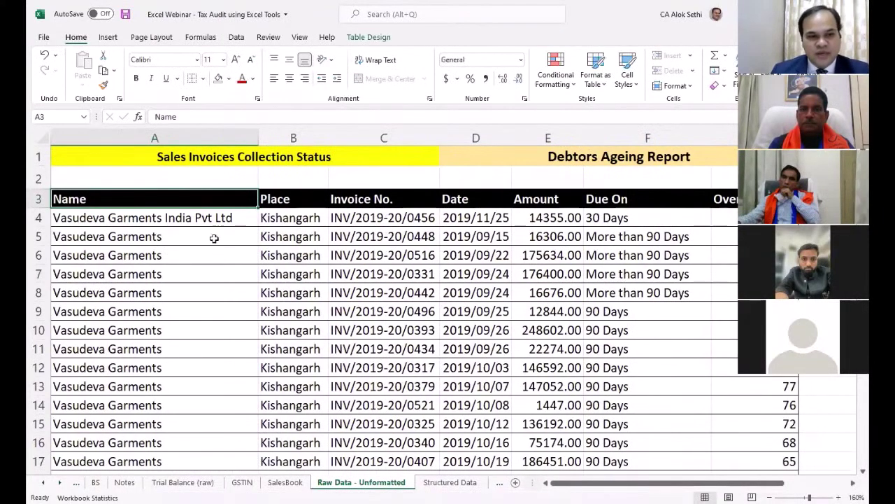
Examine how the table headers behave further down the invoice list compared with row 3 at the start
scroll(214, 252, down, 15)
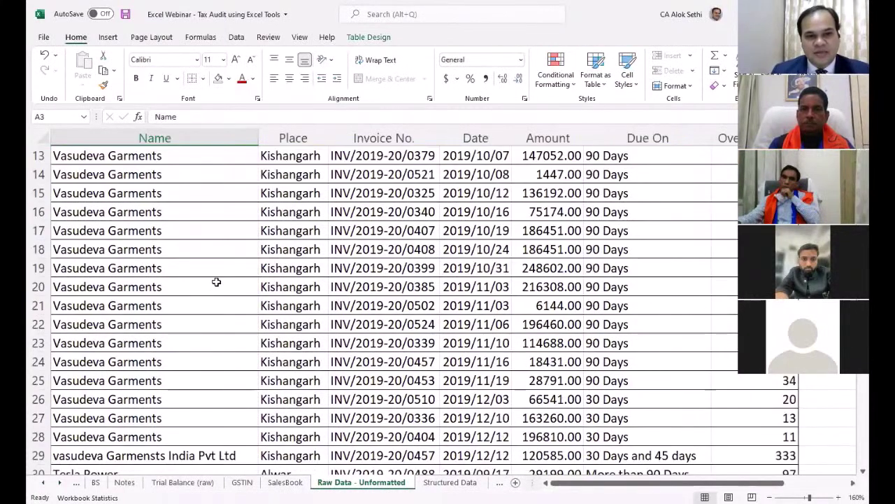
scroll(226, 341, up, 15)
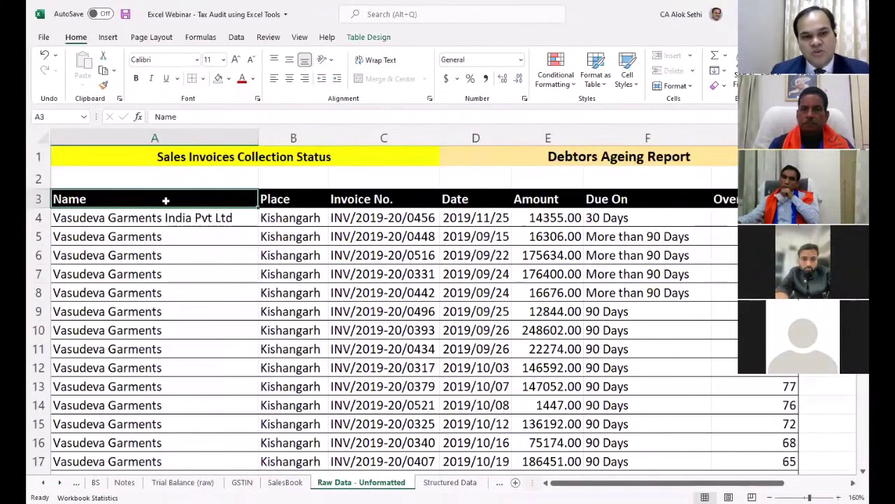
drag(166, 200, 600, 208)
click(352, 252)
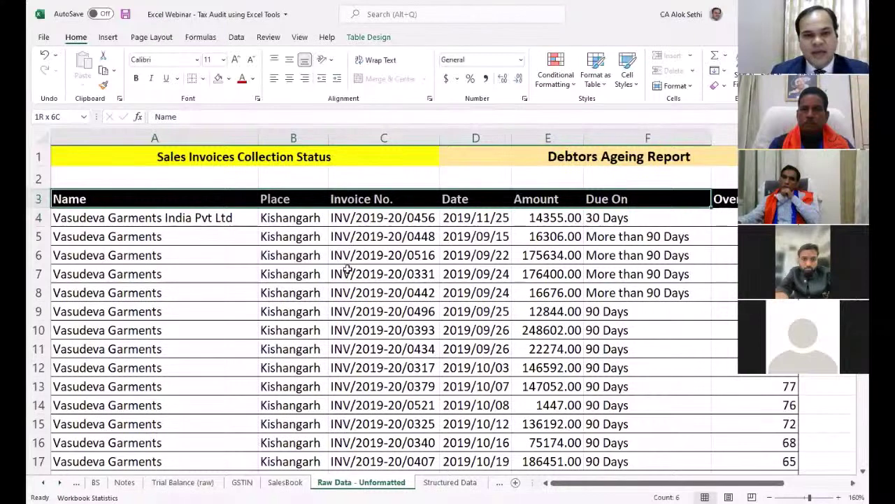
scroll(346, 277, down, 1)
scroll(346, 277, down, 15)
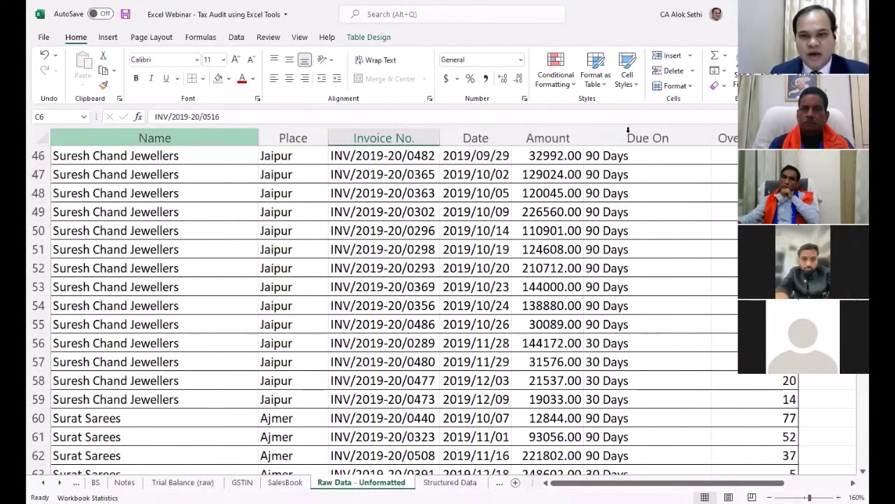
scroll(404, 371, up, 15)
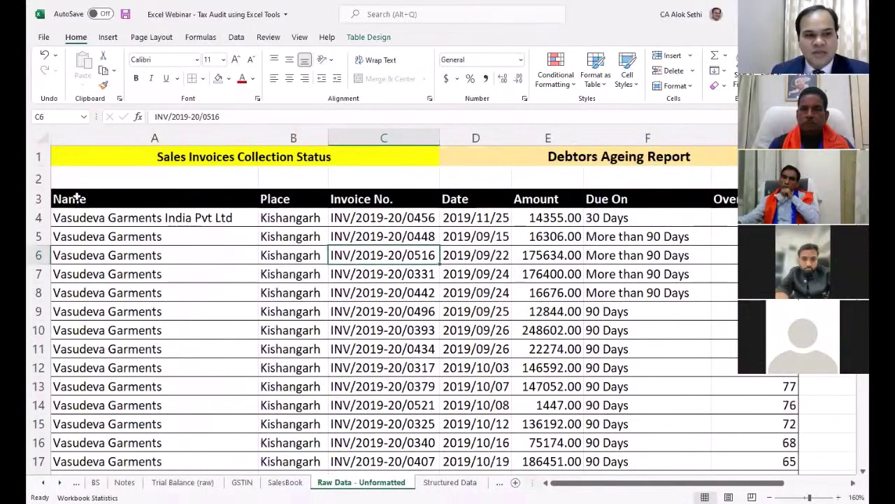
click(136, 199)
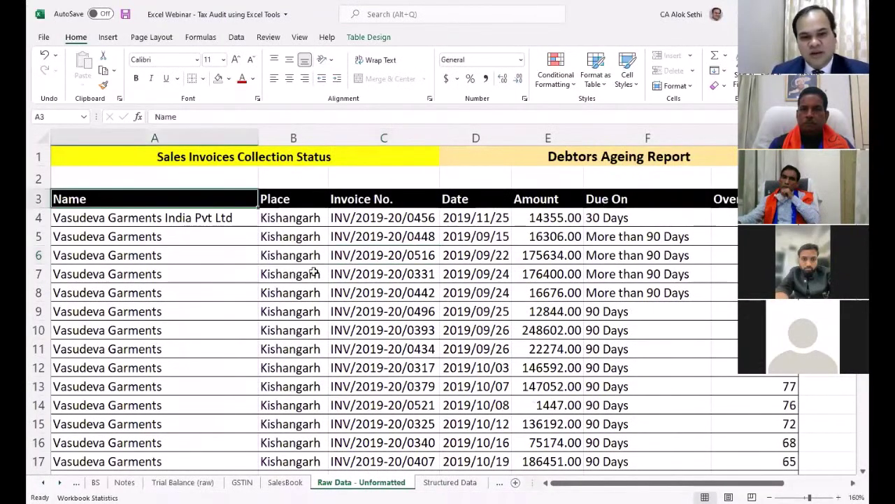
scroll(315, 277, down, 1)
scroll(315, 277, up, 1)
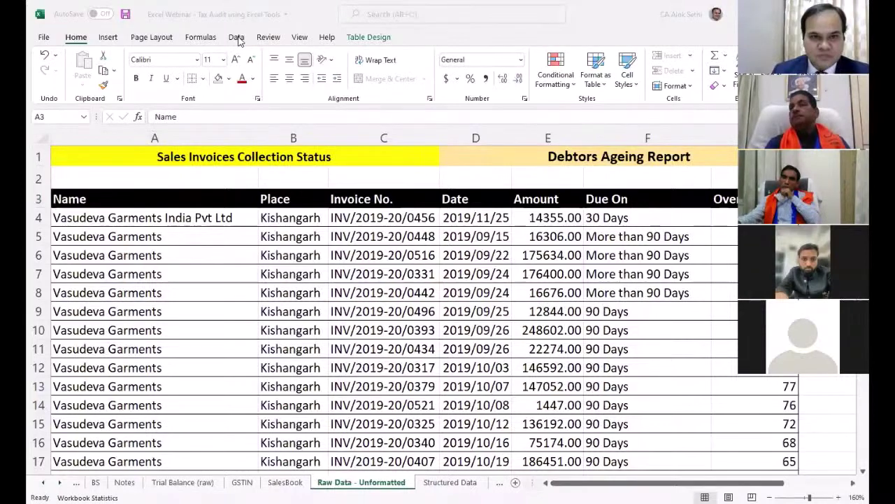
Freeze the rows above row 4 and check the fixed title and header rows down the invoice list
click(300, 38)
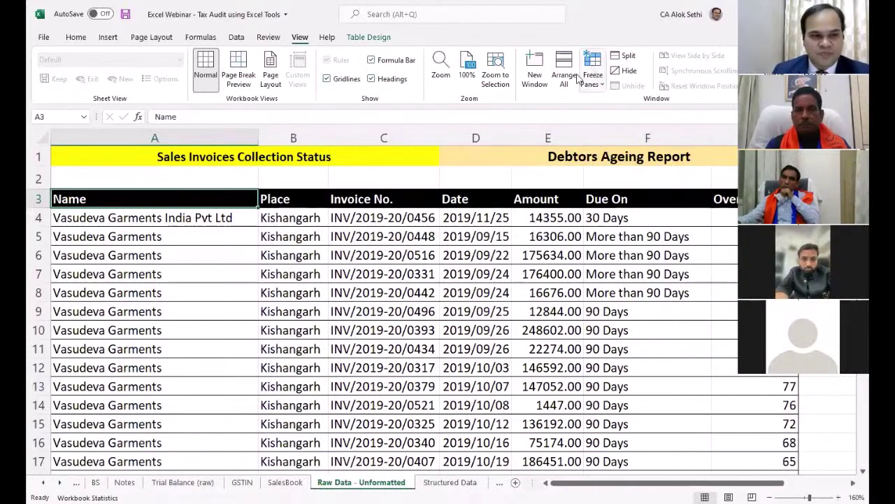
click(98, 218)
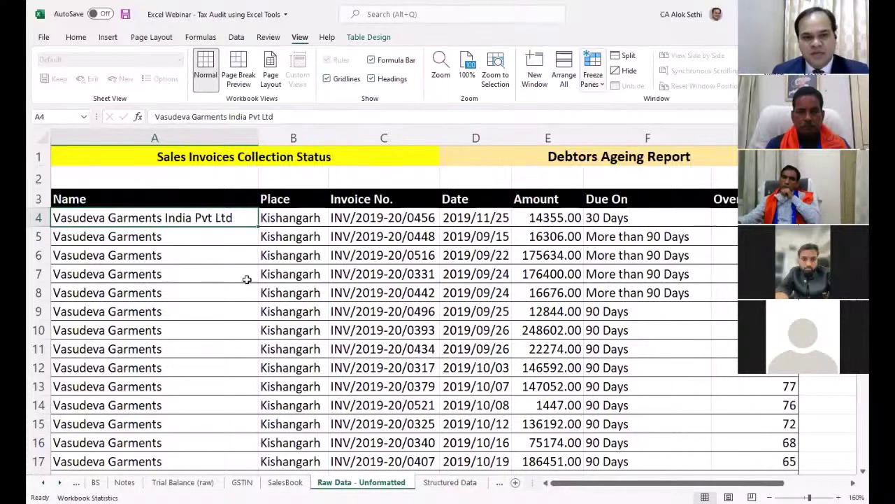
scroll(247, 280, down, 3)
scroll(246, 279, down, 16)
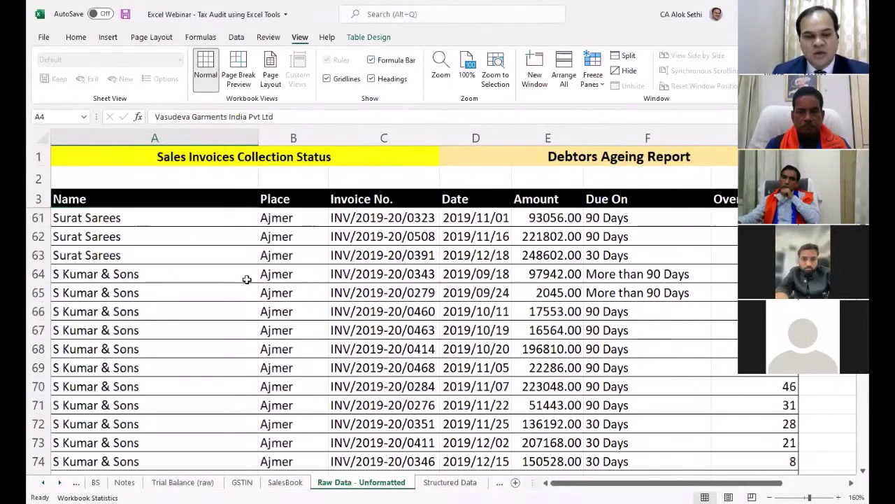
scroll(247, 279, down, 7)
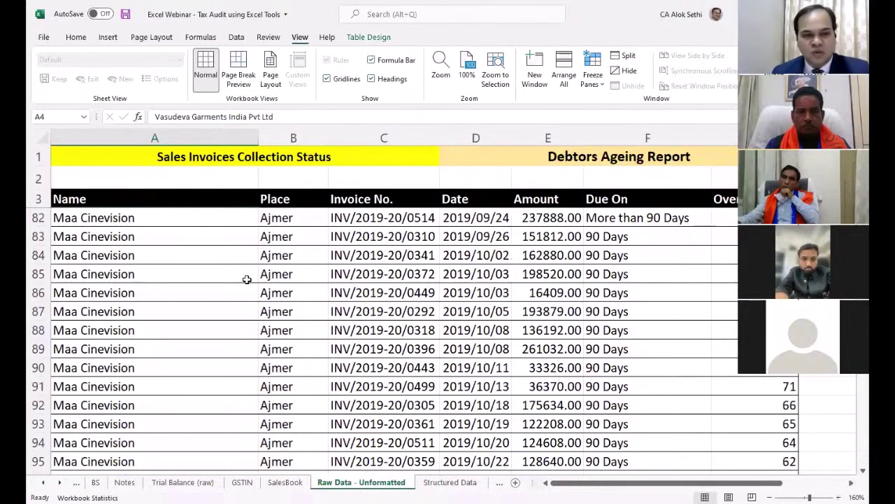
scroll(247, 279, down, 9)
scroll(247, 279, down, 11)
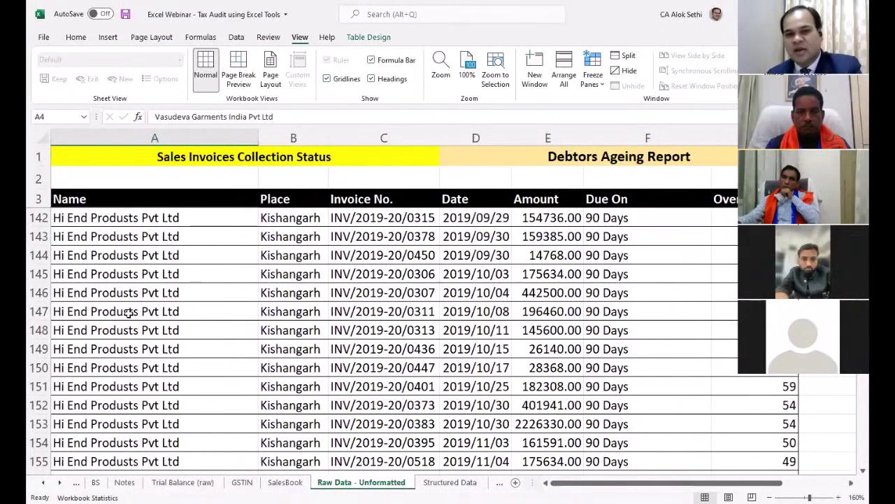
Widen the Date column of the debtors table so the full invoice dates fit
scroll(129, 313, up, 2)
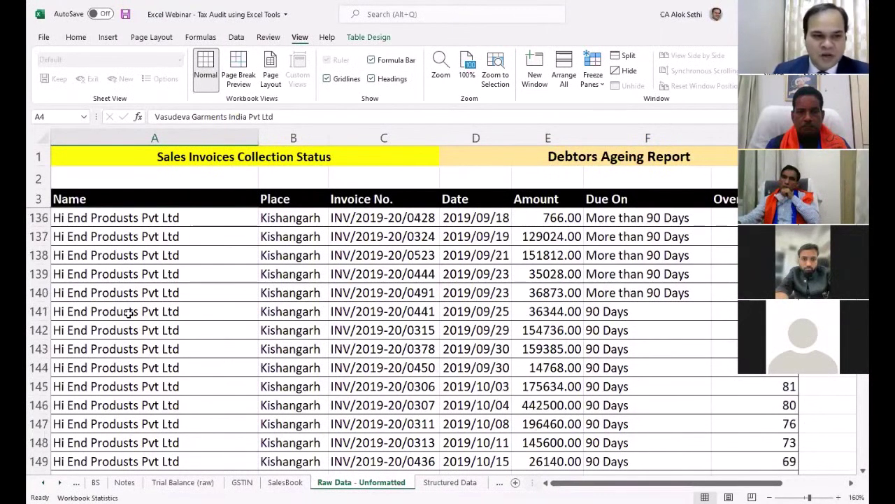
scroll(129, 312, up, 20)
scroll(129, 312, up, 13)
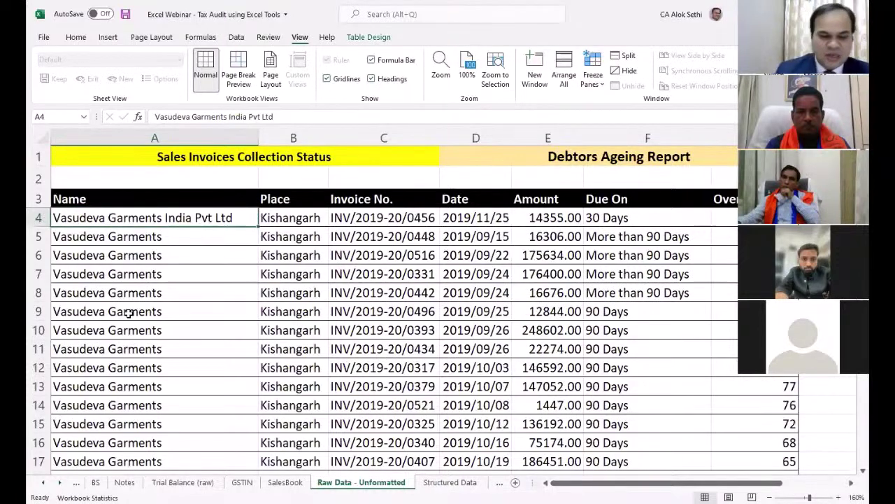
ctrl+scroll(185, 296, down, 1)
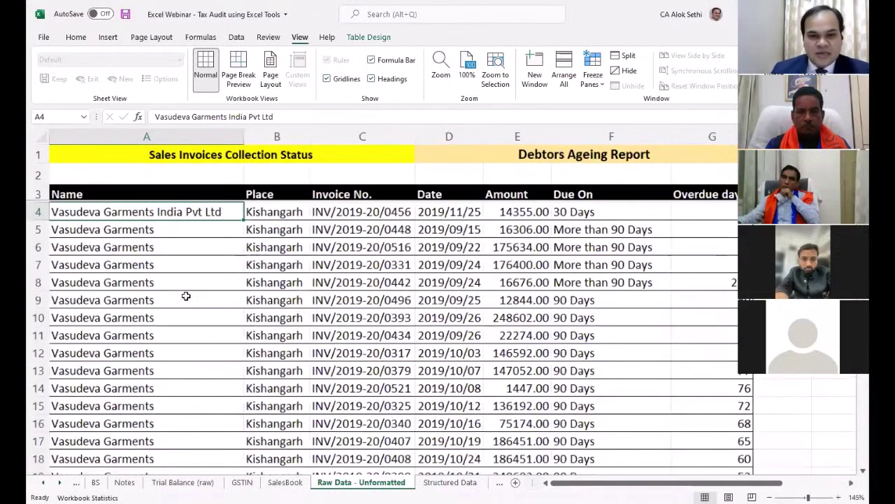
ctrl+scroll(411, 153, down, 1)
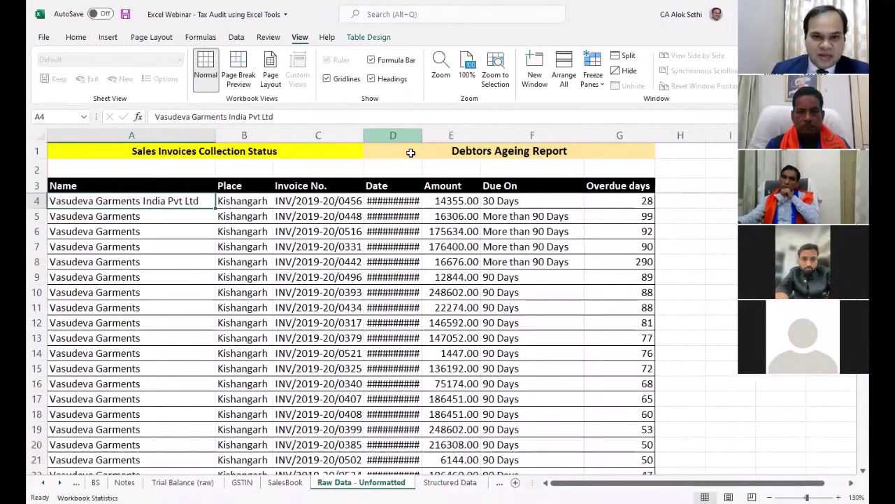
key(alt+Tab)
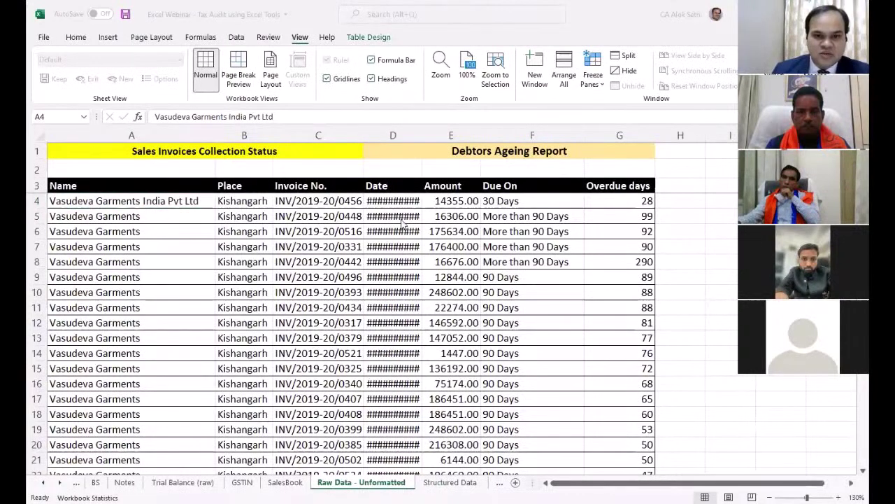
key(alt+Tab)
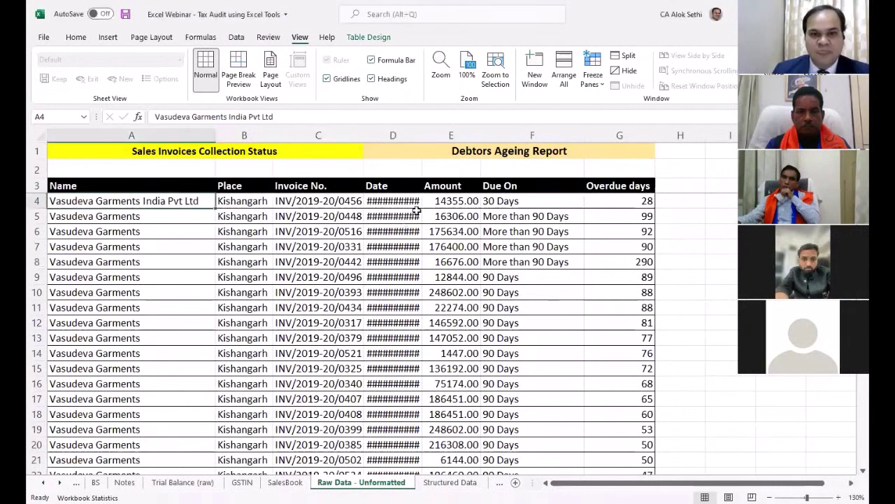
key(ctrl+z)
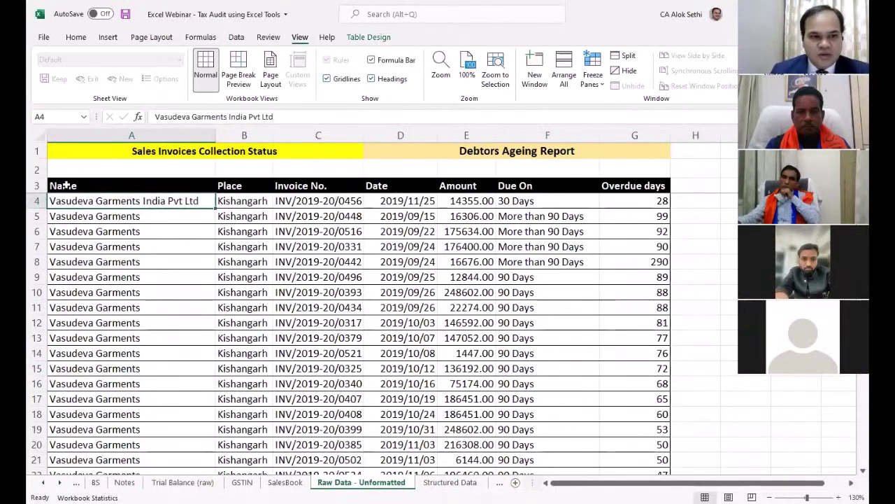
Create a PivotTable on a new worksheet from the whole debtors table, from the Name column through Overdue days
drag(65, 185, 170, 196)
drag(469, 262, 548, 262)
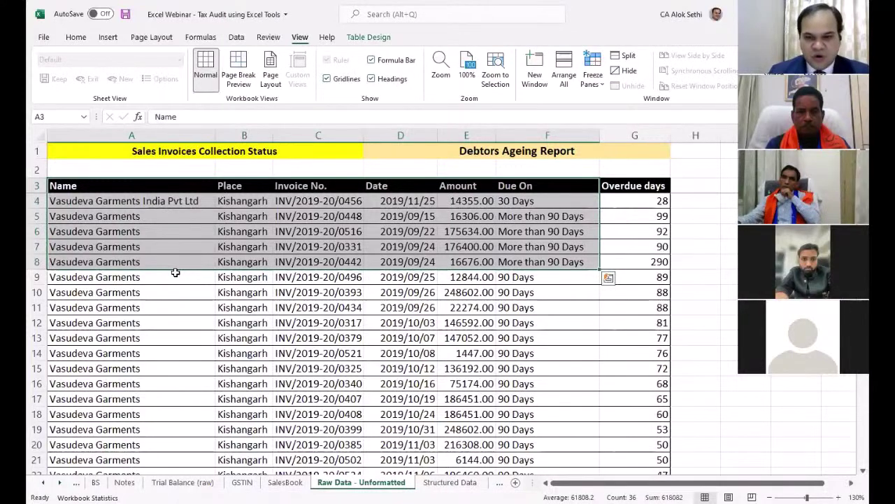
key(ctrl+shift+Down)
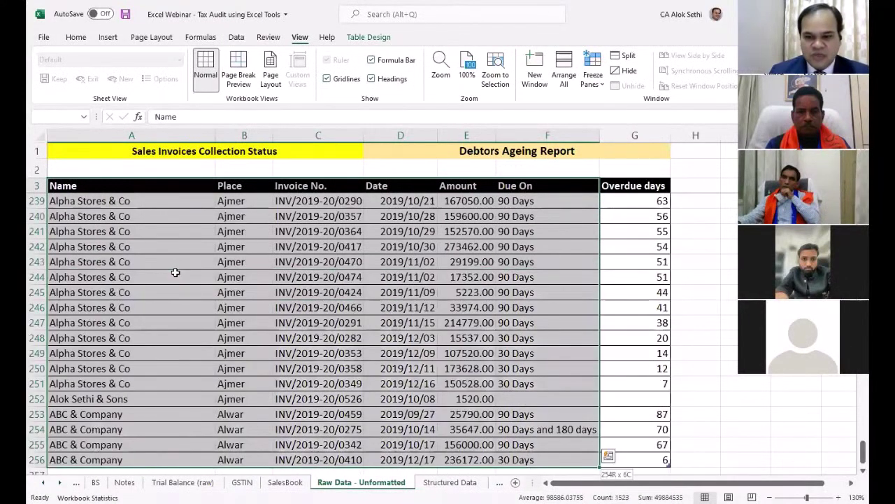
key(shift+Right)
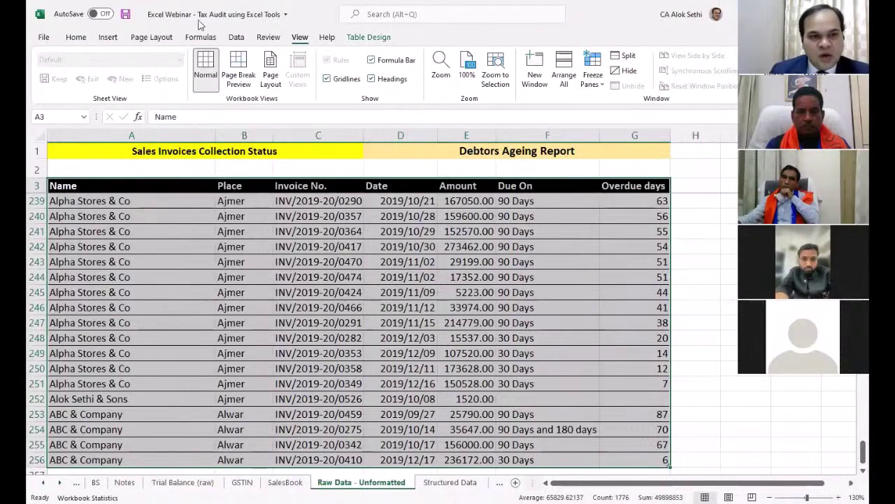
click(105, 39)
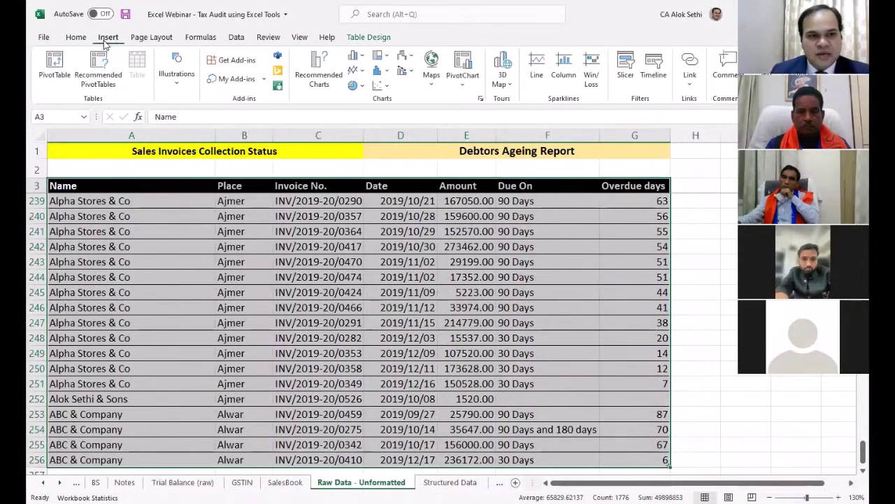
click(55, 68)
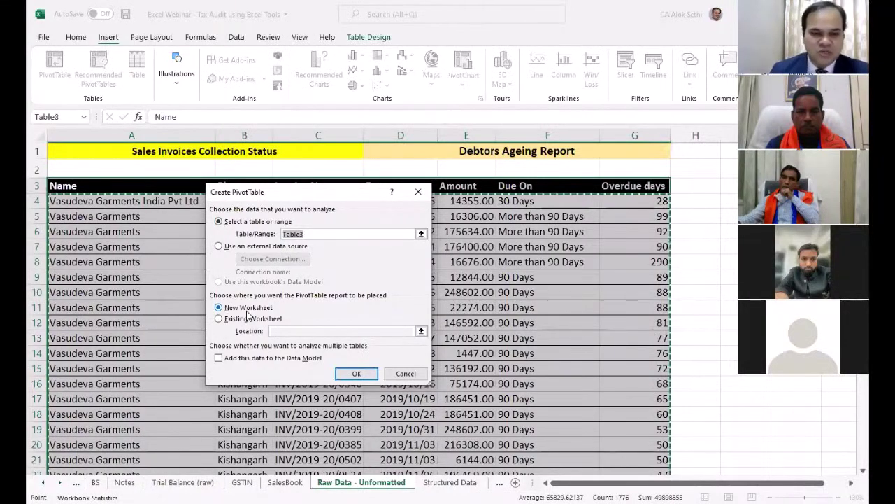
click(356, 374)
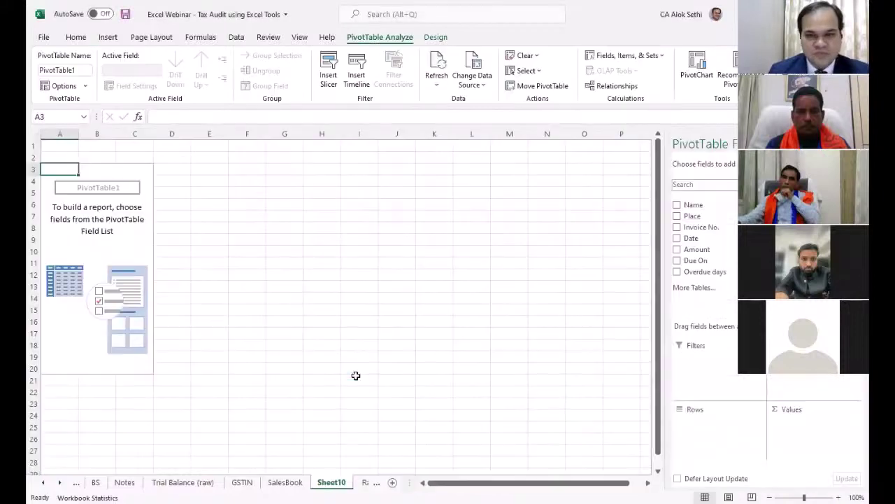
drag(123, 172, 221, 183)
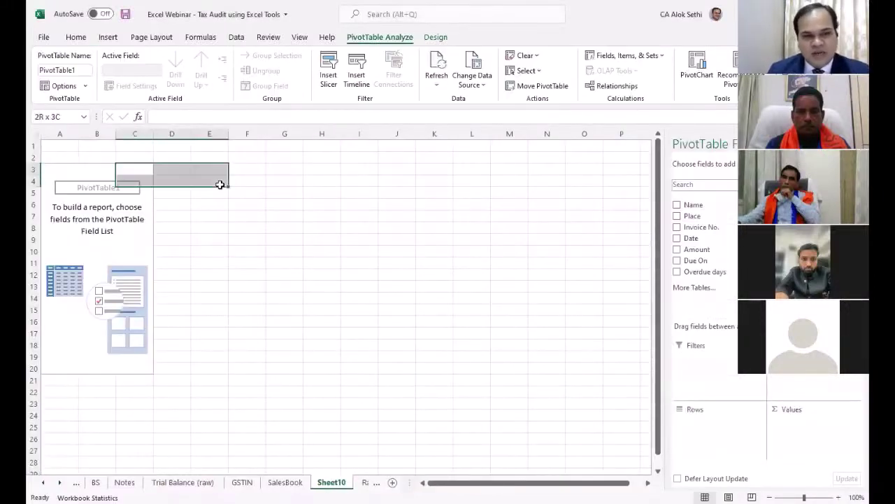
click(117, 238)
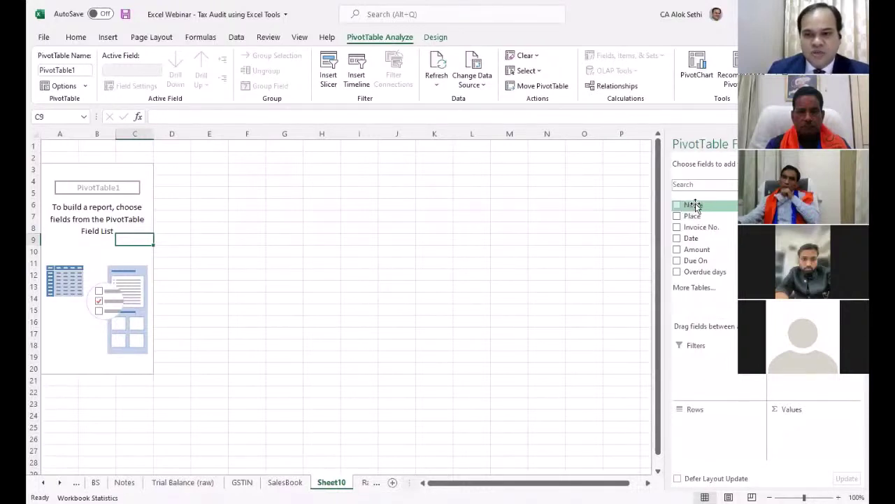
drag(667, 150, 455, 194)
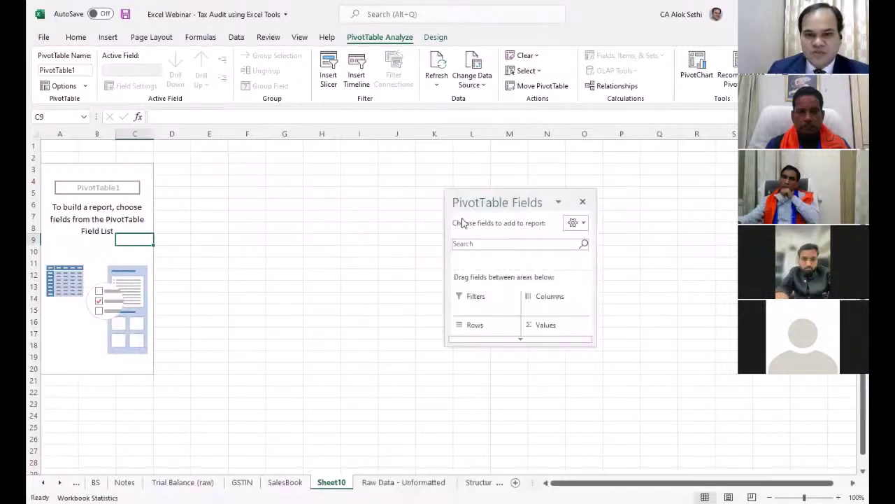
double_click(512, 202)
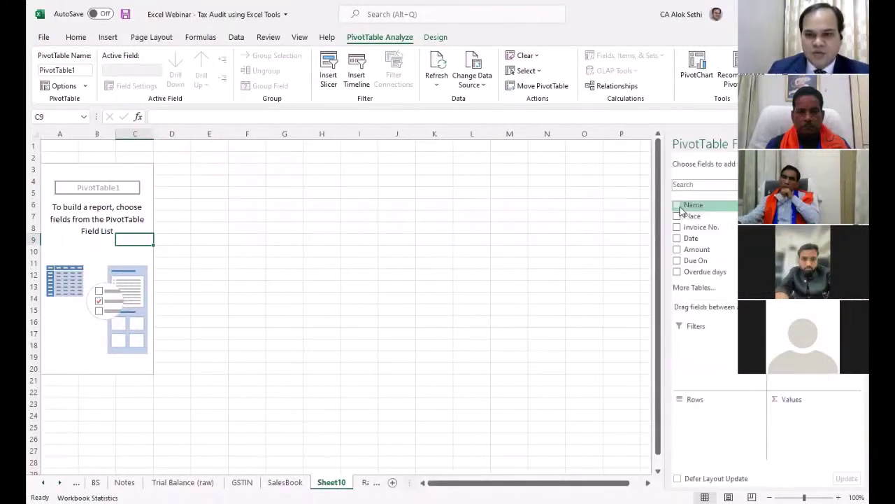
Add the Name, Place, Invoice No., Date, Amount, Due On and Overdue days fields to the PivotTable
click(676, 204)
click(676, 216)
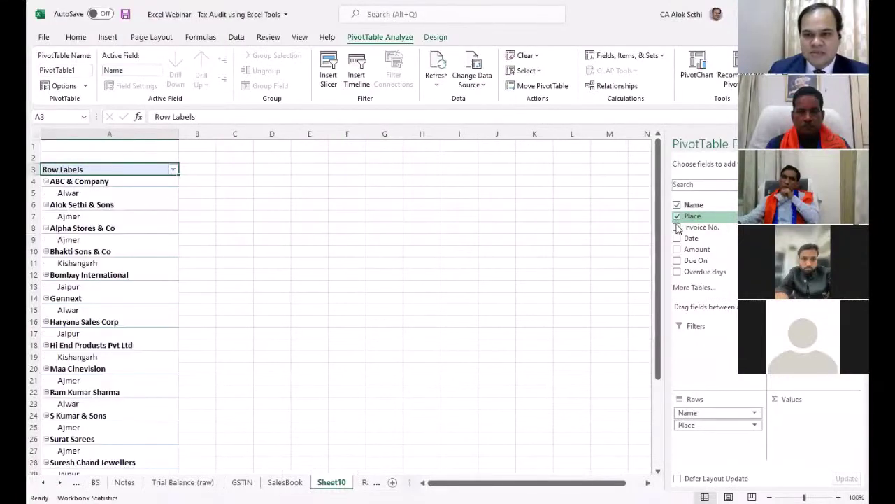
click(676, 227)
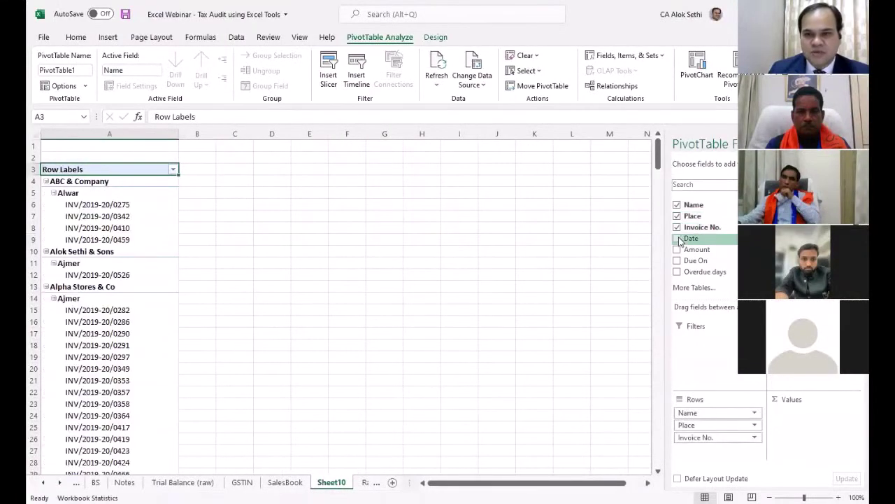
click(677, 238)
click(677, 250)
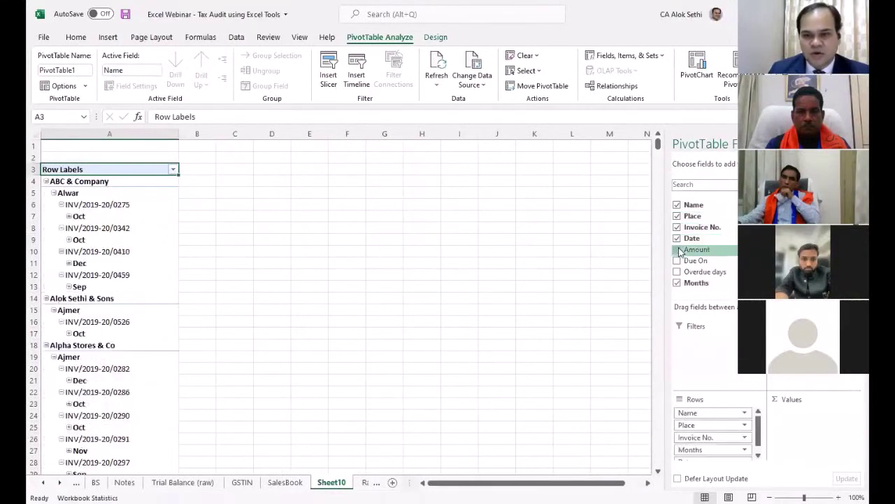
click(678, 261)
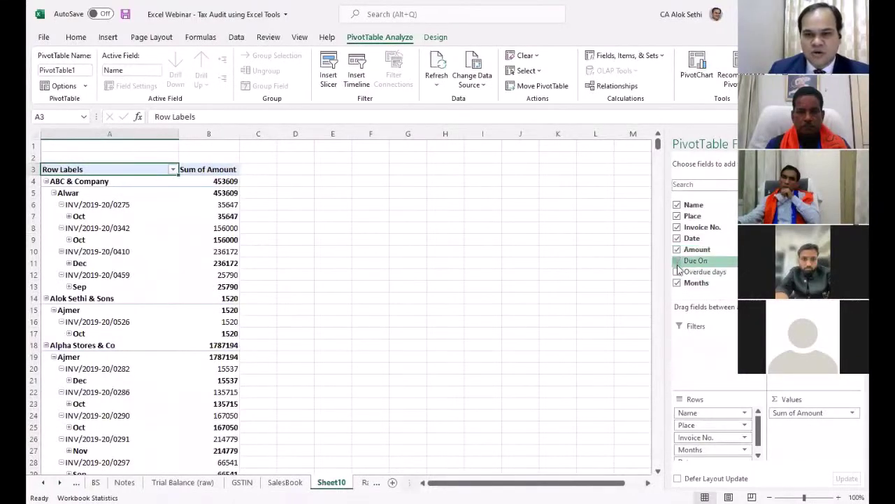
click(677, 272)
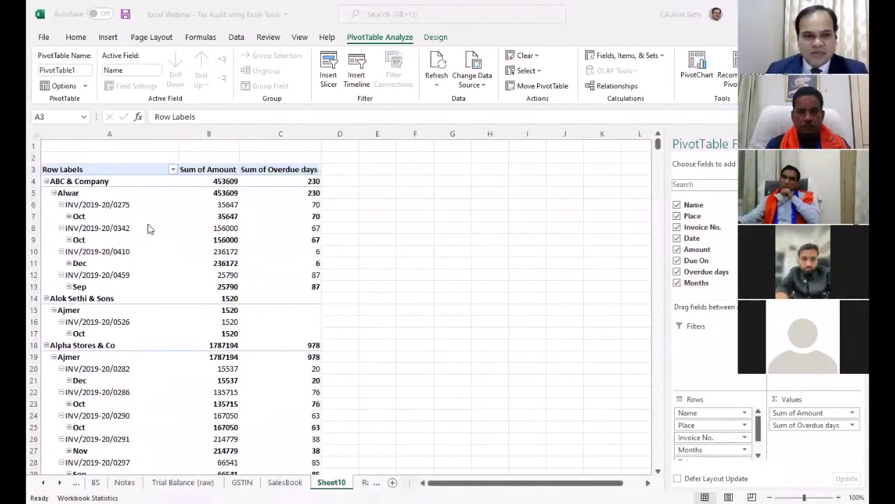
Switch the PivotTable to the Classic PivotTable layout in its display options
click(91, 169)
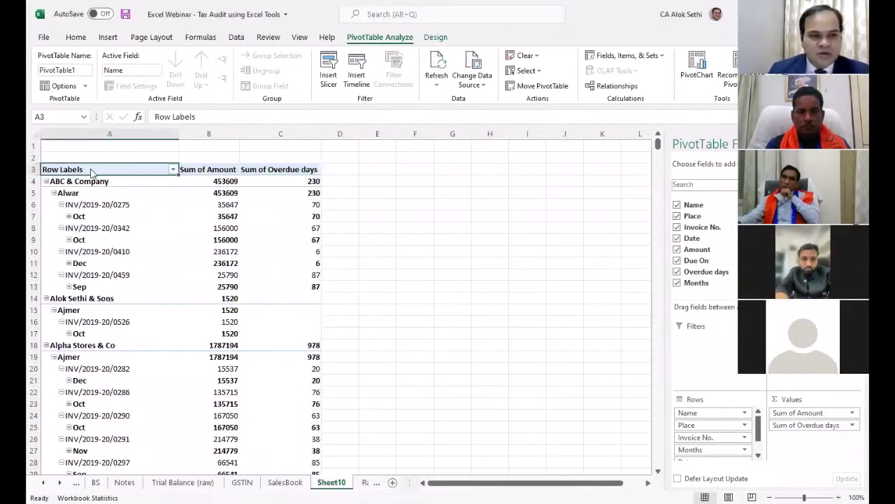
right_click(91, 170)
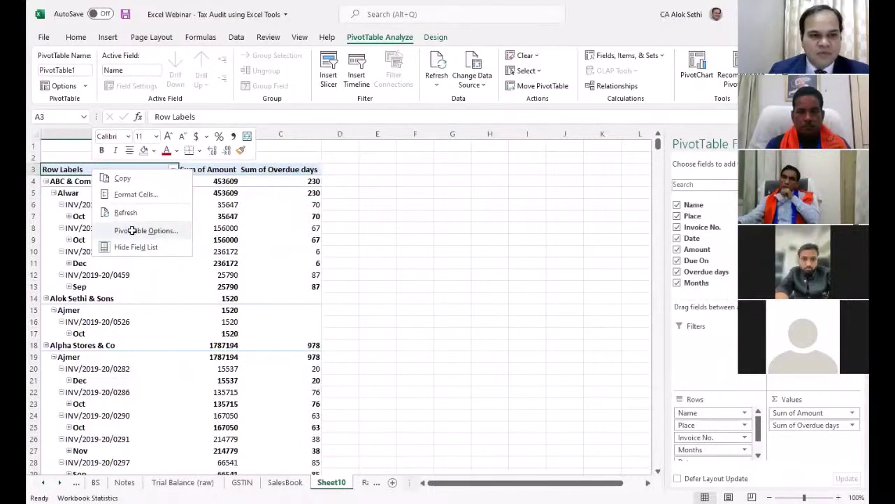
click(140, 231)
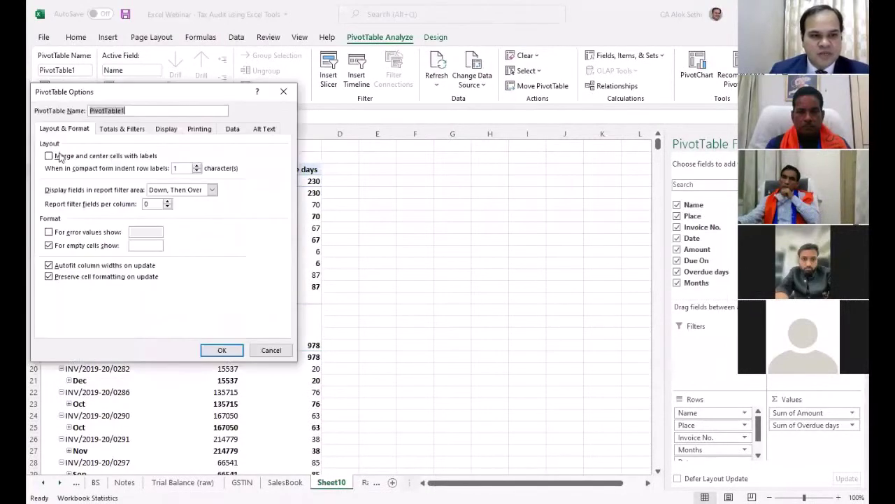
click(166, 130)
click(48, 217)
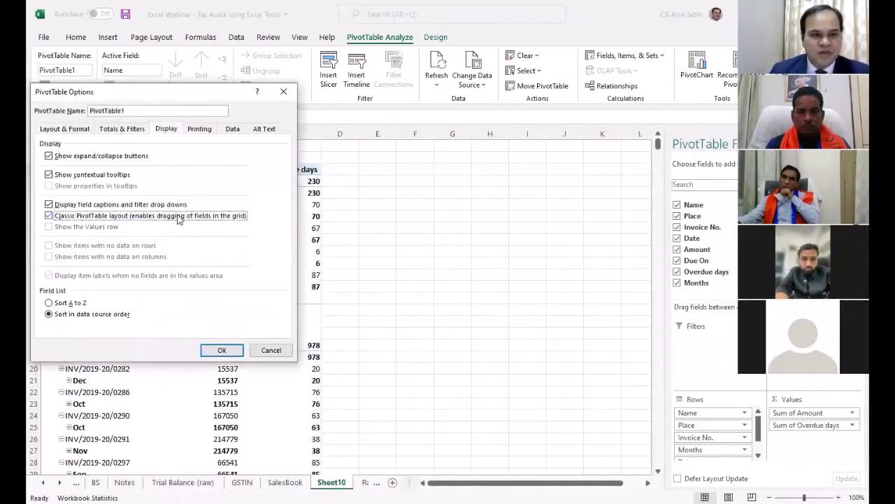
click(221, 351)
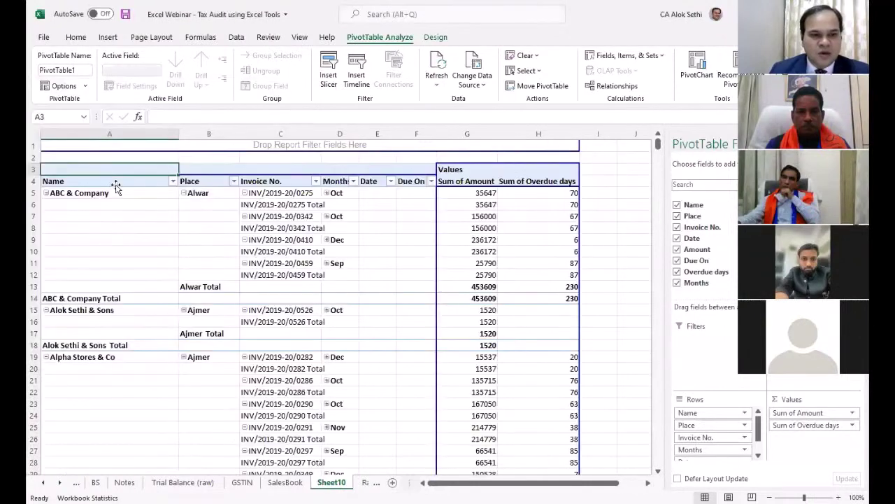
Collapse the entire Name field so the PivotTable has one row per customer
click(97, 226)
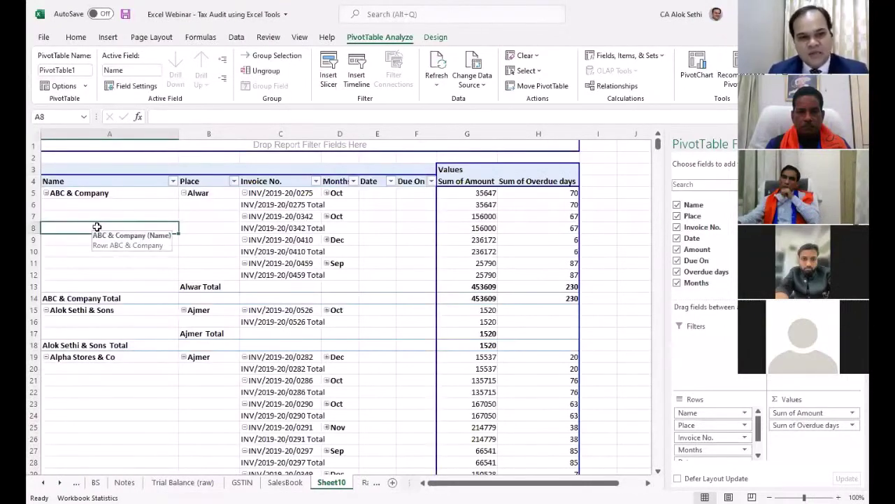
click(147, 186)
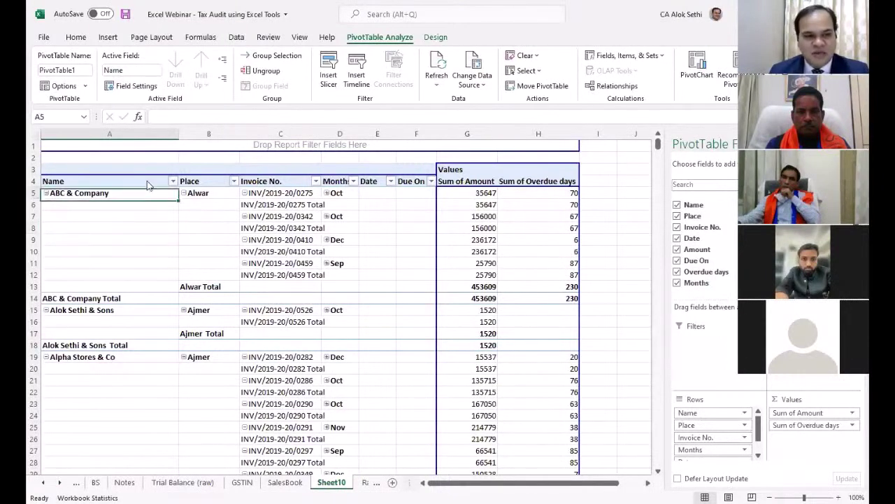
right_click(146, 184)
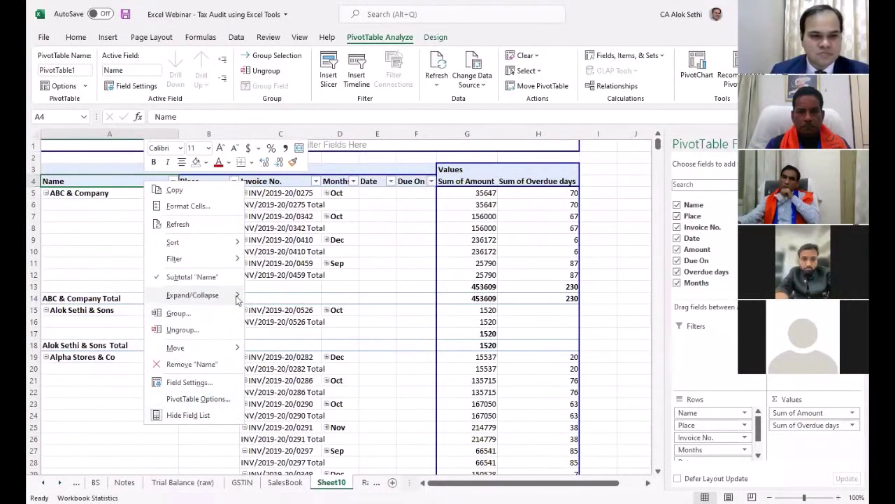
mouse_move(242, 295)
click(284, 345)
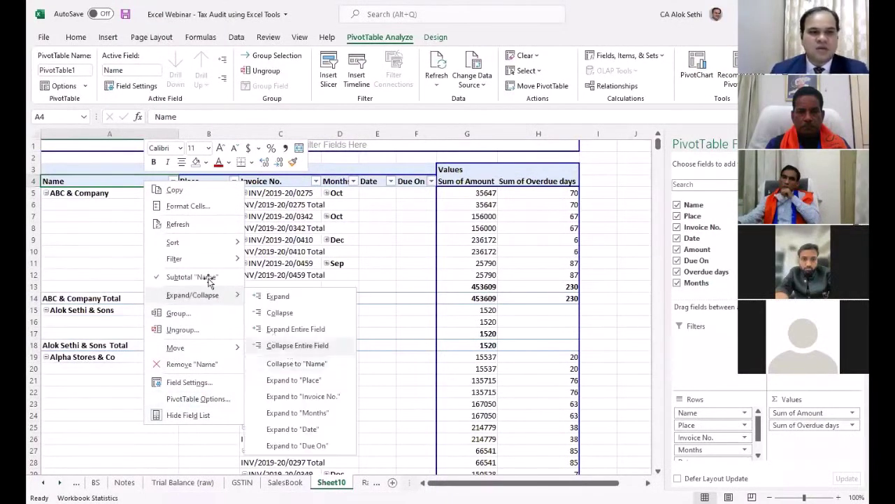
click(208, 280)
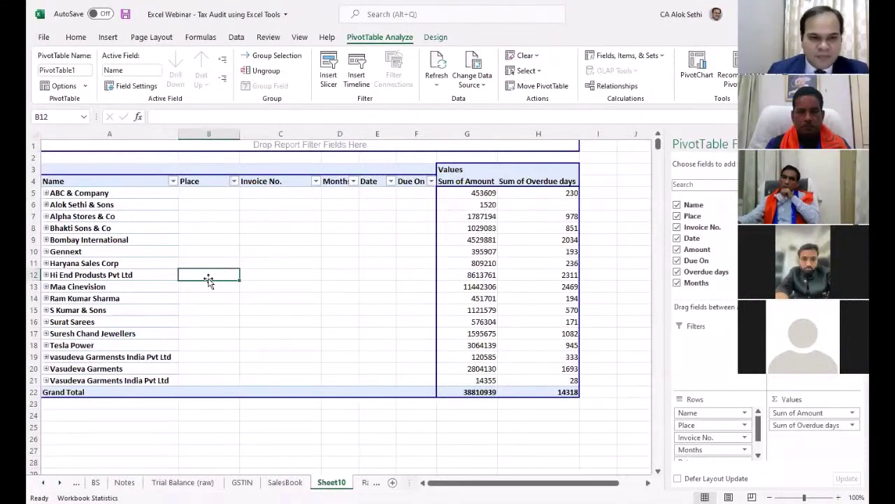
Hide the PivotTable's empty detail columns B to F, from Place to Due On
click(222, 129)
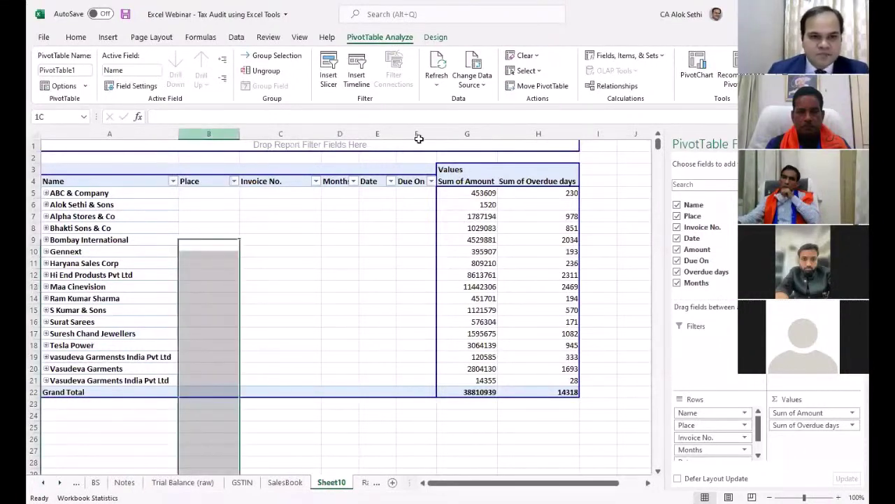
drag(424, 400, 418, 134)
right_click(419, 133)
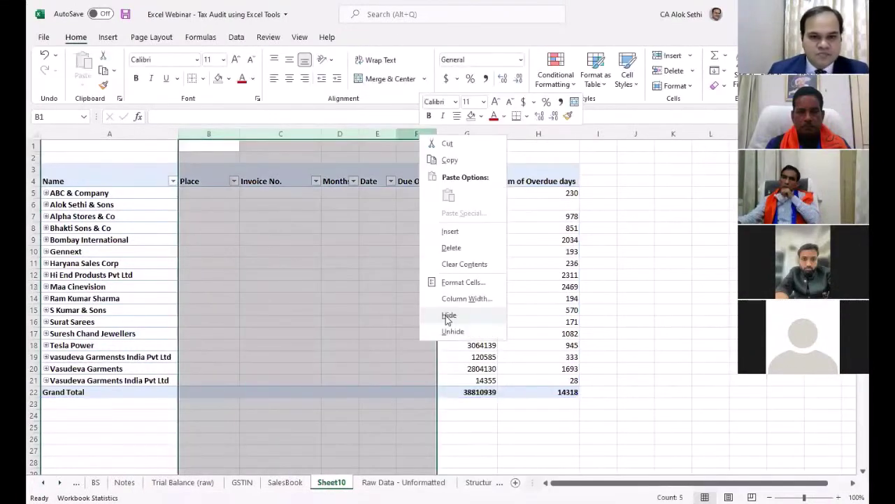
click(435, 313)
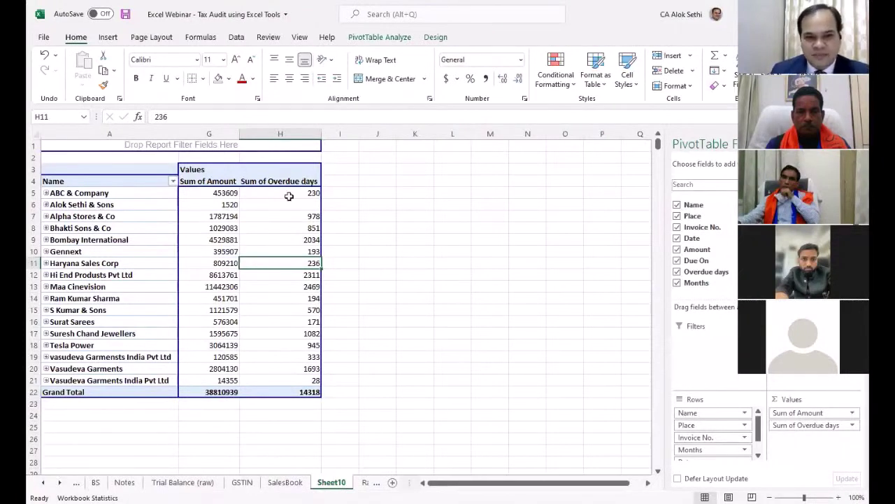
Move the Place field above Name in the PivotTable rows and collapse the entire Place field
drag(289, 194, 309, 398)
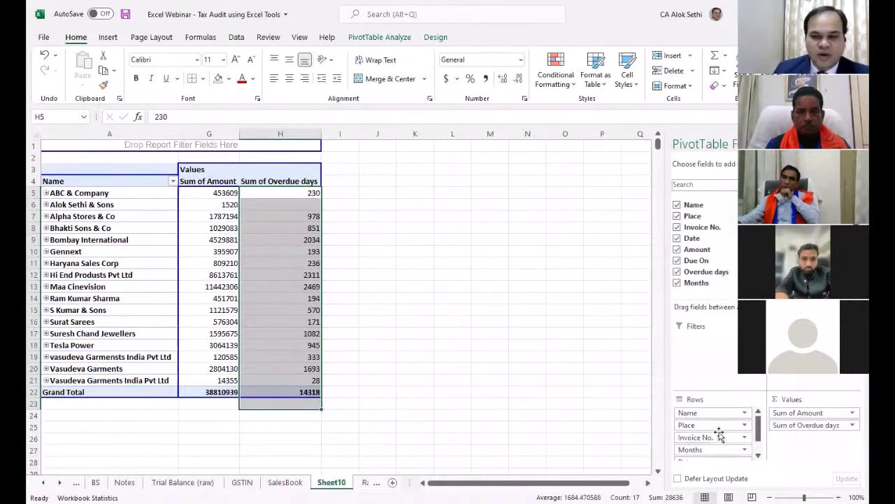
scroll(721, 454, down, 1)
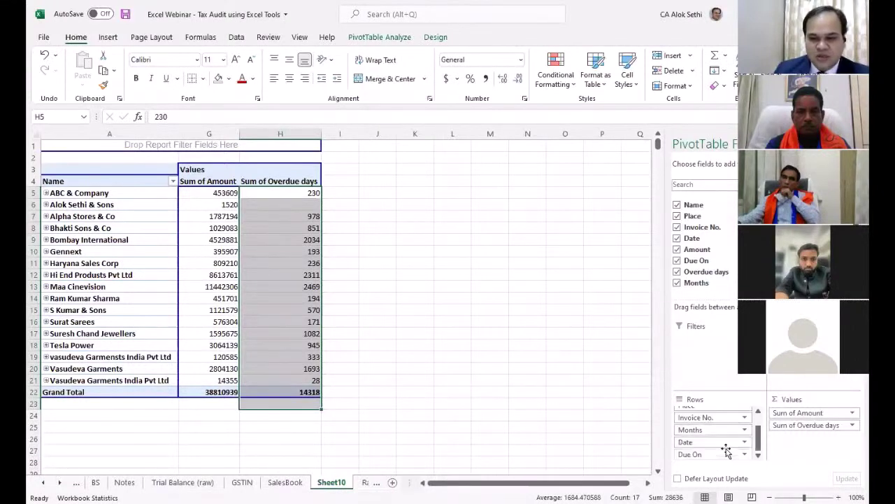
scroll(722, 451, up, 2)
mouse_move(720, 427)
mouse_down()
mouse_move(730, 425)
mouse_move(713, 411)
mouse_up()
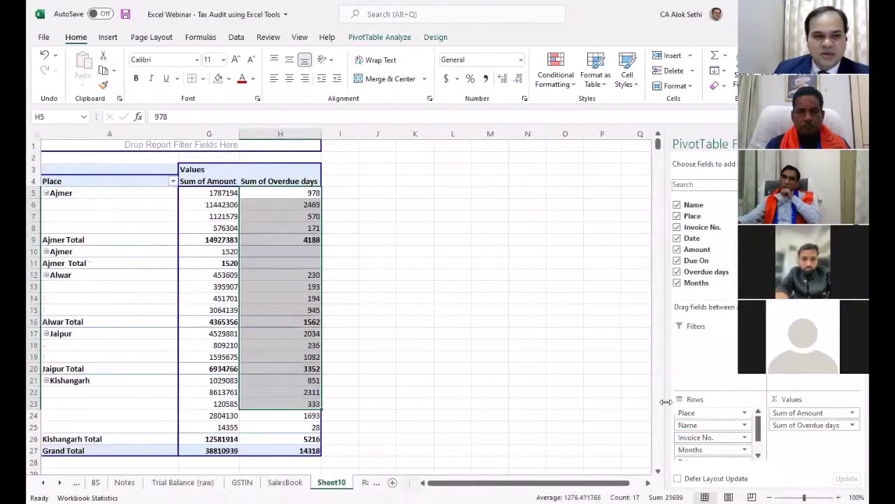
click(109, 183)
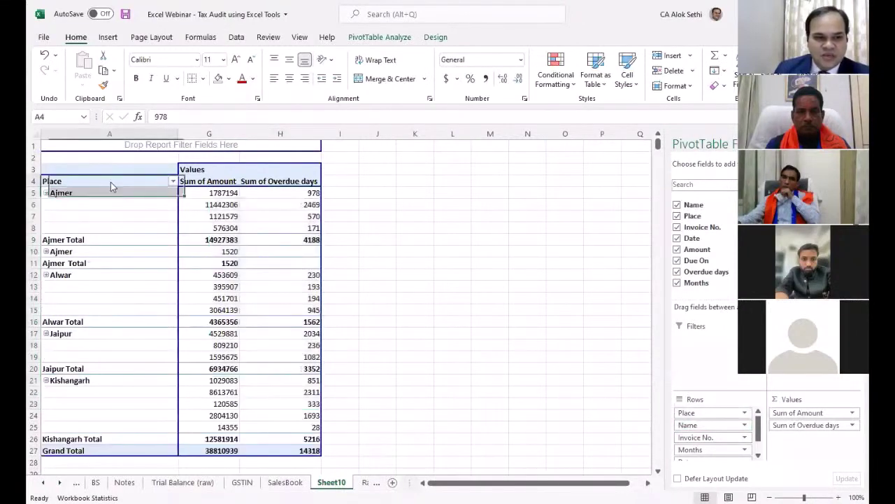
right_click(110, 182)
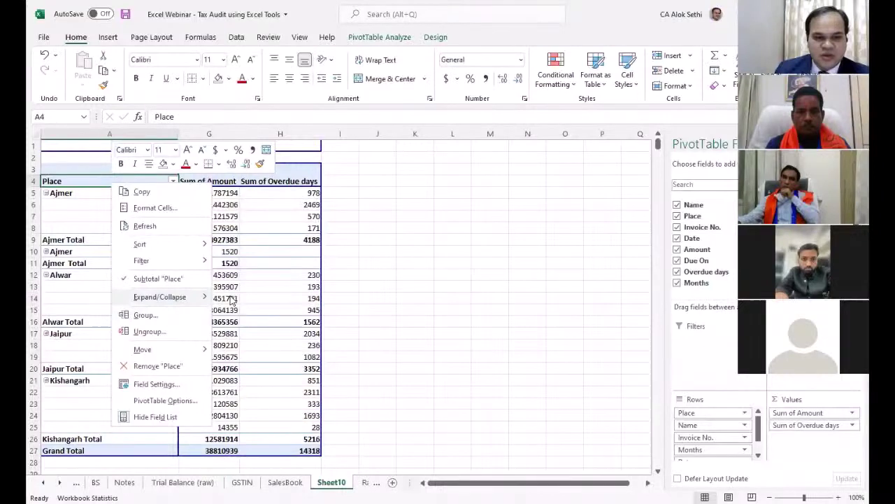
click(246, 315)
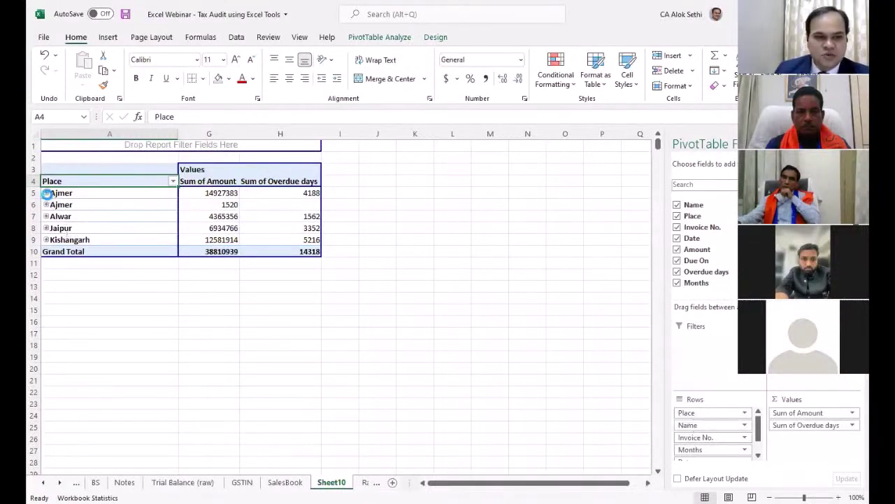
Expand the two Ajmer groups to view their customer rows, and collapse them again
click(47, 193)
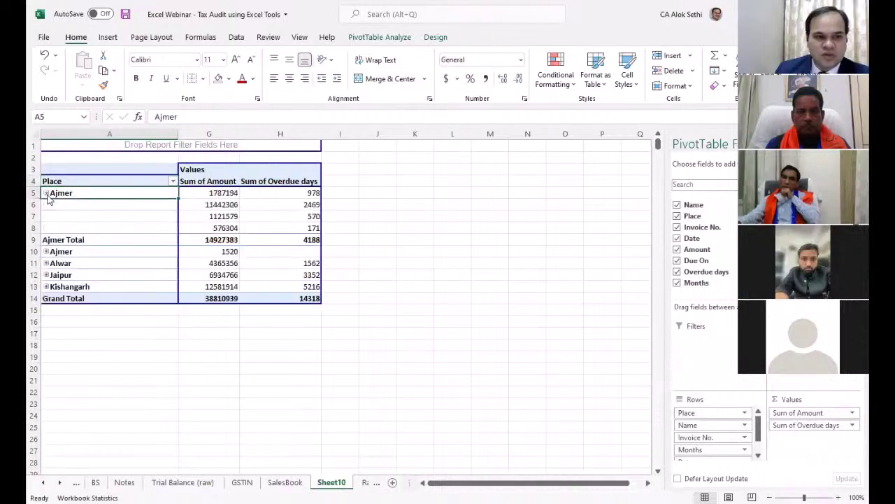
click(47, 252)
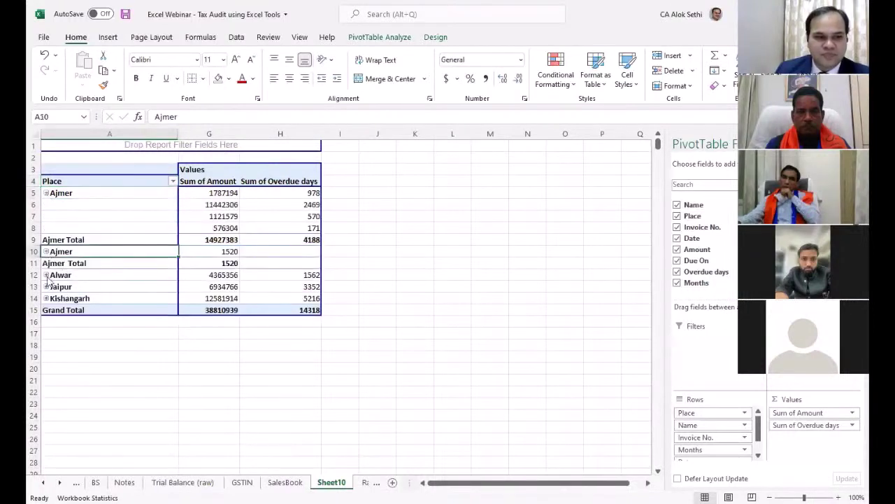
click(46, 276)
click(46, 276)
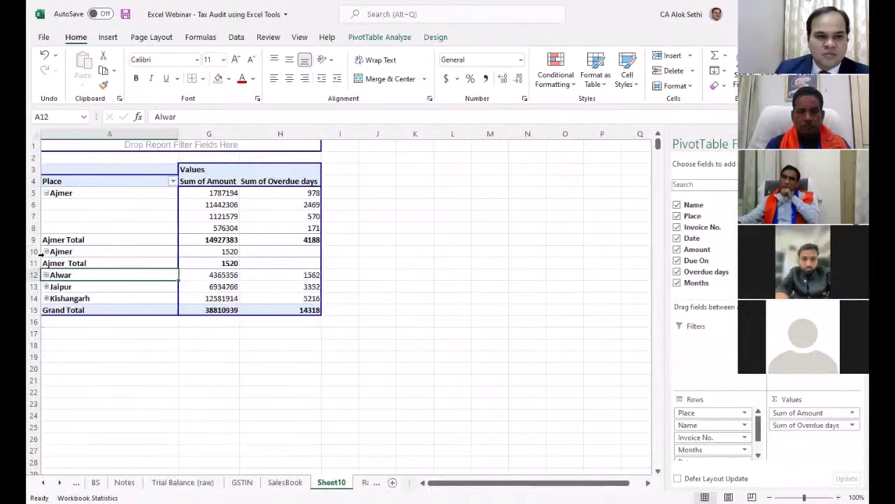
click(47, 251)
click(47, 193)
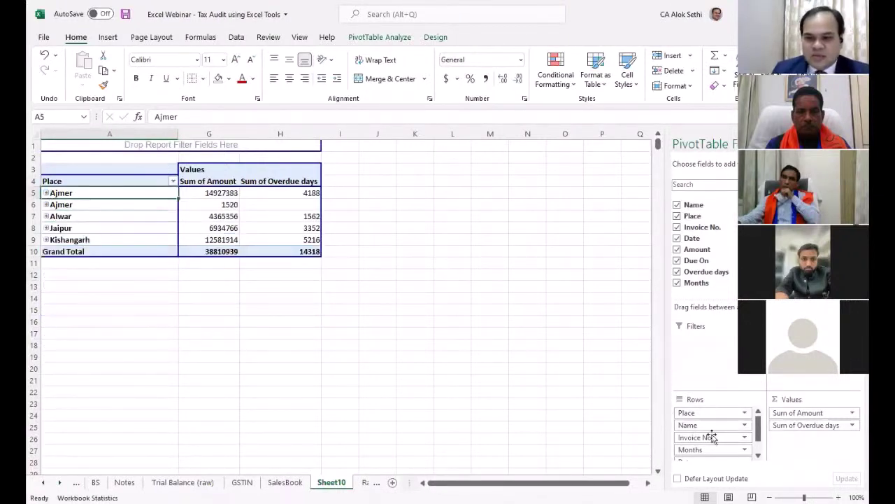
Move the Months field above Invoice No. in the PivotTable rows and check the first Ajmer group
mouse_move(712, 449)
mouse_down()
mouse_move(715, 424)
mouse_move(715, 435)
mouse_up()
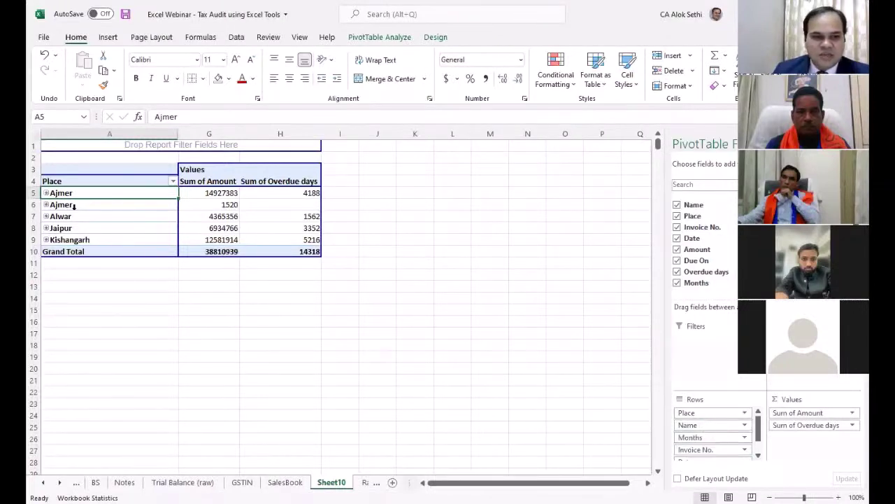
click(46, 193)
click(47, 193)
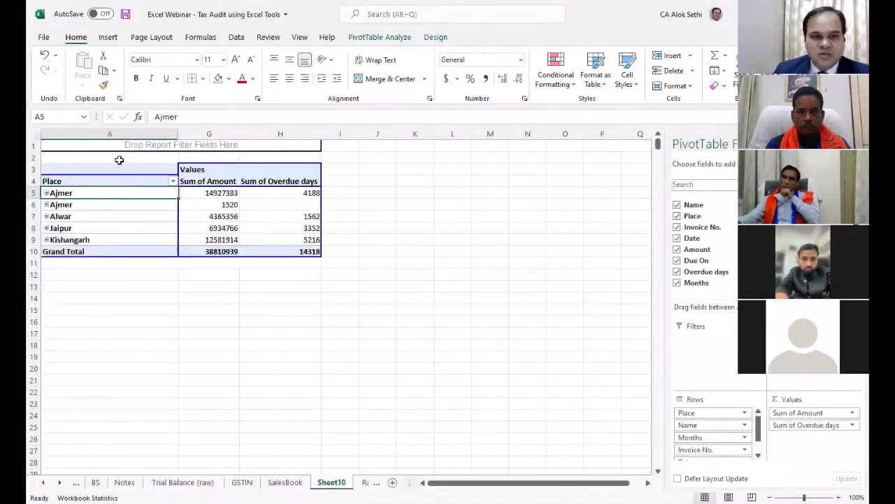
Turn off the Classic PivotTable layout in the display options and check the first Ajmer group's expansion
click(226, 171)
right_click(228, 173)
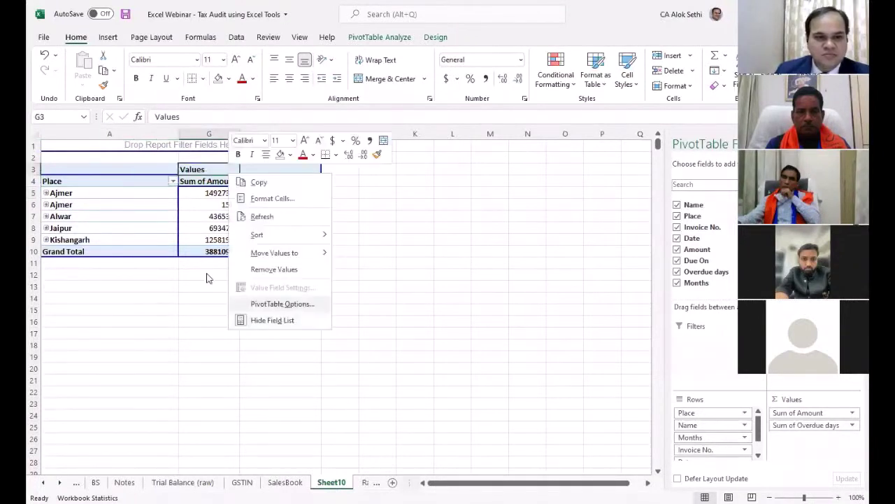
click(280, 304)
click(252, 197)
click(278, 197)
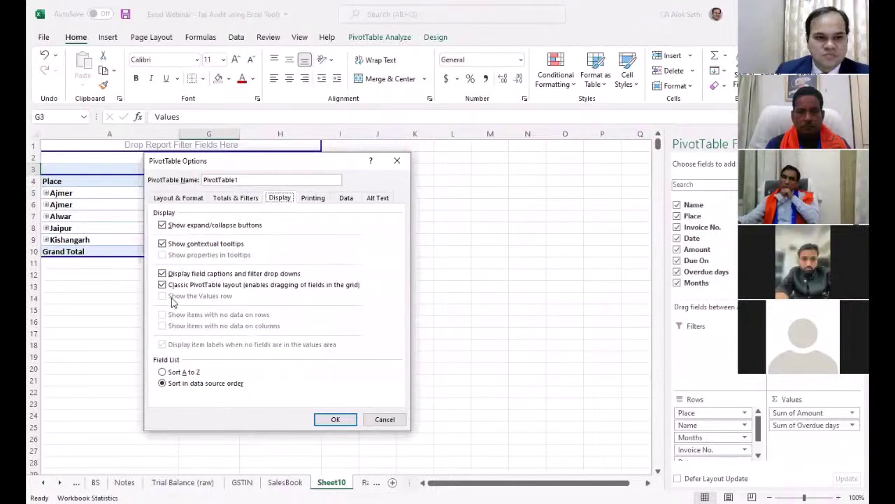
click(163, 285)
click(329, 420)
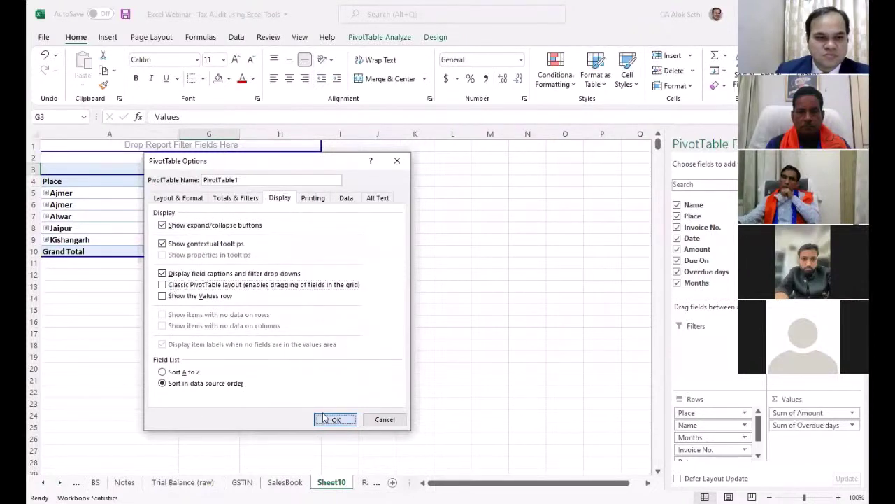
click(46, 182)
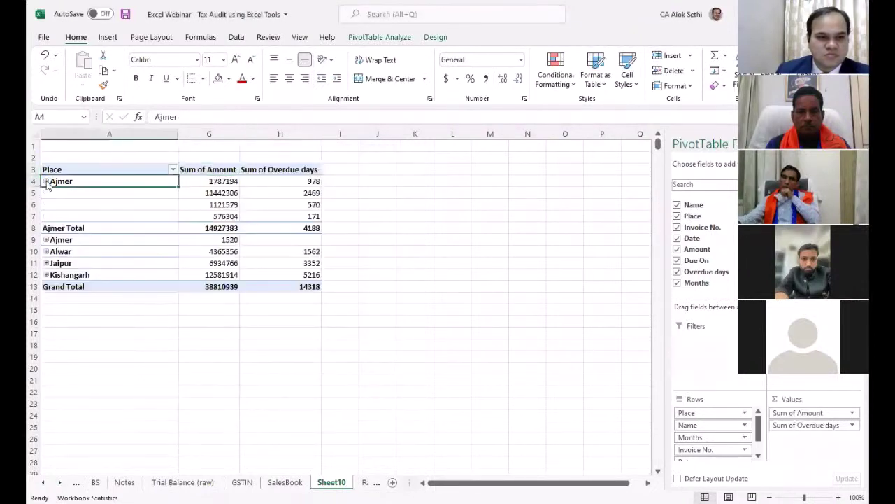
click(45, 181)
Drill down into the first Ajmer group's Sum of Amount to list its invoices on a new sheet, and widen the columns to fit
double_click(230, 182)
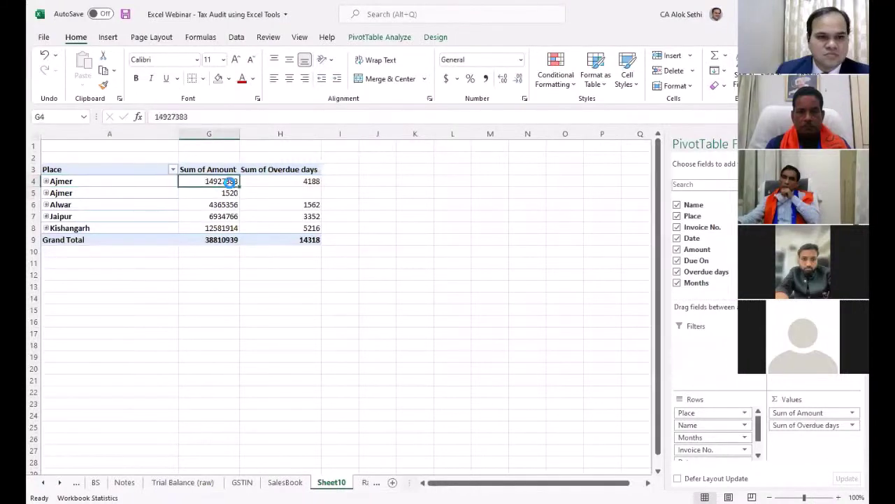
click(232, 168)
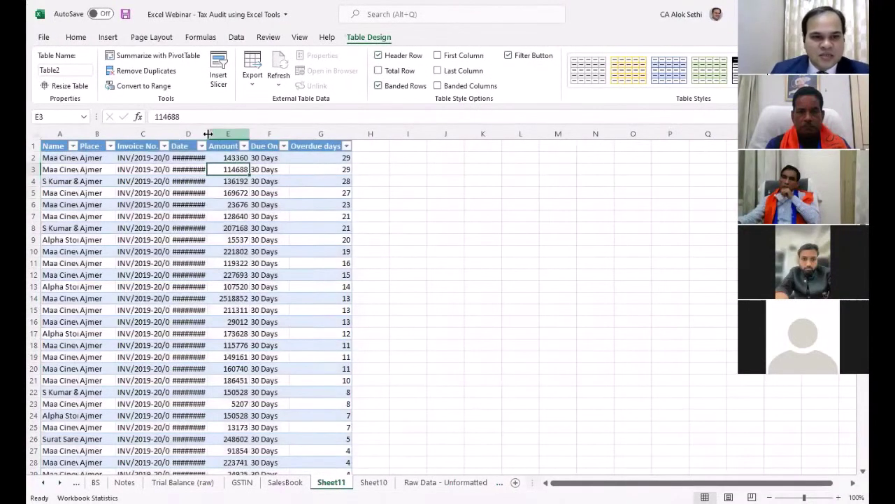
double_click(116, 134)
drag(82, 134, 167, 138)
scroll(287, 422, down, 3)
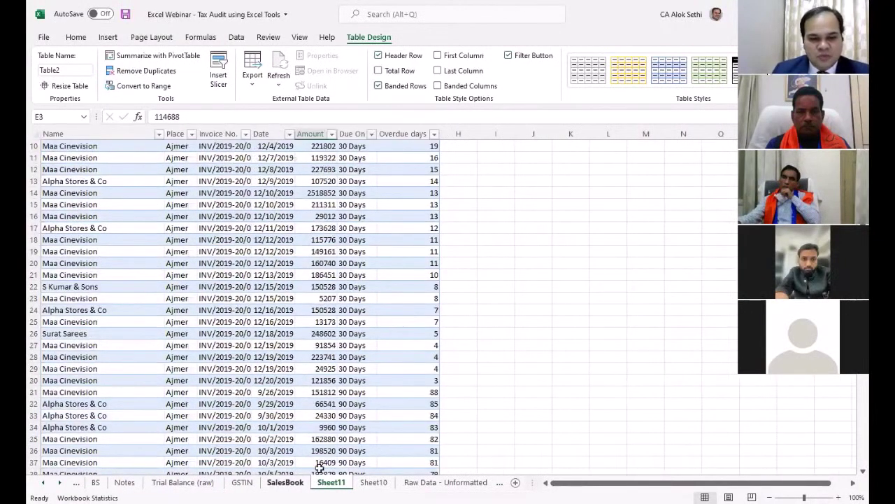
scroll(329, 326, up, 3)
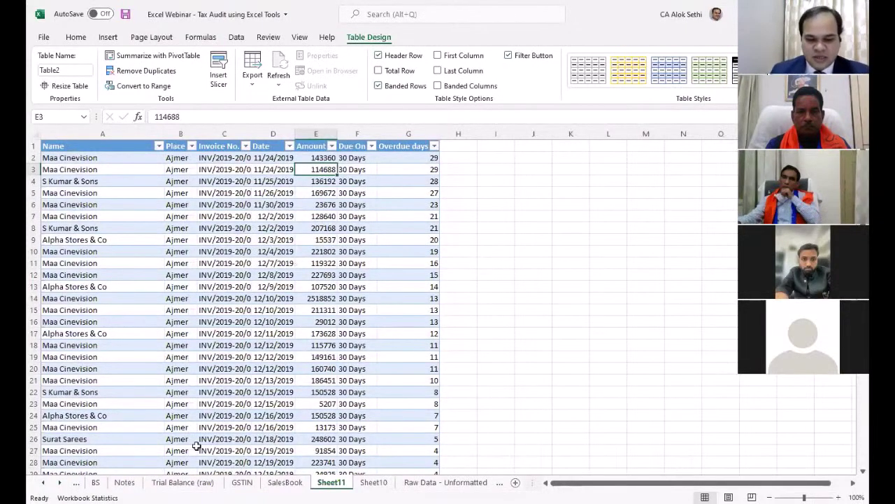
Look through the workbook's sheets between Trial Balance (raw) and CashBook, and return to the PivotTable on Sheet10
click(447, 483)
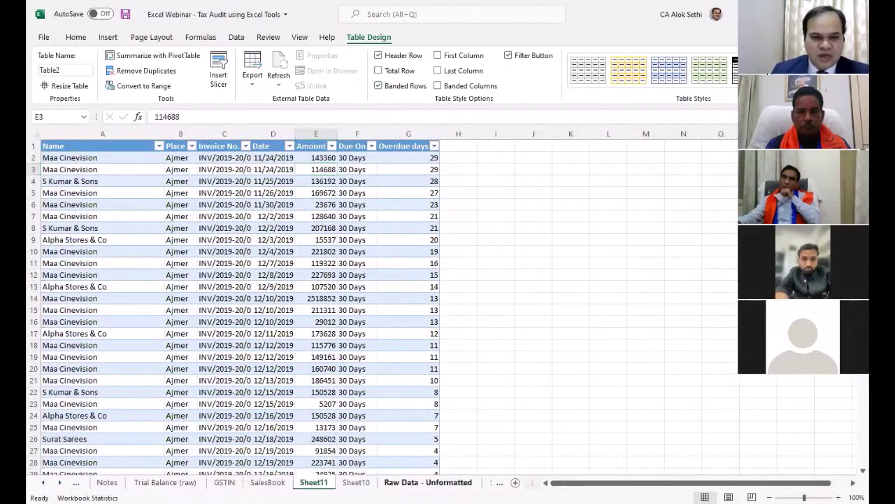
click(490, 482)
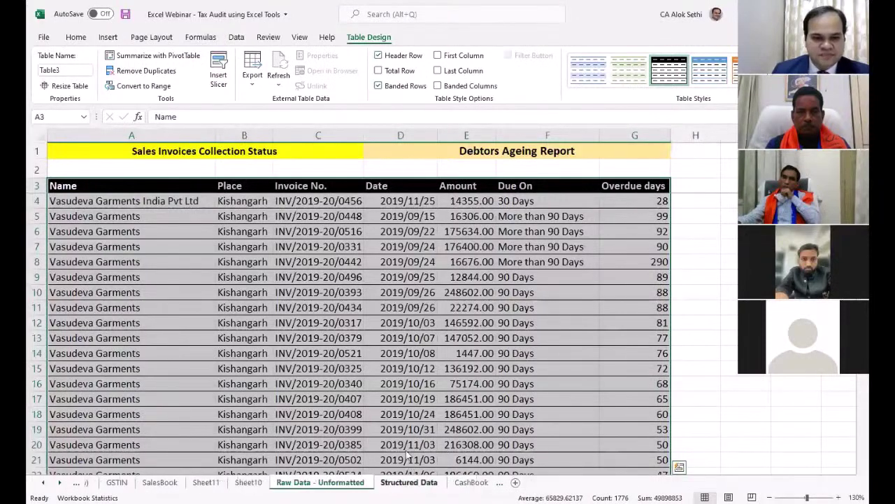
key(ctrl+Page_Down)
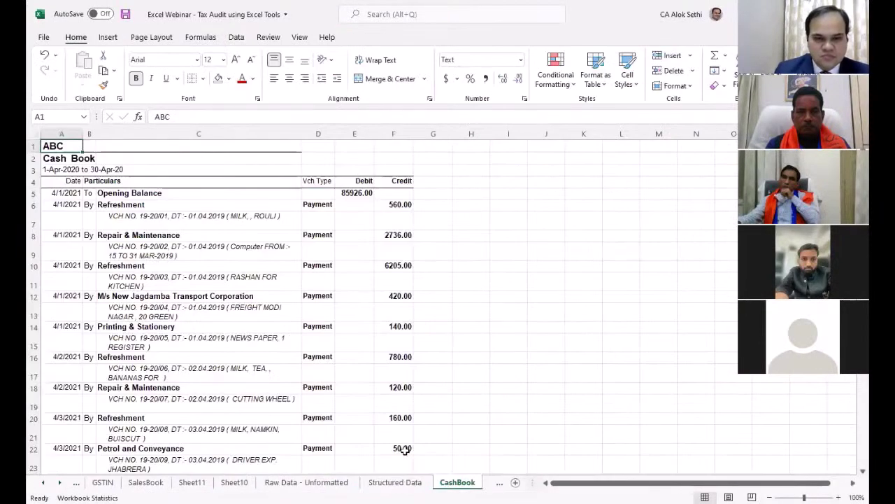
key(ctrl+Page_Up)
key(ctrl+Page_Up)
key(ctrl+Page_Up)
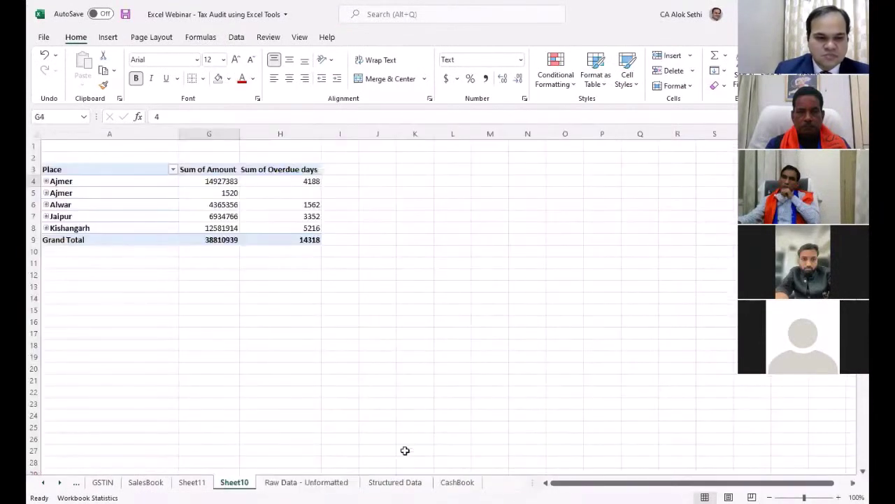
key(ctrl+Page_Up)
key(ctrl+Page_Up)
key(ctrl+Page_Up)
key(ctrl+Page_Up)
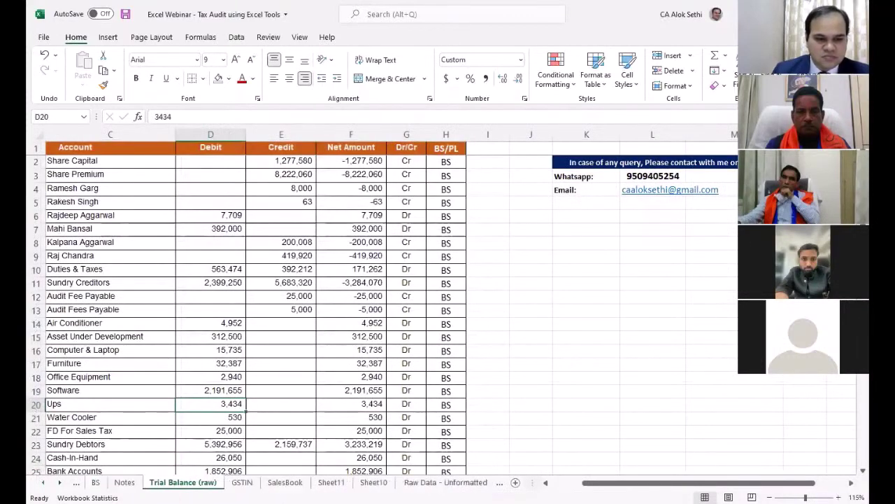
key(ctrl+Page_Down)
key(ctrl+Page_Down)
key(ctrl+Page_Down)
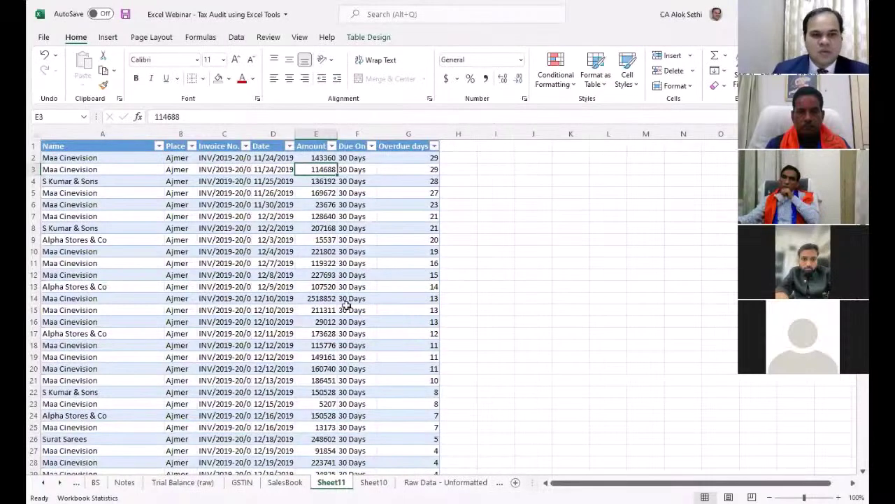
key(ctrl+Page_Down)
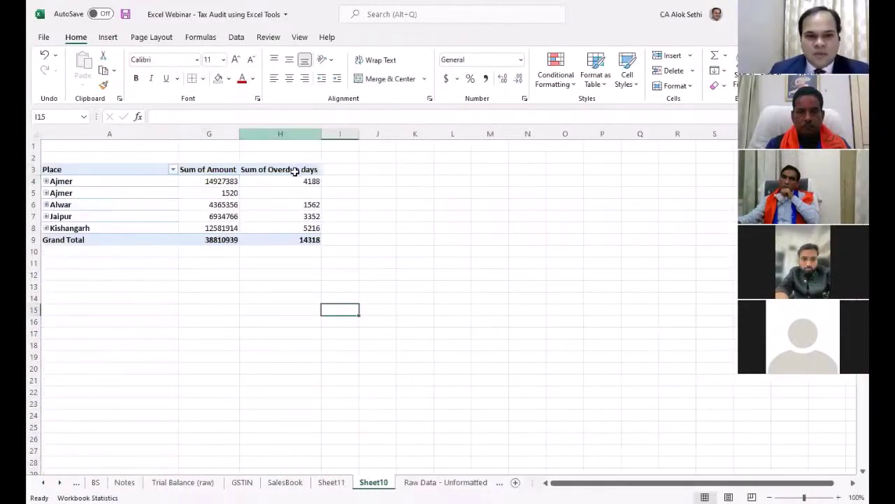
Change the Overdue days value field in the PivotTable to summarize by Count
click(295, 171)
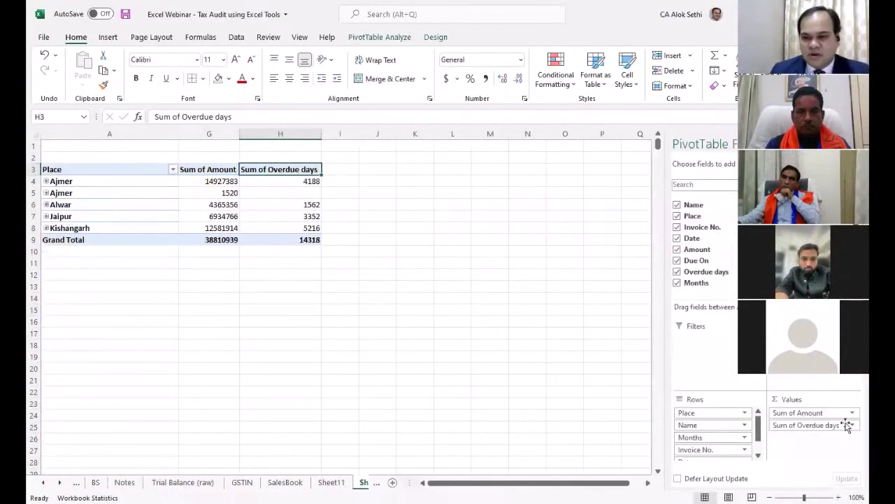
click(853, 428)
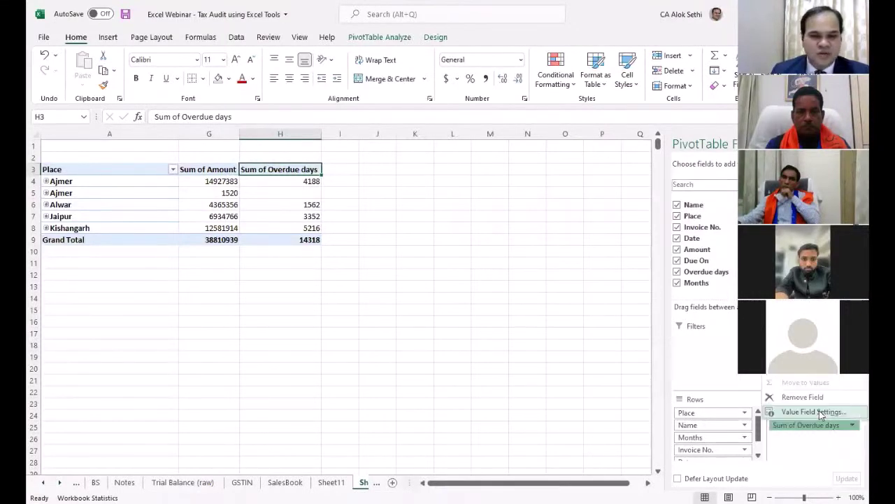
click(821, 413)
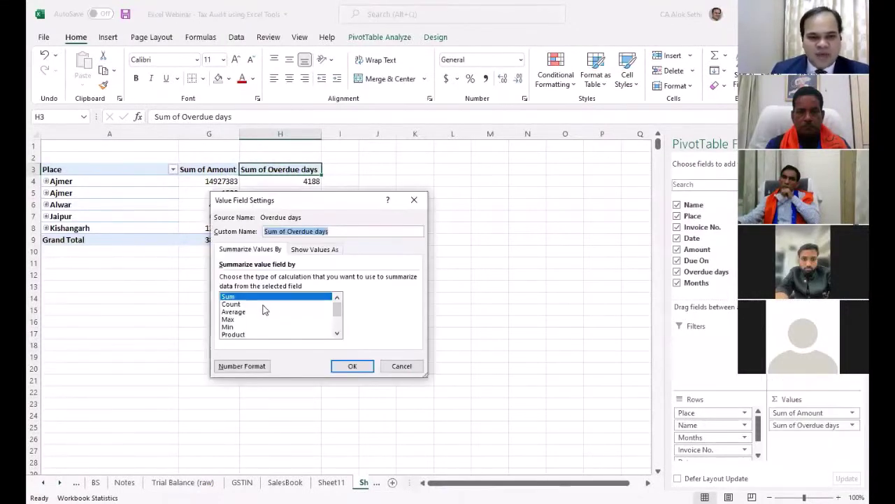
click(264, 305)
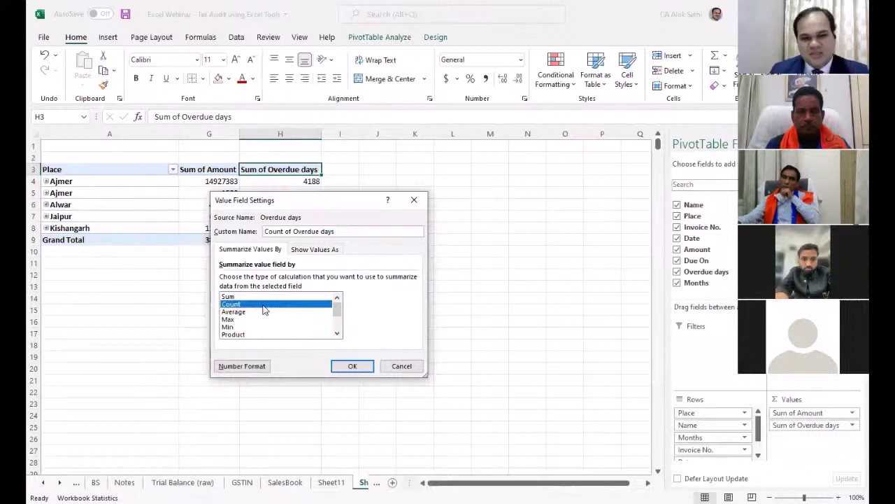
click(352, 366)
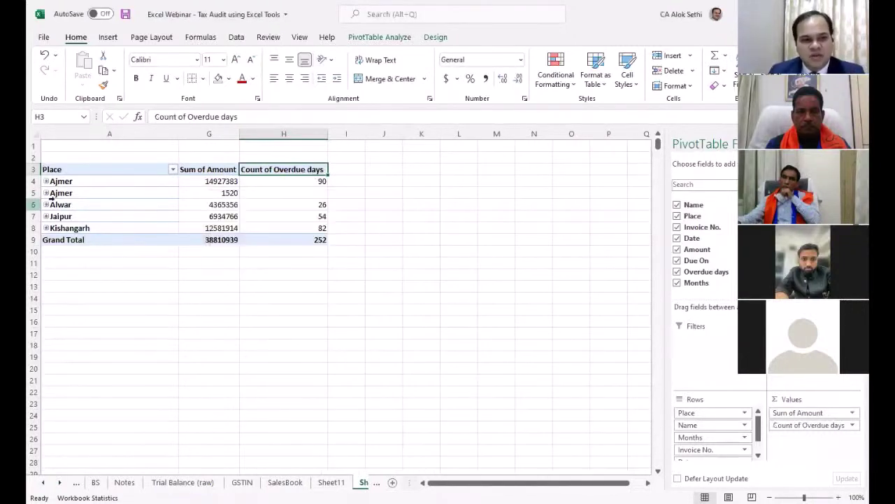
Move the Name field back above Place in the PivotTable rows and review the overdue counts per customer
mouse_move(685, 425)
mouse_down()
mouse_move(685, 414)
mouse_move(685, 426)
mouse_up()
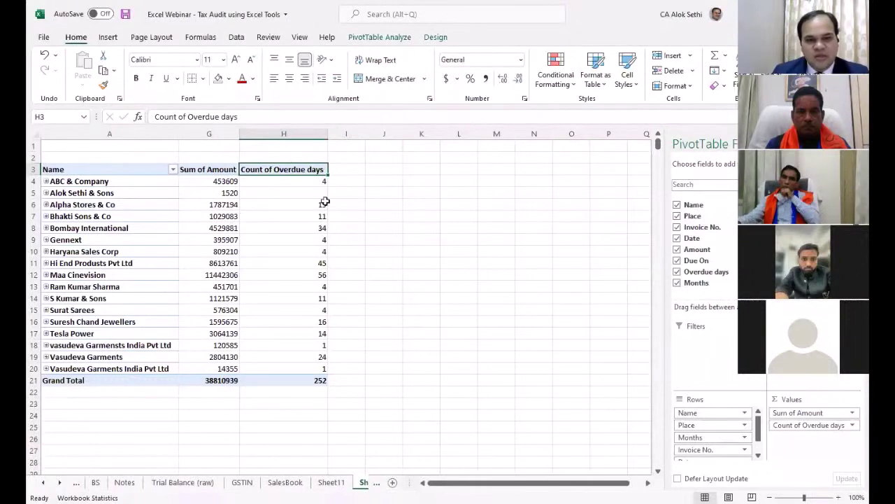
drag(285, 215, 308, 368)
click(384, 333)
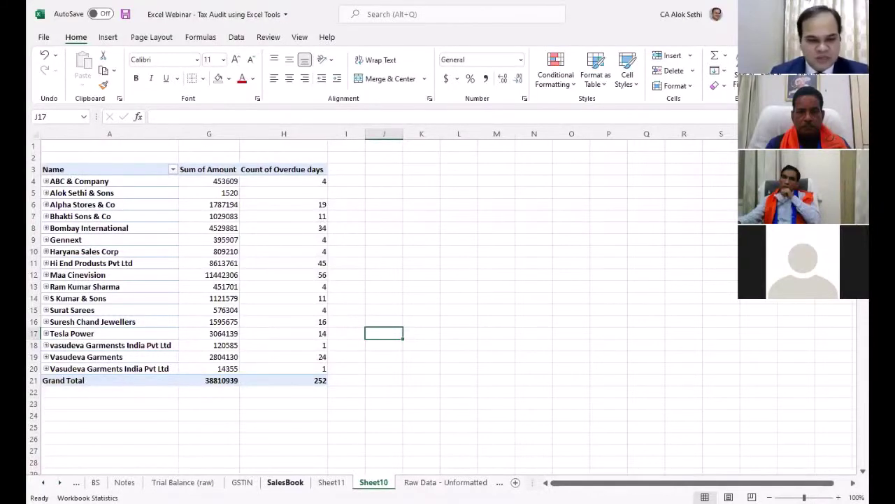
Open the SalesBook sheet
click(285, 482)
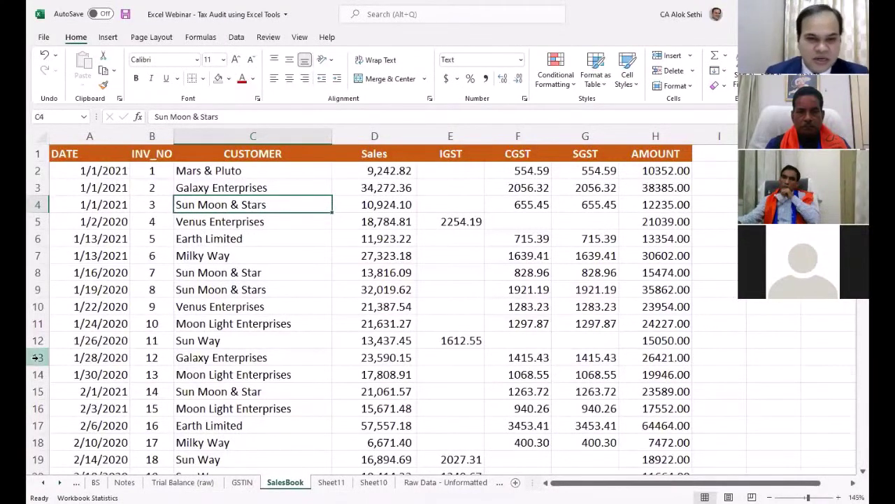
Examine the SalesBook invoice rows, from the customer names across the Sales and tax columns to AMOUNT
click(288, 351)
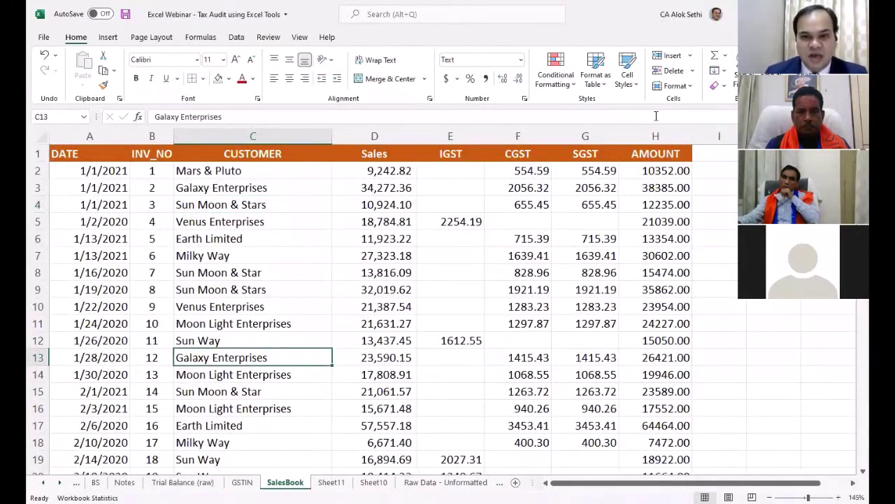
click(385, 171)
key(Right)
key(Right)
key(Right)
key(Right)
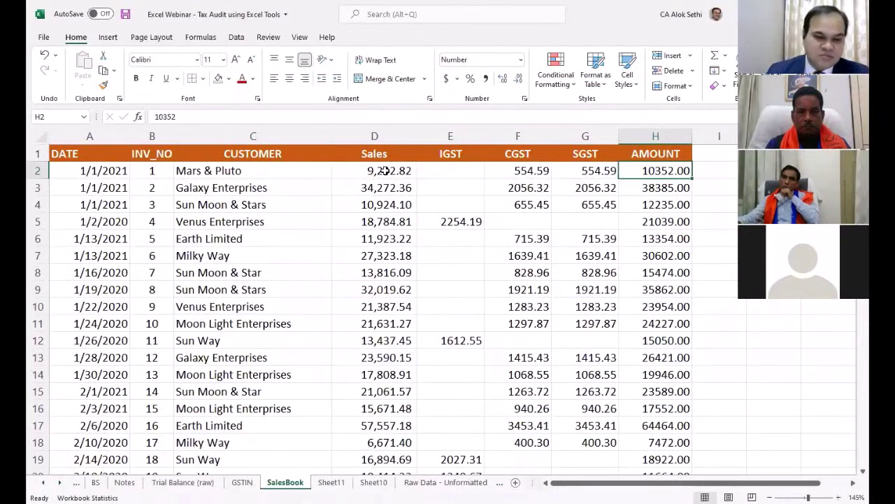
click(319, 224)
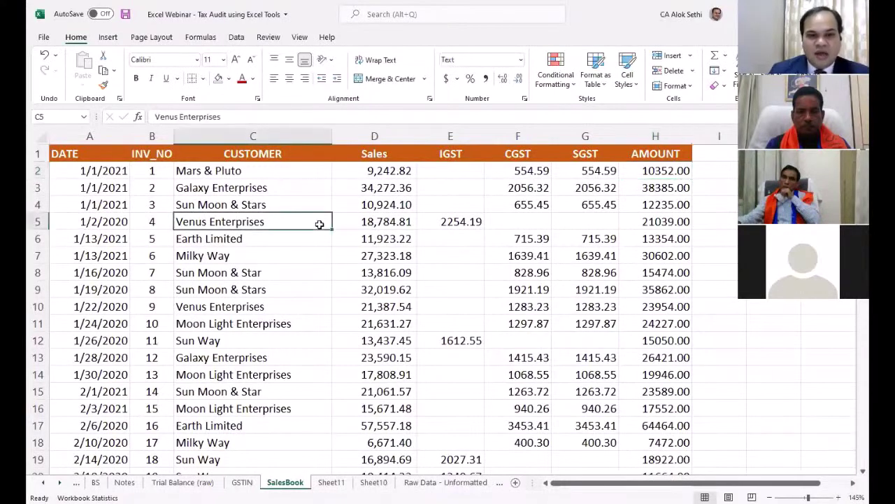
key(Page_Down)
key(Page_Up)
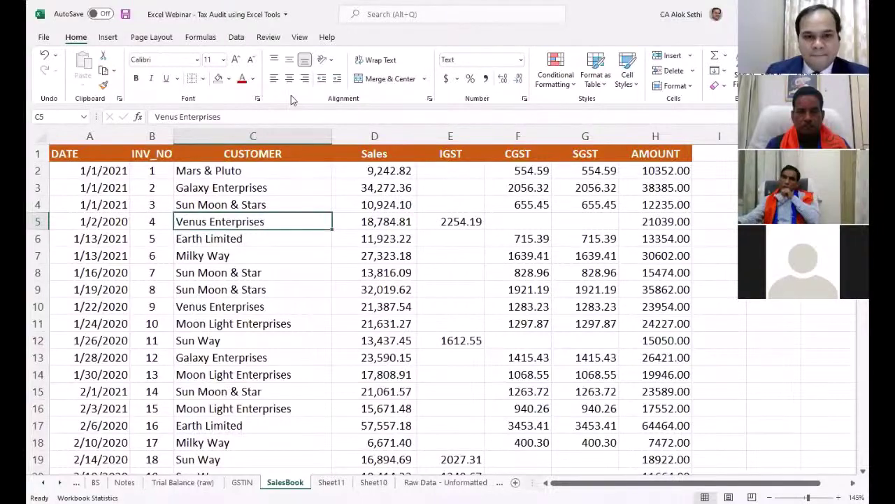
scroll(334, 234, down, 1)
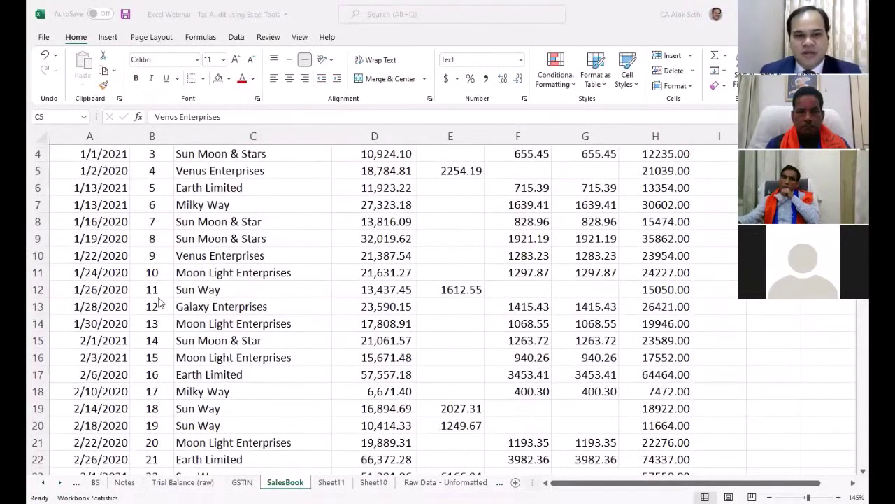
scroll(162, 302, up, 1)
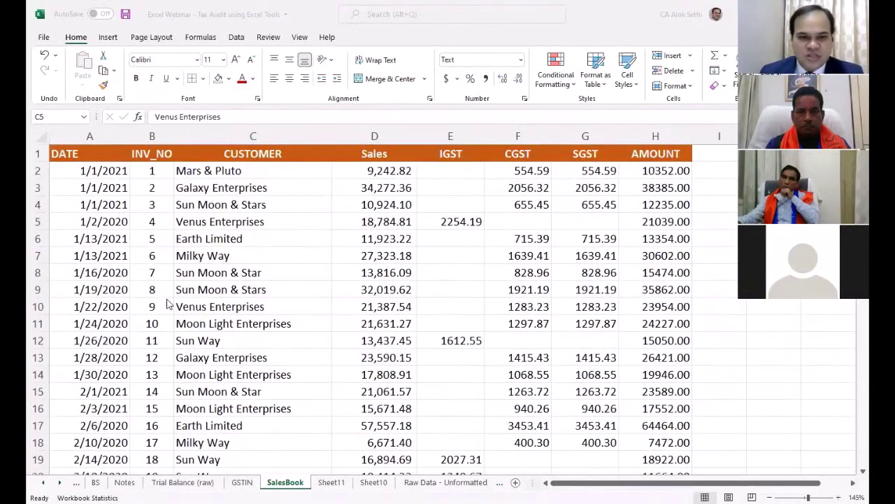
Add the column heading GSTN in cell I1, beside AMOUNT
click(721, 153)
text(GST)
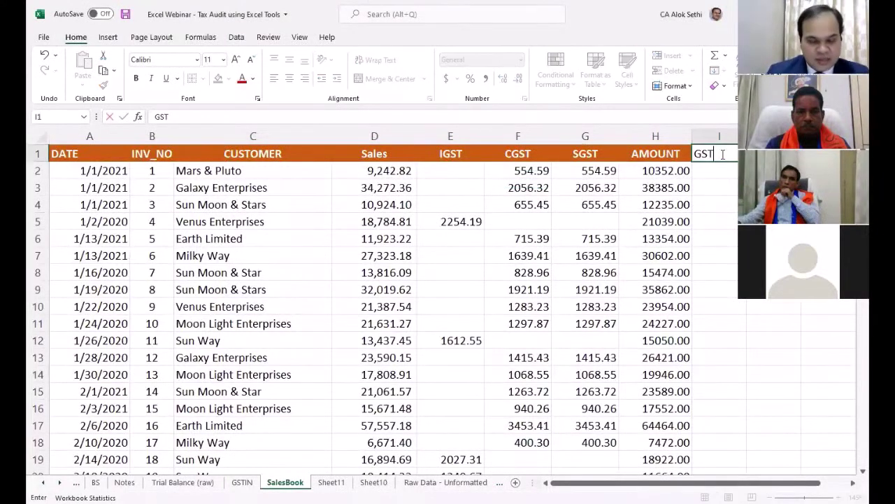
text(IN)
key(Return)
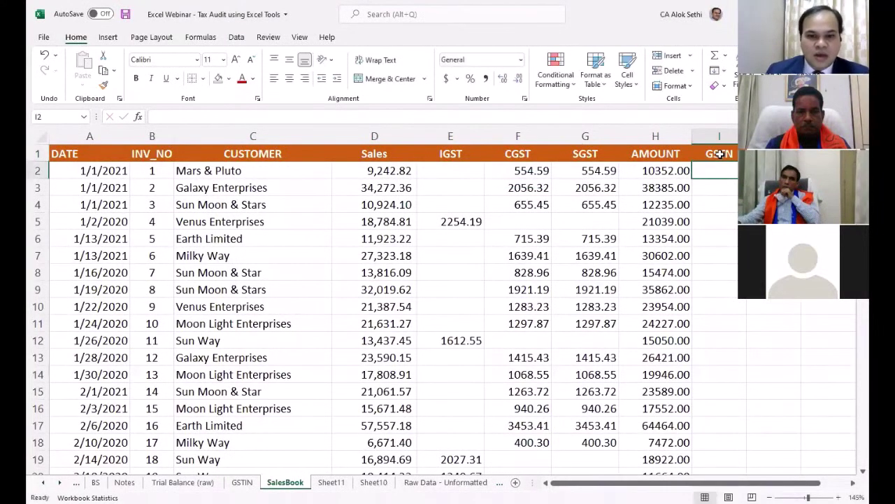
Examine the GSTIN and CUSTOMER columns on the GSTIN sheet and compare them with the SalesBook customer rows
click(242, 482)
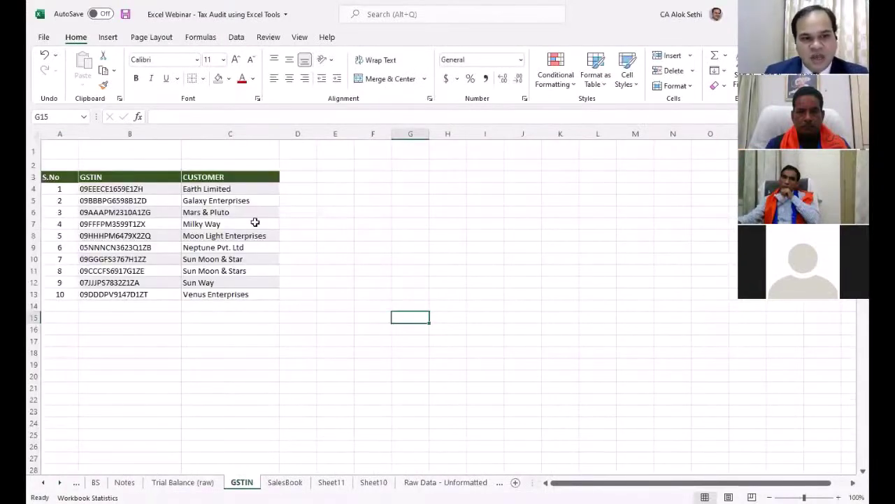
click(285, 482)
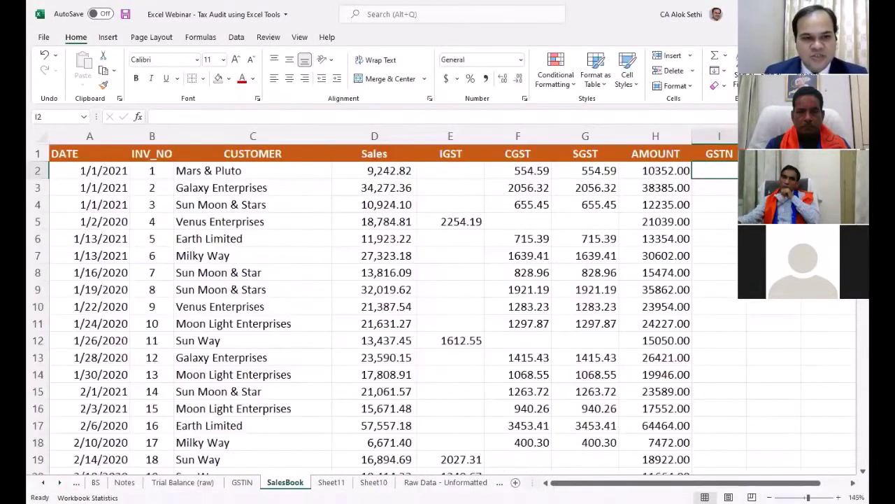
click(242, 482)
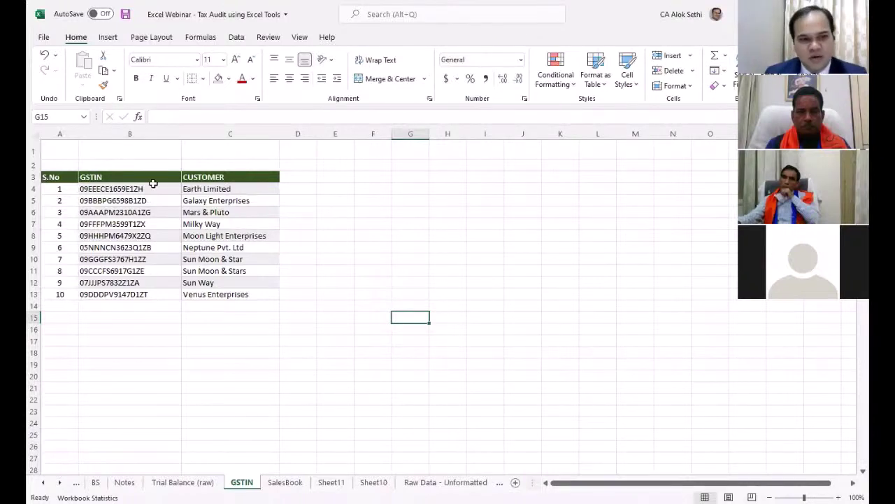
drag(153, 178, 166, 259)
drag(236, 192, 247, 315)
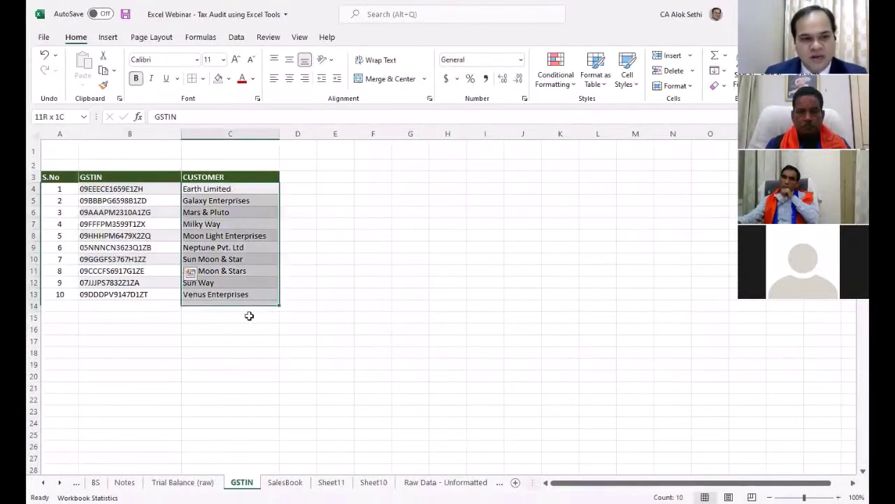
click(248, 316)
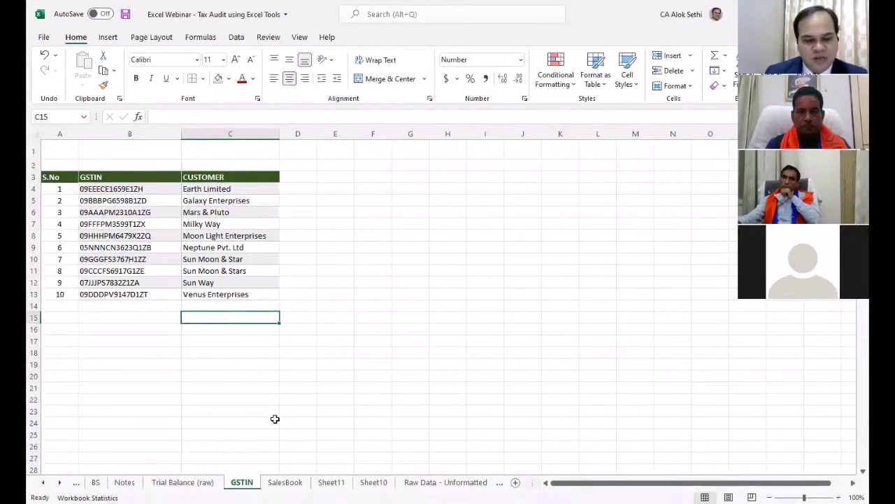
click(285, 482)
scroll(340, 373, down, 18)
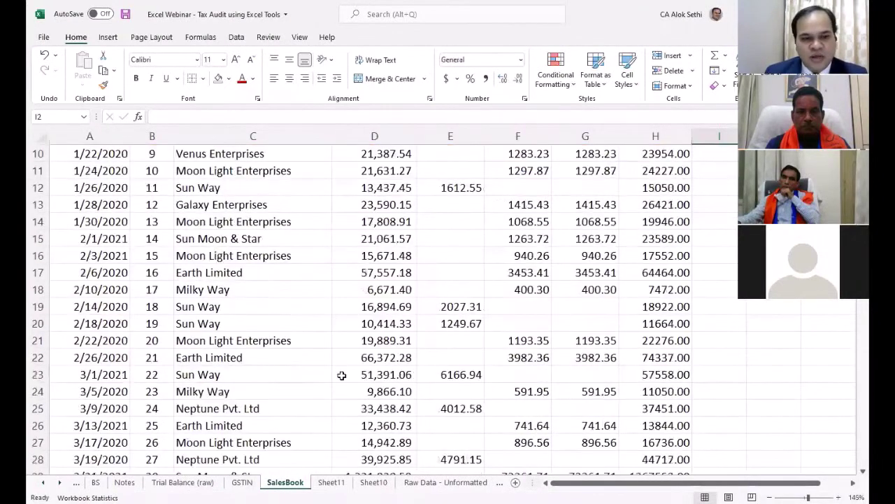
scroll(341, 375, up, 3)
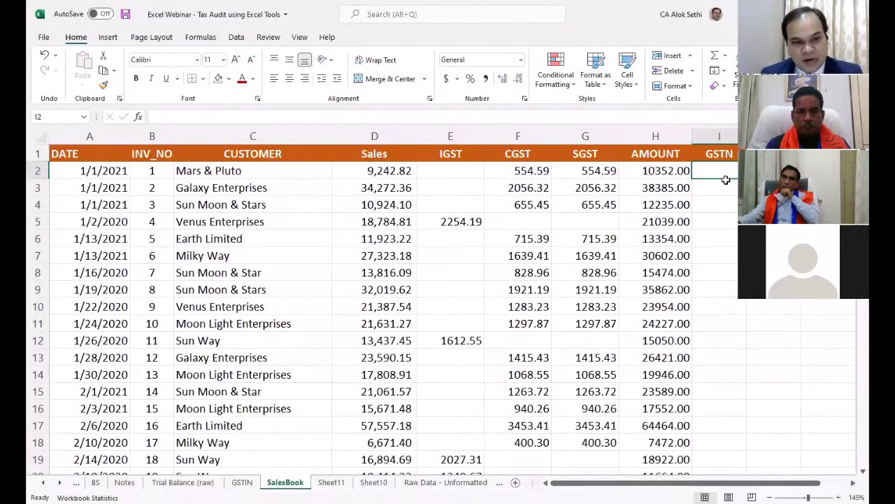
Copy the Mars & Pluto registration number from the GSTIN sheet into cell I2 of SalesBook
click(243, 482)
click(219, 189)
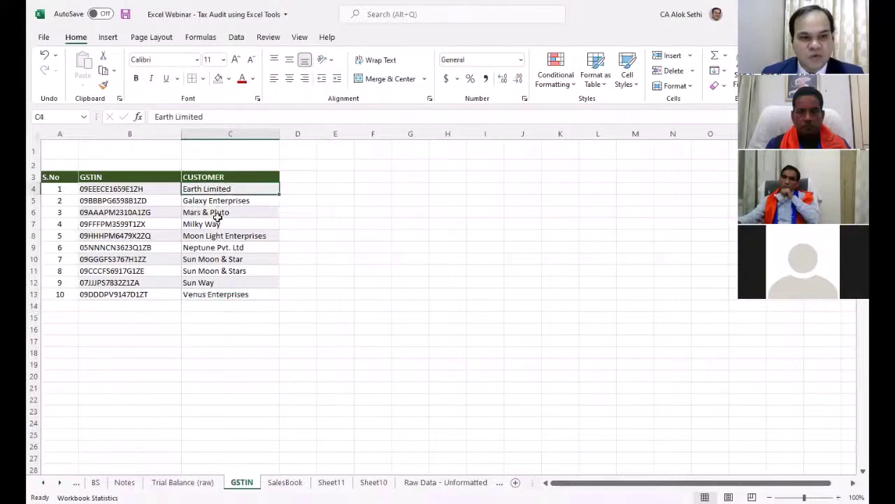
click(215, 213)
click(146, 214)
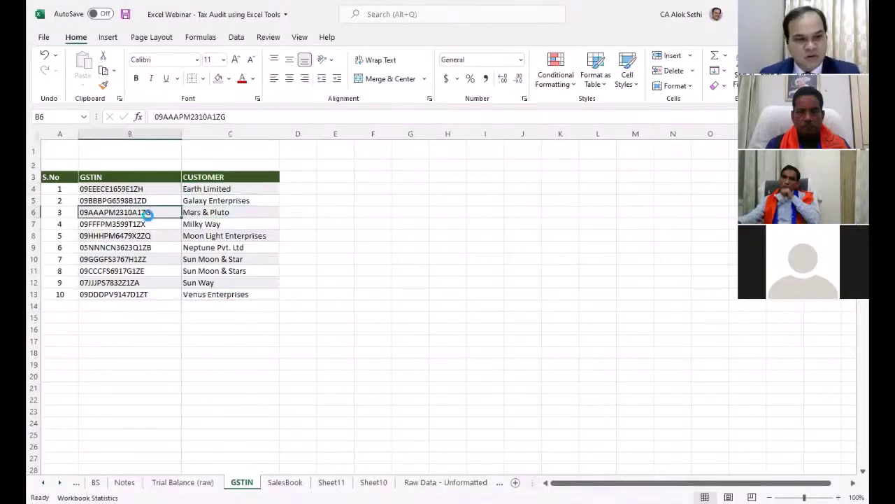
key(ctrl+c)
click(285, 482)
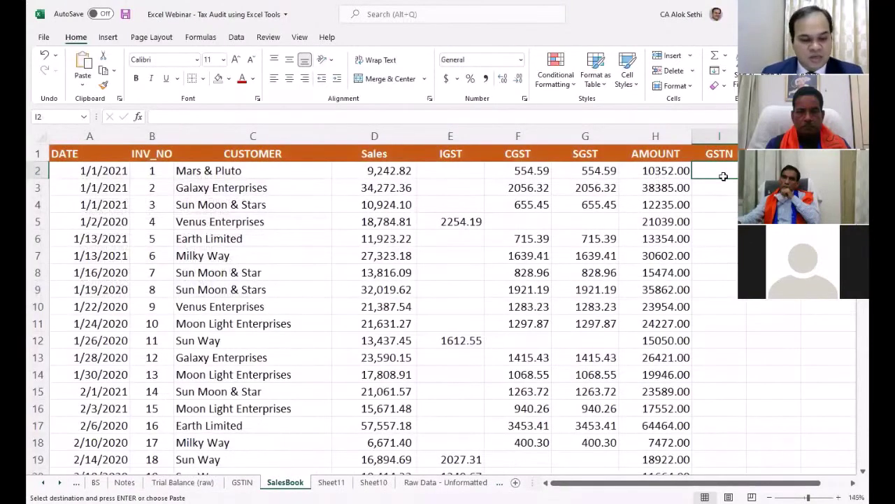
key(ctrl+v)
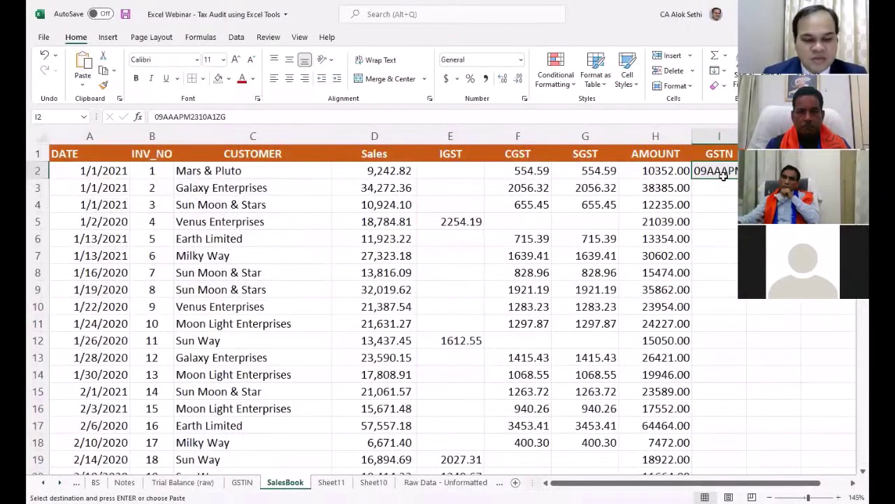
key(Tab)
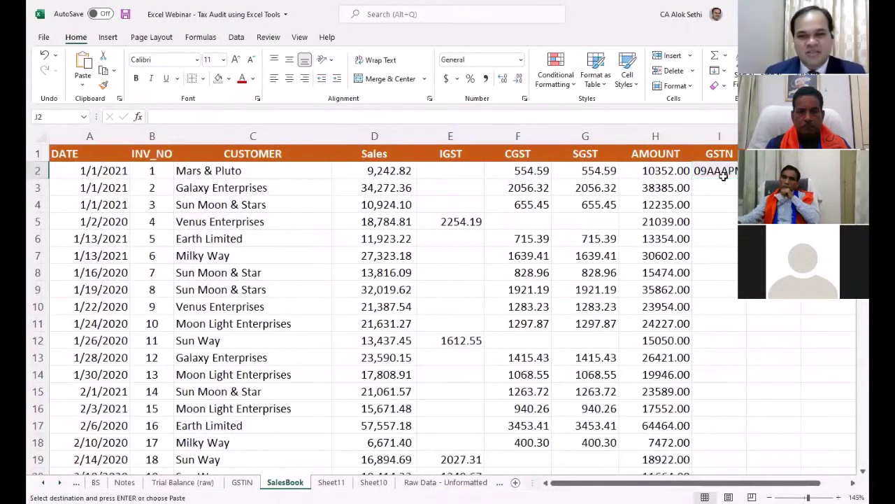
Clear the registration number pasted in cell I2 of SalesBook
click(724, 177)
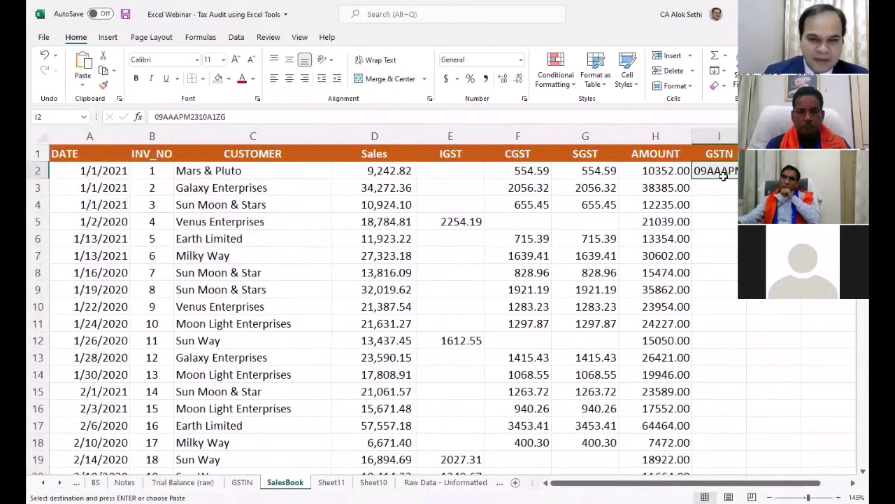
key(Delete)
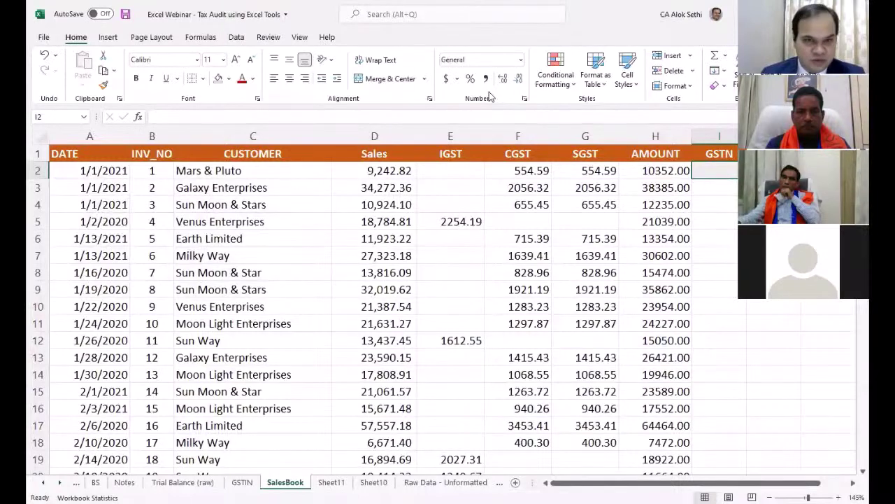
click(388, 97)
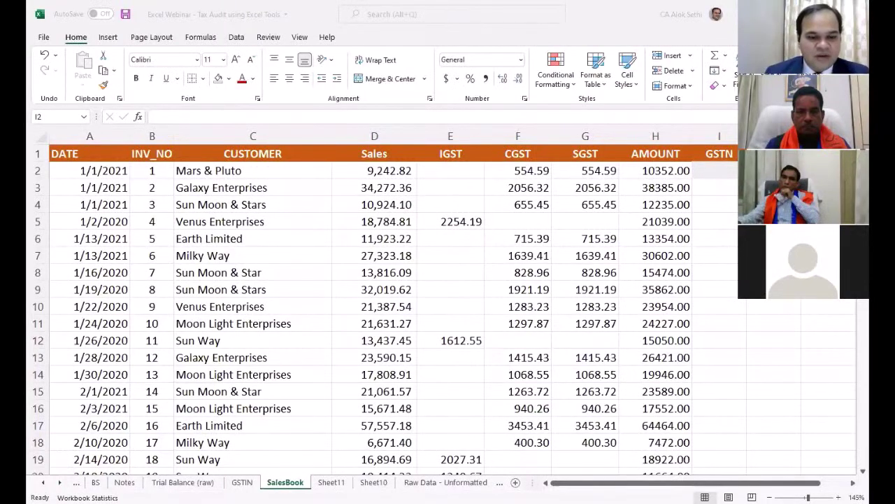
Duplicate the GSTIN column into column D of the GSTIN sheet, beside CUSTOMER, and return to SalesBook
click(241, 482)
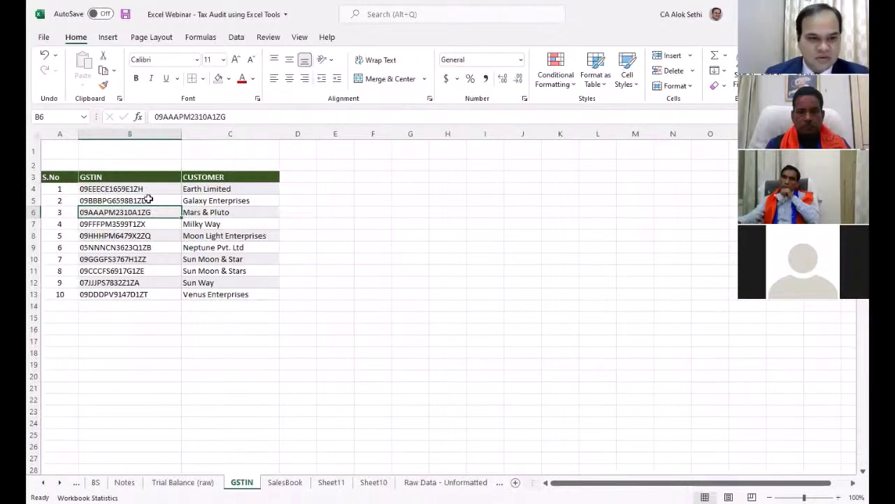
click(154, 133)
key(ctrl+c)
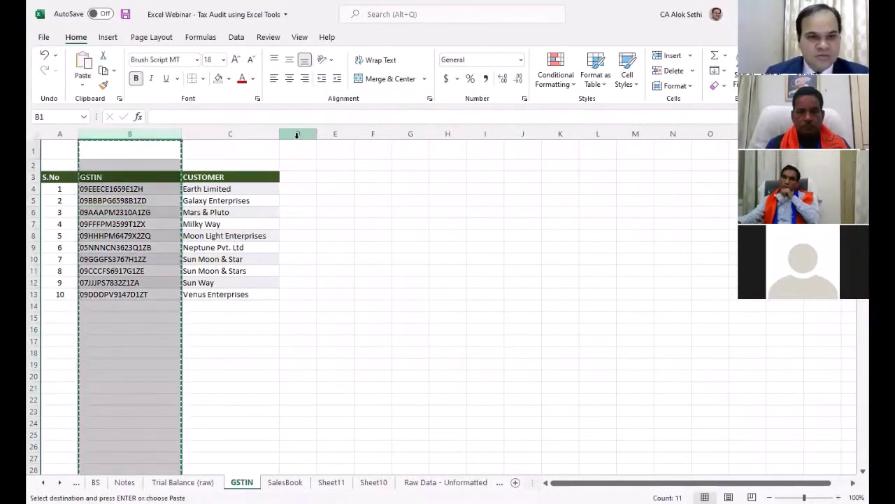
click(296, 133)
key(ctrl+v)
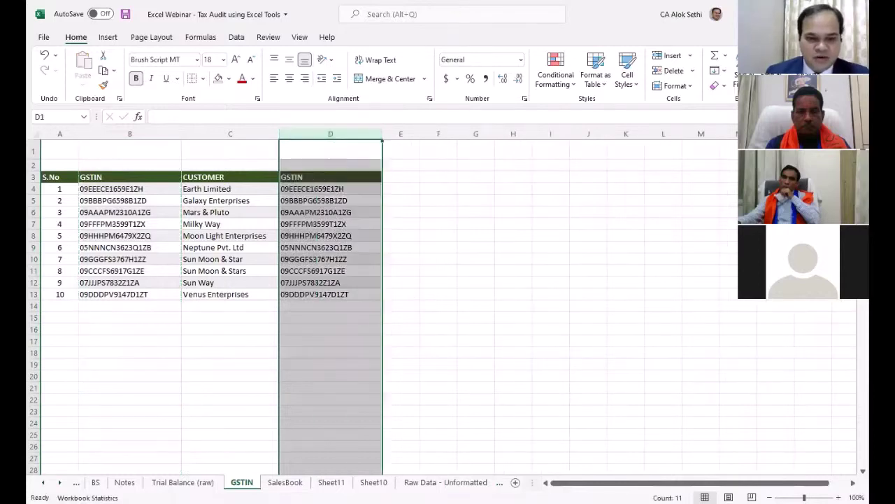
click(286, 482)
click(529, 215)
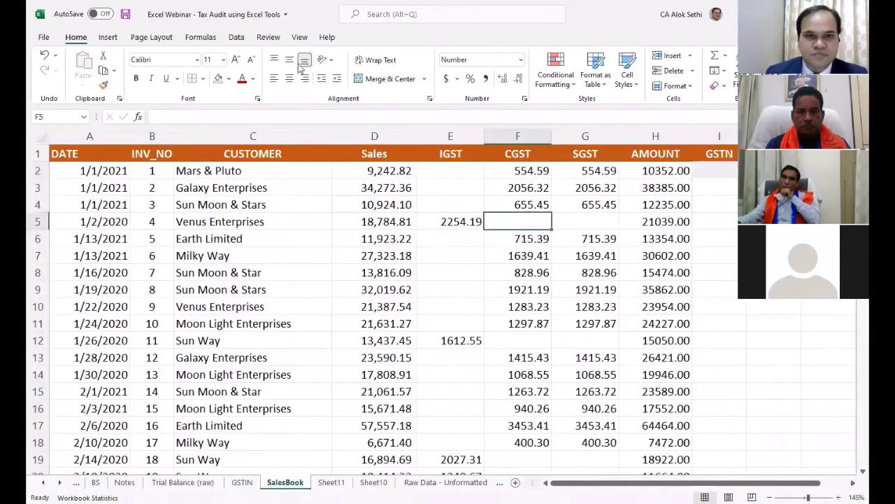
key(alt+Tab)
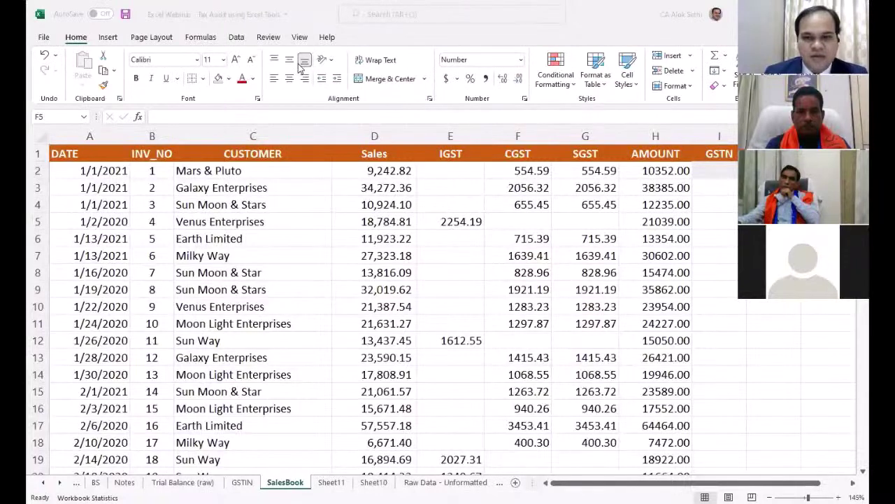
click(548, 165)
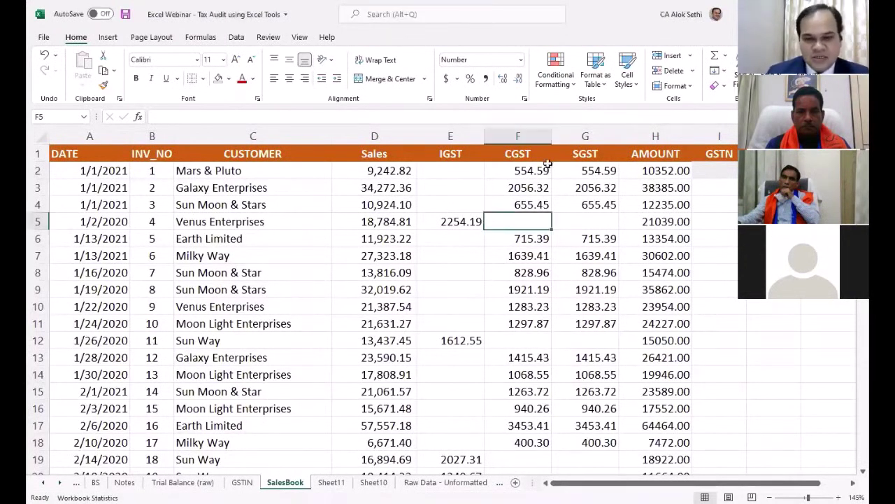
key(Right)
key(Right)
key(Right)
key(Right)
key(Up)
key(Up)
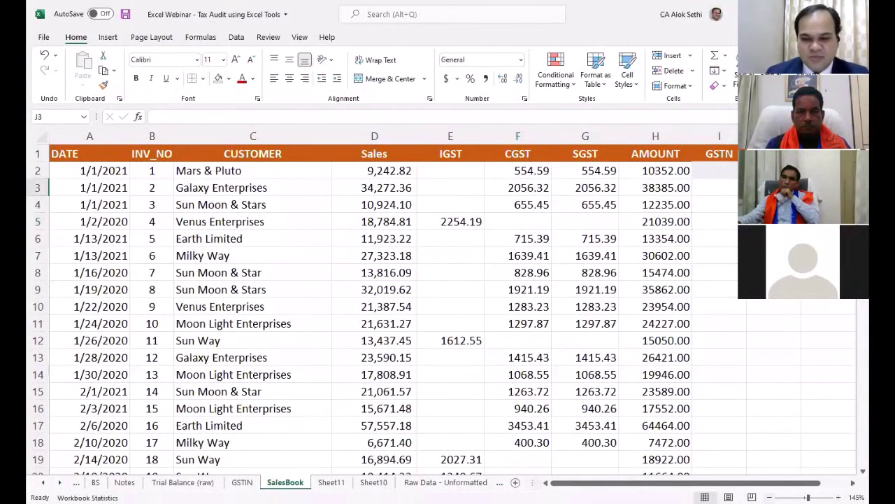
Start a VLOOKUP formula in cell I2 of SalesBook with C2 as lookup value and GSTIN!C4:D13 as table array
scroll(696, 192, down, 1)
click(694, 168)
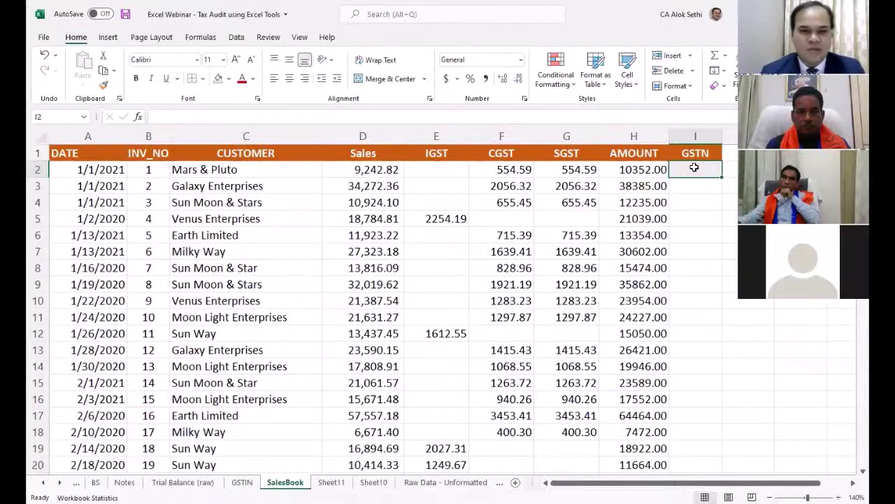
text(=)
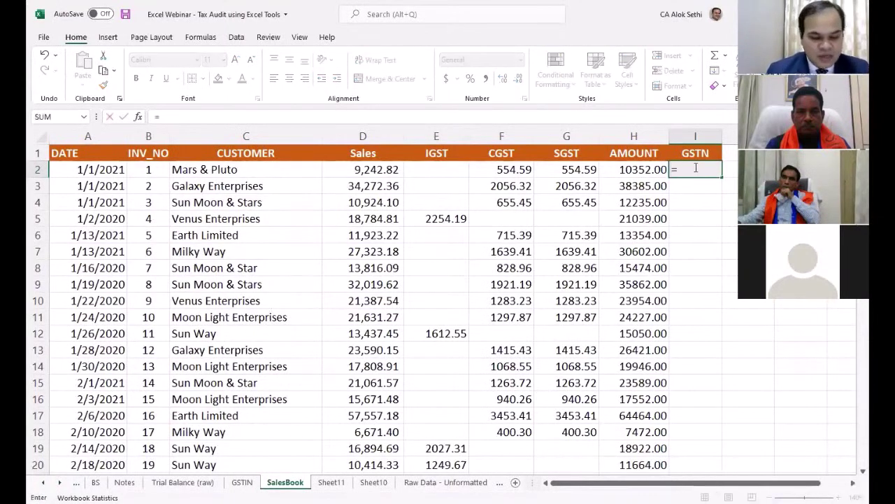
text(vo)
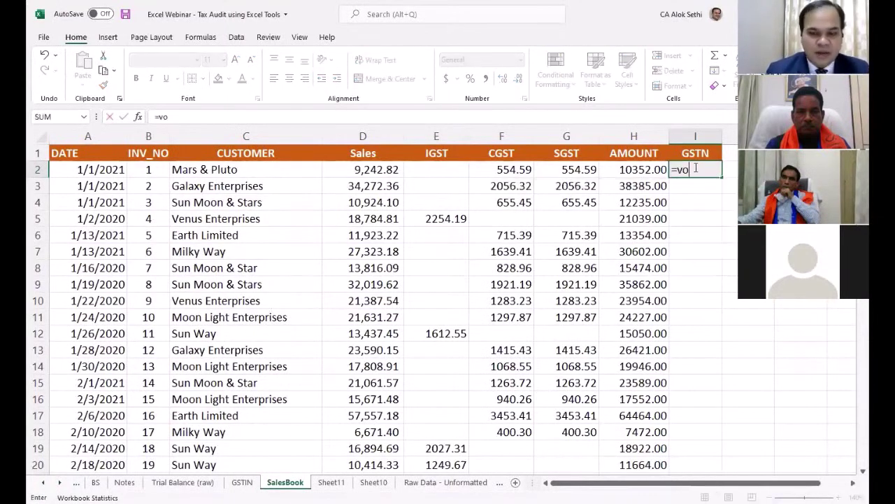
key(BackSpace)
text(lookup)
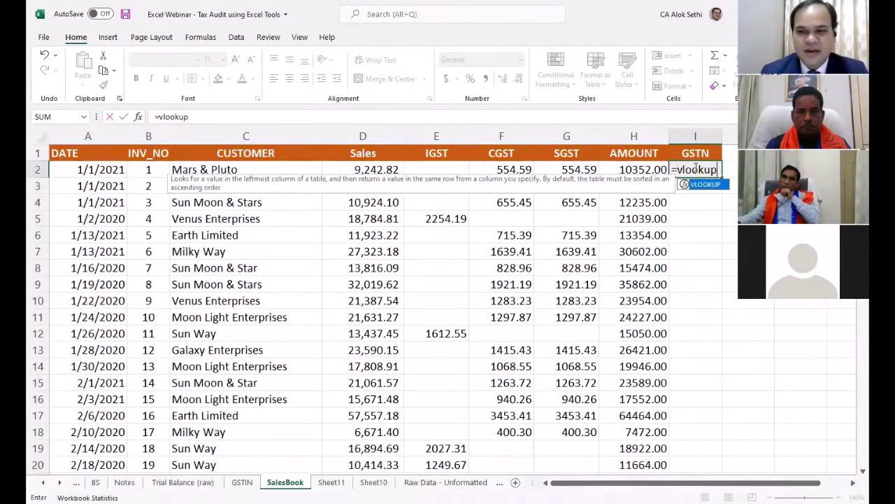
text(()
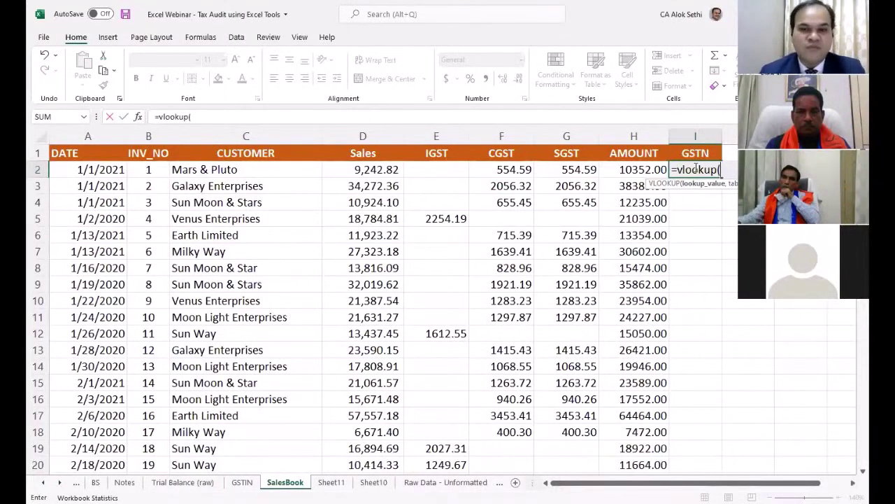
click(240, 169)
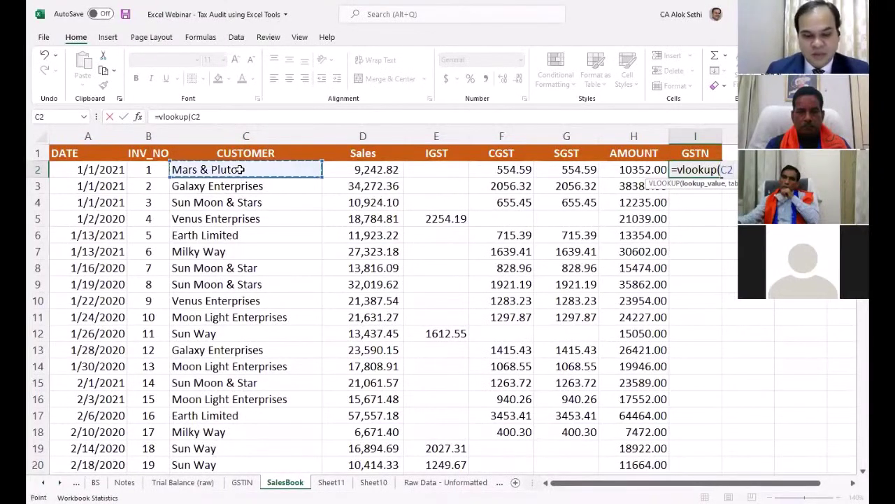
text(,)
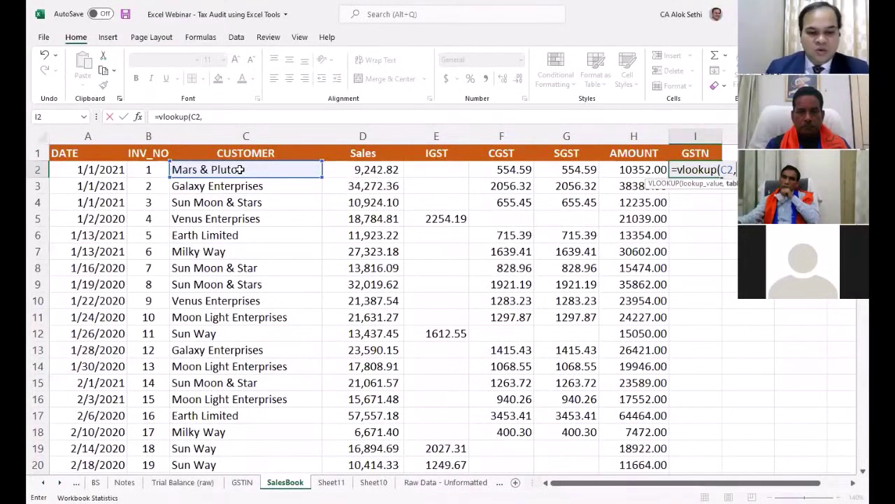
click(242, 482)
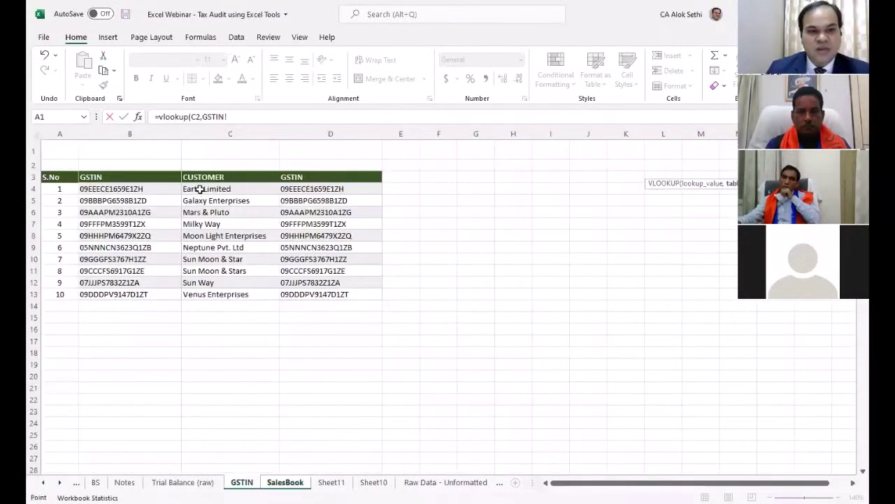
drag(203, 188, 354, 296)
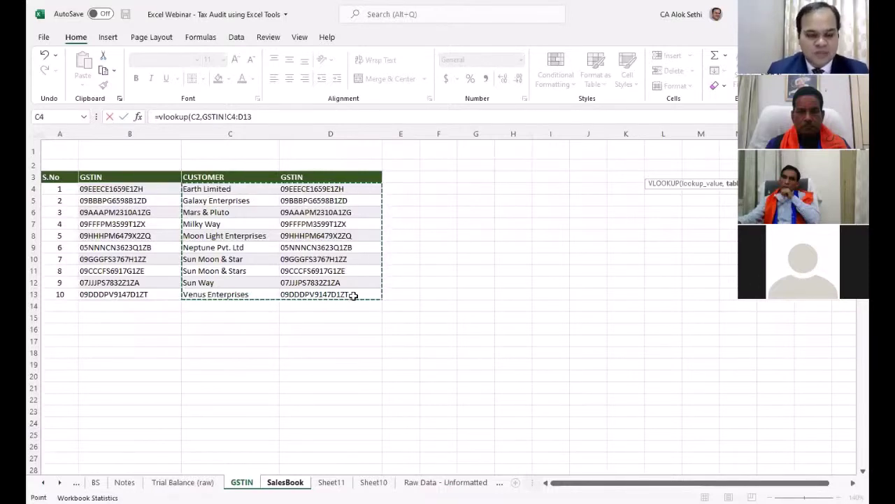
text(,)
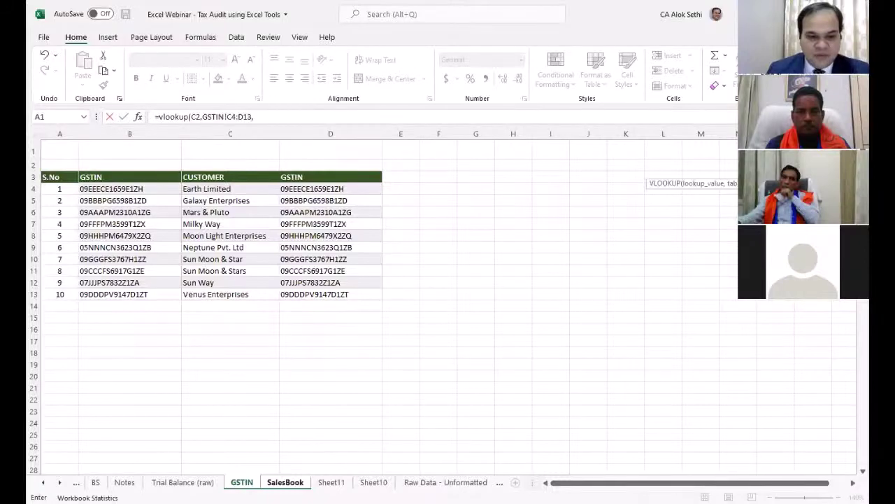
click(285, 482)
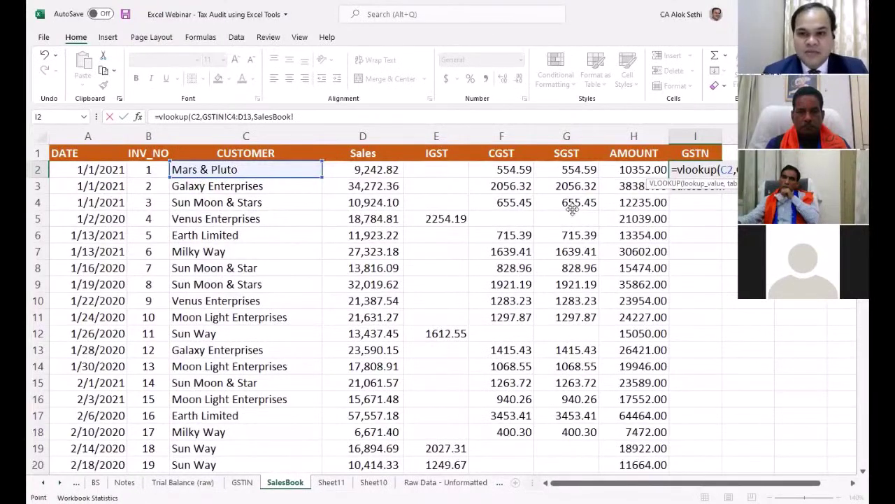
text(,)
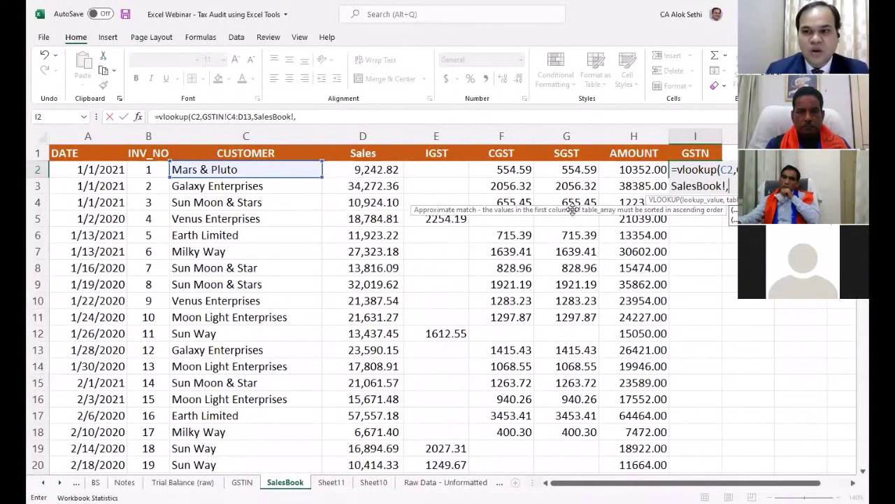
key(BackSpace)
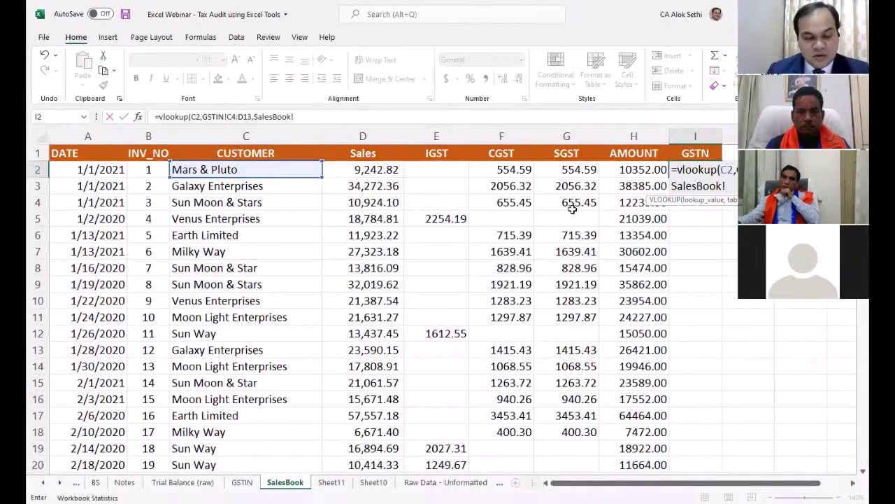
text(,)
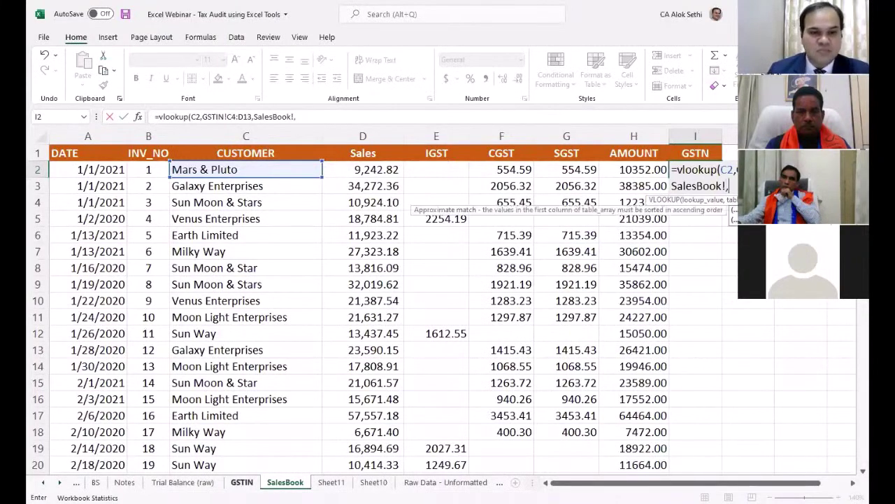
key(ctrl+Page_Up)
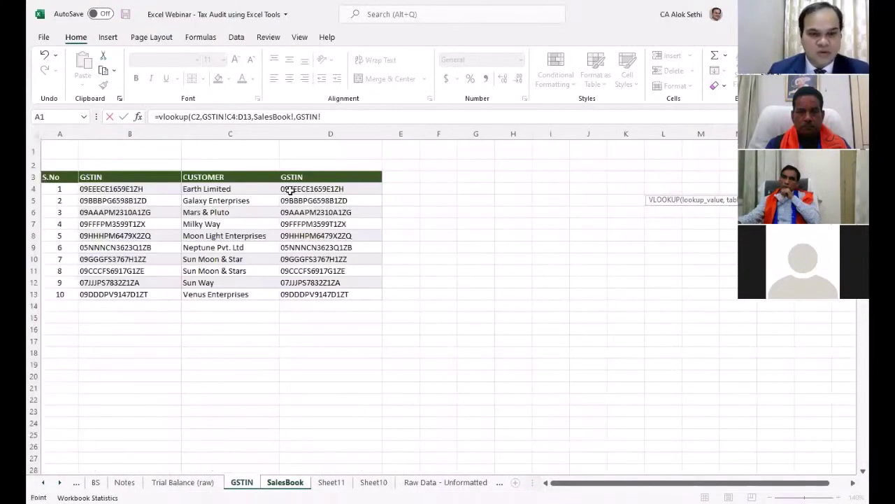
text(2)
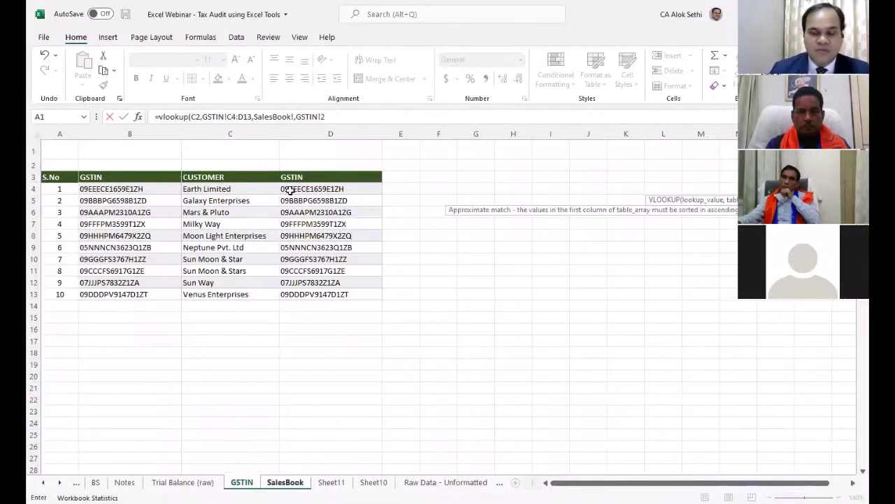
text(,)
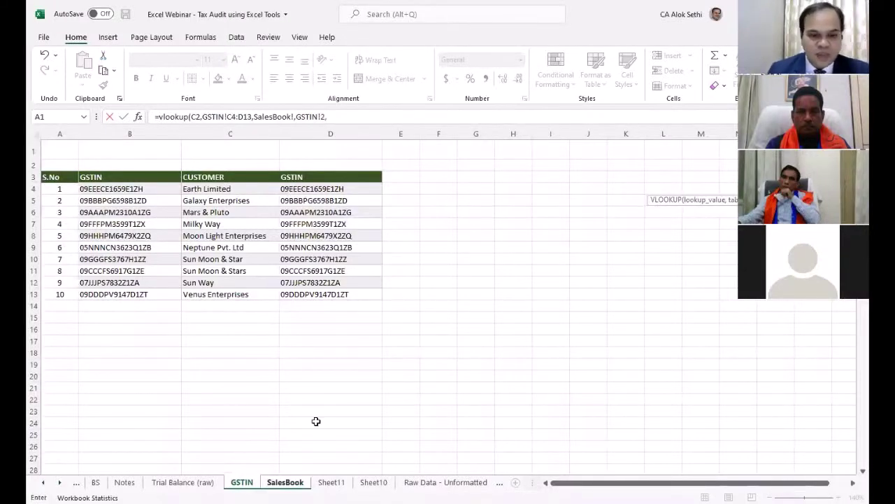
click(286, 482)
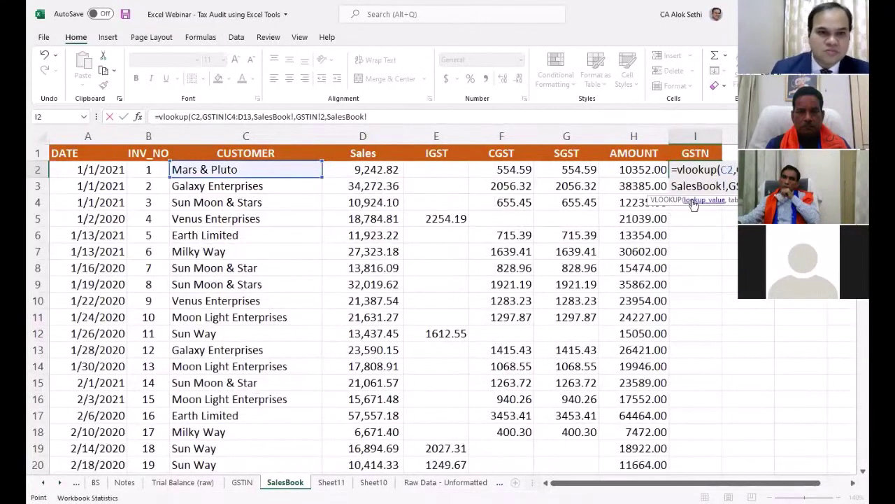
click(439, 116)
key(BackSpace)
key(BackSpace)
key(BackSpace)
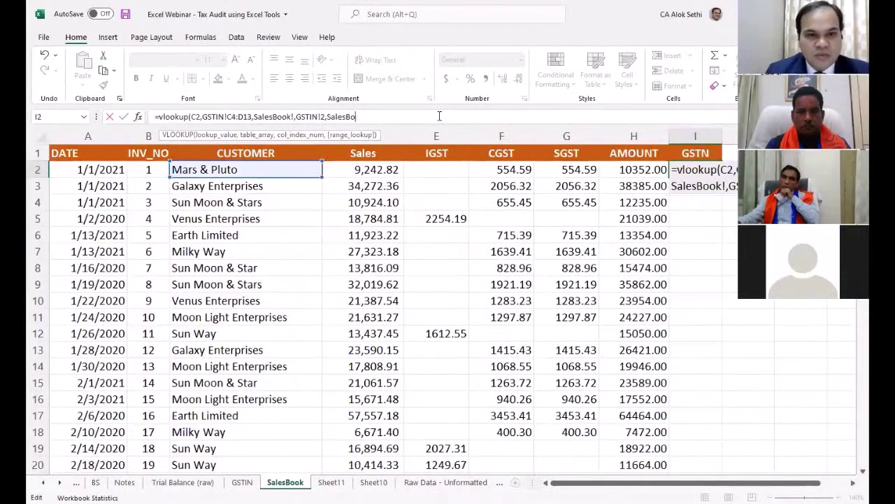
key(BackSpace)
key(BackSpace)
key(BackSpace)
key(BackSpace)
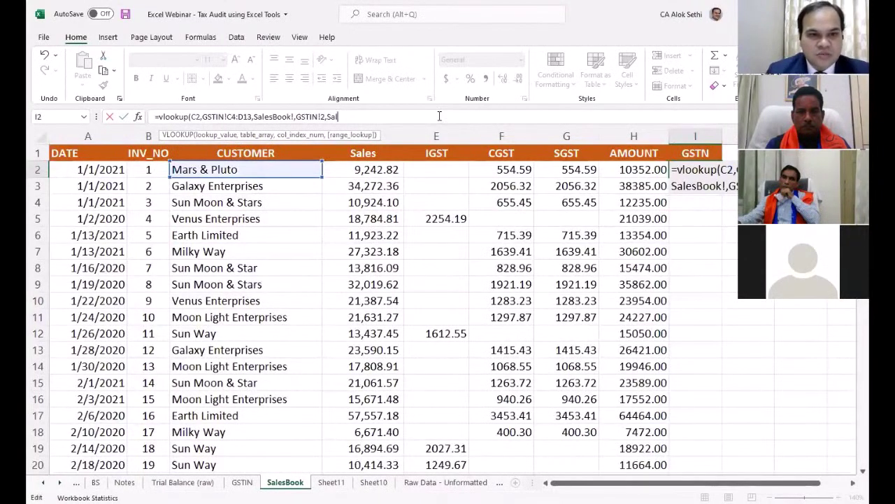
key(BackSpace)
key(BackSpace)
key(BackSpace)
key(BackSpace)
key(BackSpace)
key(BackSpace)
key(BackSpace)
key(BackSpace)
key(BackSpace)
key(BackSpace)
key(BackSpace)
key(BackSpace)
key(BackSpace)
key(BackSpace)
key(BackSpace)
key(BackSpace)
key(BackSpace)
key(BackSpace)
key(BackSpace)
key(BackSpace)
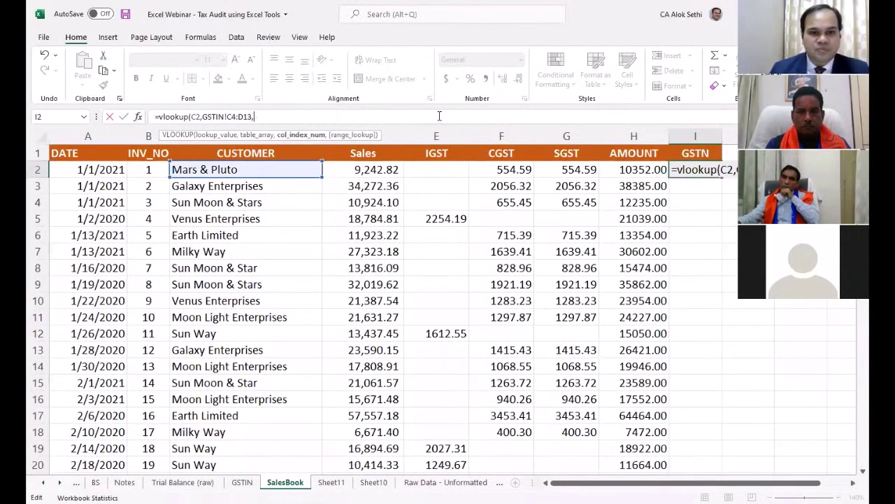
Complete the VLOOKUP in cell I2 with column index 2 and range lookup 0, and enter the formula
text(2)
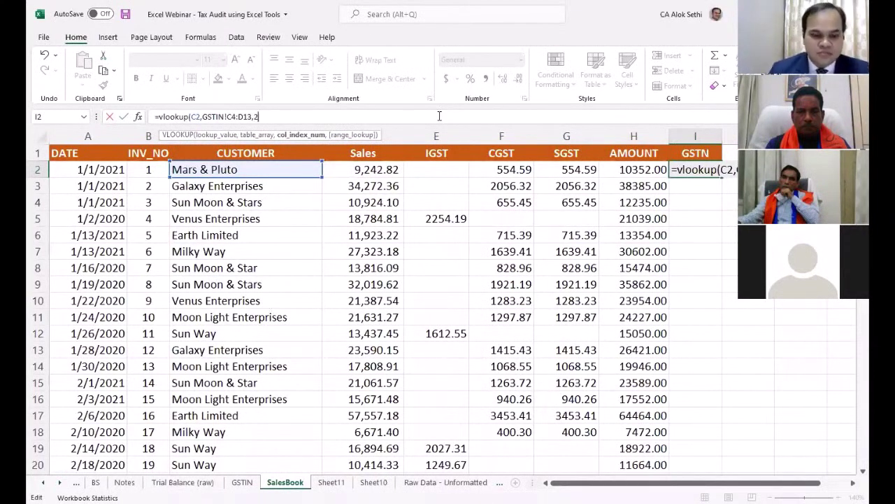
text(,)
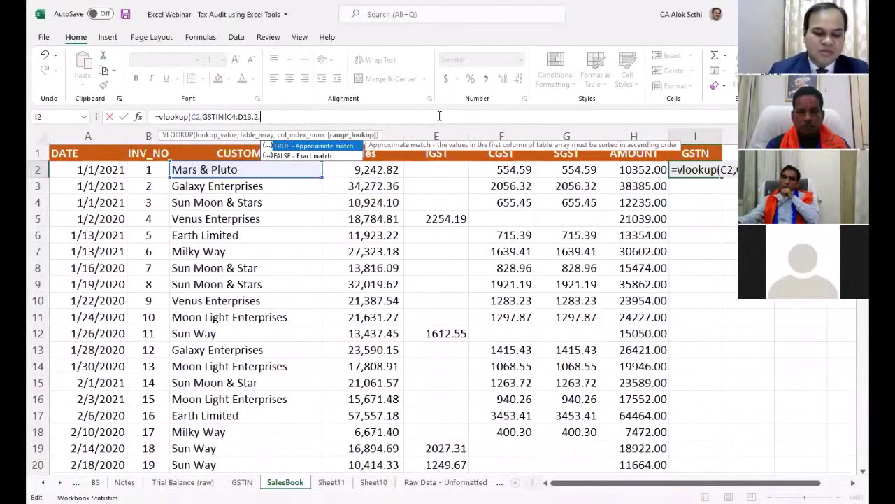
text(0)
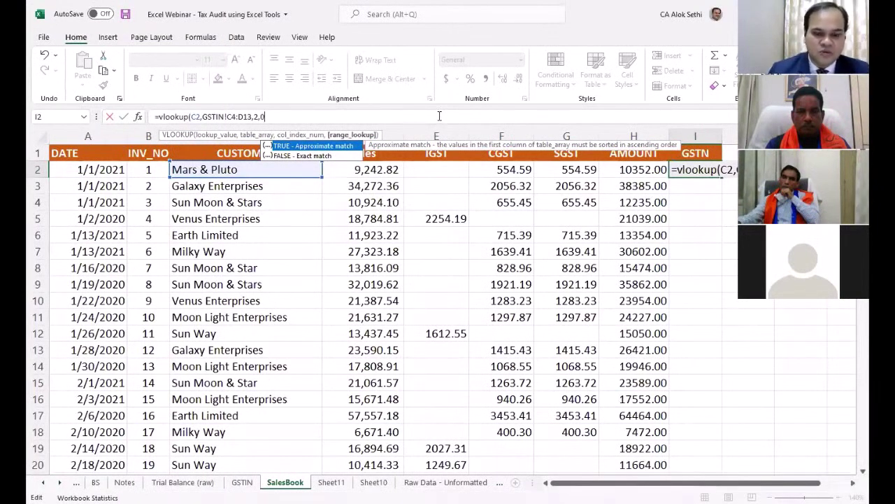
text())
key(Return)
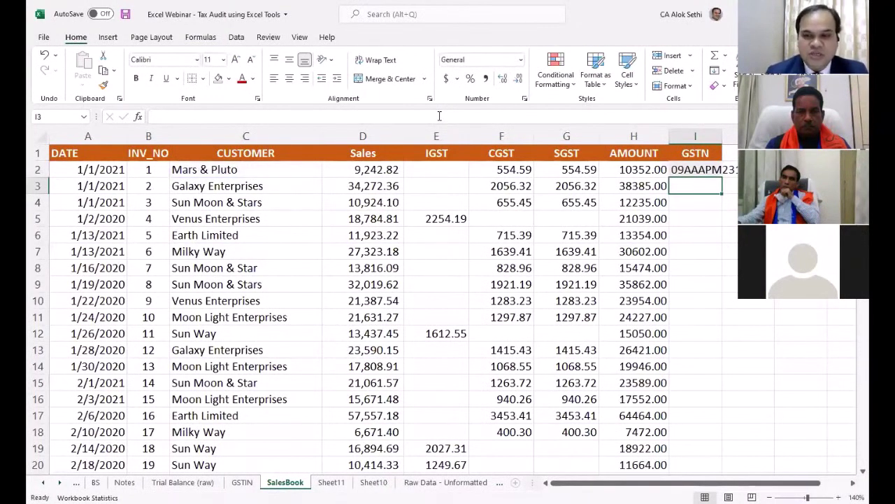
Copy the VLOOKUP result from cell I2 of SalesBook into cell G3 of the GSTIN sheet as values only
key(Up)
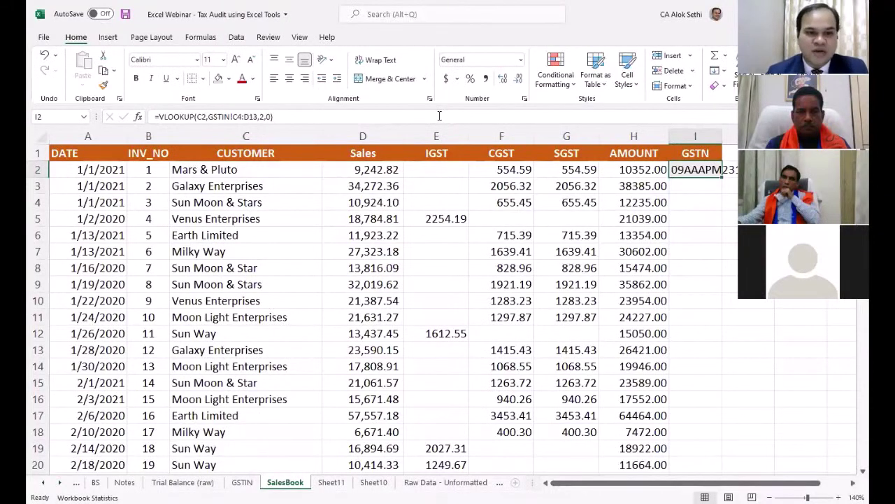
key(ctrl+c)
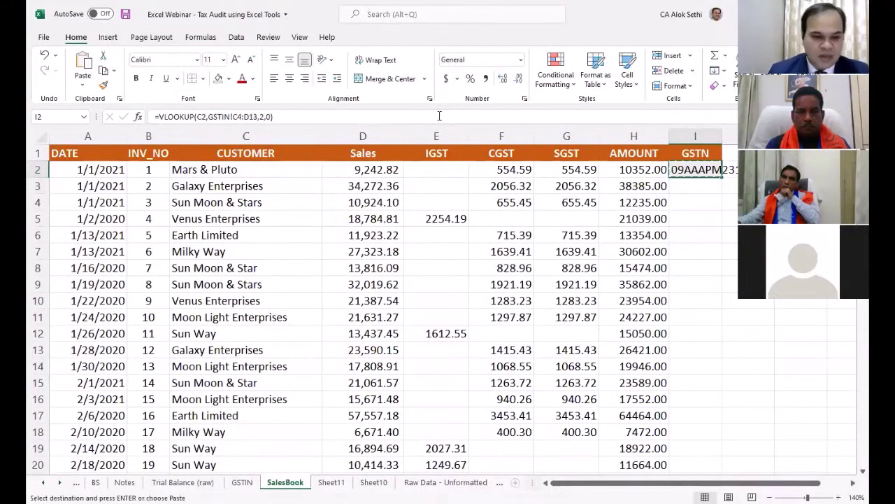
key(ctrl+Page_Up)
key(Down)
key(Right)
key(Right)
key(Right)
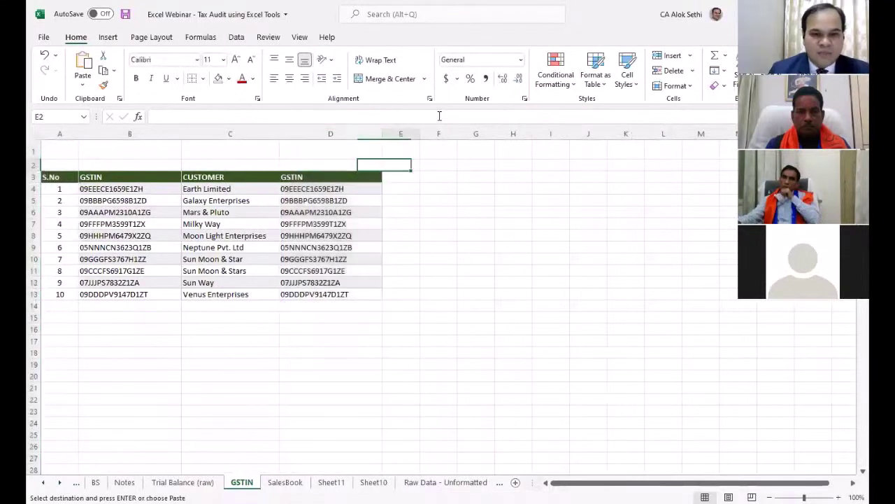
key(Down)
key(ctrl+v)
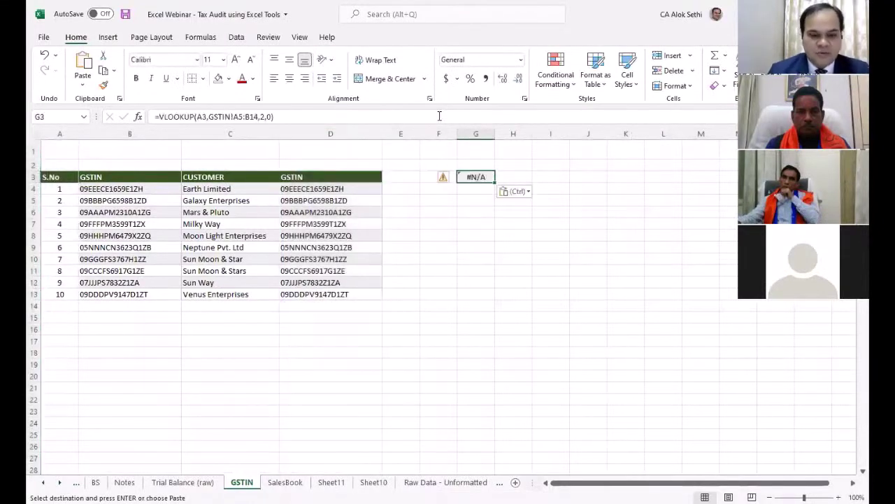
key(ctrl+z)
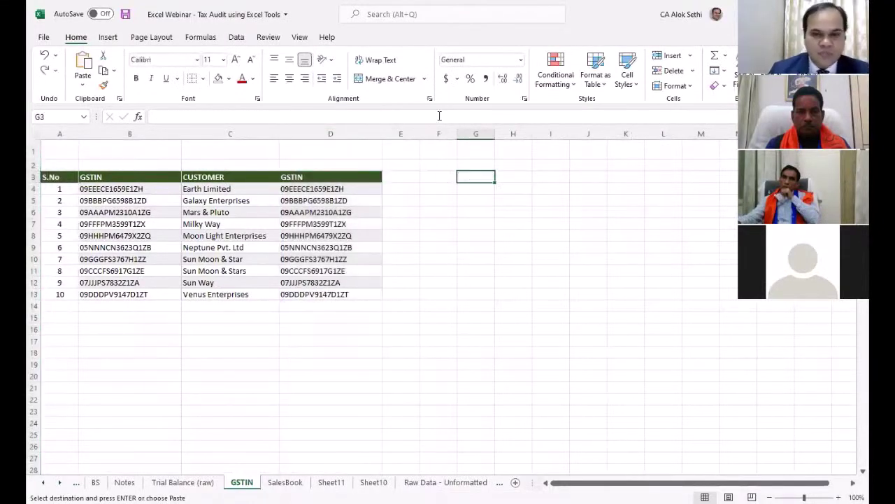
right_click(471, 173)
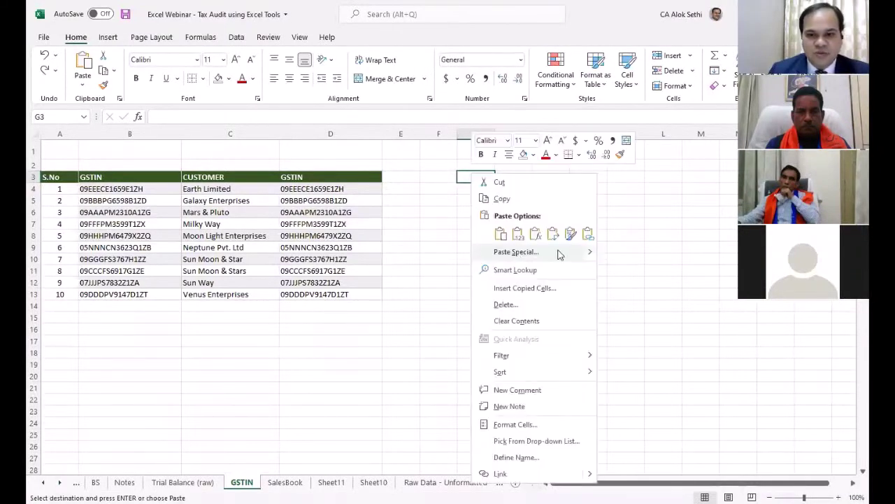
click(516, 252)
key(v)
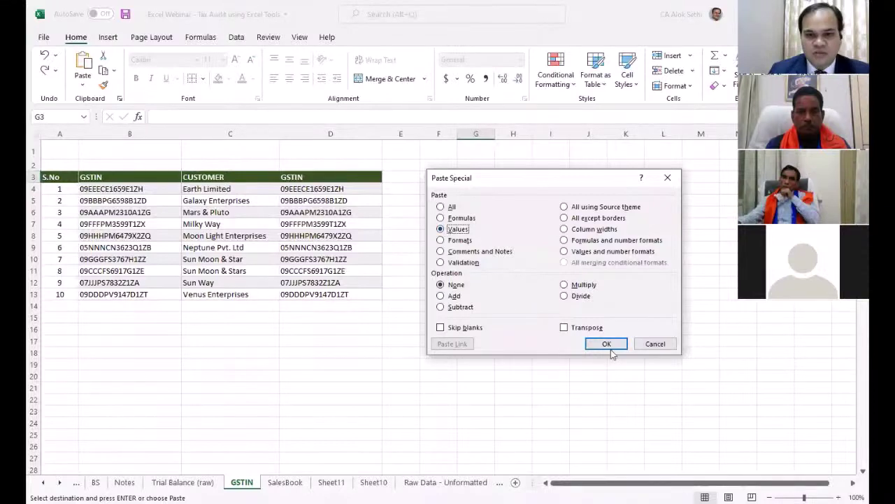
key(Return)
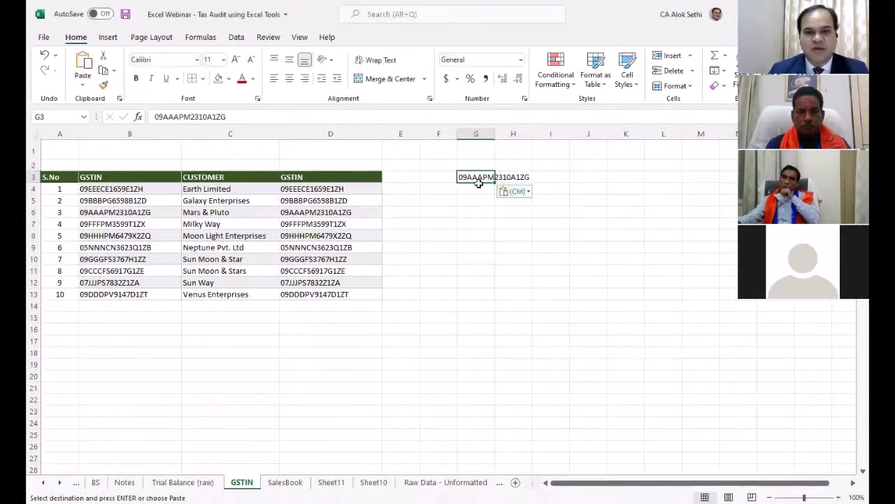
Move the registration number from G3 to E6, beside the Mars & Pluto row, and fit column E's width to it
click(478, 189)
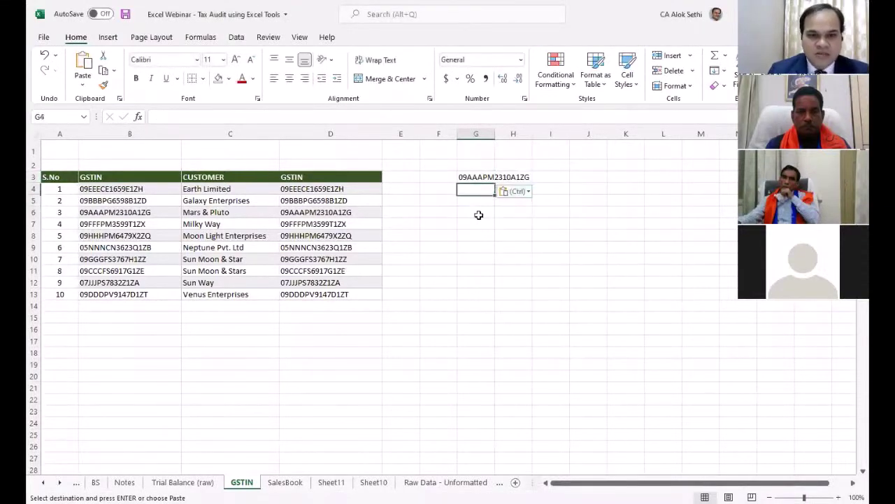
key(Up)
key(ctrl+c)
key(Down)
key(Down)
key(Down)
key(Left)
key(Left)
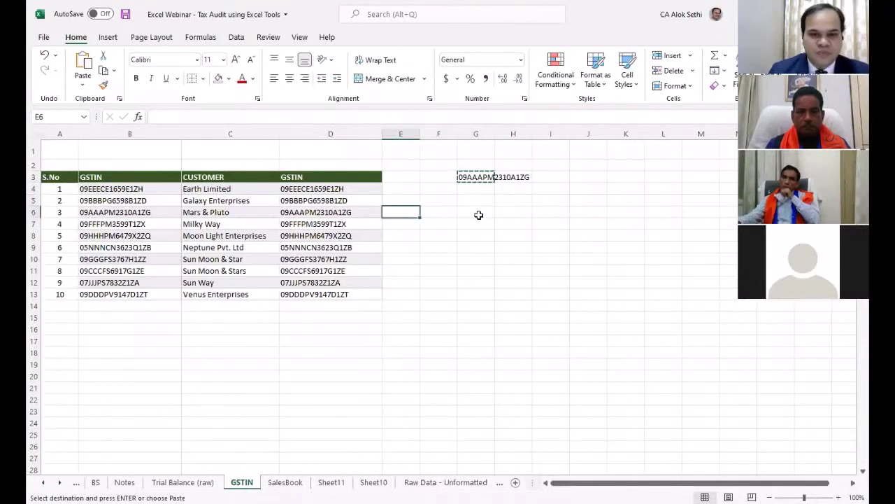
key(Return)
click(478, 215)
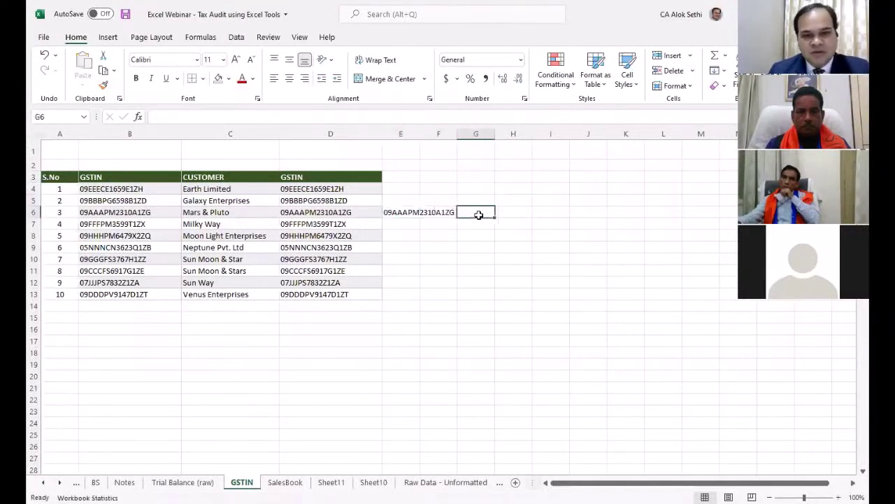
key(Left)
key(Left)
key(Left)
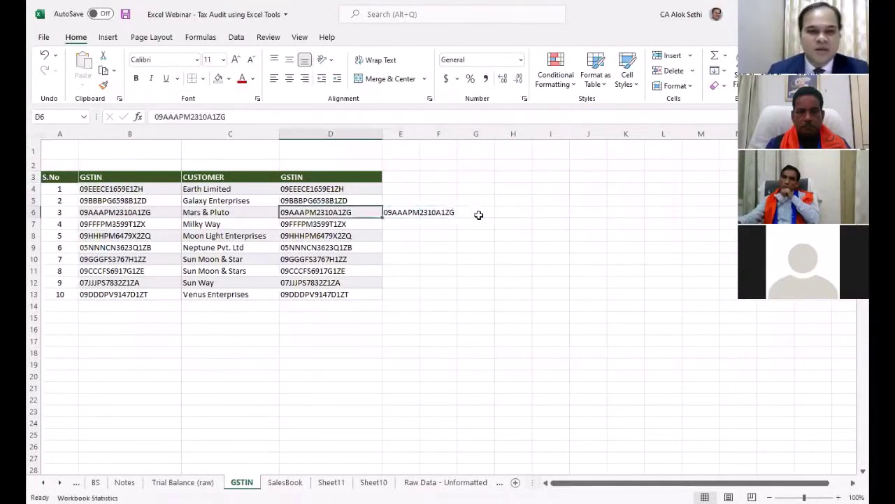
double_click(419, 132)
Enter the comparison formula +E6=D6 in cell F6 to check the two registration numbers against each other
click(468, 213)
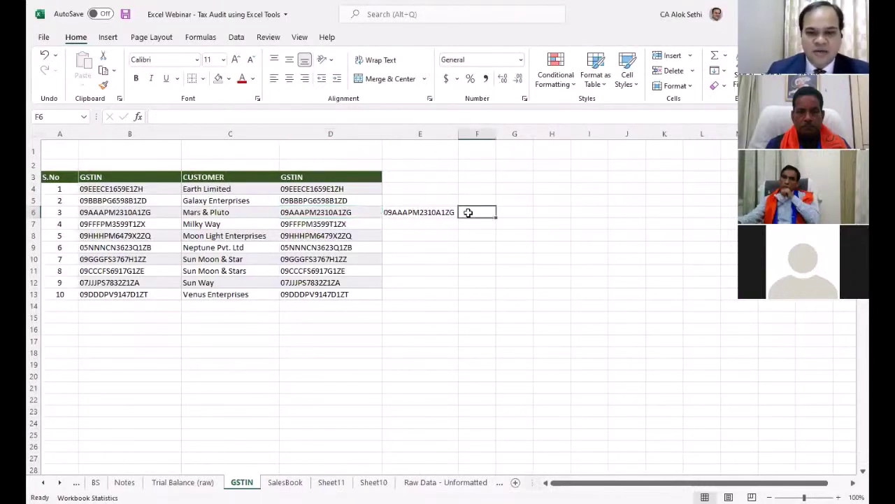
text(+)
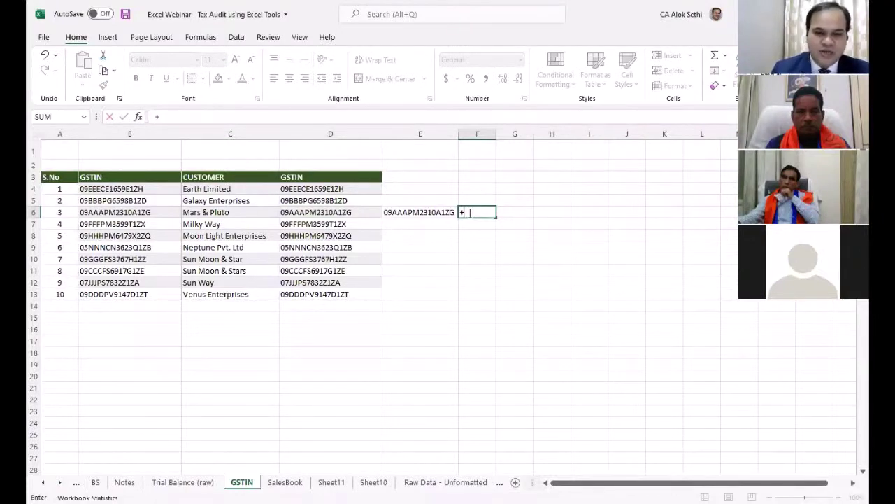
key(Left)
text(=)
key(Left)
key(Left)
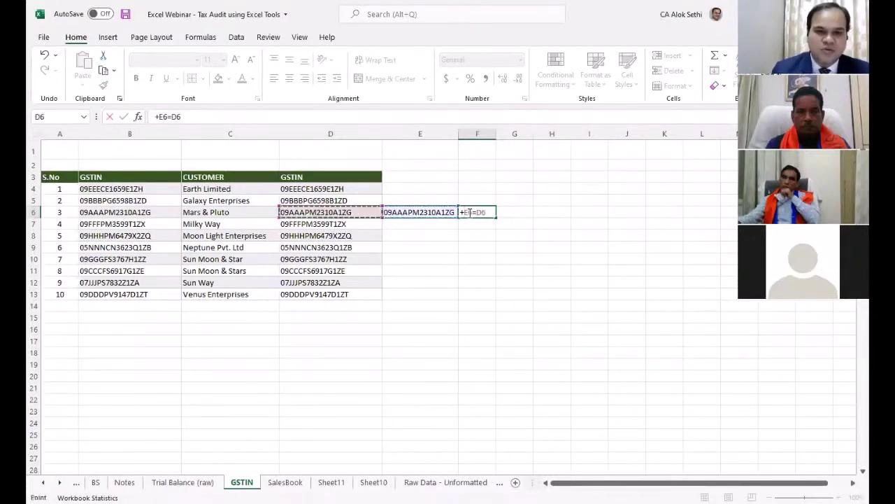
key(Return)
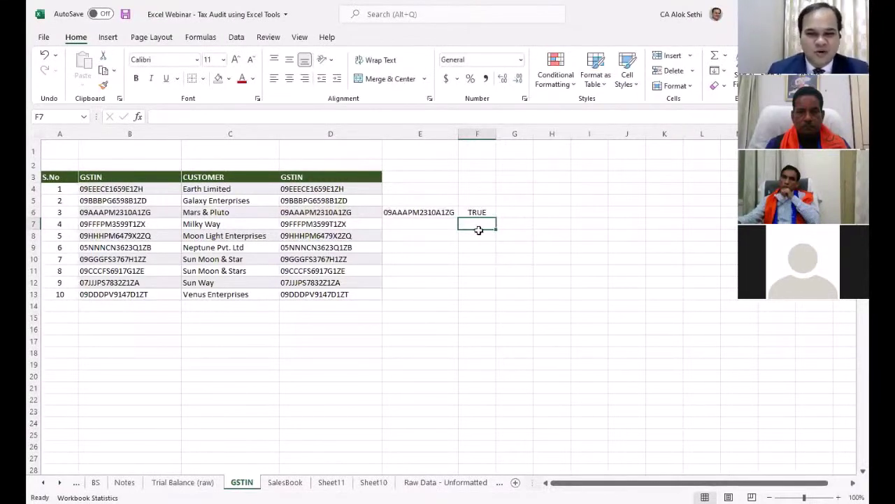
Replace the last character of the registration number in E6 with n to test the comparison formula
key(Up)
key(Left)
key(F2)
key(BackSpace)
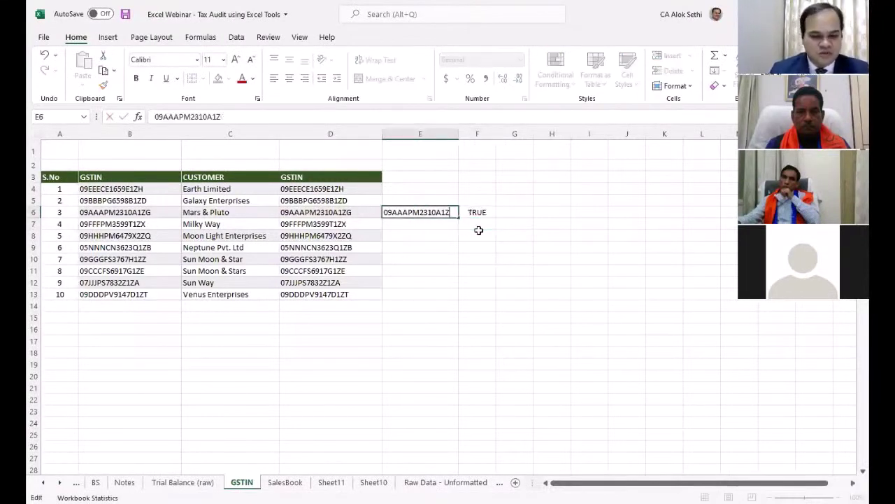
text(n)
key(Return)
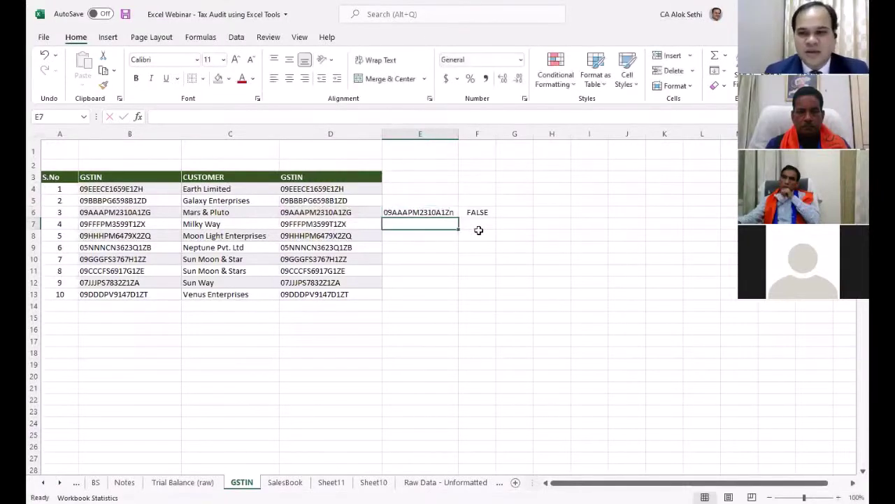
key(Up)
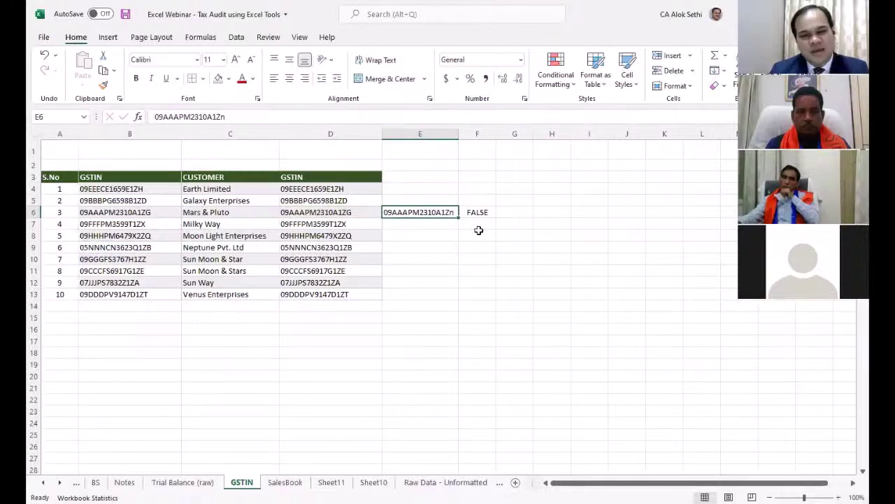
Clear the comparison formula in F6 and the test number in E6
key(Right)
key(Delete)
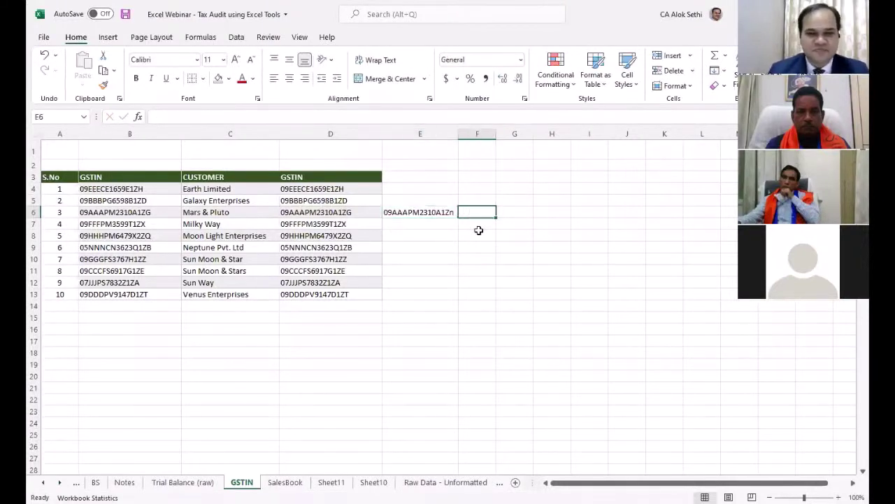
key(Left)
key(Delete)
Narrow the CUSTOMER column in SalesBook and fill the VLOOKUP from I2 down the whole GSTN column
key(ctrl+Page_Down)
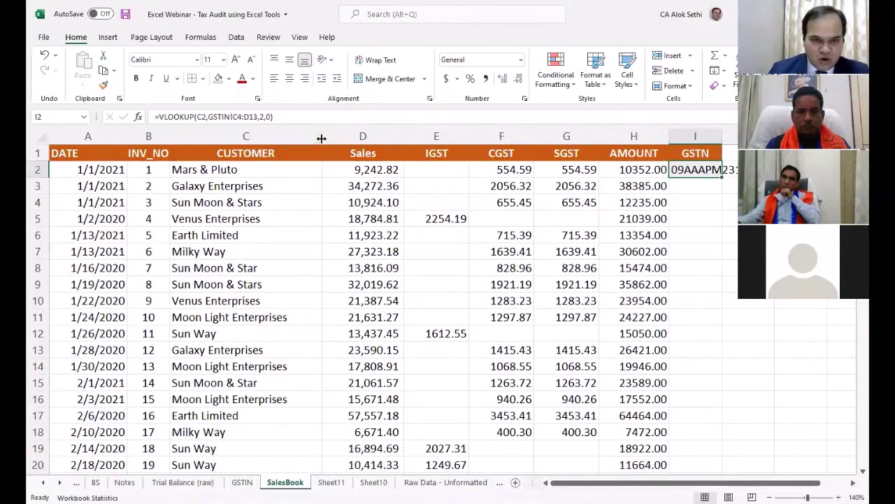
drag(297, 138, 297, 139)
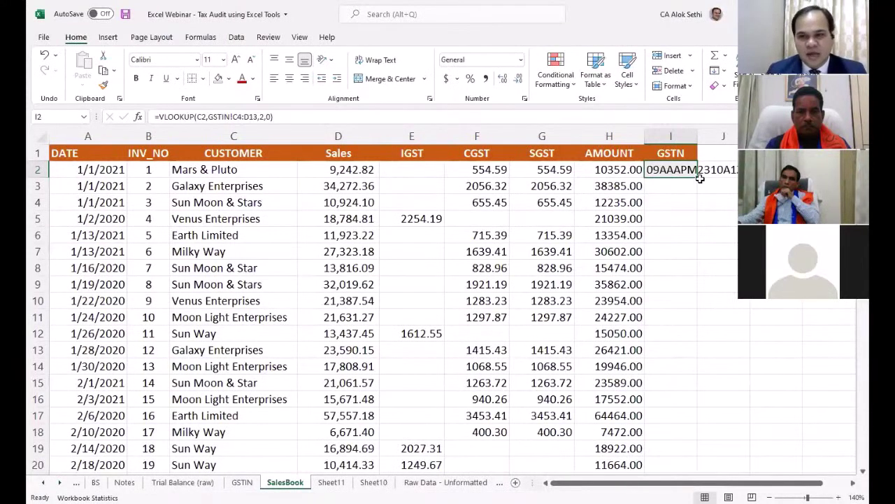
double_click(697, 178)
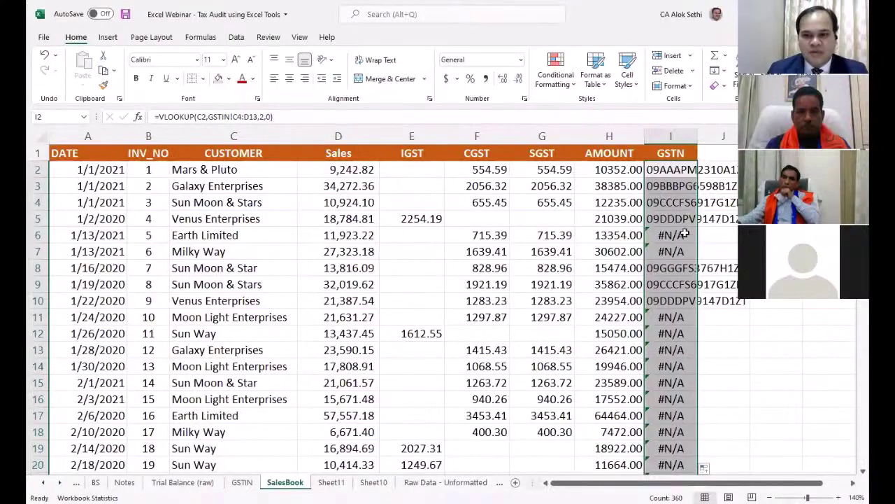
Examine the filled GSTN column and the table arrays in the formulas of I12, I24 and I6
scroll(681, 234, down, 20)
scroll(686, 356, up, 14)
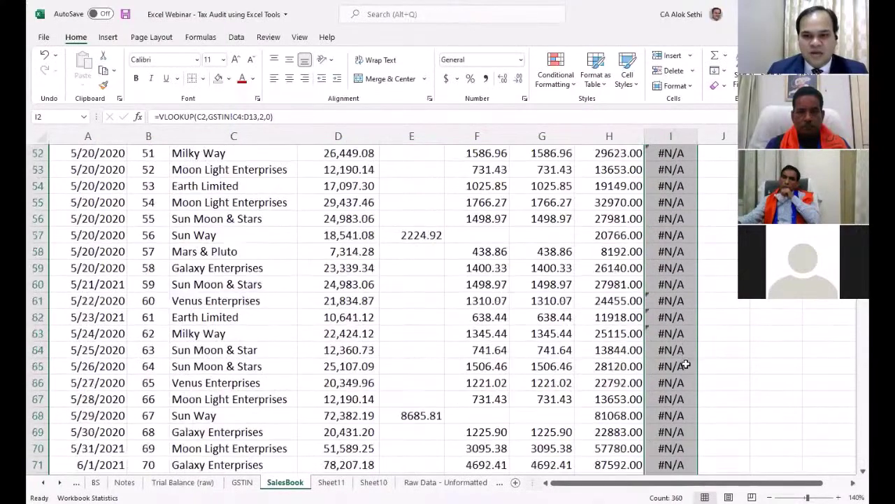
scroll(684, 340, up, 6)
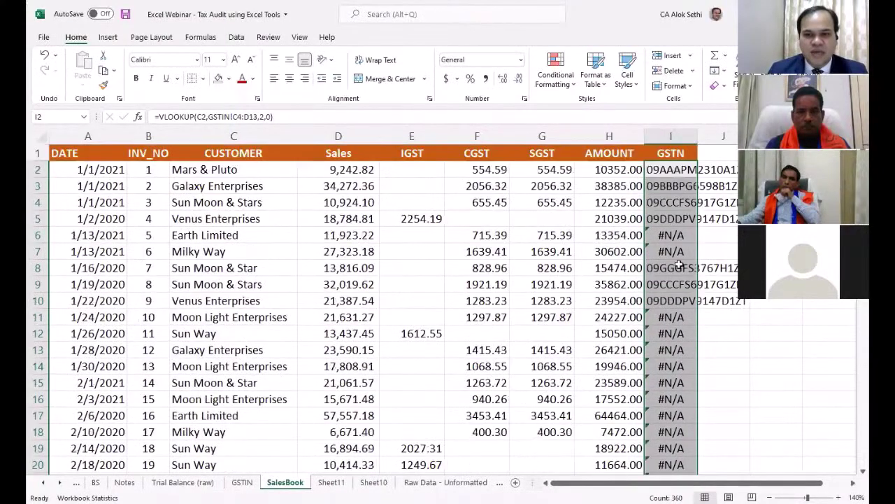
click(677, 236)
click(675, 333)
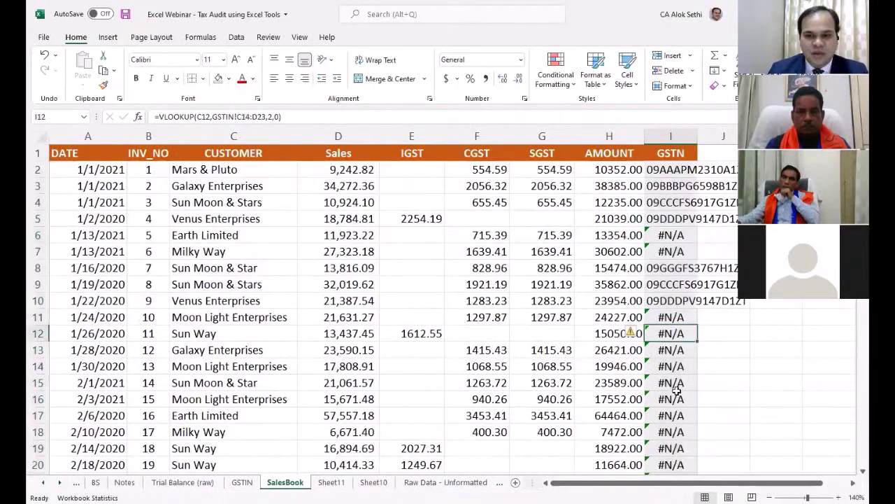
scroll(676, 389, down, 3)
click(676, 385)
scroll(671, 249, up, 3)
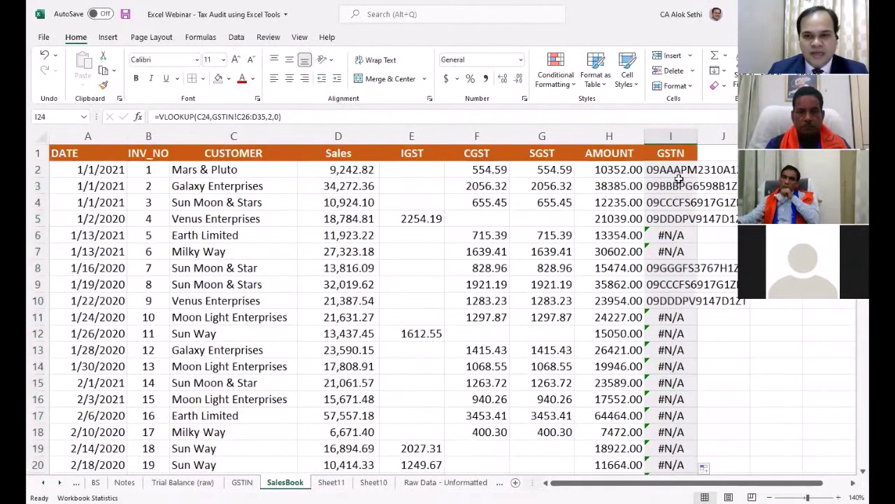
click(672, 238)
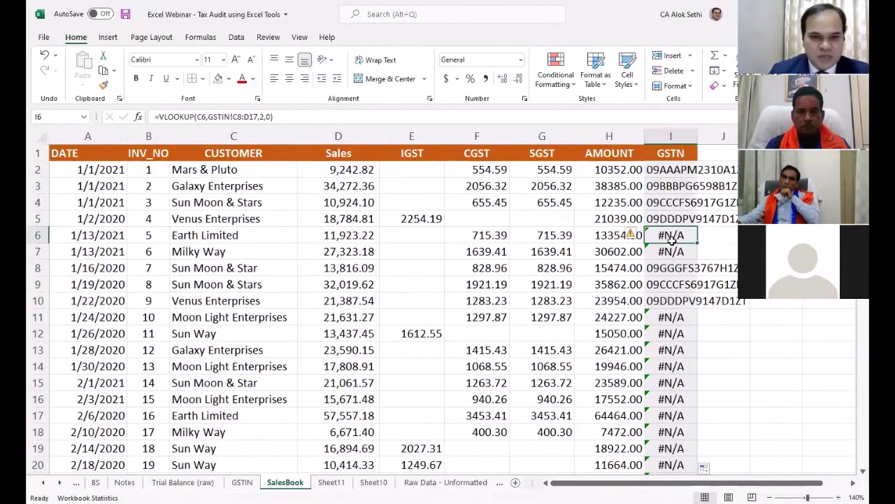
Check the customer in C6 of SalesBook against the Earth Limited entry in row 4 of the GSTIN sheet
key(Left)
key(Left)
key(Left)
key(Left)
key(Left)
key(Left)
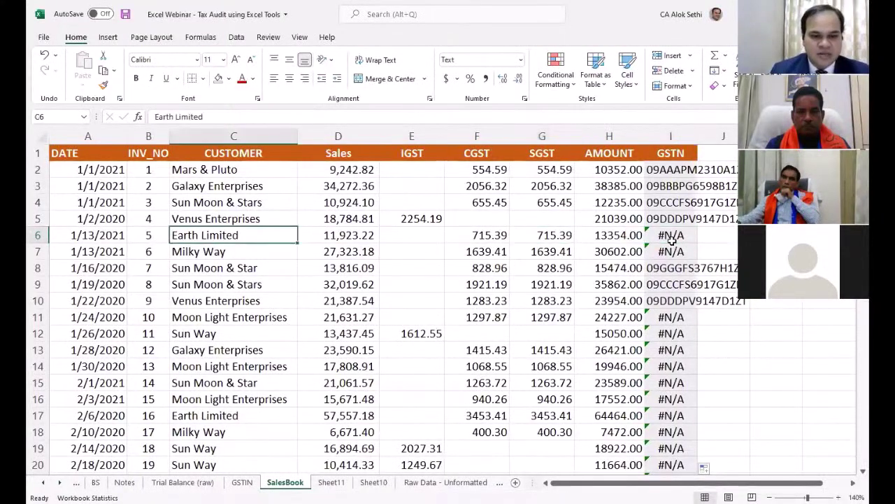
key(ctrl+Page_Up)
key(Left)
key(Left)
key(Left)
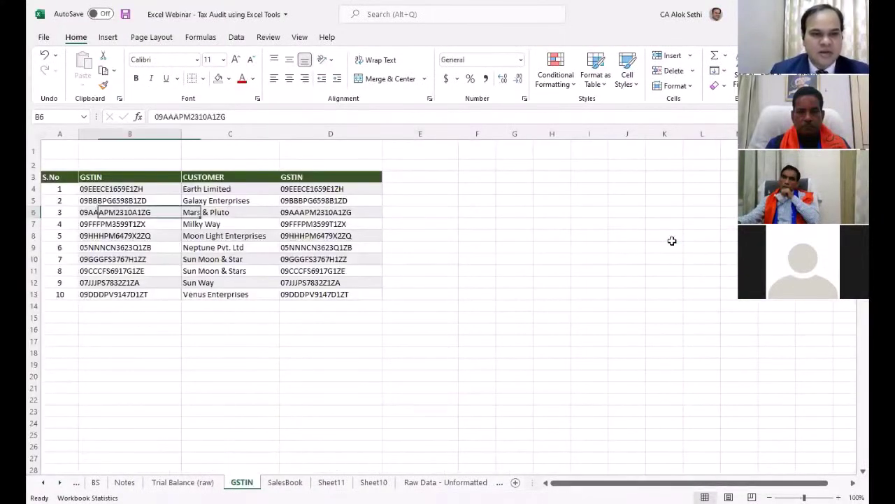
key(Up)
key(Up)
key(Right)
key(Right)
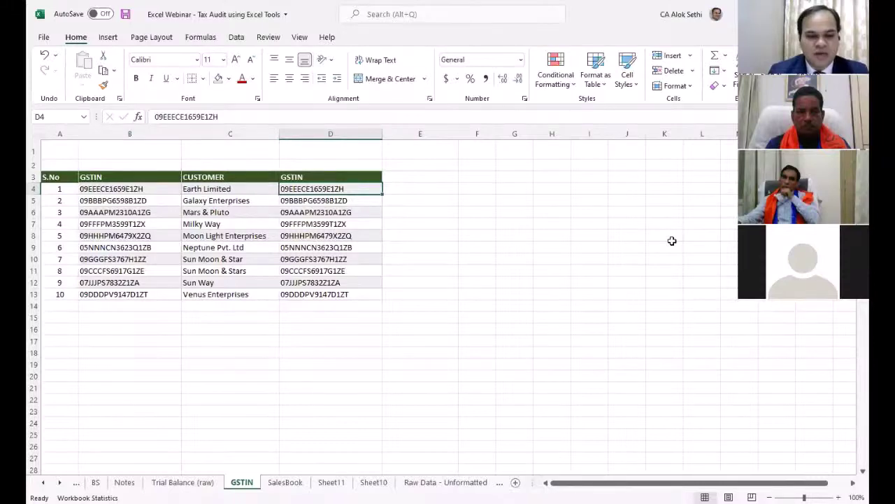
Return to SalesBook and compare the VLOOKUP table arrays in cells I6 and I2
key(ctrl+Page_Down)
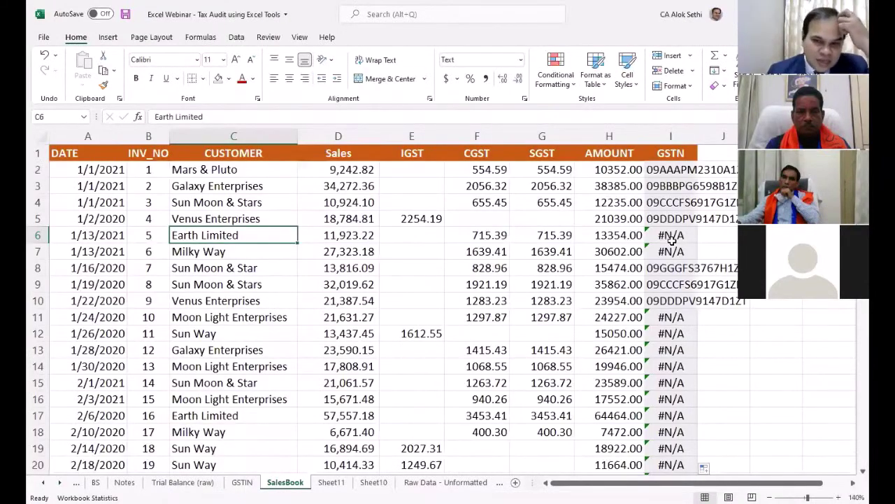
key(Right)
key(Right)
key(Right)
key(Right)
key(Right)
key(Right)
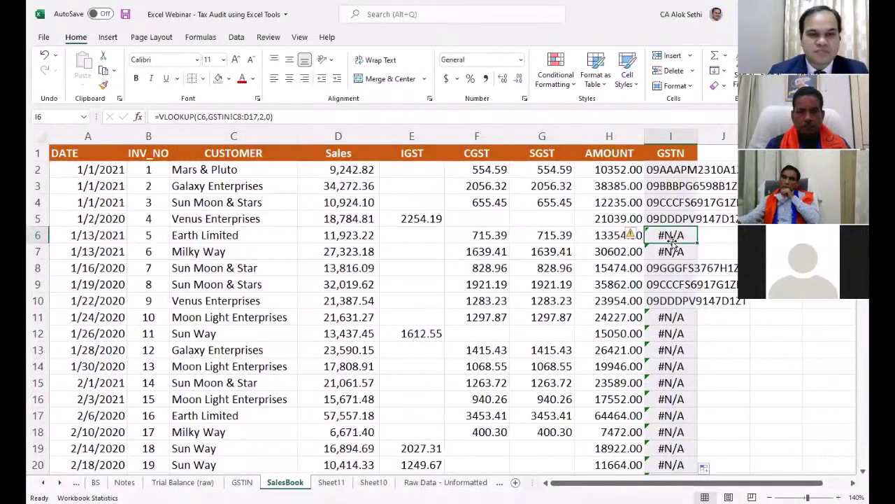
key(Up)
key(Up)
key(Up)
key(Up)
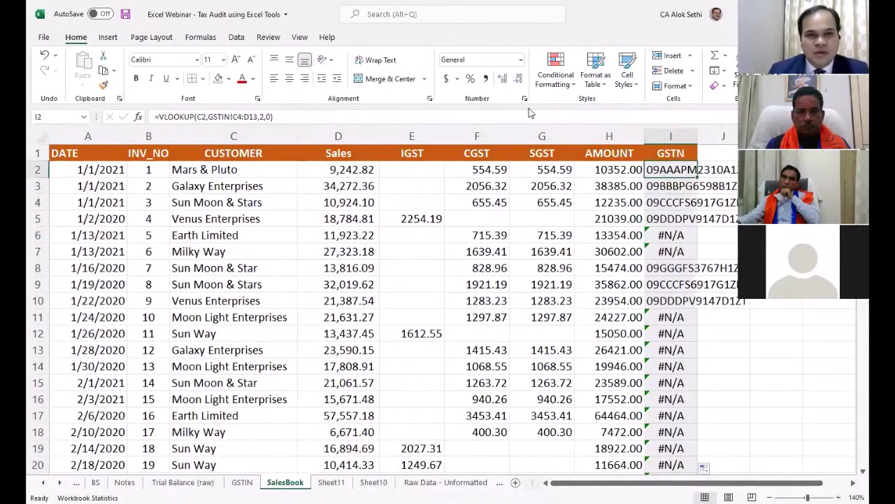
Review the lookup results down the GSTN column to row 228, and return to cell I2
key(alt+Tab)
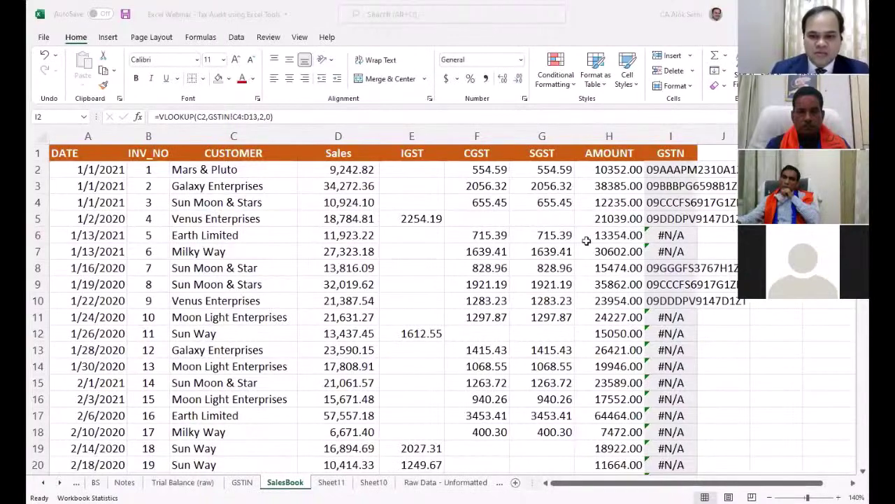
key(alt+Tab)
key(Down)
key(Down)
key(Down)
key(Down)
key(Down)
key(Down)
key(Down)
key(Down)
key(Down)
key(Down)
key(Down)
key(Down)
key(Down)
key(Down)
key(Down)
key(Down)
key(Down)
key(Down)
key(Down)
key(Down)
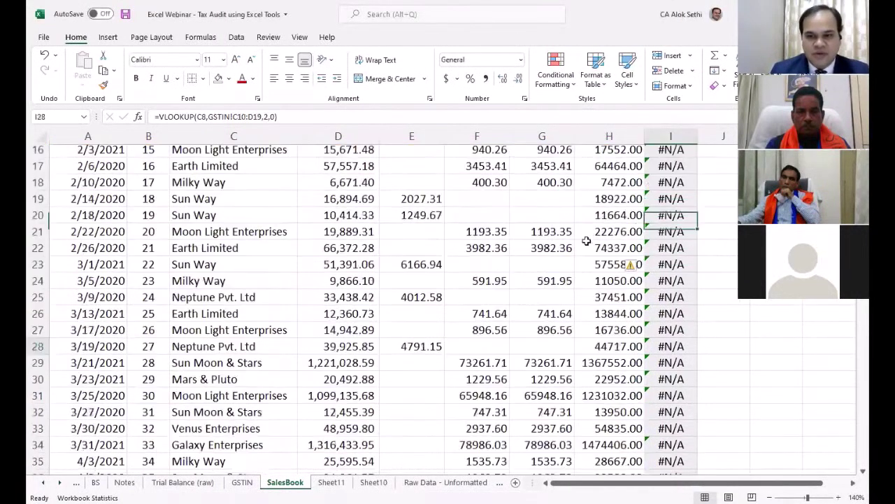
key(Page_Down)
key(Page_Down)
key(Page_Down)
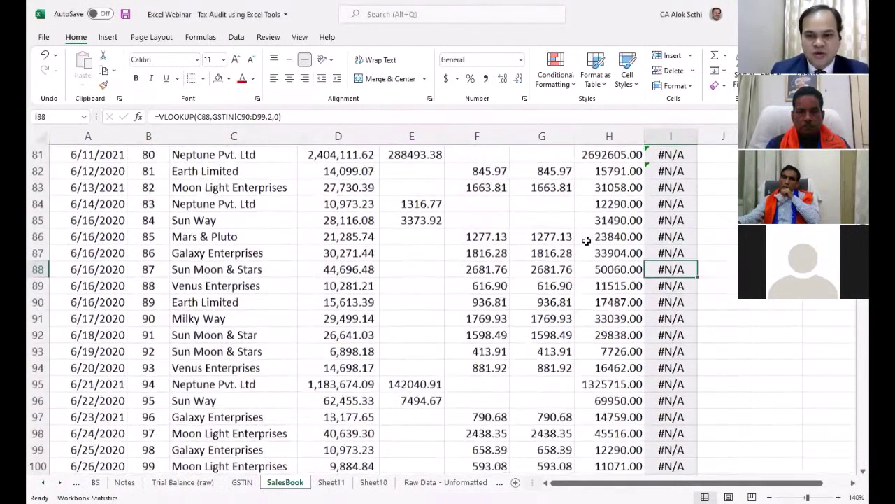
key(Page_Down)
key(Page_Down)
key(Page_Down)
key(Page_Down)
key(Page_Down)
key(Page_Down)
key(Page_Down)
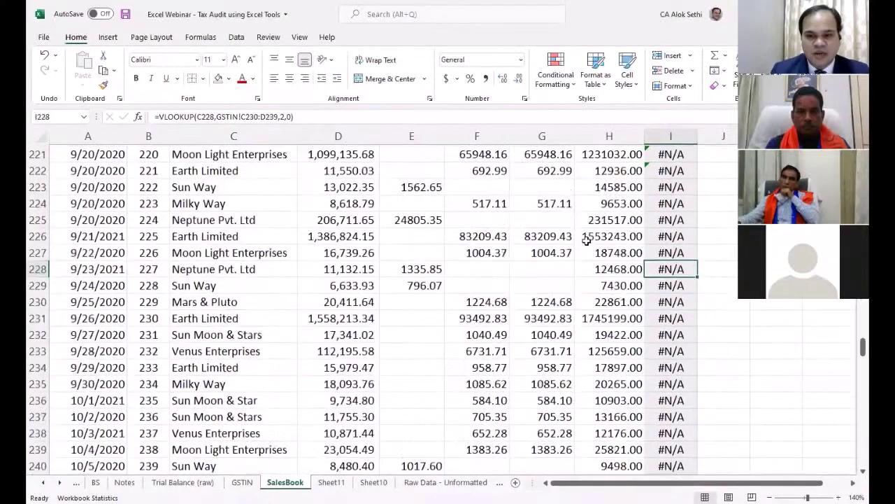
key(Page_Up)
key(Page_Up)
key(Page_Up)
key(Page_Up)
key(Page_Up)
key(Page_Up)
key(Page_Up)
key(Page_Up)
key(Page_Up)
key(Page_Up)
key(Page_Up)
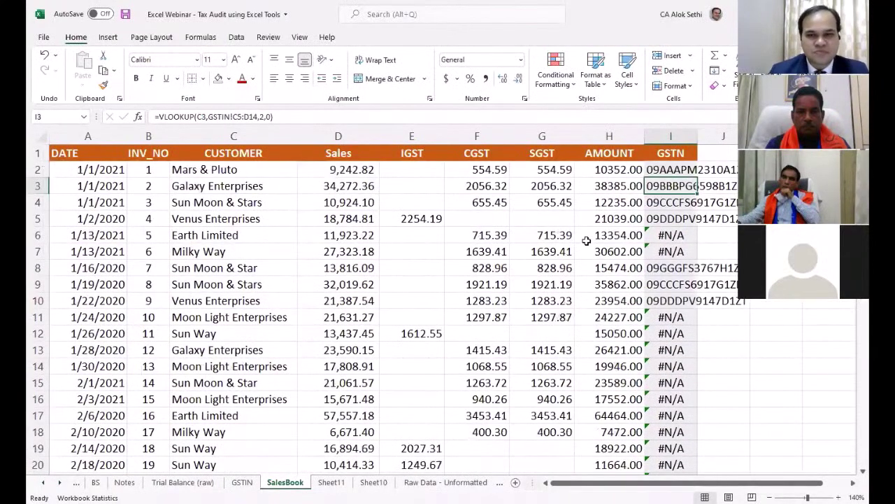
key(Up)
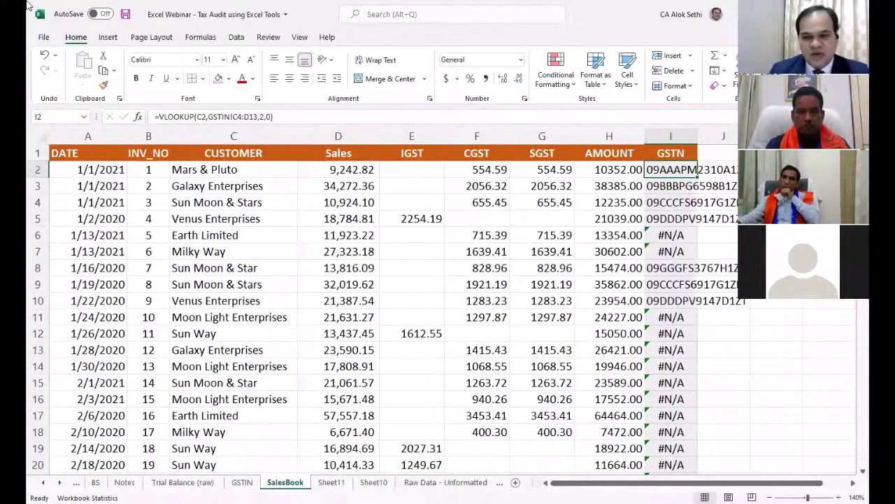
Turn on Show Formulas for the SalesBook sheet
click(241, 55)
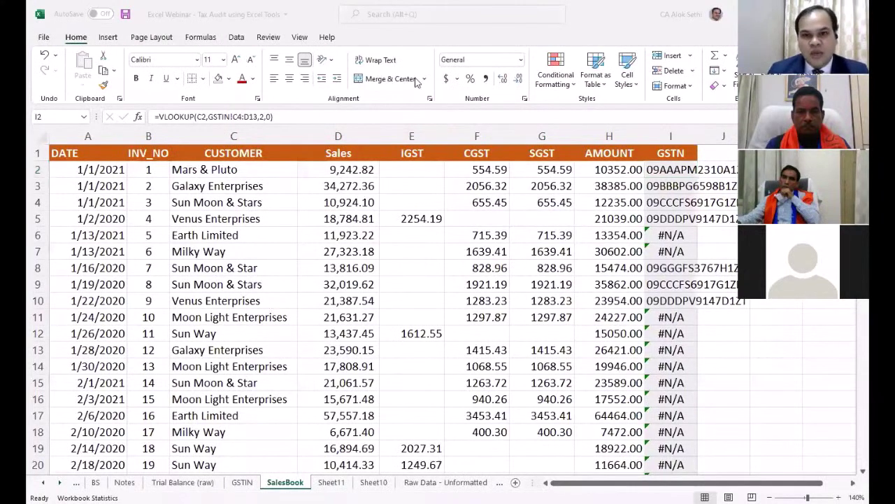
click(201, 37)
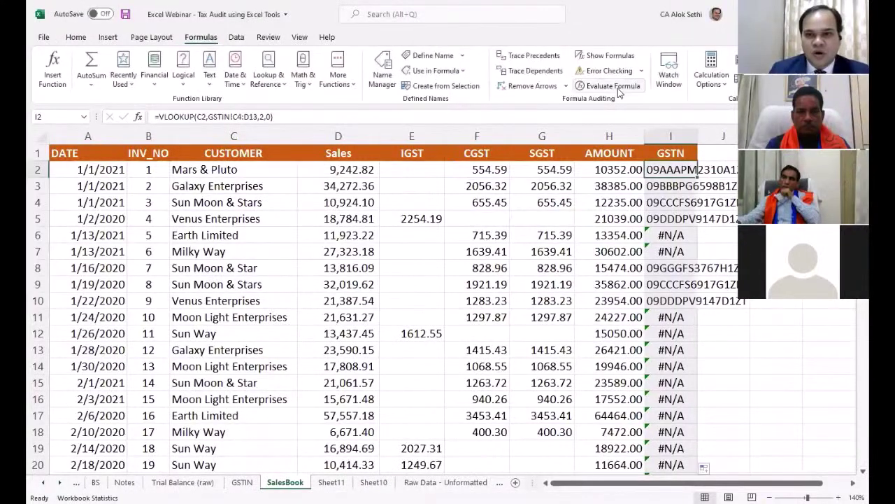
click(602, 56)
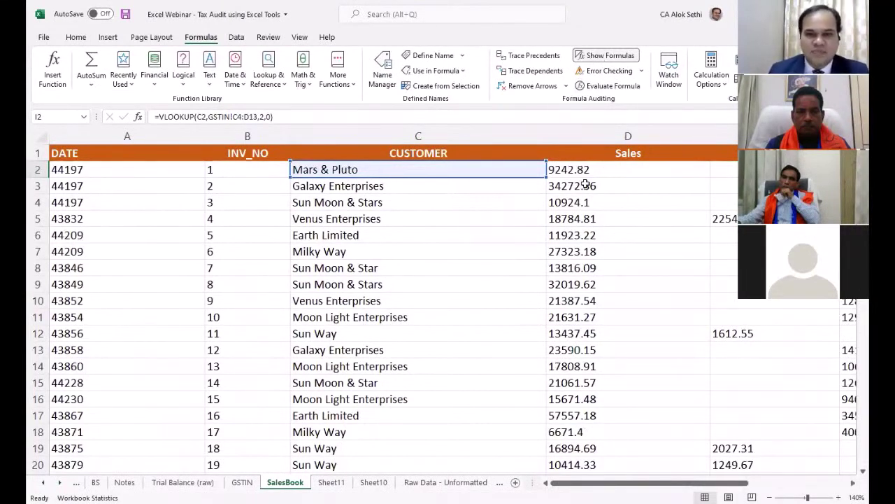
Turn off Show Formulas in SalesBook and view the I2 lookup in Evaluate Formula without evaluating it
click(607, 56)
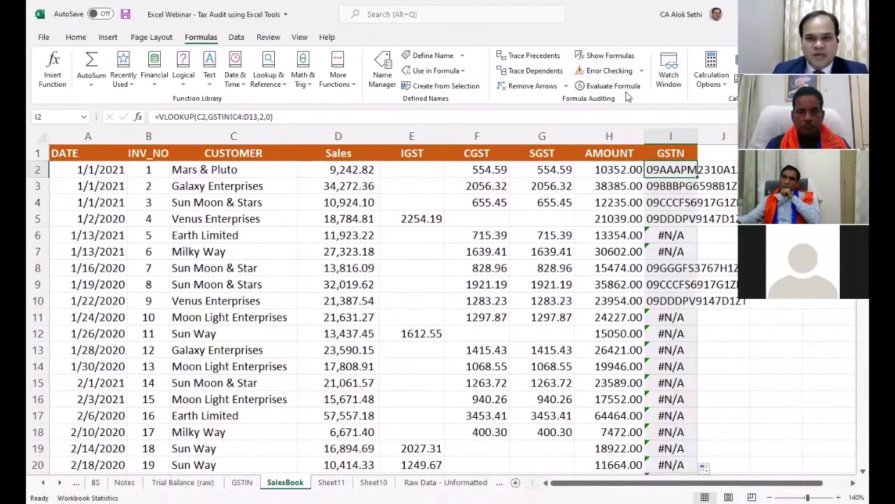
click(625, 87)
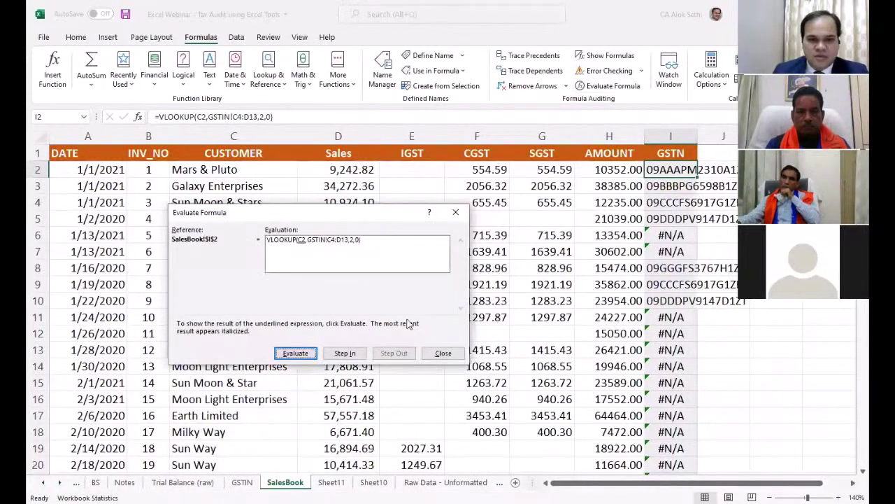
click(443, 353)
Evaluate the VLOOKUP in cell I6 with Evaluate Formula, stepping into and out of its C6 reference, and close the evaluation
click(659, 190)
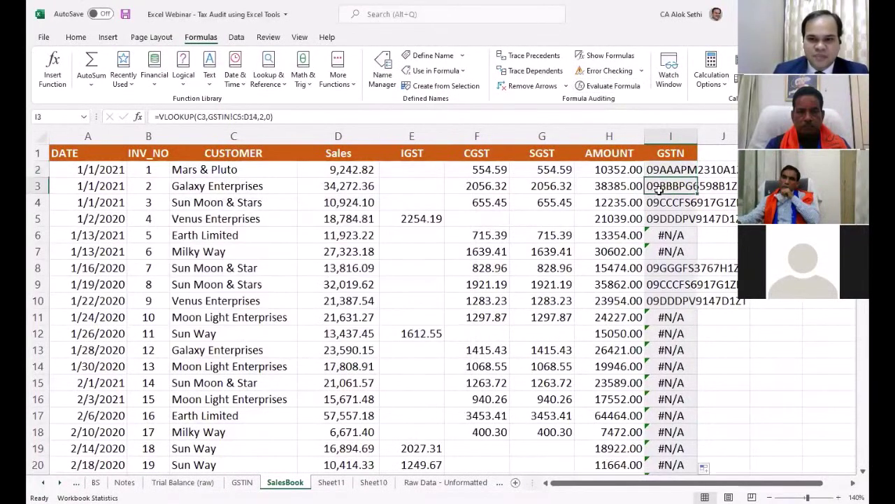
click(660, 238)
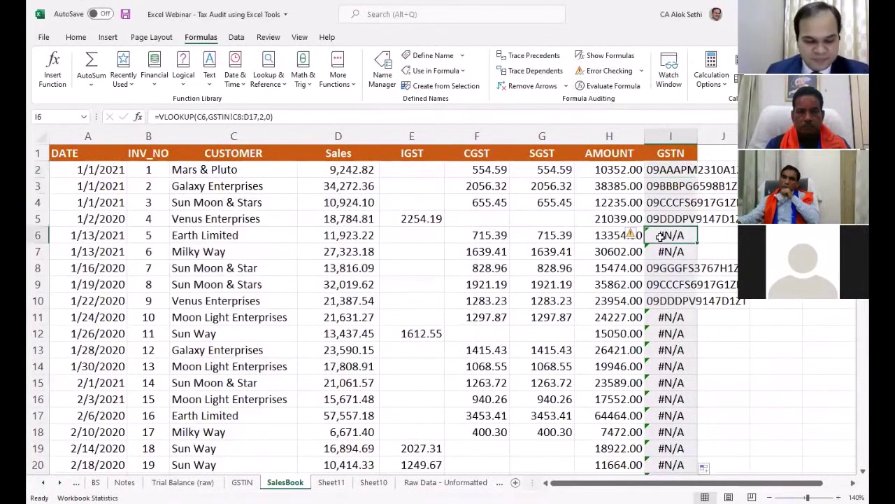
click(610, 84)
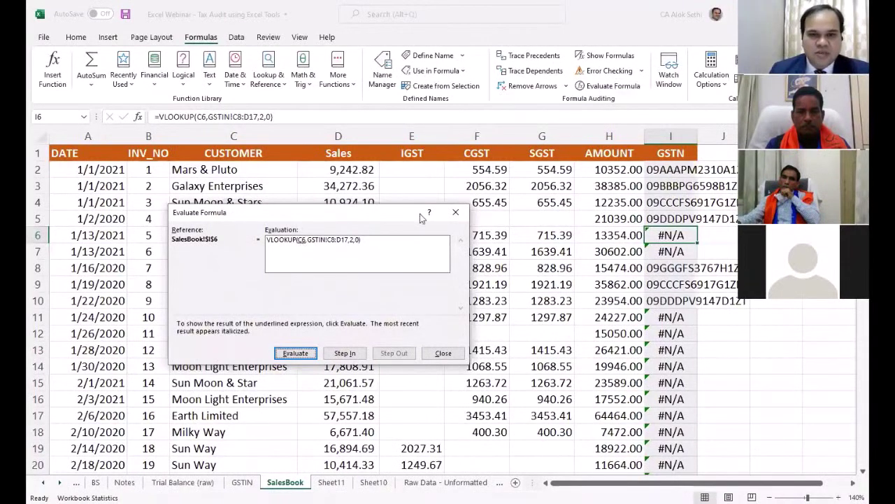
drag(421, 215, 514, 234)
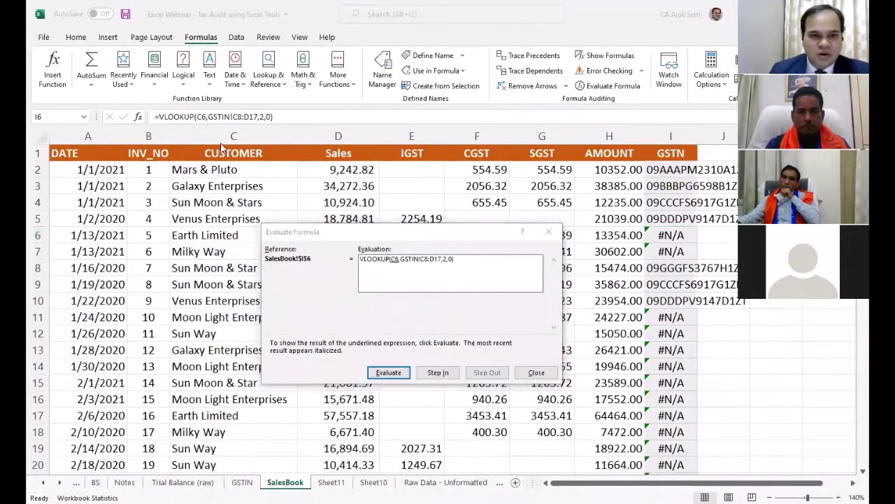
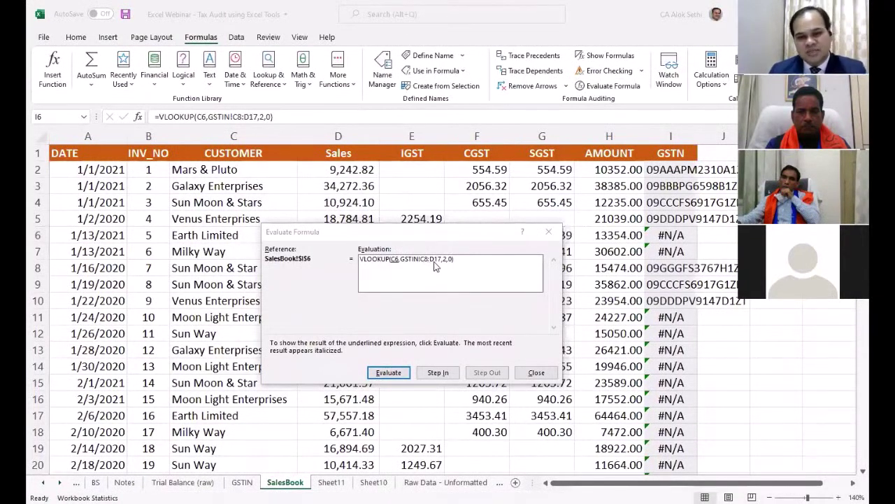
click(439, 373)
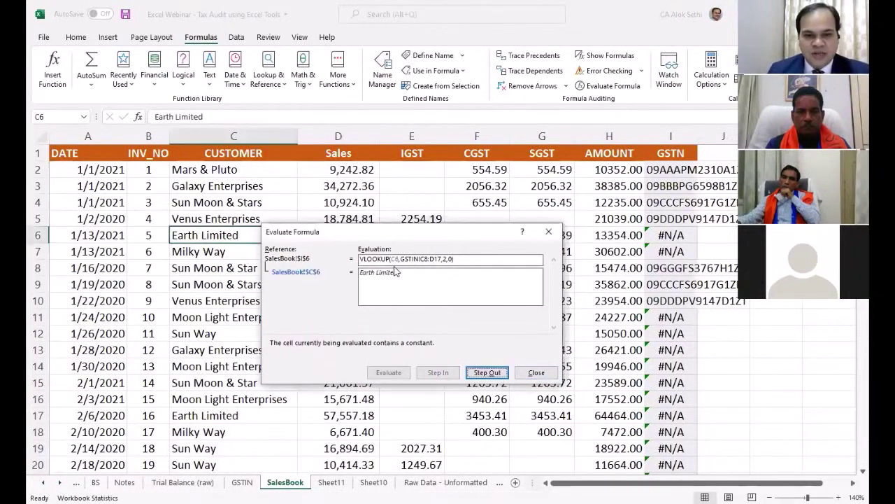
click(488, 373)
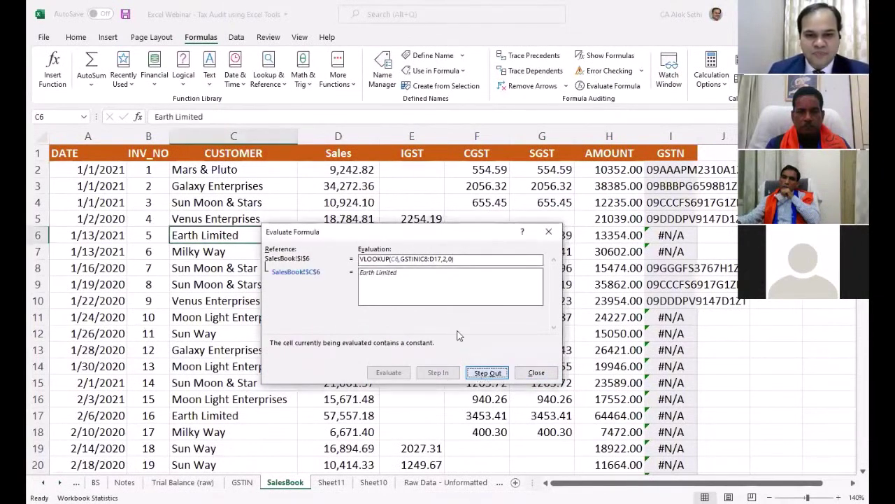
click(389, 372)
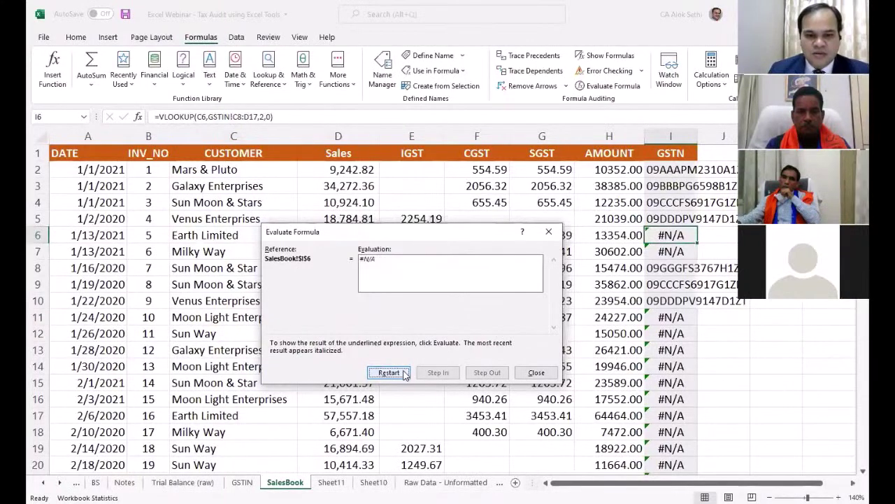
click(389, 372)
click(536, 372)
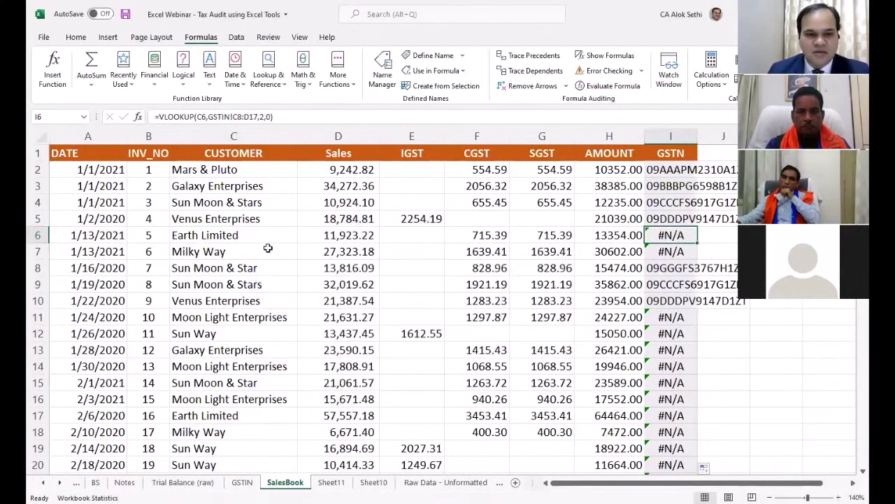
Check the customer list on the GSTIN sheet against I6's lookup range, selecting C10:C14
click(251, 482)
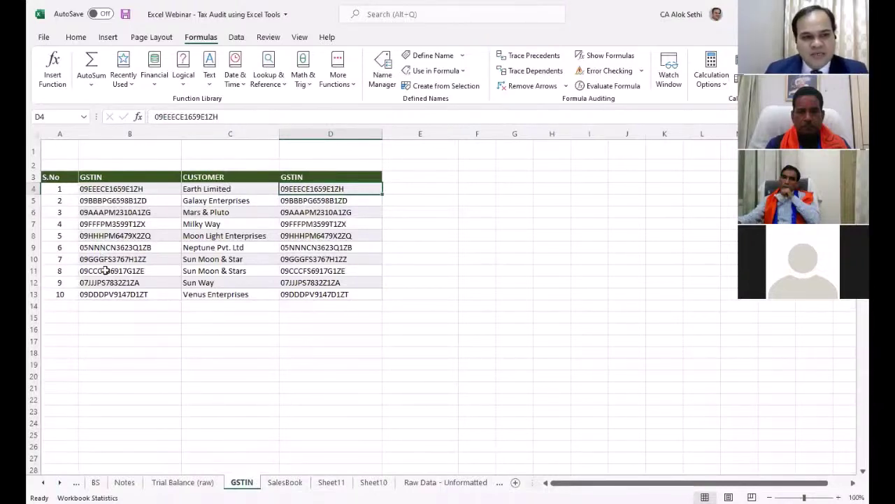
drag(189, 259, 196, 316)
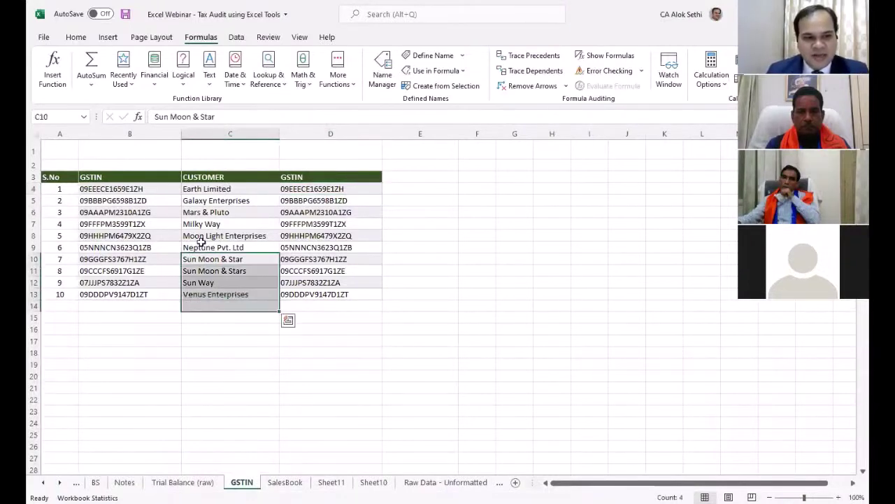
Compare the customer list on the GSTIN sheet with the VLOOKUP formulas in cells I2 and I3 of SalesBook
drag(200, 235, 202, 389)
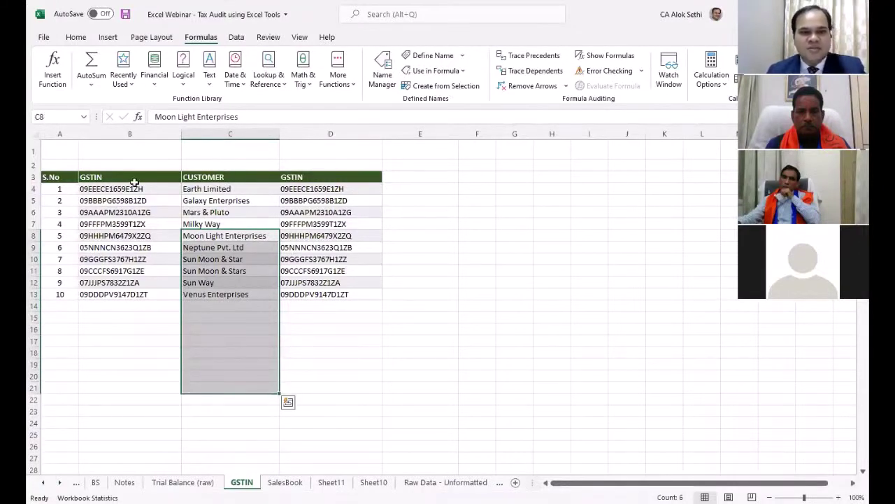
click(187, 189)
drag(200, 235, 200, 366)
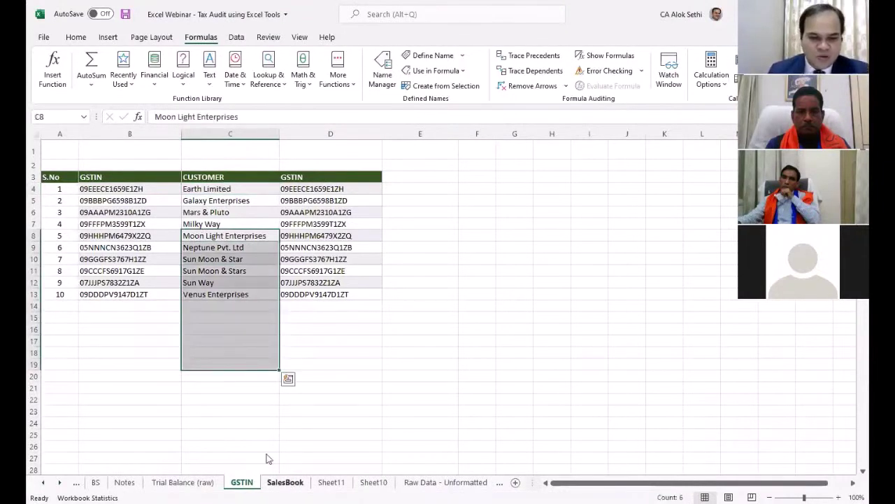
click(284, 482)
click(662, 186)
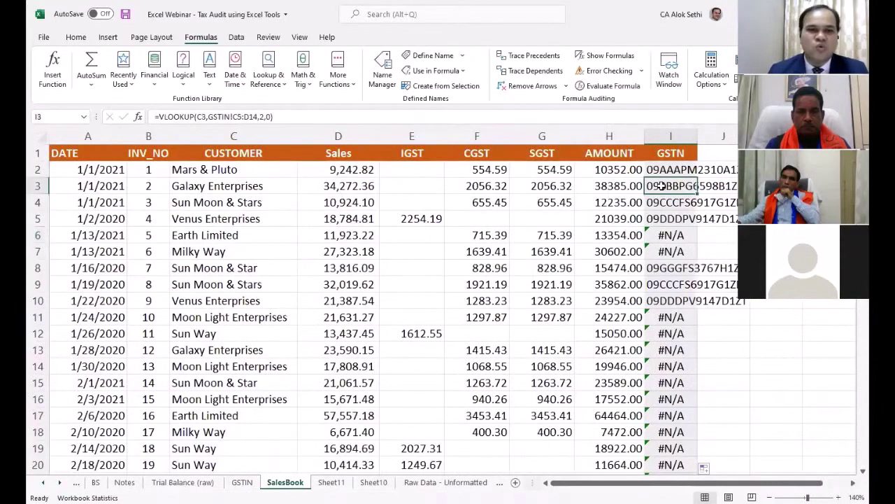
key(Up)
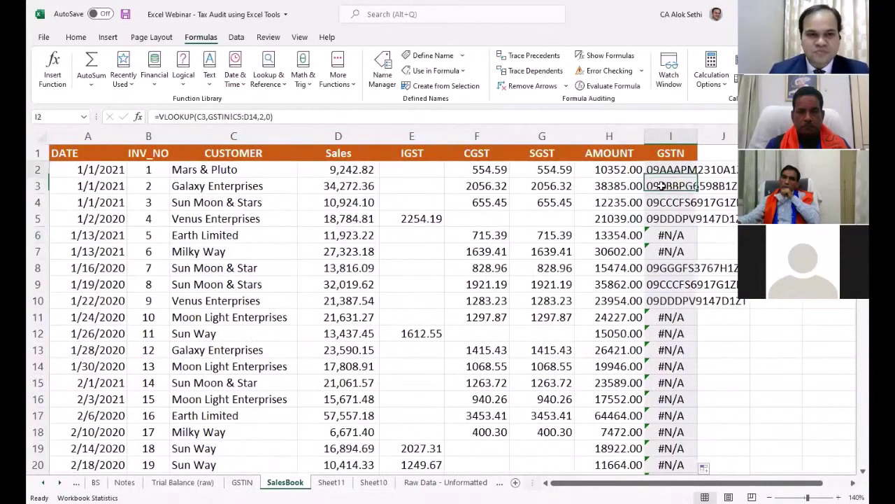
key(Down)
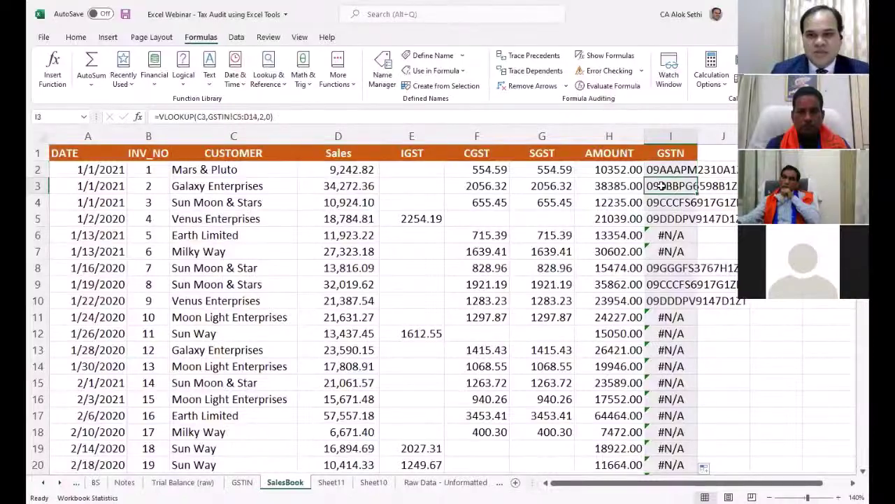
Undo the fill of the GSTN column and refill the VLOOKUP formula from I2 down the column
key(ctrl+z)
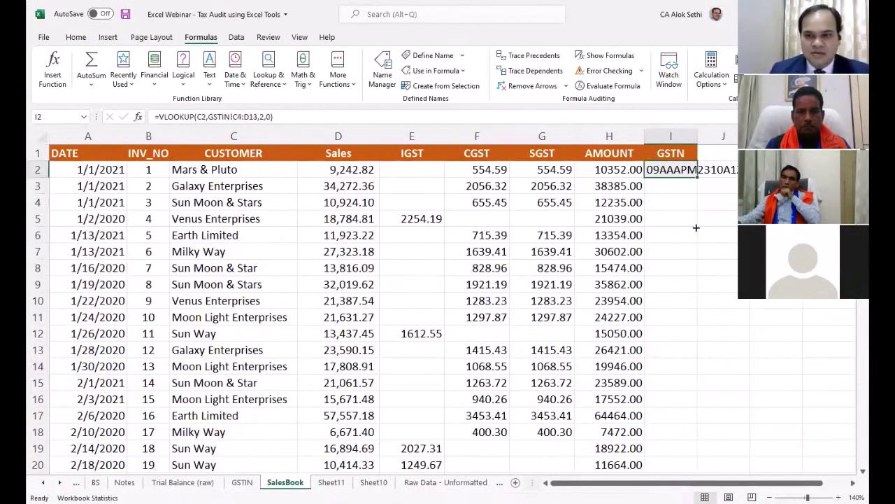
drag(698, 177, 692, 474)
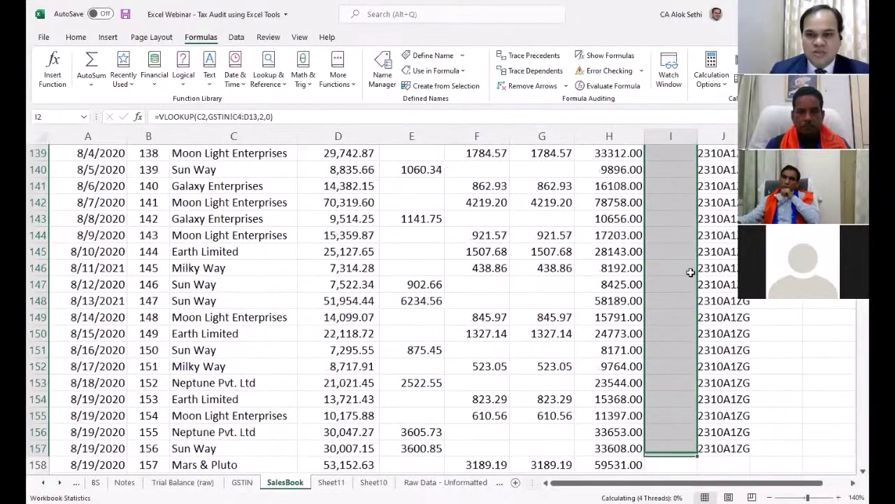
scroll(691, 272, up, 20)
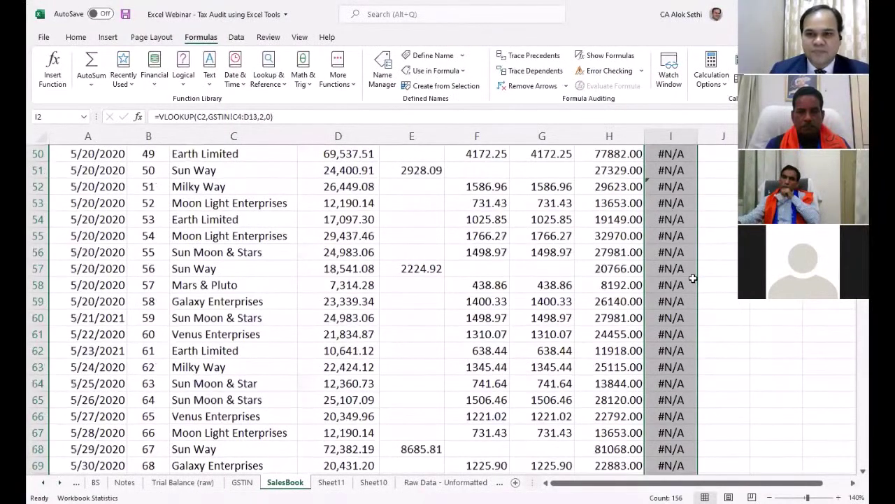
Check the lookup range in the I2 formula against customer names C4:C13 on the GSTIN sheet
click(686, 171)
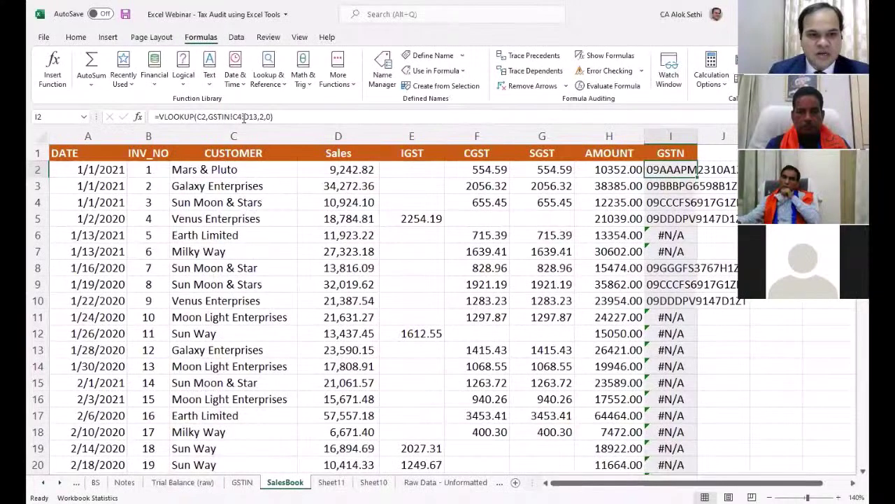
click(242, 482)
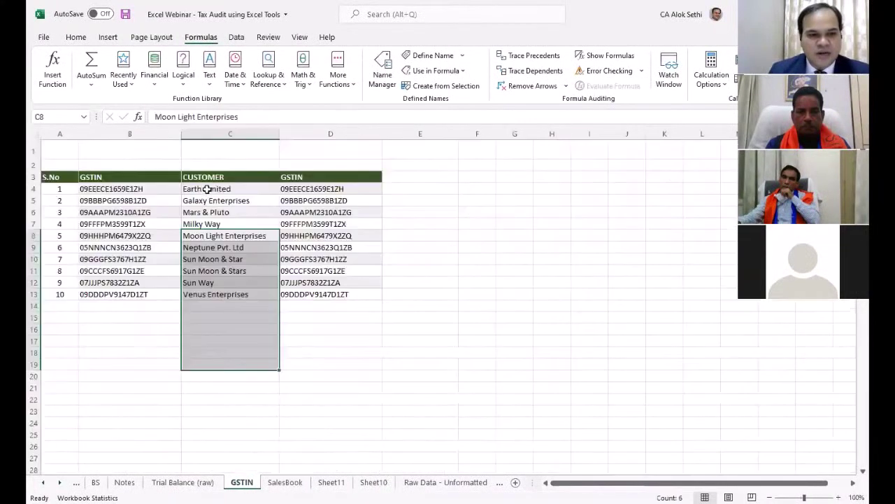
drag(187, 189, 205, 298)
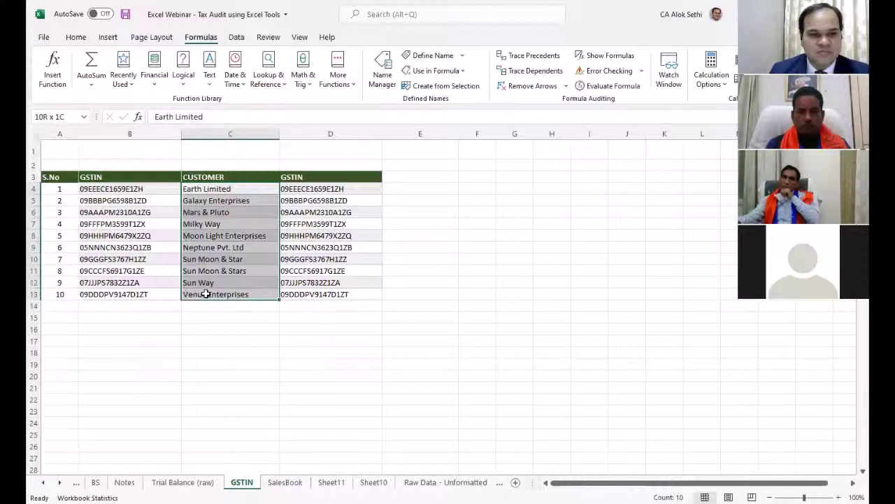
click(83, 117)
click(194, 183)
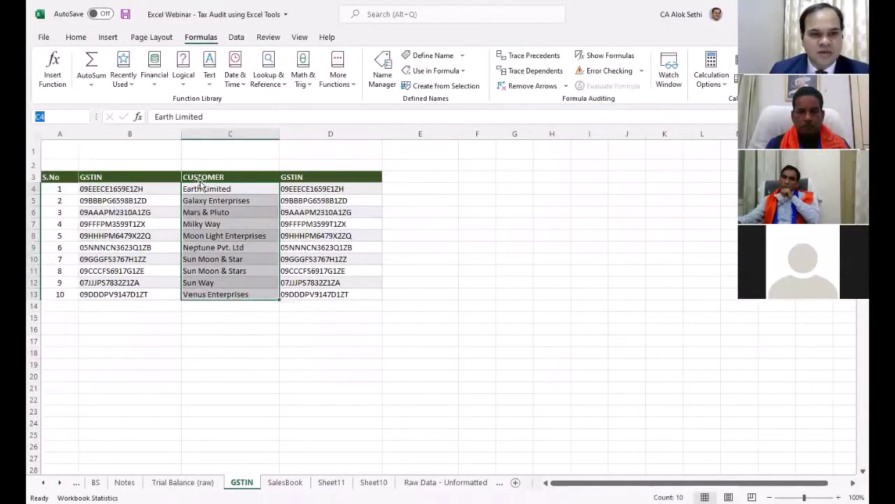
Examine how the lookup range changes in the SalesBook GSTN formulas from I3 down to I19
click(281, 483)
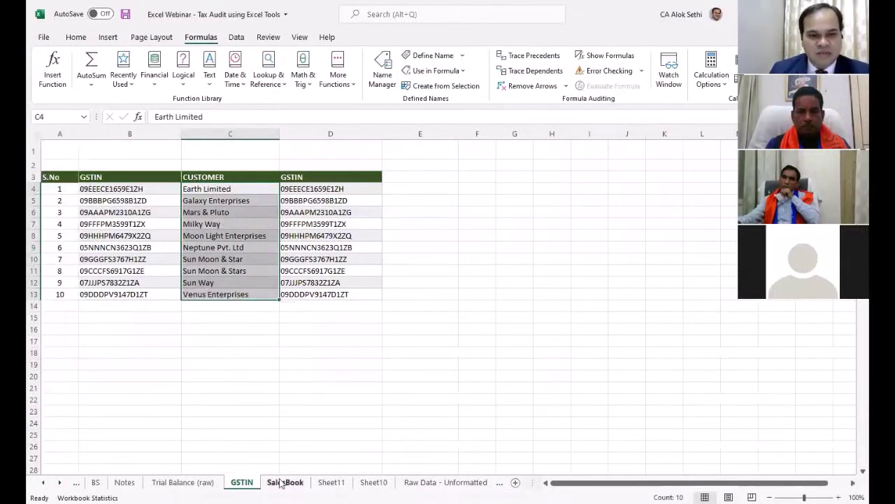
click(665, 186)
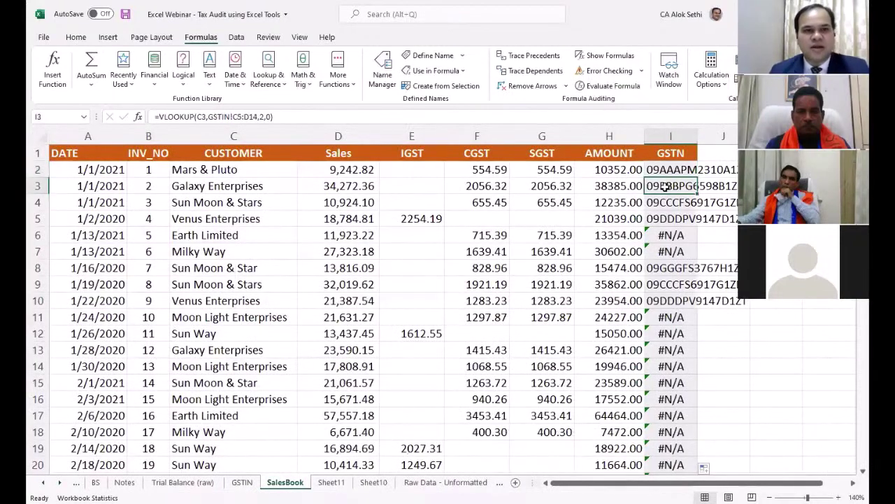
key(Down)
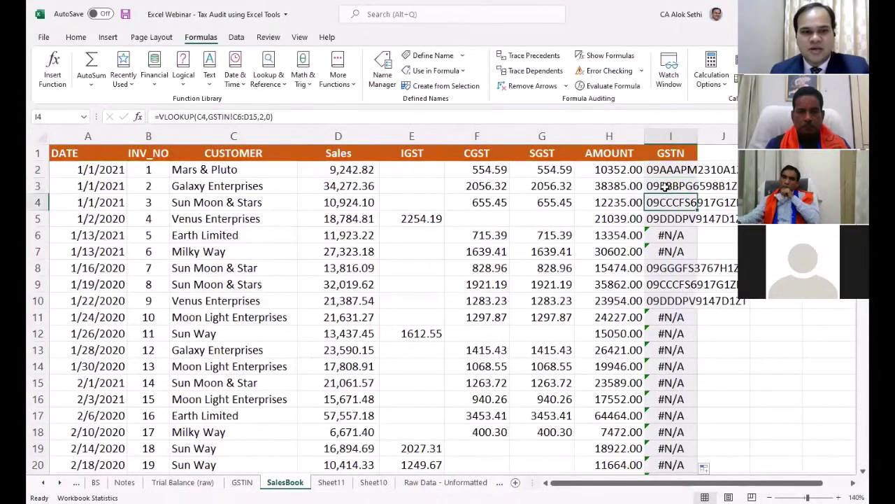
key(Down)
key(Down)
key(Down)
key(Down)
key(Down)
key(Down)
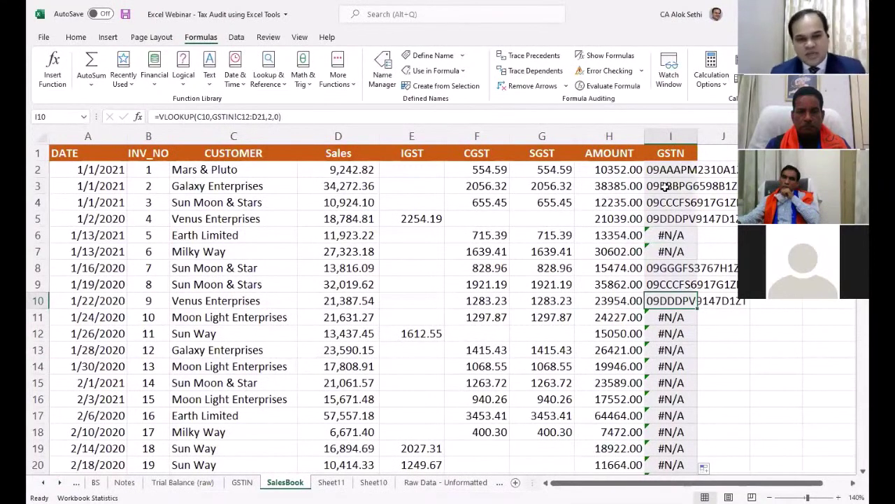
key(Down)
key(Down)
key(Down)
key(Down)
key(Down)
key(Down)
key(Down)
key(Down)
key(Down)
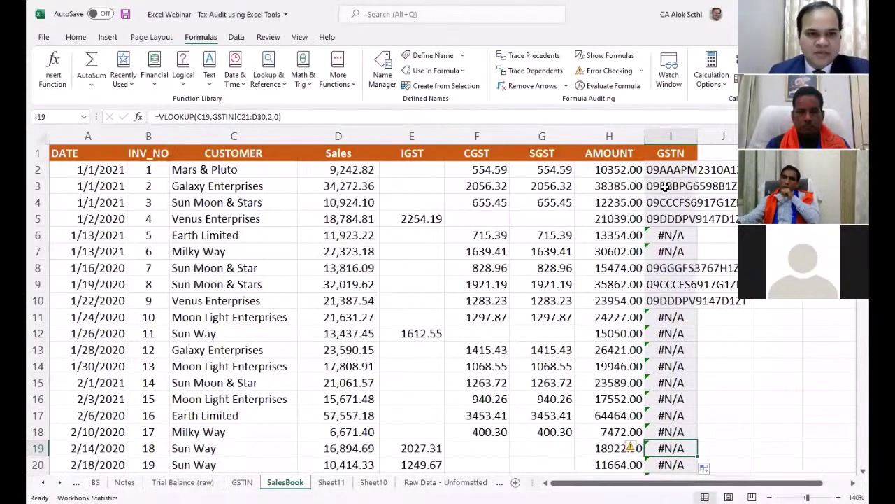
Inspect the I19 formula's references and highlight the cells below the customer list on the GSTIN sheet
key(F2)
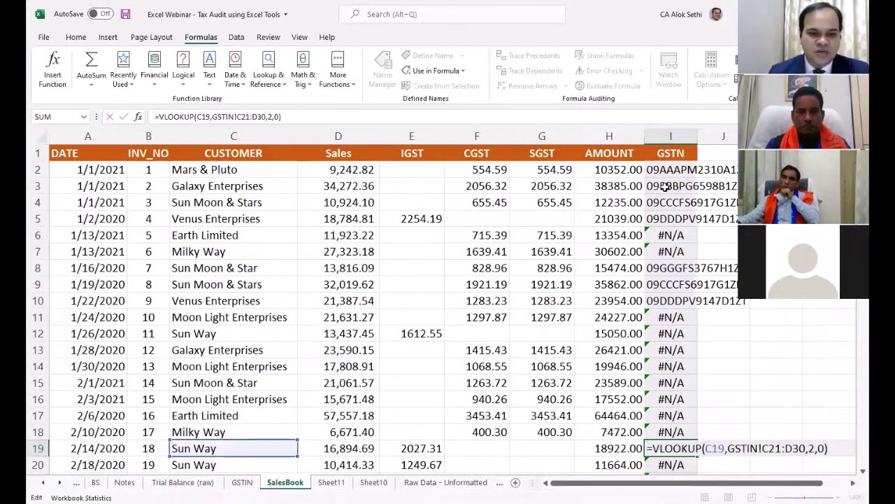
key(Escape)
key(ctrl+Page_Up)
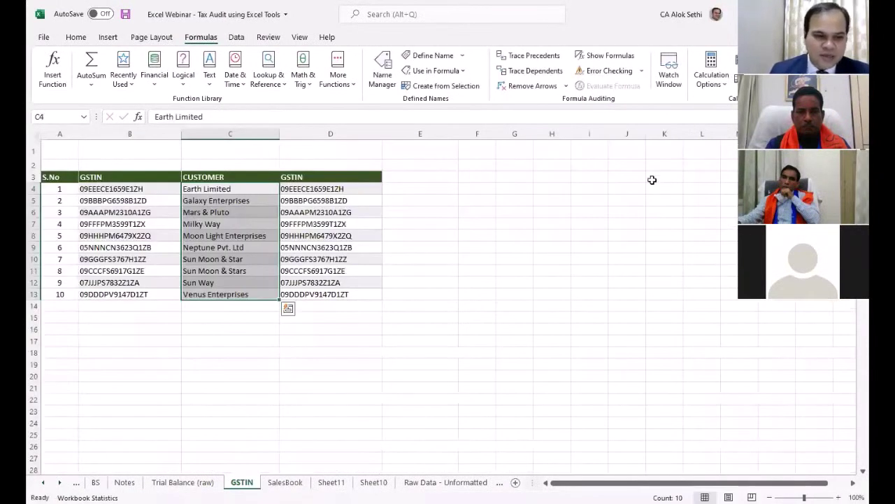
drag(244, 310, 276, 394)
Make the lookup range in SalesBook cell I2 absolute, so the formula reads =VLOOKUP(C2,GSTIN!$C$4:$D$13,2,0)
click(286, 482)
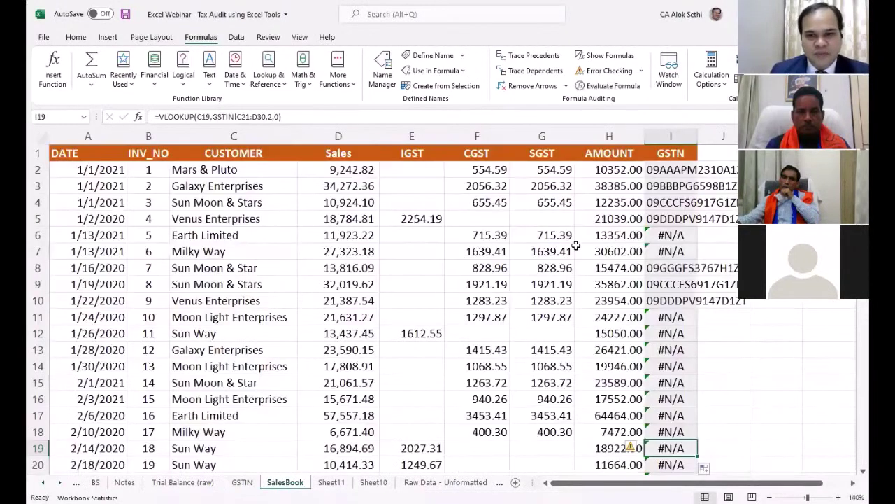
click(684, 188)
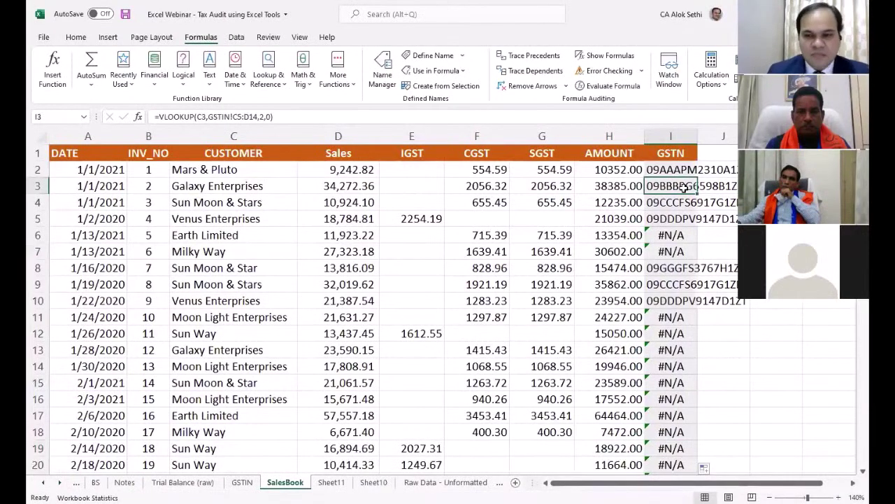
key(Up)
key(F2)
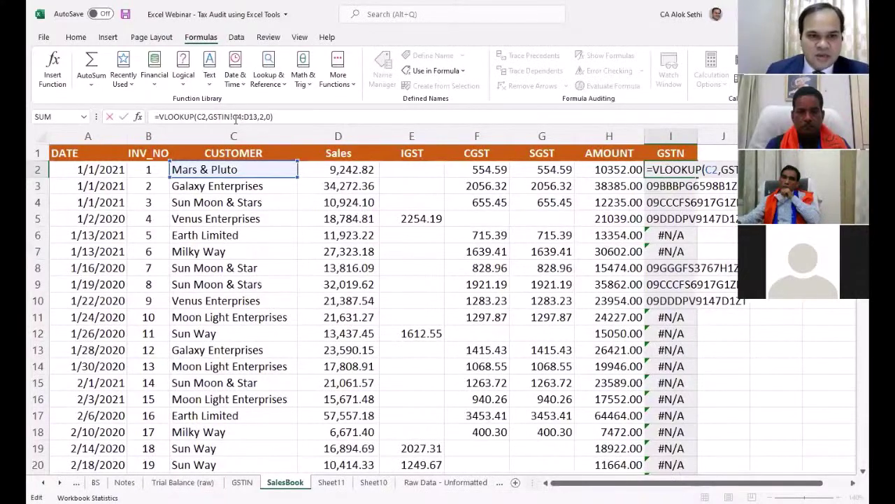
click(235, 117)
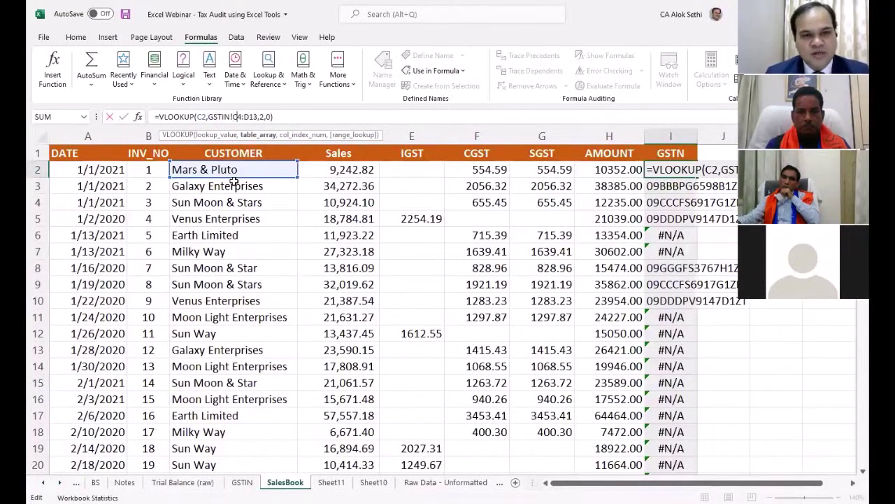
text($C$)
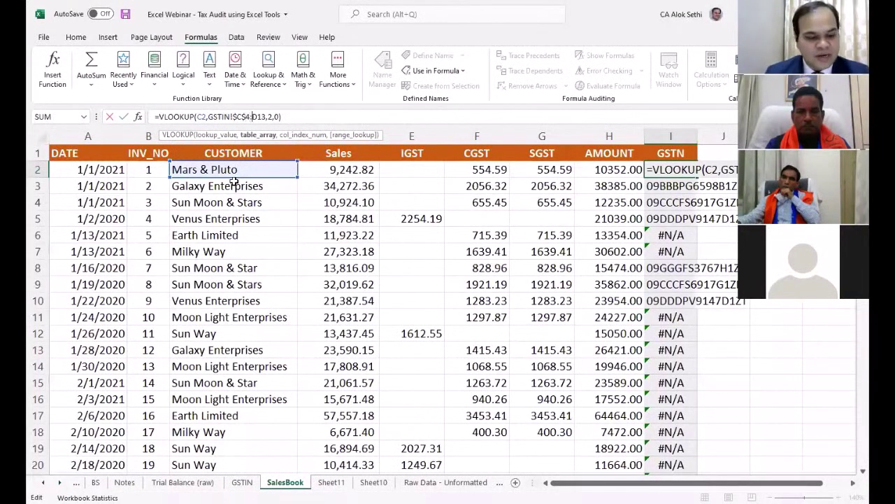
key(F4)
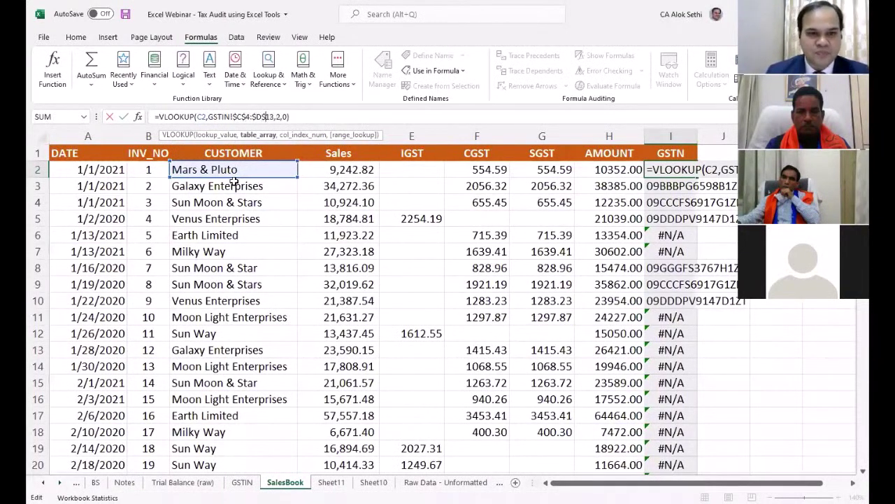
key(ctrl+Return)
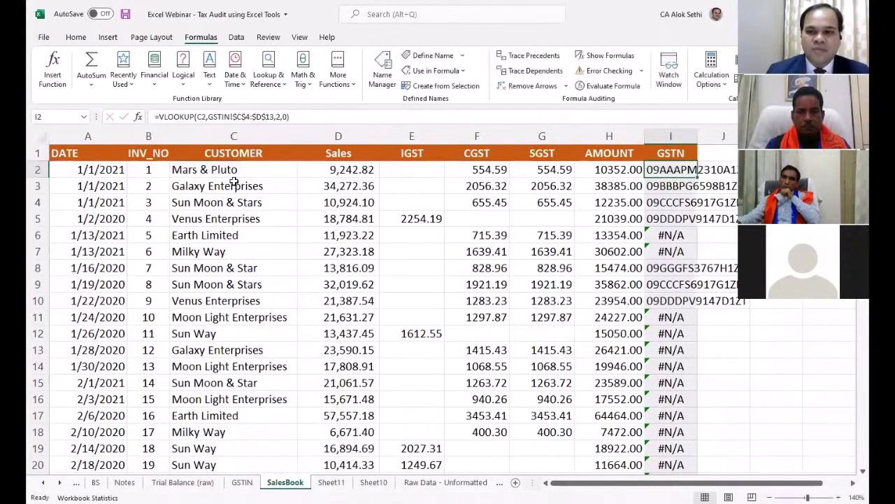
Clear the old GSTN formulas from I3 downward and fill the I2 formula down the whole column
click(695, 187)
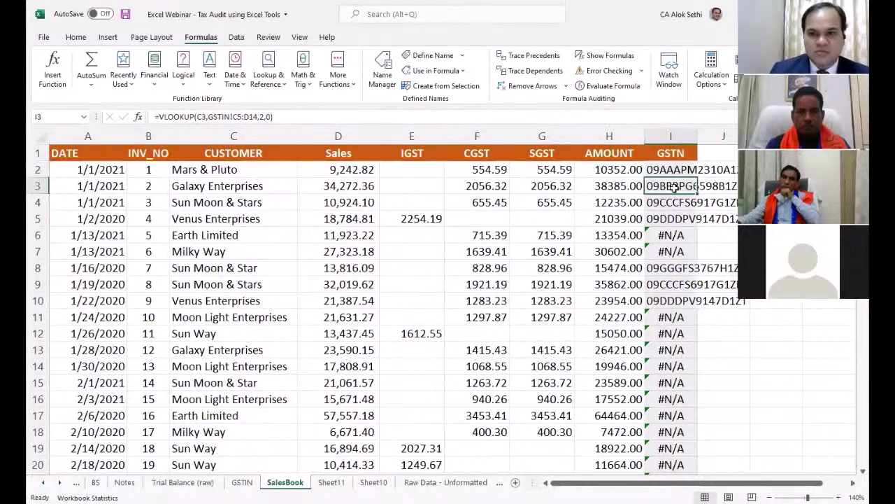
key(ctrl+shift+Down)
key(Delete)
click(680, 169)
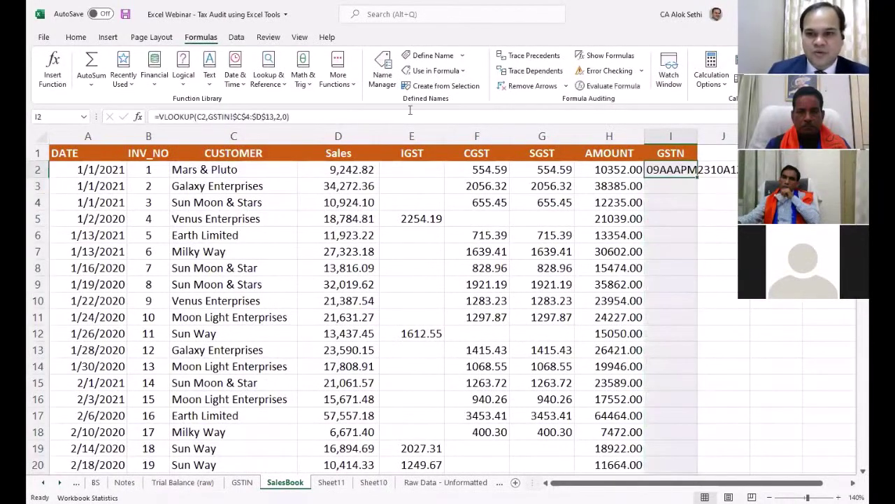
double_click(696, 177)
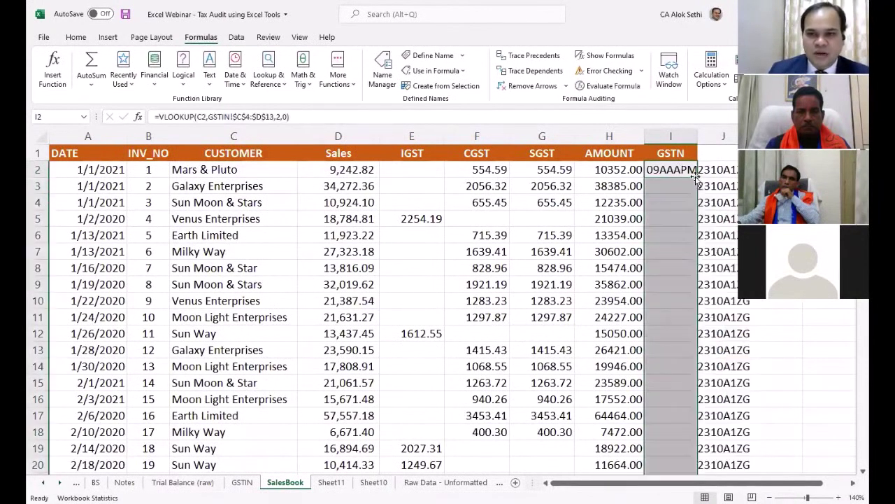
Review the I5 formula and the filled GSTN column down to the last sales record for lookup errors
click(681, 221)
scroll(679, 184, down, 20)
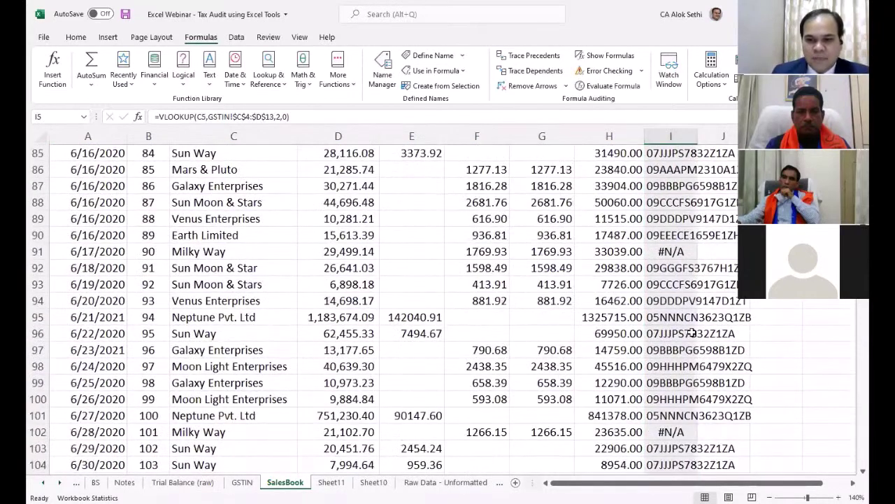
scroll(692, 333, down, 18)
scroll(692, 333, down, 18)
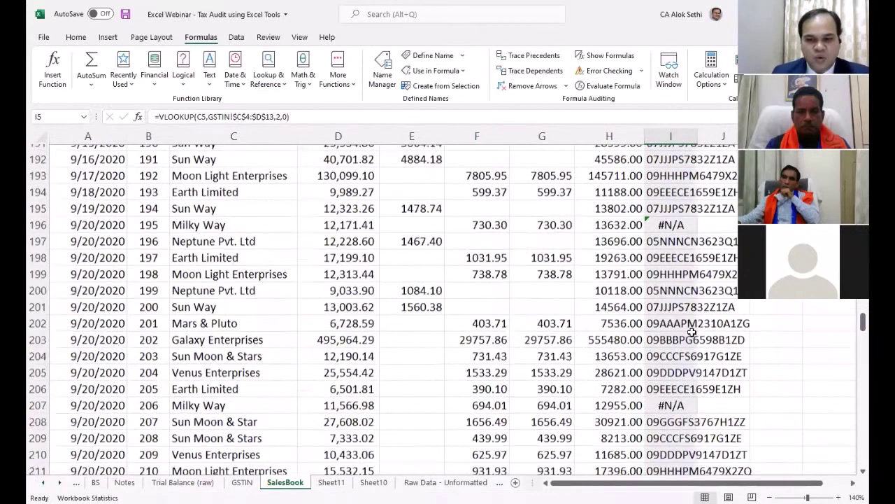
scroll(691, 333, down, 10)
scroll(691, 333, down, 18)
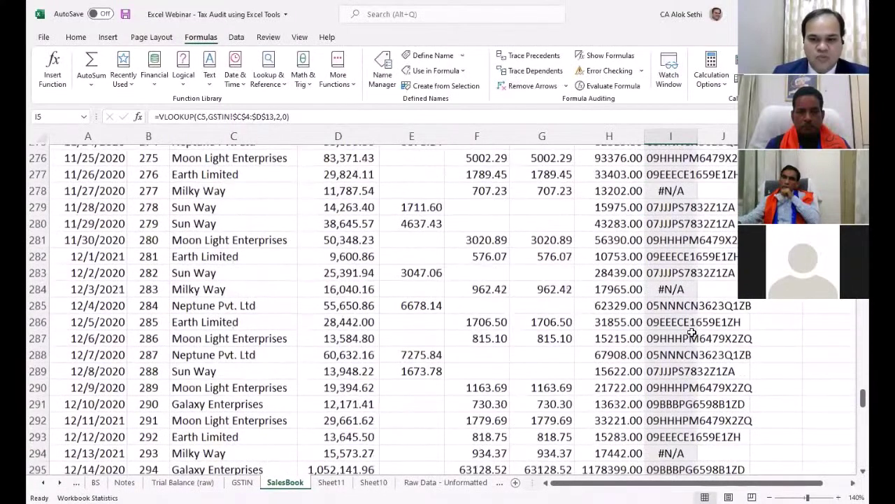
scroll(691, 333, down, 18)
scroll(692, 333, down, 8)
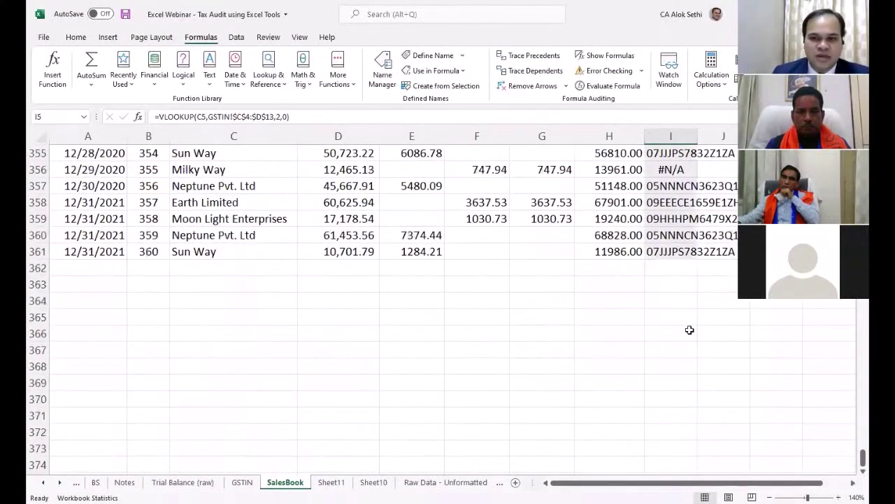
scroll(689, 330, up, 18)
scroll(690, 329, up, 20)
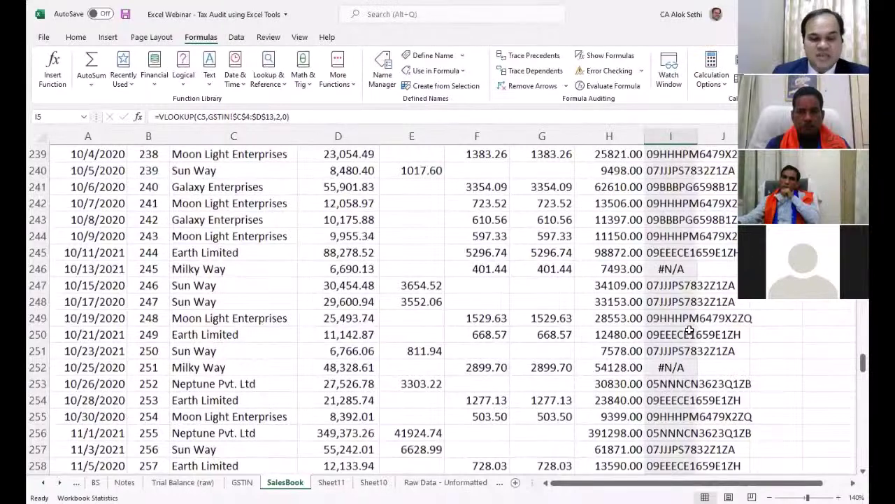
scroll(690, 329, up, 20)
scroll(690, 329, up, 20)
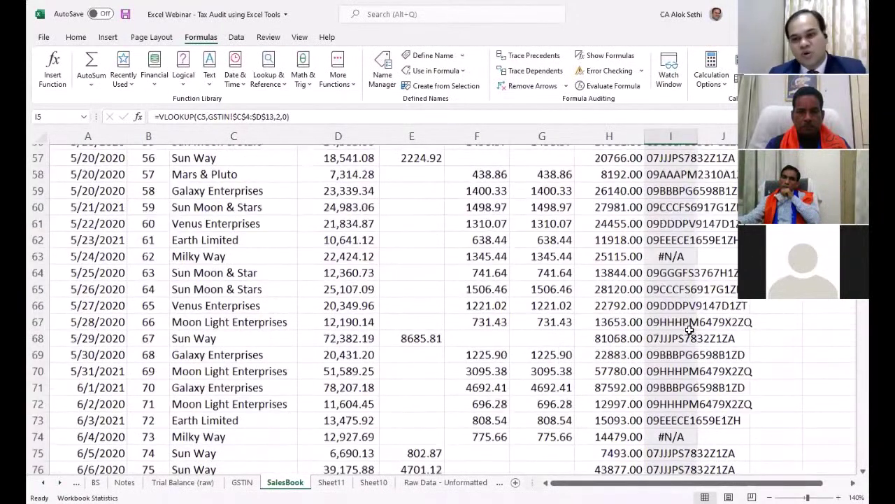
Select the whole sales data range on SalesBook, from the DATE header in A1 to the last record
scroll(690, 330, up, 19)
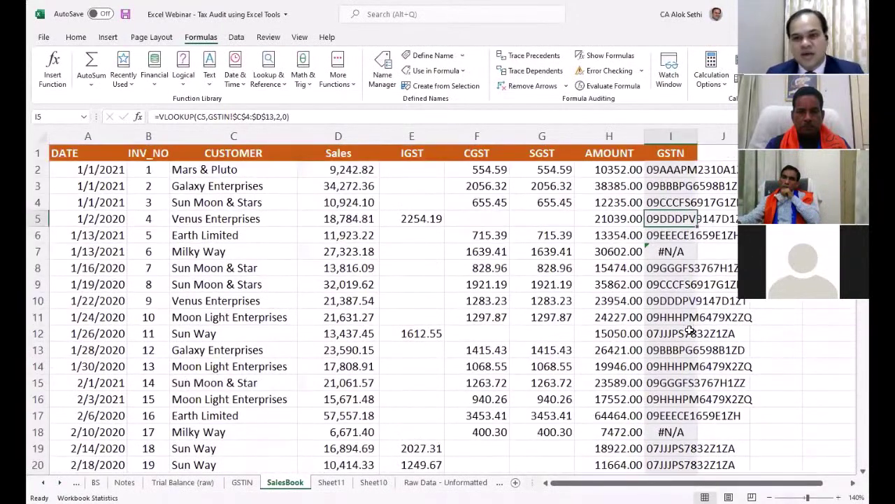
click(629, 152)
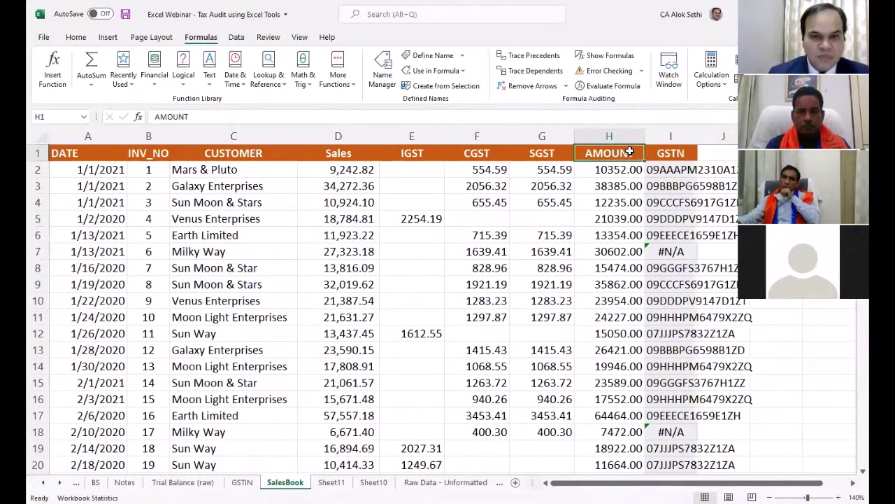
key(ctrl+Home)
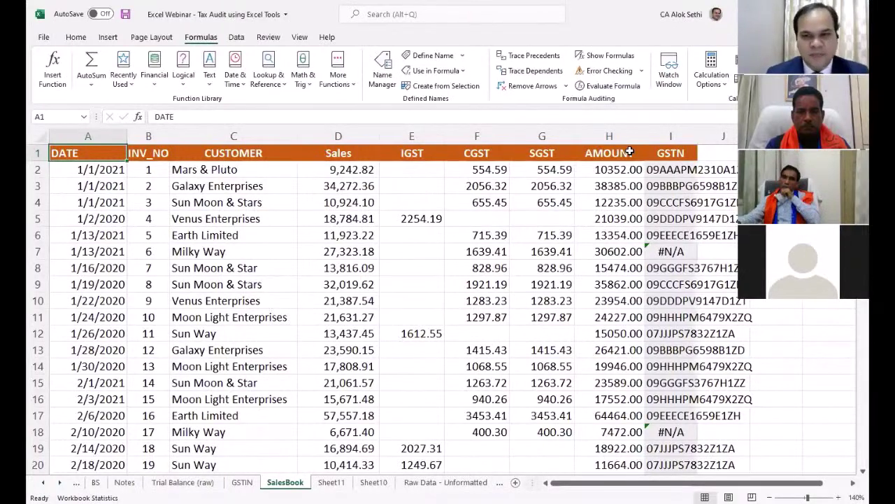
key(ctrl+shift+End)
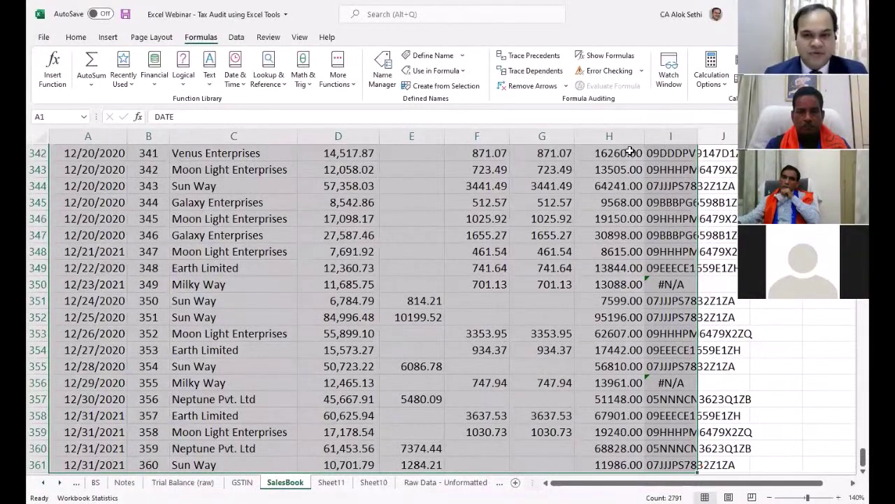
scroll(622, 171, up, 20)
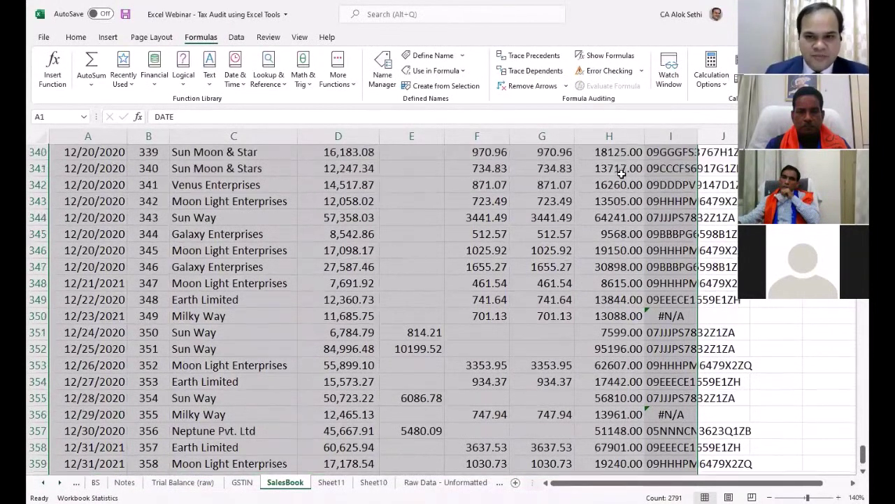
scroll(620, 201, up, 20)
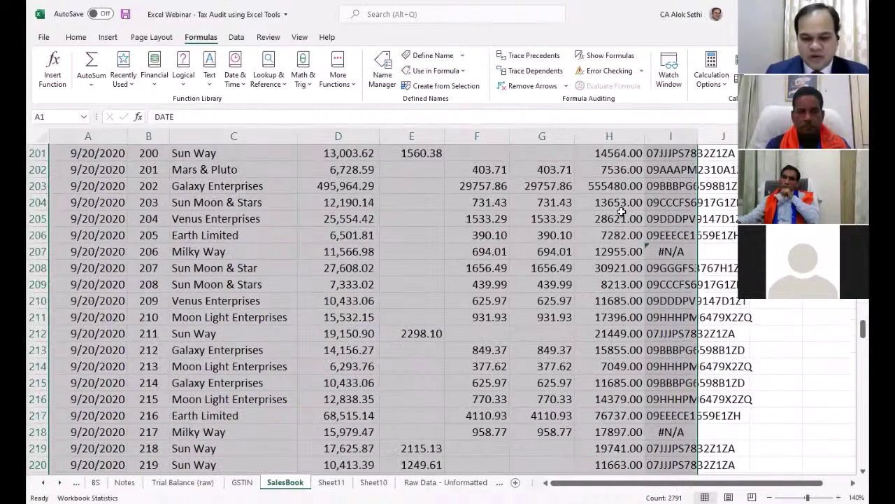
key(ctrl+Home)
click(623, 186)
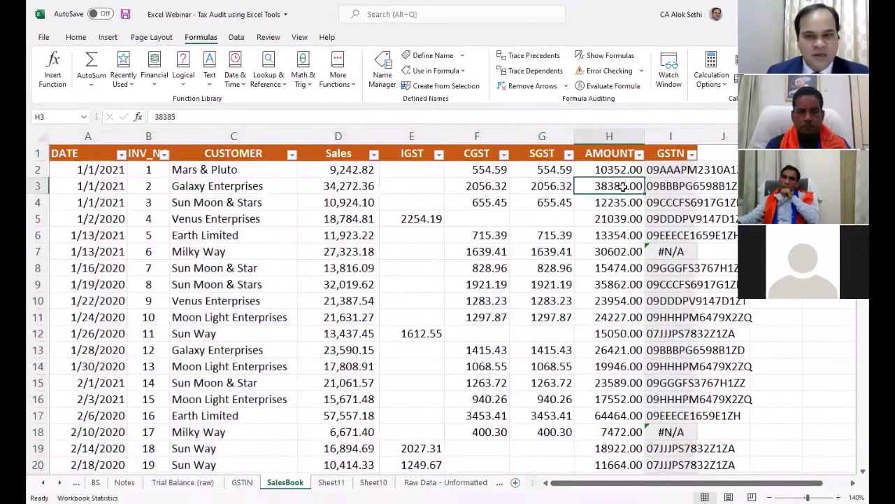
key(ctrl+z)
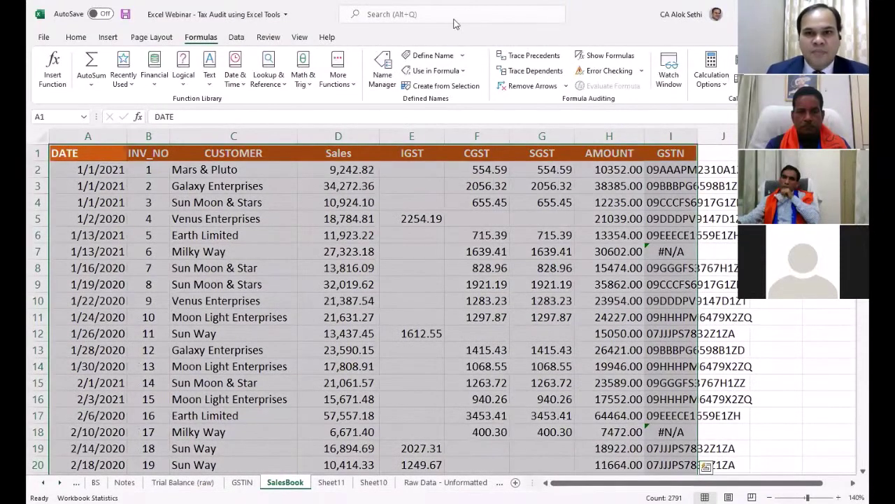
key(ctrl+t)
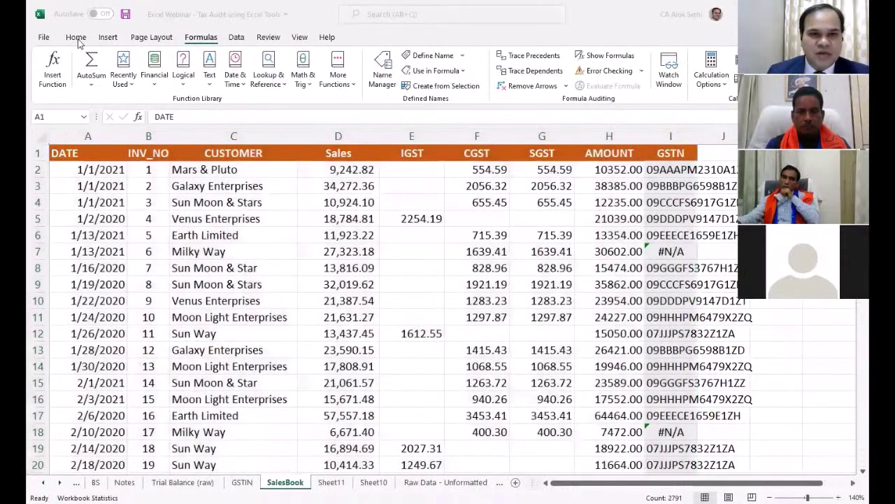
key(Escape)
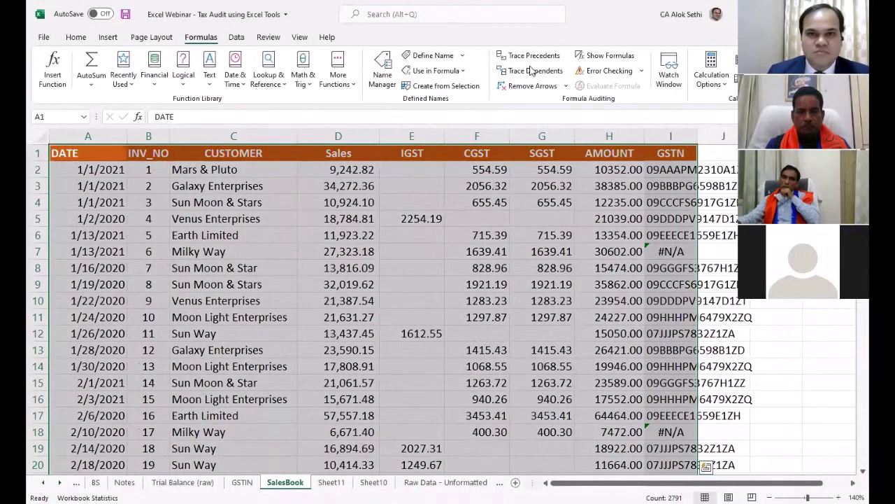
key(ctrl+t)
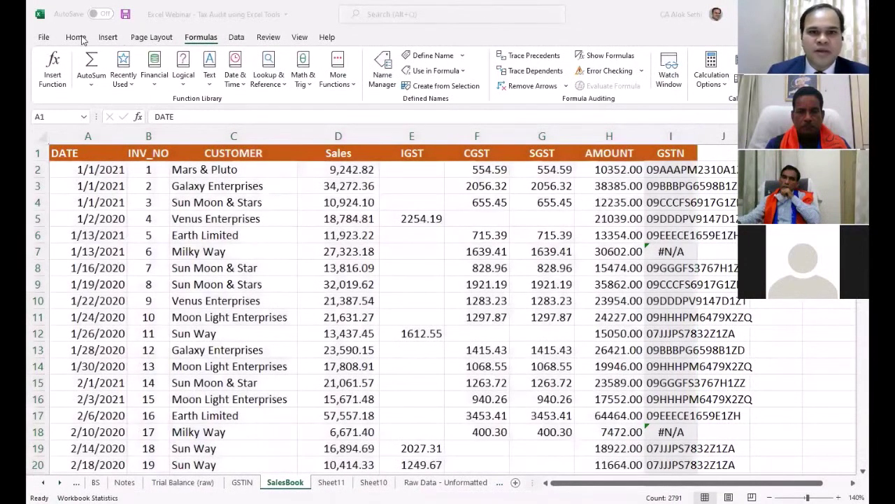
key(Escape)
Add filters to the header row of the selected sales data
click(77, 38)
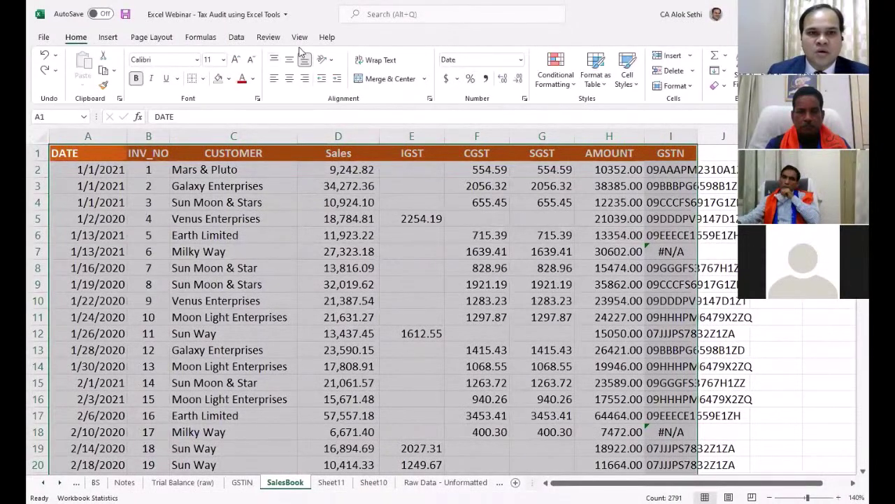
click(237, 41)
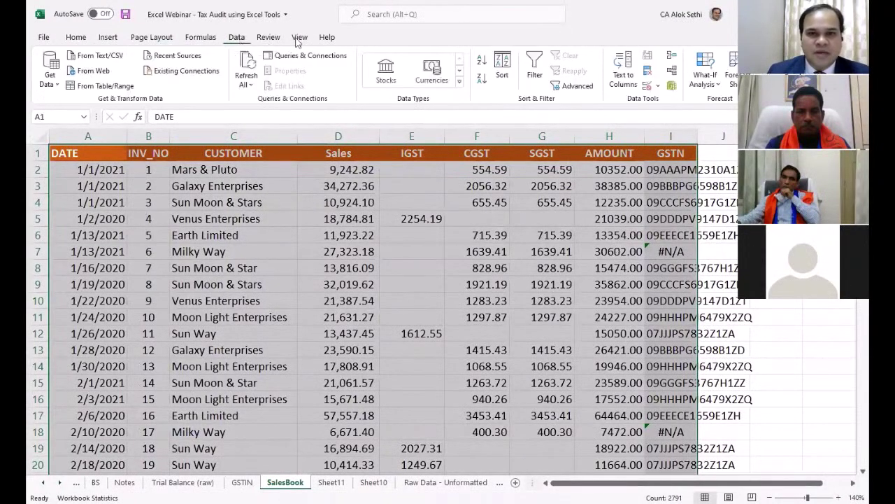
click(533, 67)
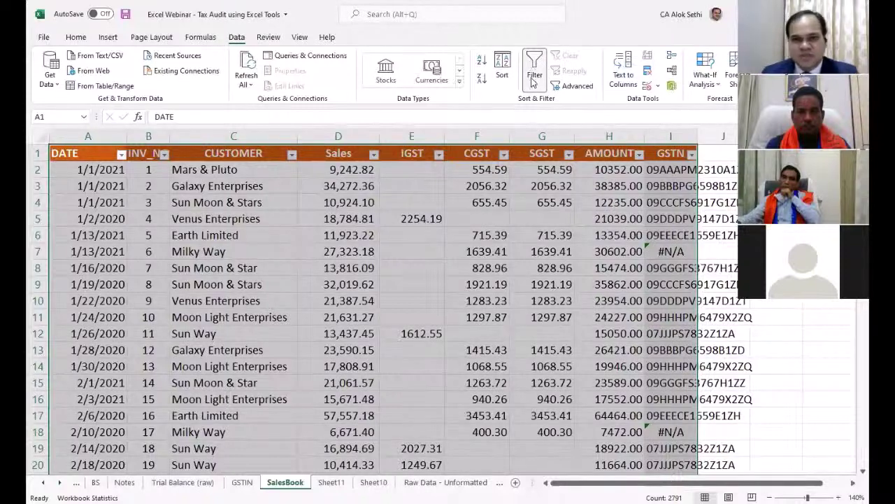
Filter the GSTN column to show only the #N/A entries
click(691, 154)
click(576, 294)
scroll(609, 336, down, 2)
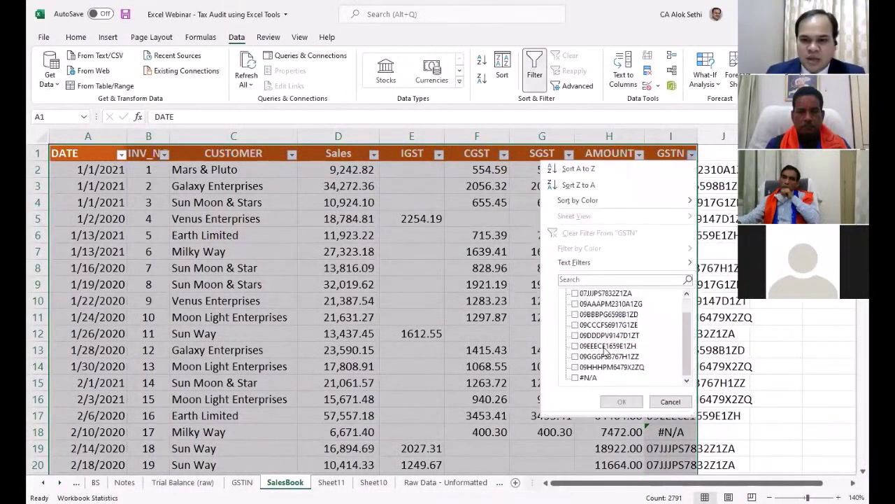
click(575, 378)
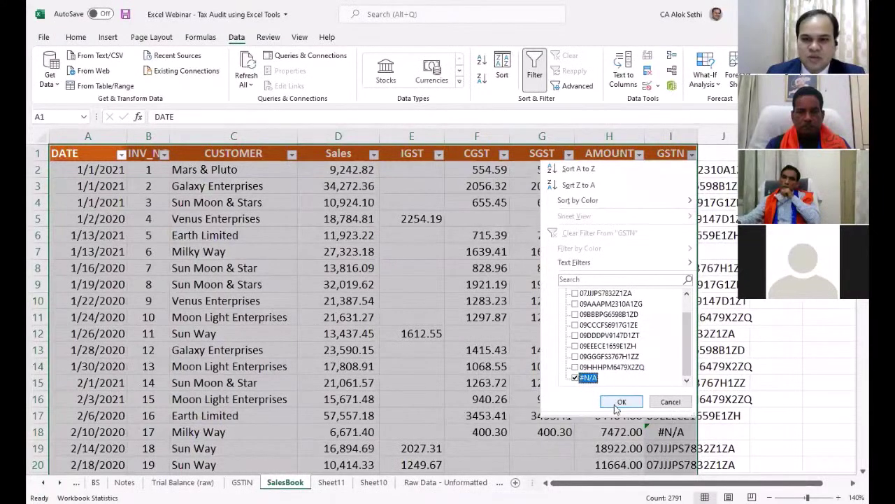
click(620, 403)
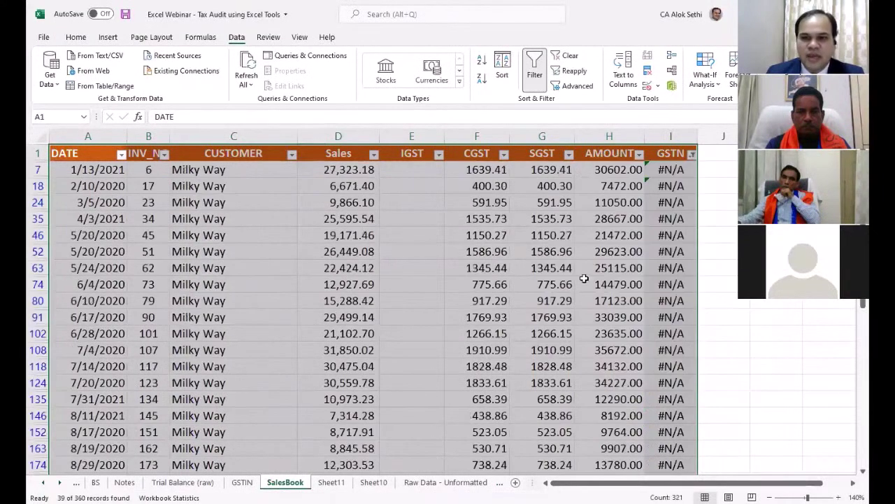
Review the filtered #N/A rows to see which customers they belong to
click(214, 185)
scroll(241, 363, down, 1)
scroll(240, 362, down, 6)
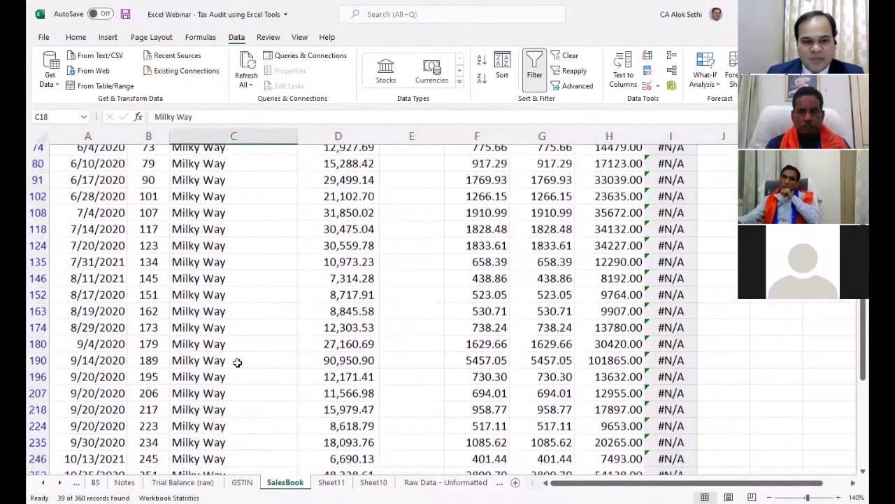
scroll(239, 362, up, 7)
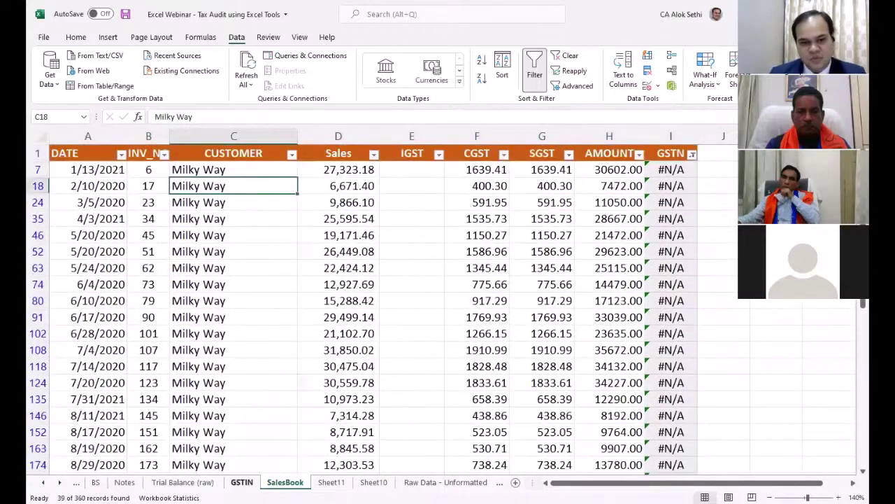
Check the GSTIN sheet's customer list for Milky Way and its GSTIN in row 7
click(242, 482)
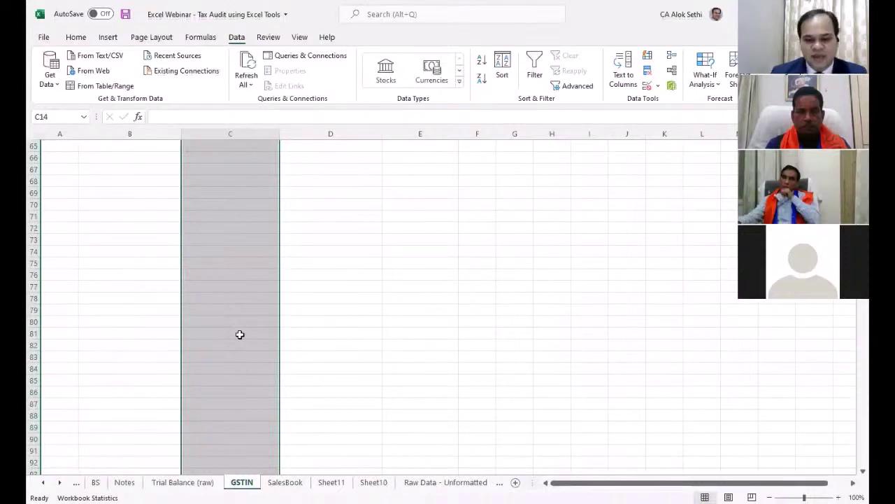
key(ctrl+Home)
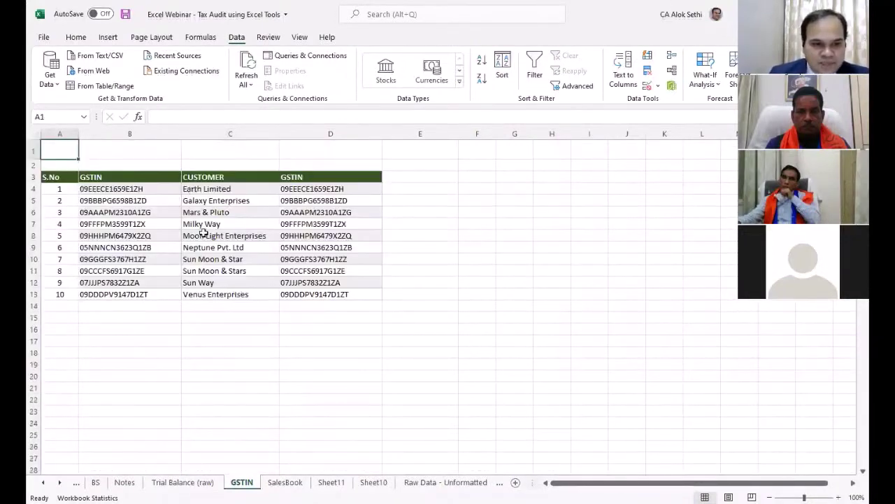
ctrl+scroll(209, 257, up, 5)
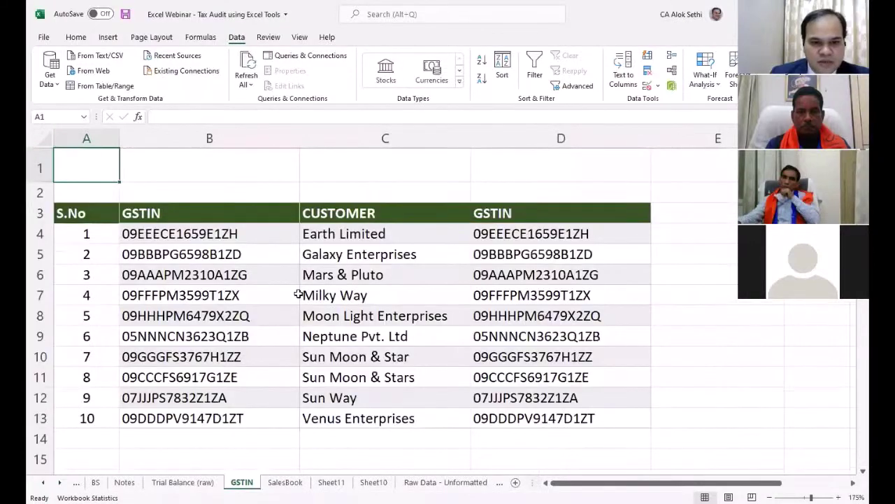
ctrl+scroll(299, 294, up, 1)
click(351, 311)
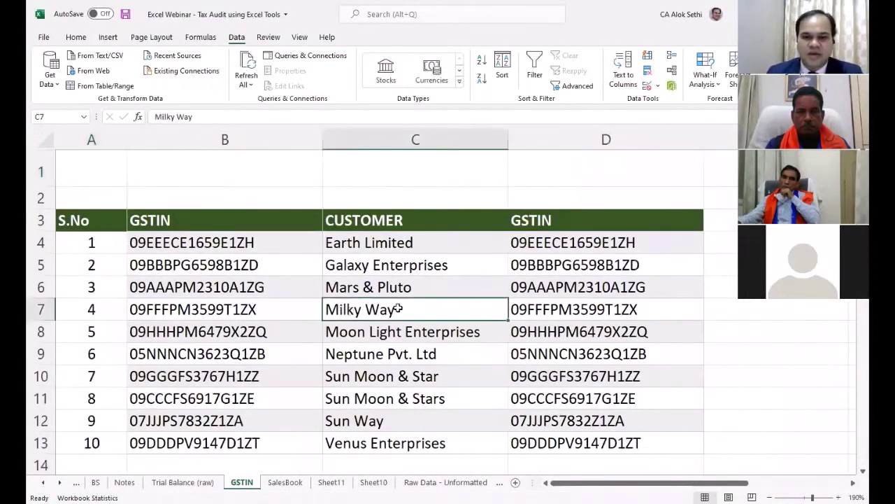
click(526, 310)
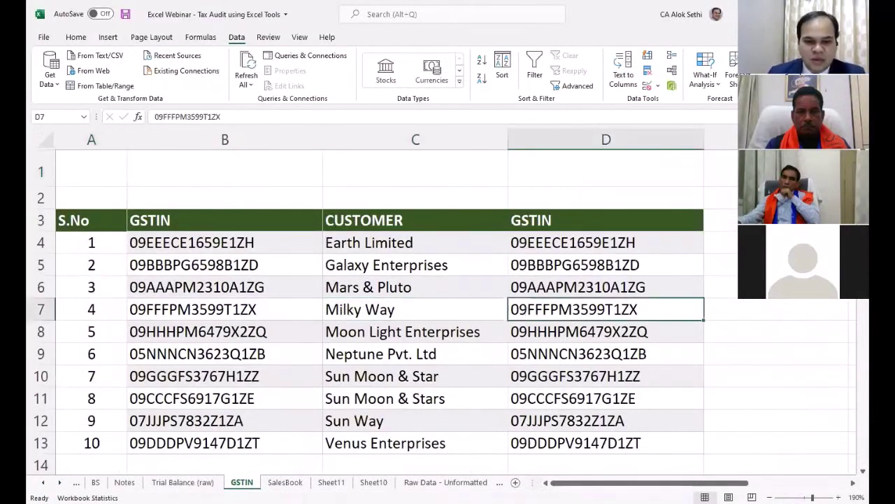
Inspect the lookup formula in SalesBook cell I7 and compare it with the Milky Way entry on the GSTIN sheet
click(285, 482)
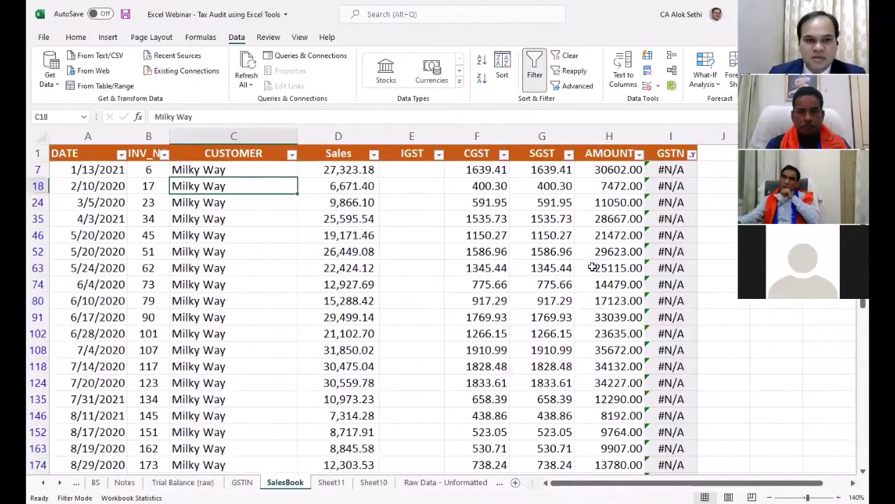
ctrl+scroll(592, 268, up, 2)
key(Up)
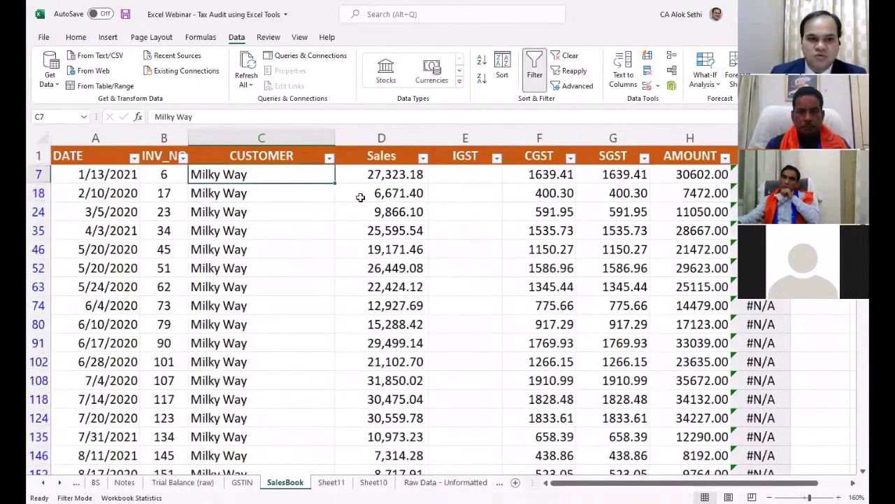
key(Right)
key(Right)
key(Right)
key(Right)
key(Right)
key(Right)
key(Right)
key(Right)
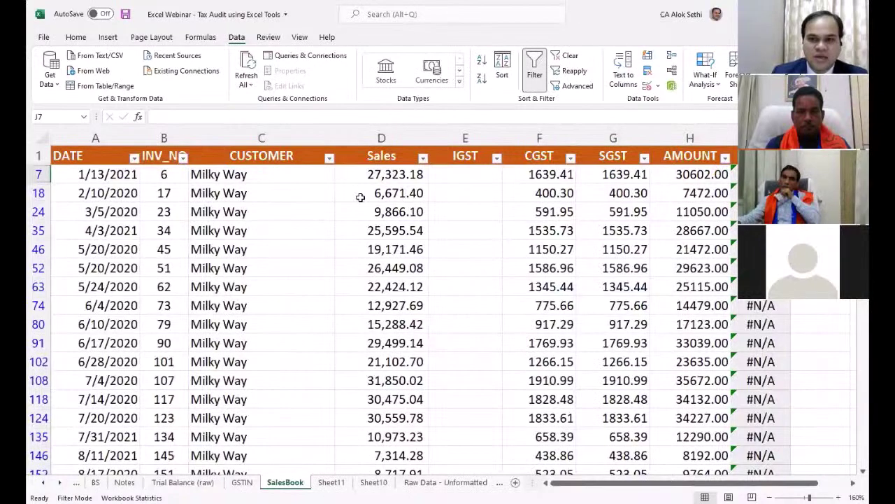
key(Left)
key(Left)
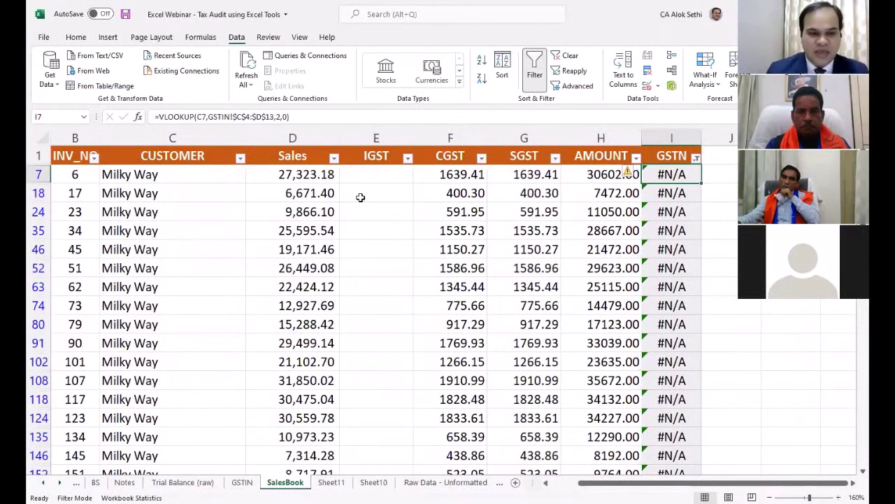
key(ctrl+Page_Up)
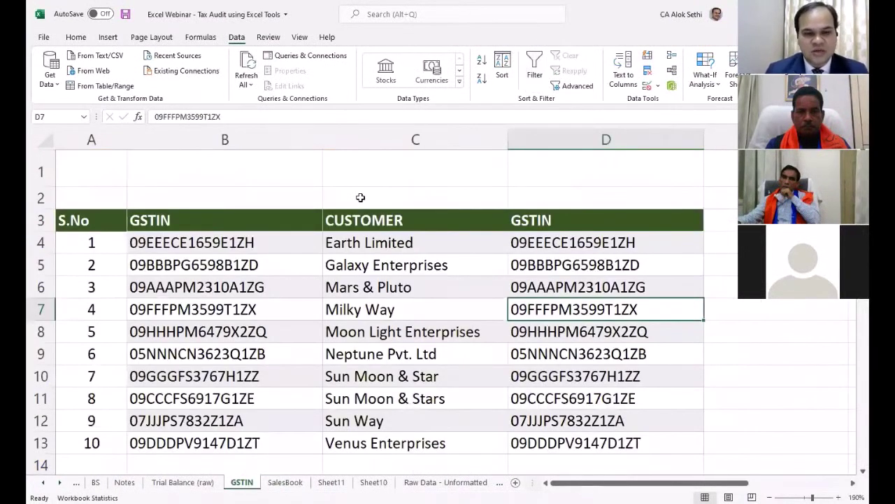
key(ctrl+Page_Down)
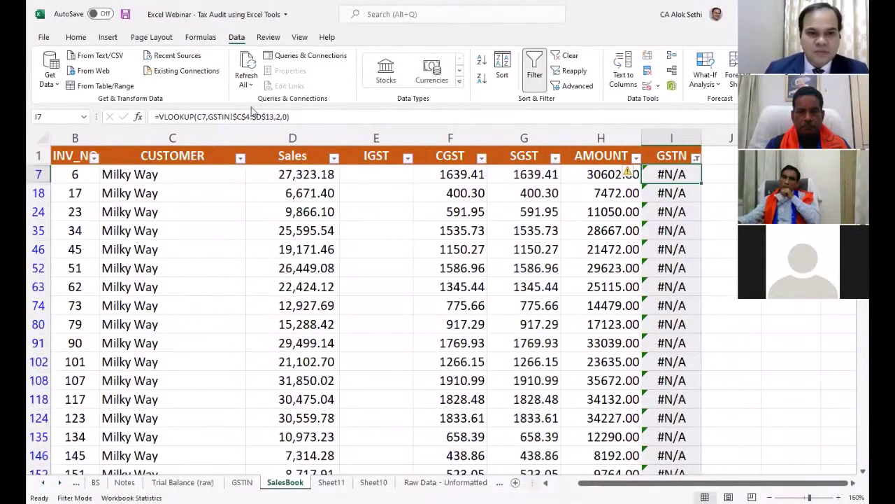
key(alt+Tab)
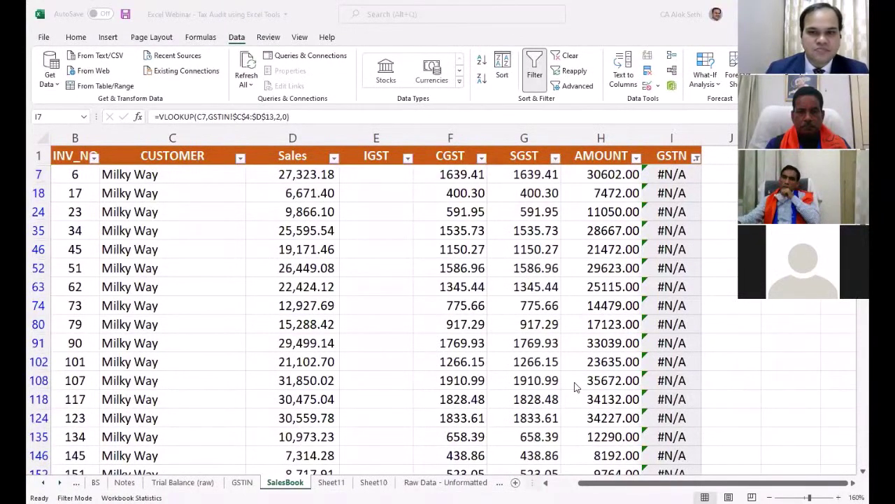
key(alt+Tab)
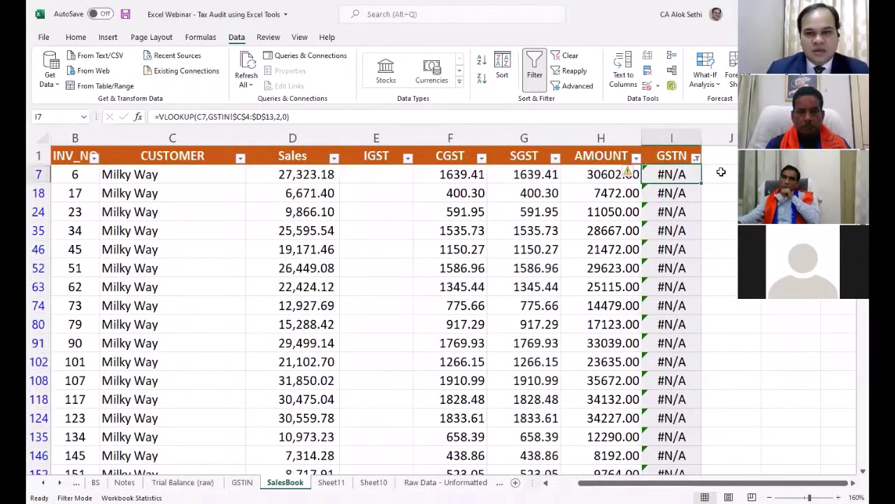
Copy the customer name Milky Way from SalesBook cell C7 into cell E7 of the GSTIN sheet
click(179, 178)
key(ctrl+c)
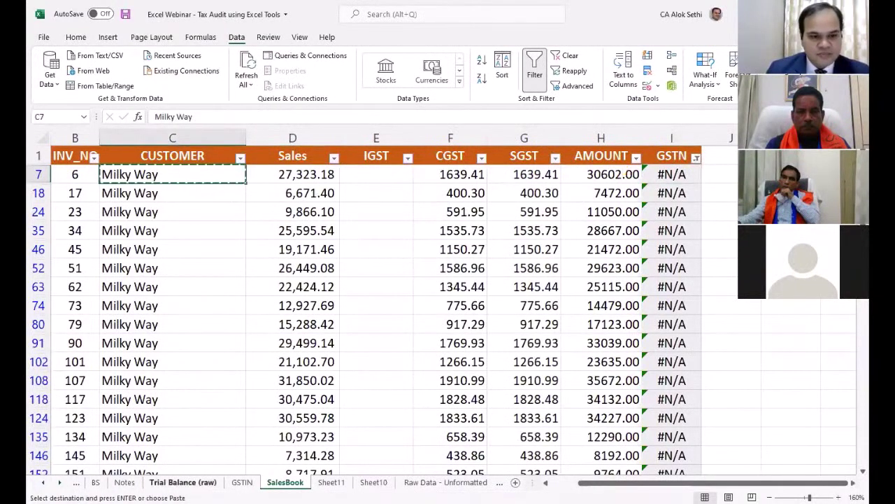
click(242, 482)
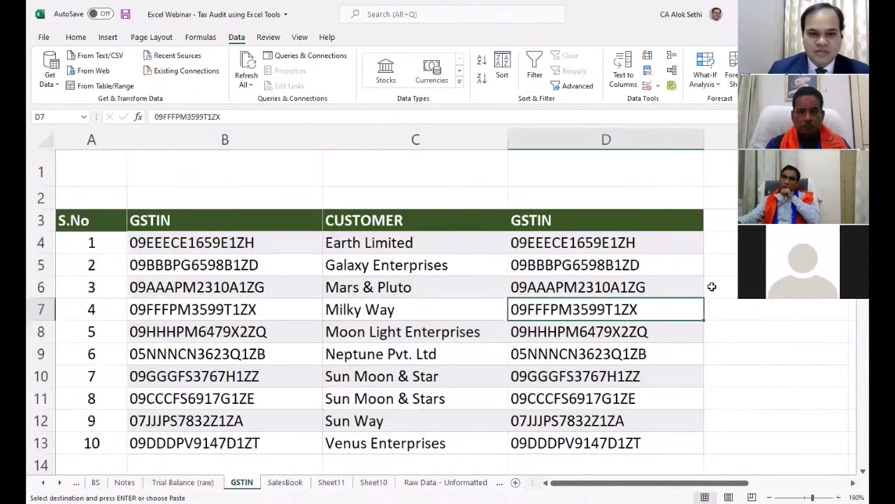
key(Right)
key(ctrl+v)
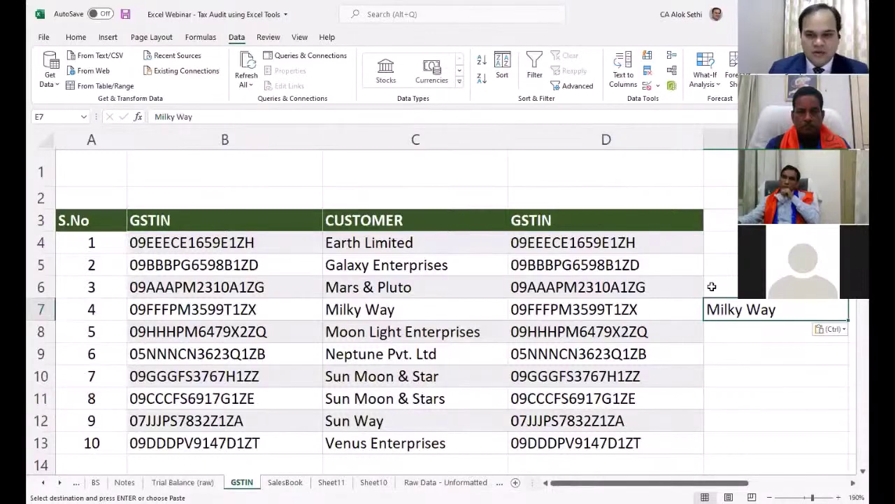
Enter a formula in cell F7 of the GSTIN sheet comparing the two Milky Way names, +E7=C7
key(Right)
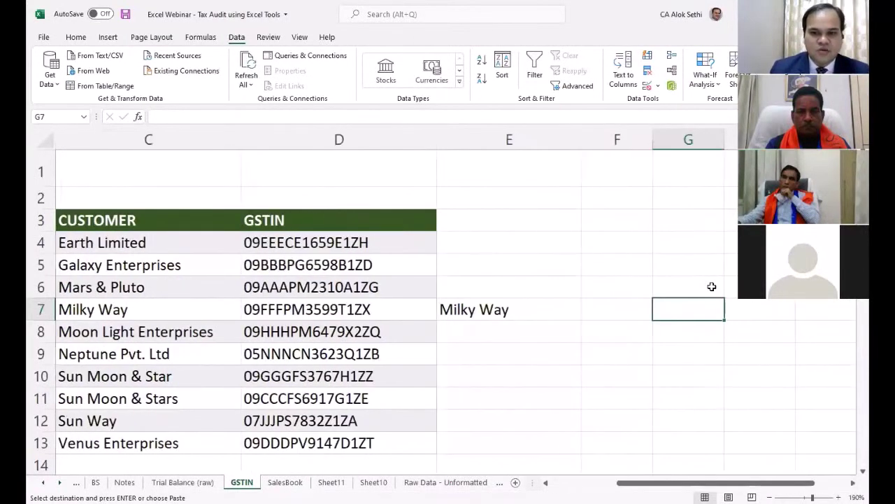
text(+)
key(Left)
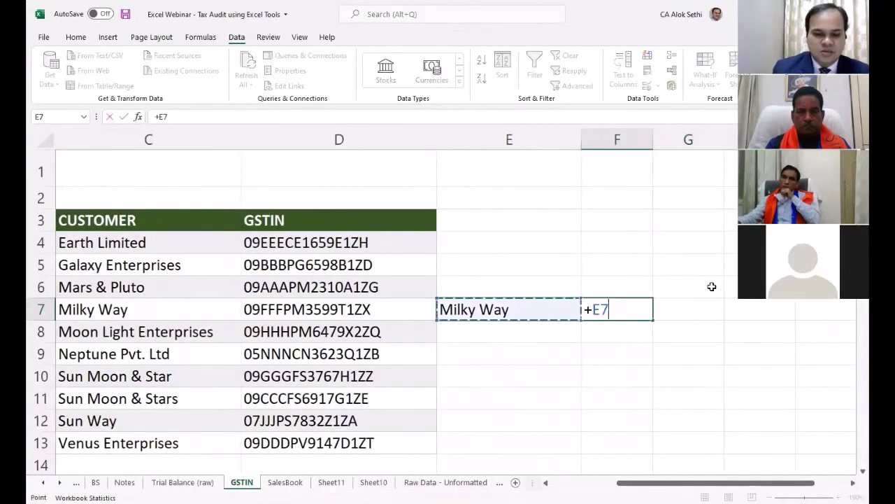
text(=)
key(Left)
key(Left)
key(Left)
key(Return)
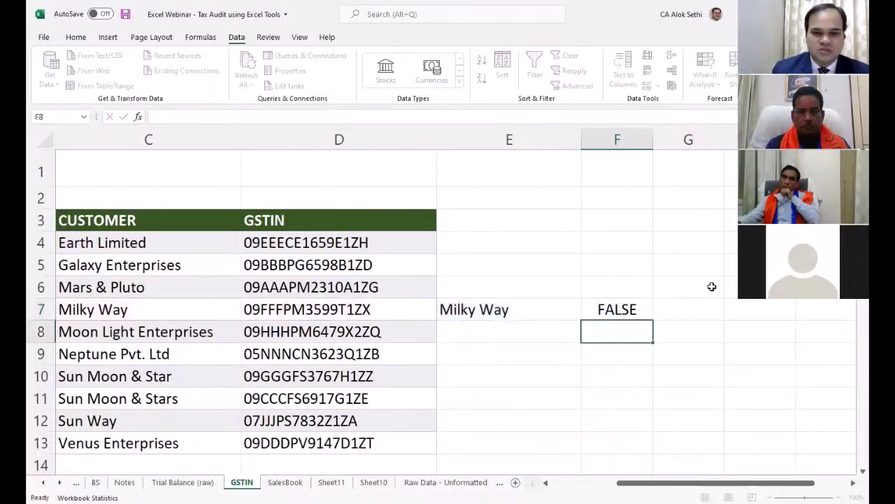
key(Up)
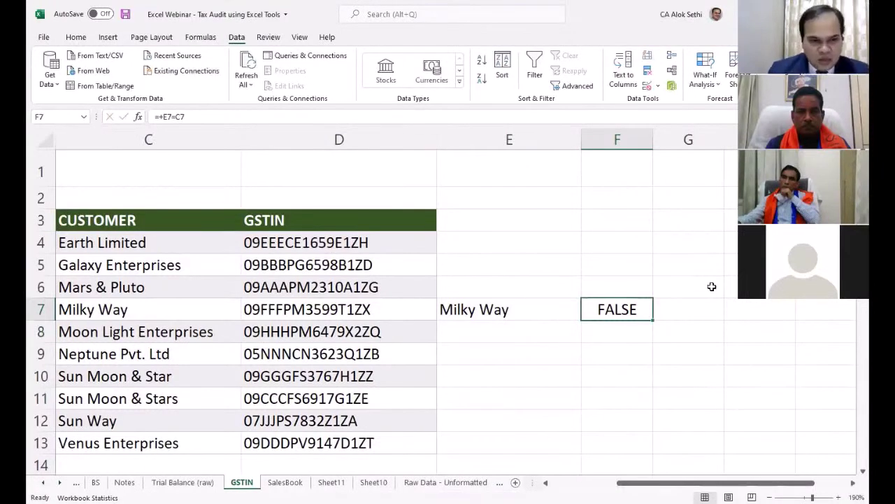
Examine the spacing inside the customer name Milky Way in cell C7 character by character, leaving it unedited
key(Left)
key(Left)
key(Left)
key(Right)
key(Right)
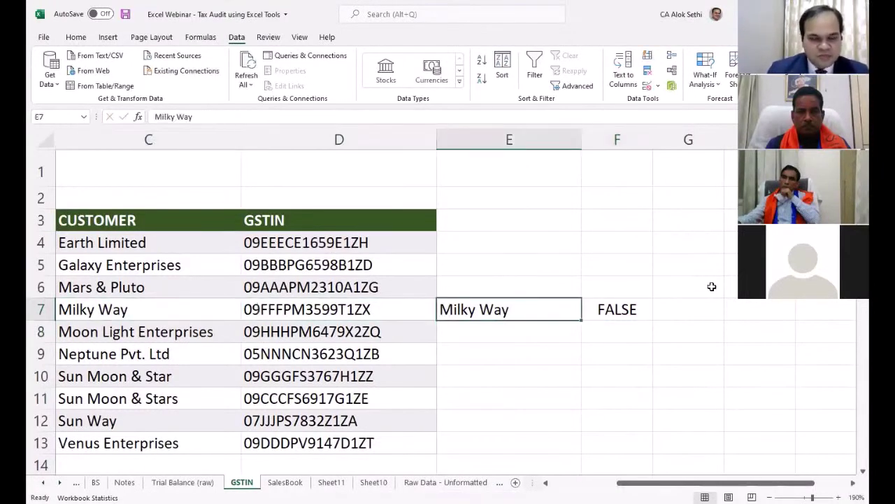
ctrl+scroll(460, 348, up, 2)
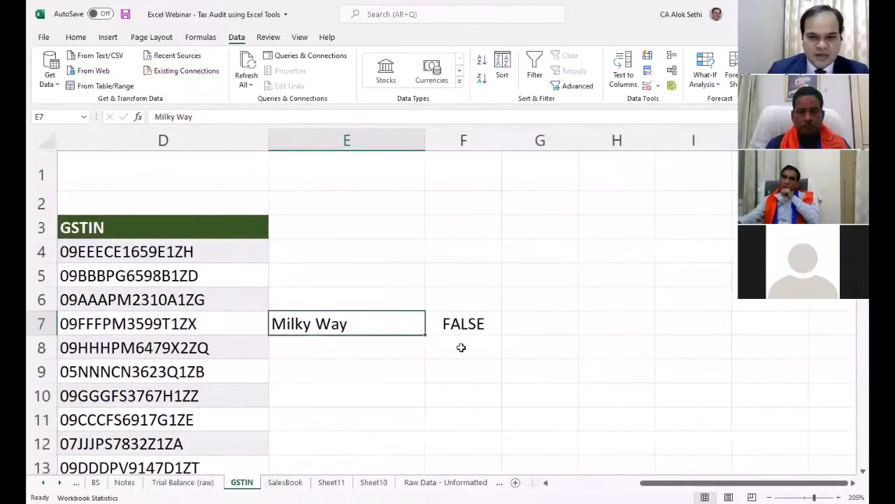
key(Left)
key(Left)
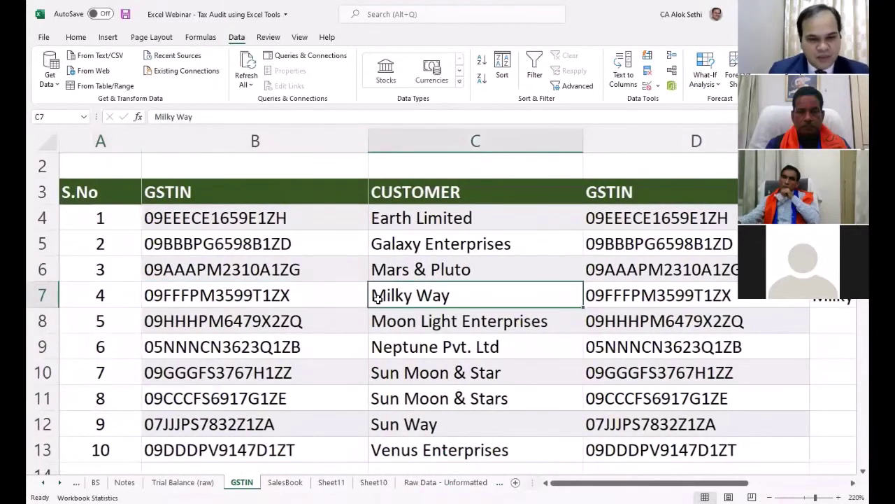
key(F2)
key(Left)
key(Left)
key(Left)
key(Left)
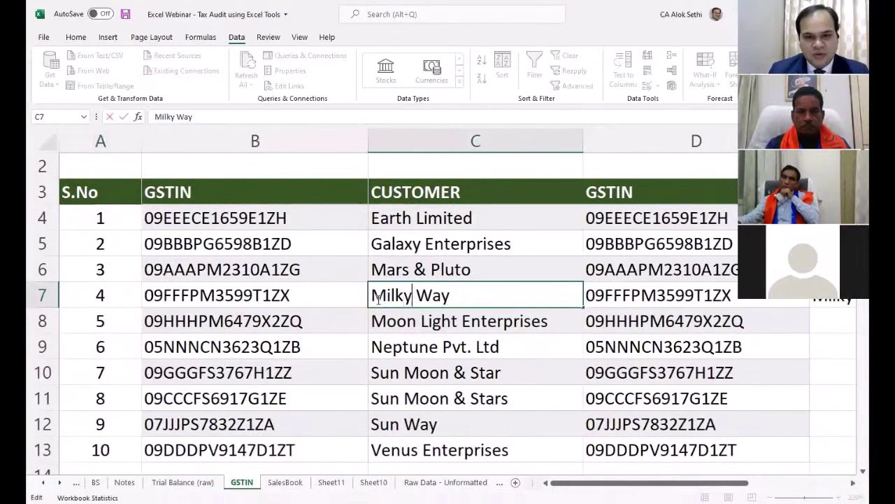
key(Right)
key(Right)
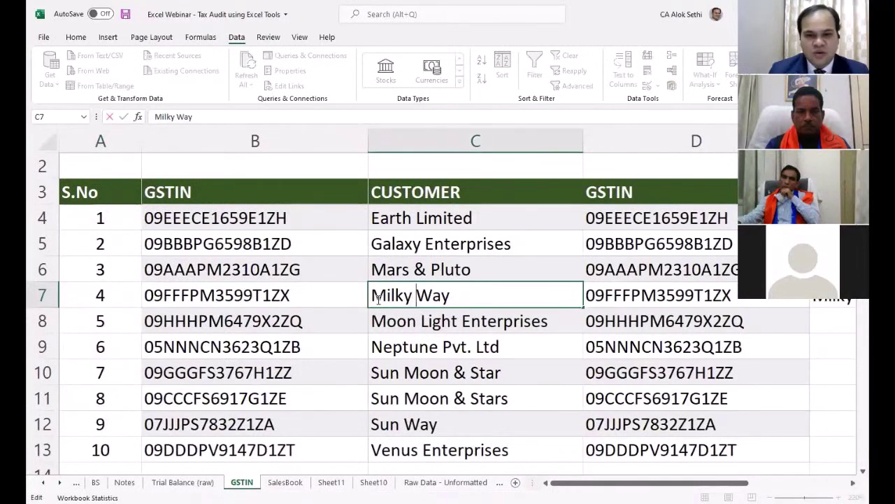
key(Left)
key(Escape)
Examine the spacing inside the pasted name Milky Way in cell E7 in the same way
key(Right)
key(Right)
key(Right)
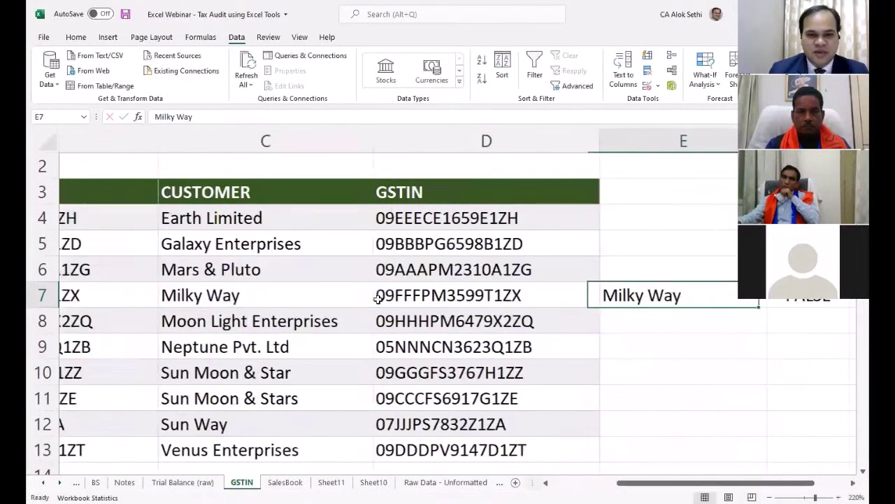
key(Left)
key(F2)
key(Left)
key(Left)
key(Left)
key(Left)
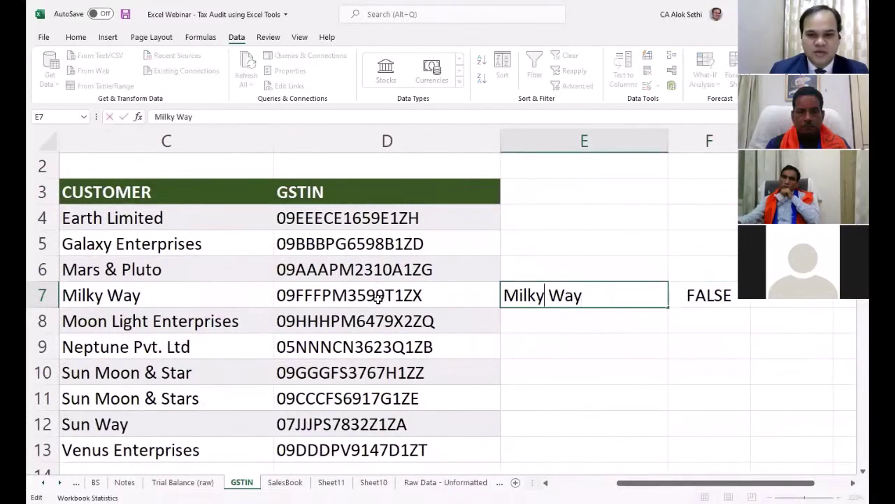
key(Return)
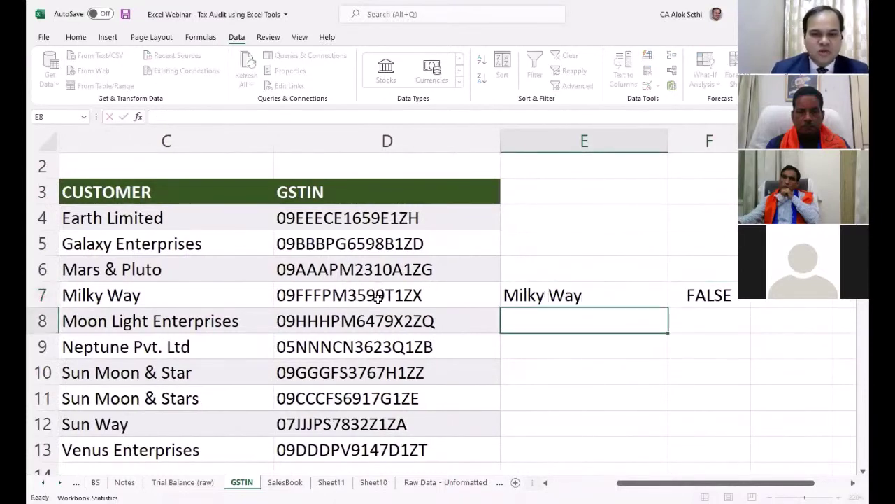
key(Up)
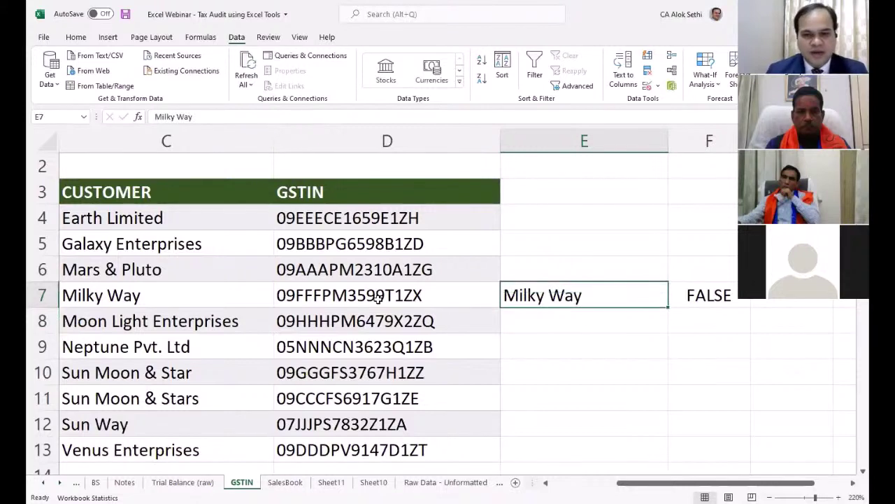
Copy the Milky Way name from cell E7 over the customer name in cell C7
key(Left)
key(Left)
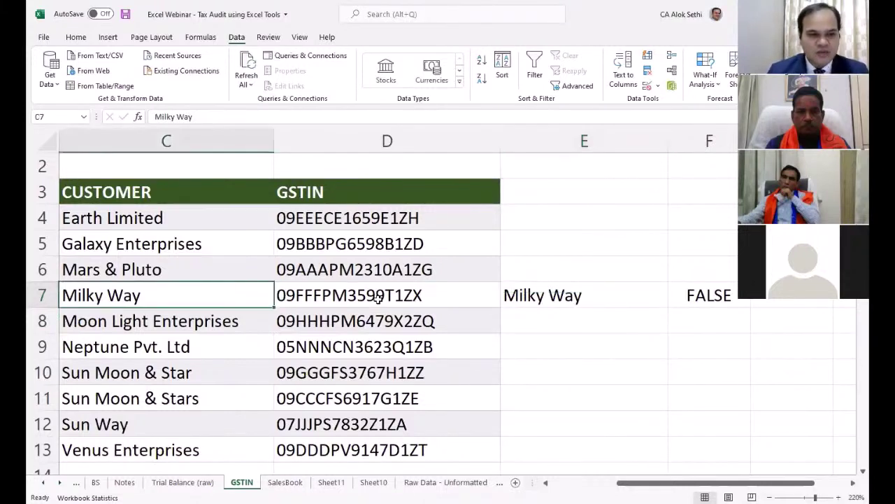
key(Right)
key(Right)
key(ctrl+c)
key(Left)
key(Left)
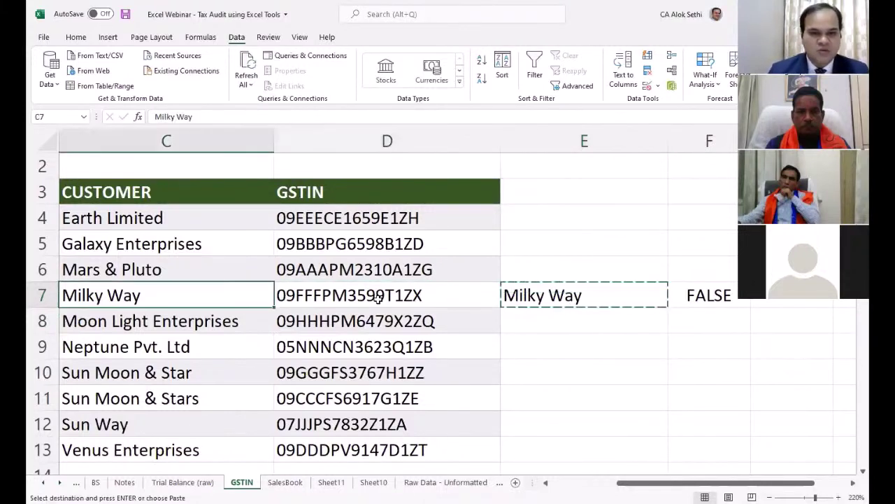
key(Escape)
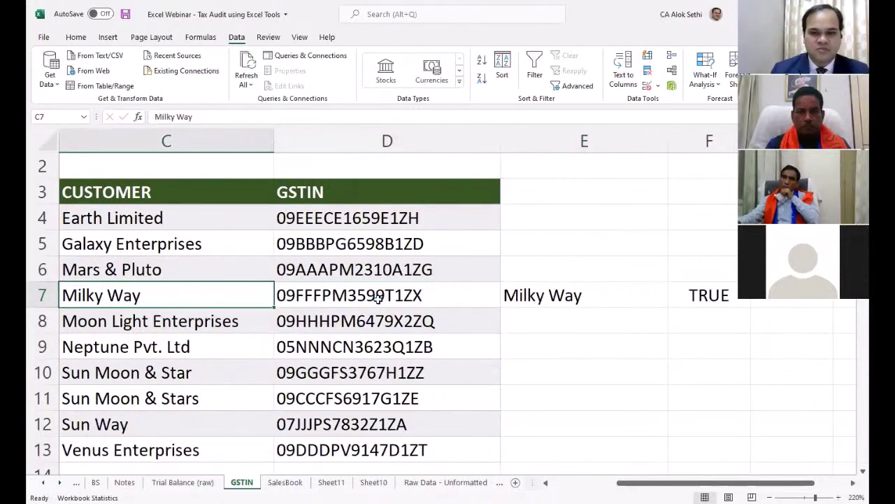
Check the comparison in F7 and the looked-up GSTN values of the filtered Milky Way rows in SalesBook
key(Right)
key(Right)
key(Right)
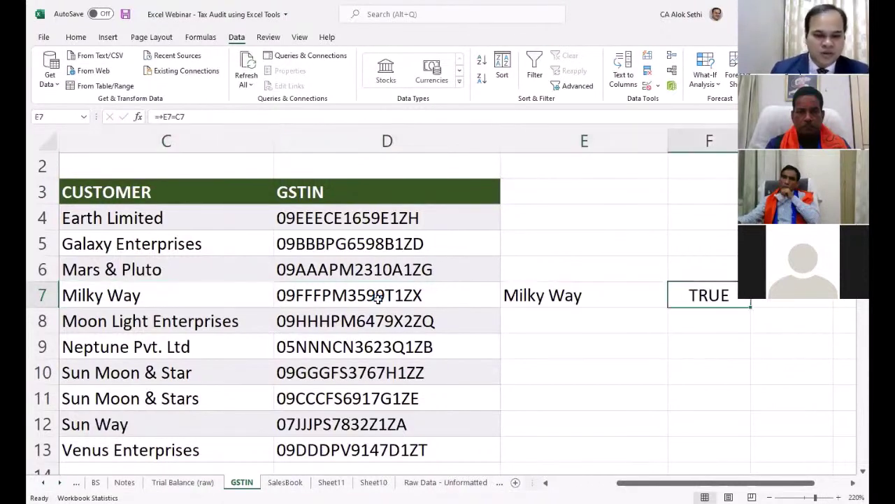
key(ctrl+Page_Down)
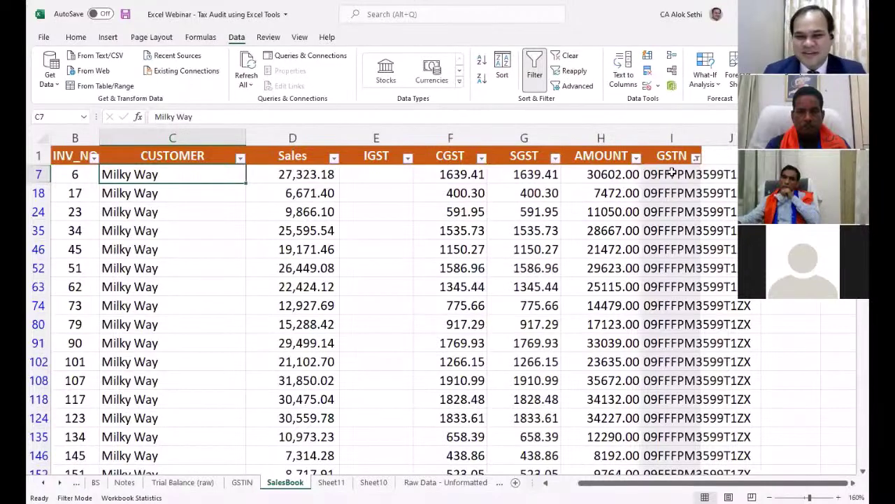
drag(672, 175, 675, 493)
scroll(670, 325, down, 2)
scroll(670, 325, up, 2)
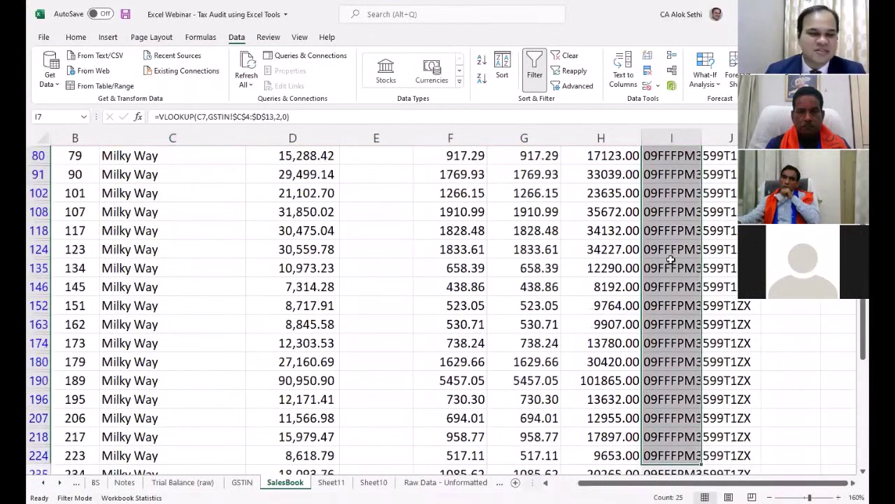
scroll(671, 260, up, 2)
Undo the replacement of the Milky Way name in cell C7 of the GSTIN sheet
key(ctrl+z)
key(ctrl+z)
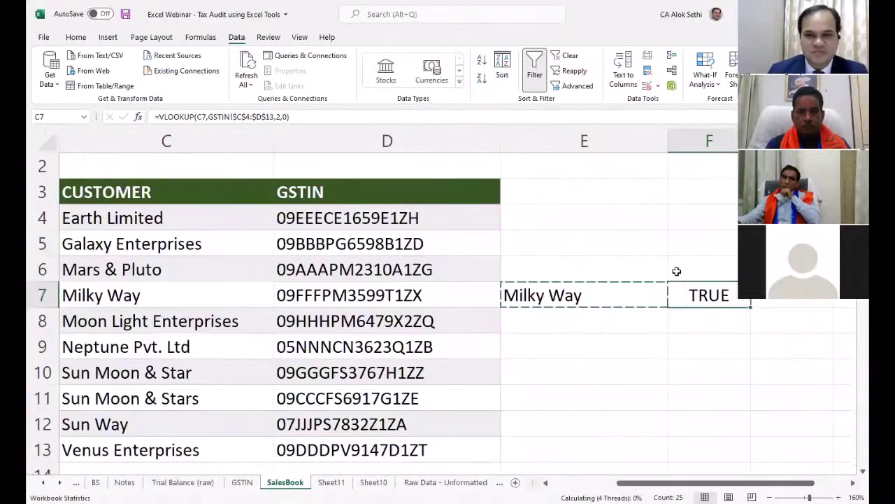
click(671, 294)
key(Escape)
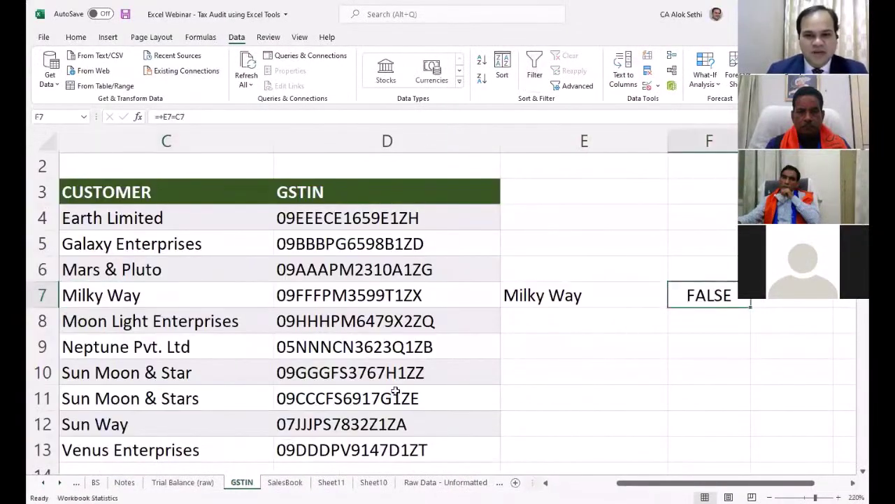
Recheck the Milky Way lookups in SalesBook and compare the names in row 7 of the GSTIN sheet
click(285, 482)
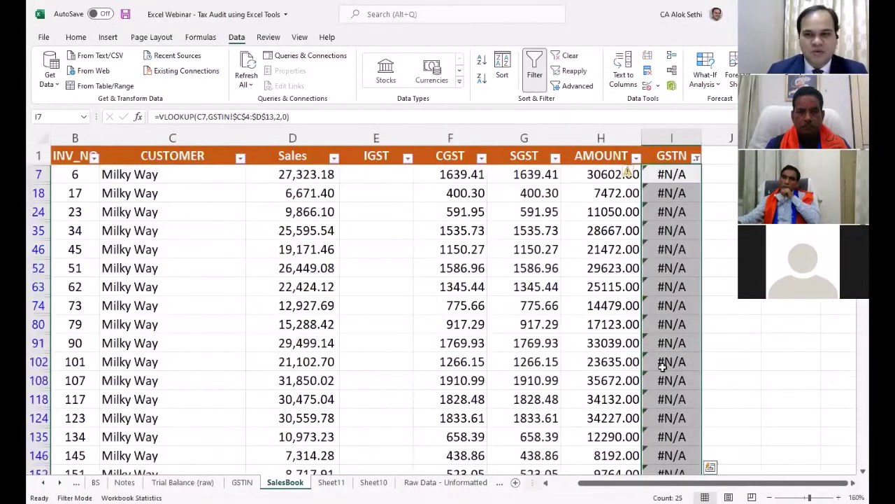
click(238, 482)
click(562, 301)
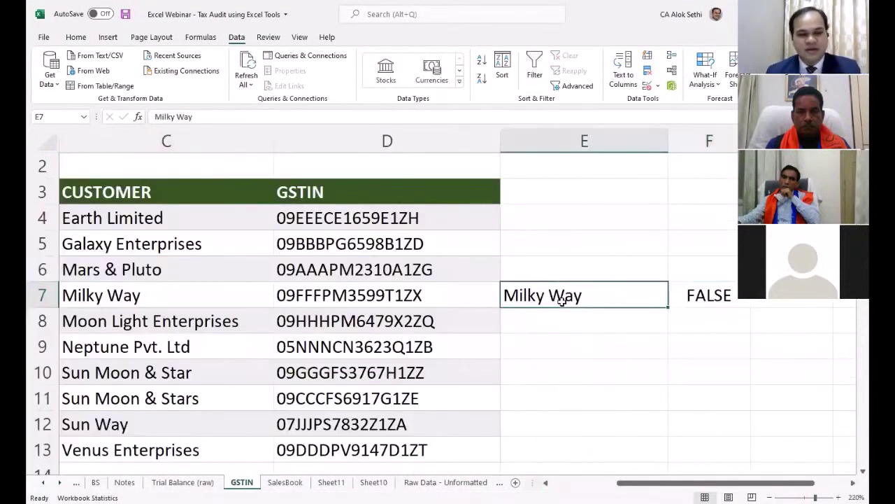
key(ctrl+c)
key(Escape)
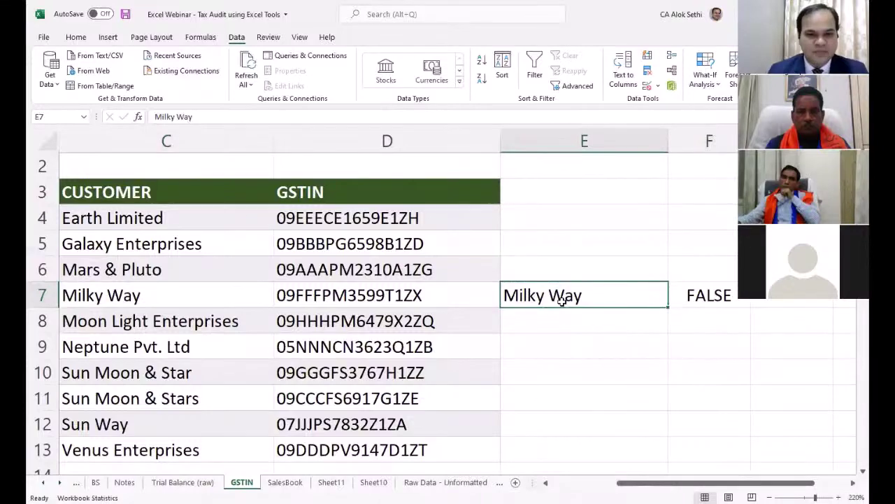
key(Left)
key(Left)
key(Left)
key(Right)
key(Right)
key(Right)
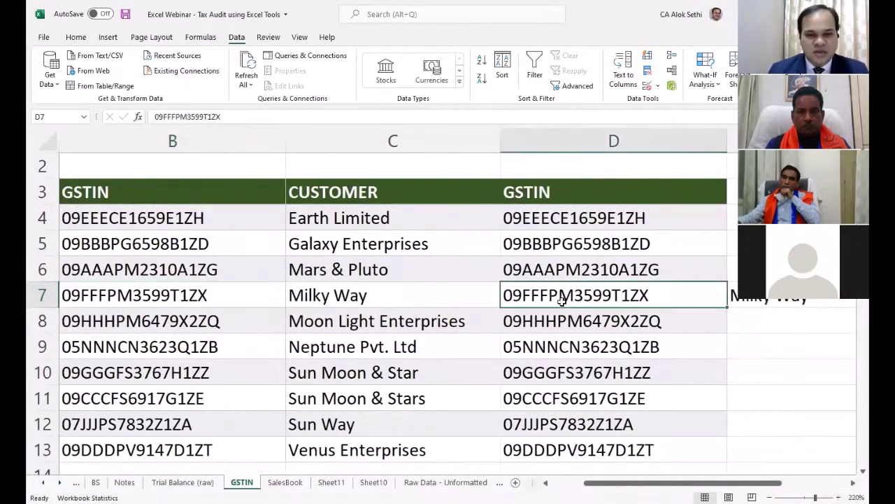
Insert two extra spaces between Sun and Moon in the customer name Sun Moon & Star in cell C10
key(Down)
key(Left)
key(Left)
key(Left)
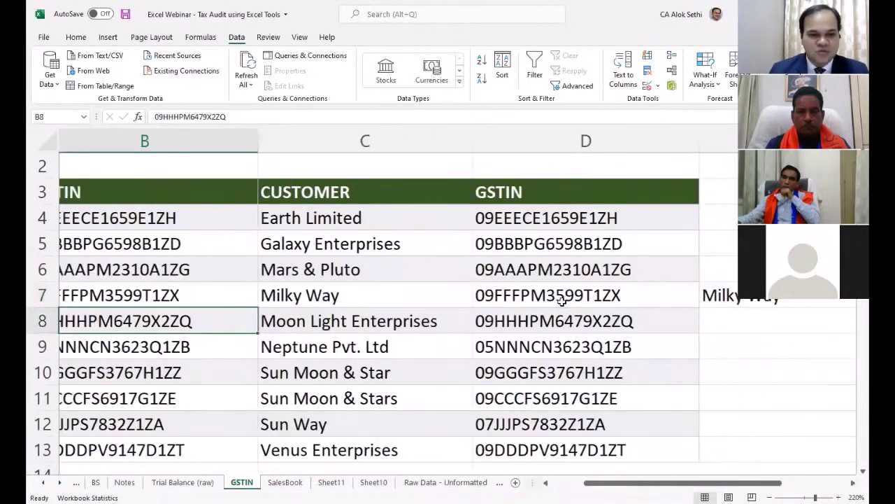
key(Right)
key(Down)
key(Down)
key(F2)
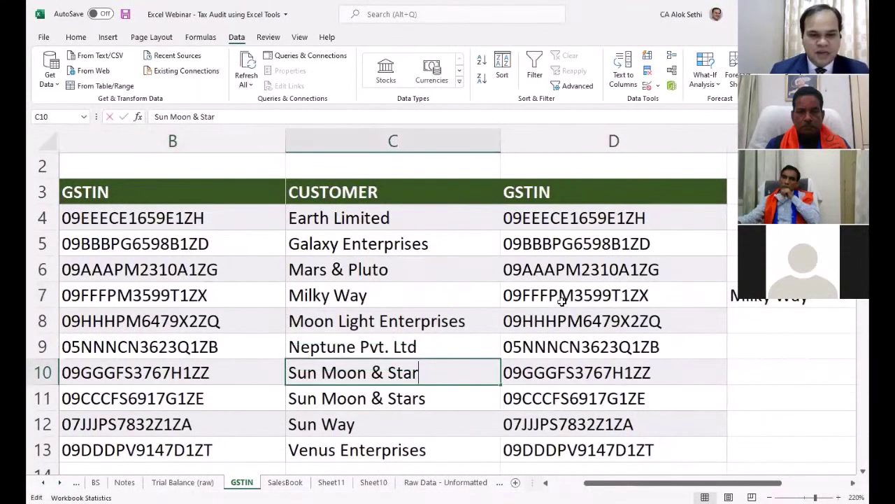
key(Left)
key(Left)
key(Left)
key(Left)
key(Left)
key(Left)
key(Left)
key(Left)
key(Left)
key(Left)
key(Left)
key(Left)
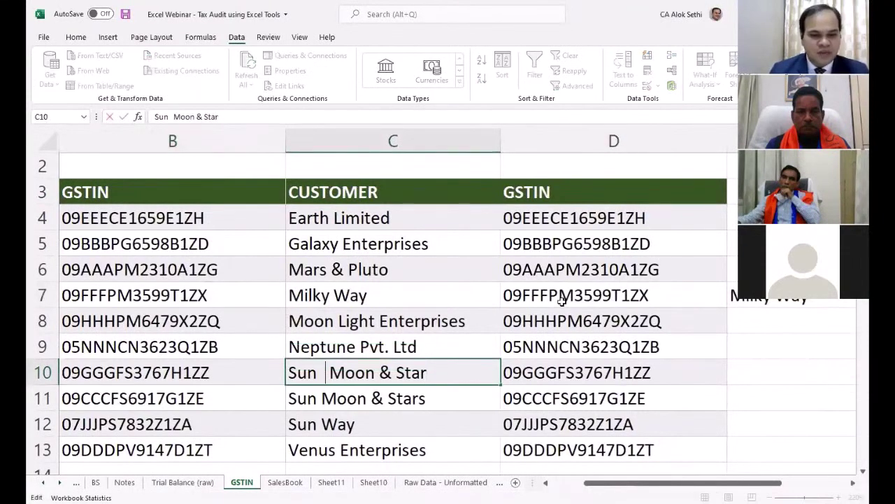
key(Return)
Insert two extra spaces between Sun and Moon in the customer name Sun Moon & Stars in cell C11
key(F2)
key(Left)
key(Left)
key(Left)
key(Left)
key(Left)
key(Left)
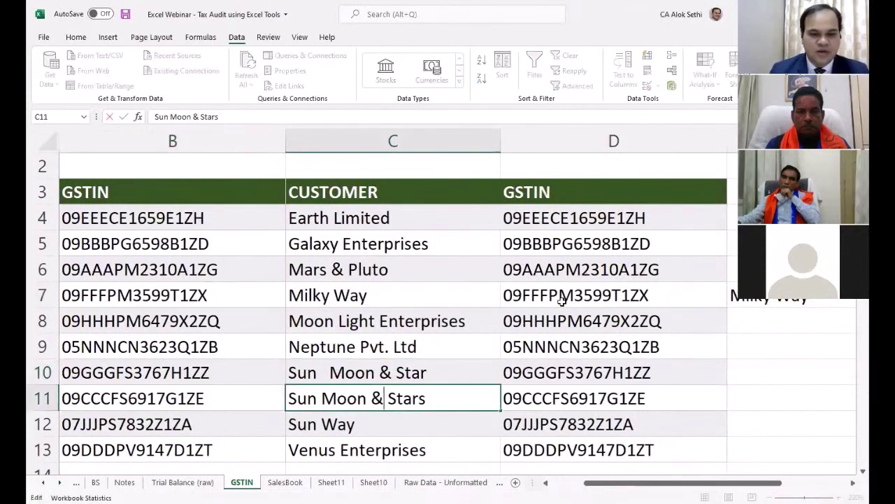
key(Left)
key(Left)
key(Left)
key(Left)
key(Left)
key(Left)
key(Left)
key(Return)
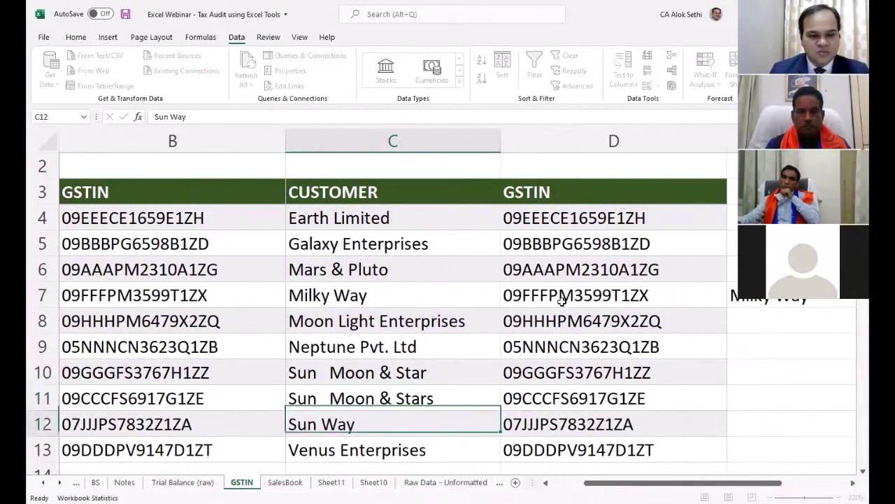
Insert two extra spaces between the words of the customer name Sun Way in cell C12
key(F2)
key(Left)
key(Left)
key(Left)
key(Return)
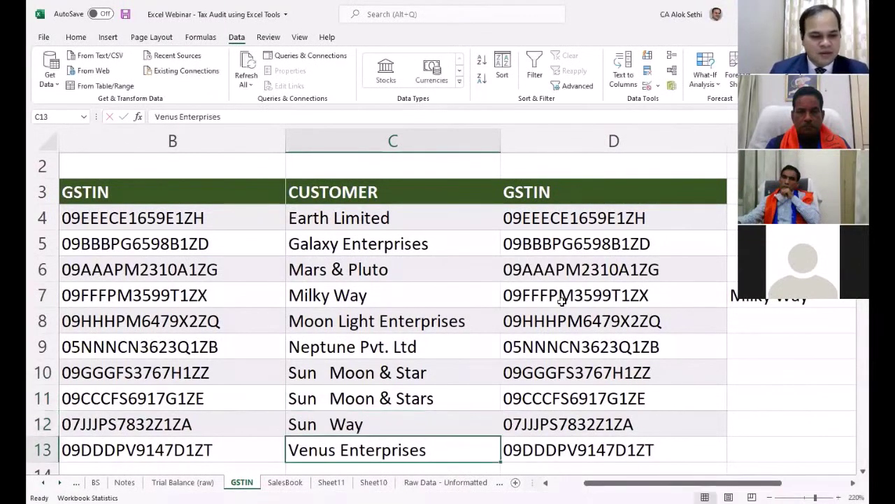
Insert two extra spaces between the words of the customer name Venus Enterprises in cell C13
key(F2)
key(Left)
key(Left)
key(Left)
key(Left)
key(Left)
key(Left)
key(Left)
key(Left)
key(Left)
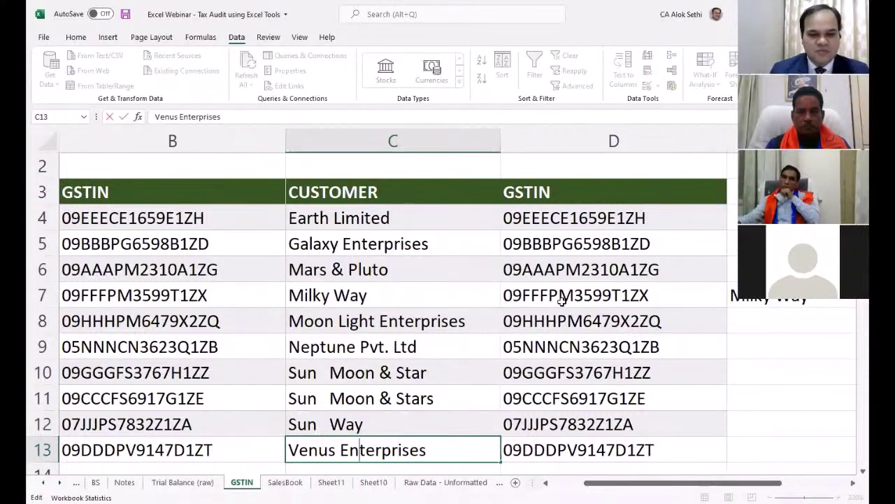
key(Left)
key(Left)
key(Return)
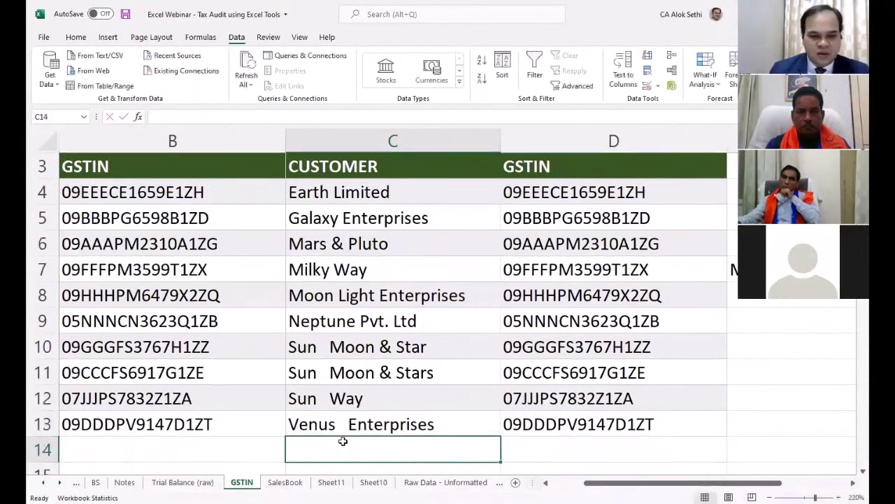
Return to SalesBook, include all values in the GSTN column filter, and look over the unfiltered rows
key(ctrl+Page_Down)
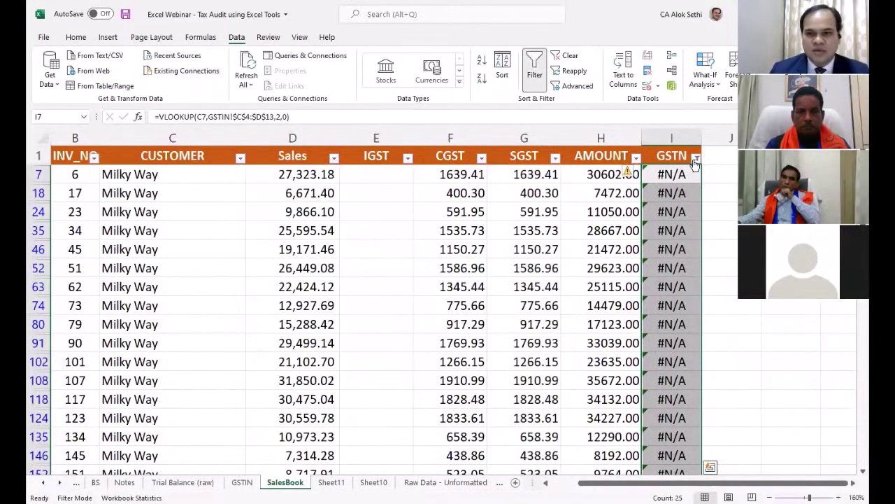
click(696, 159)
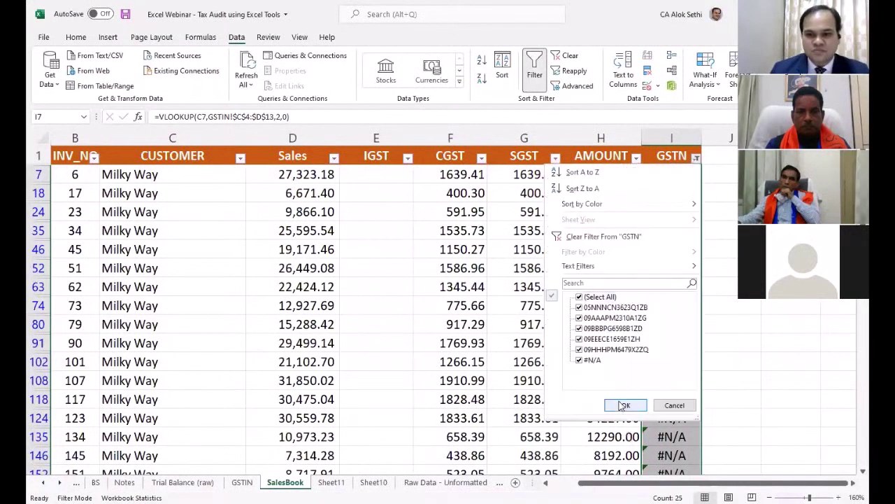
click(623, 405)
scroll(682, 342, down, 20)
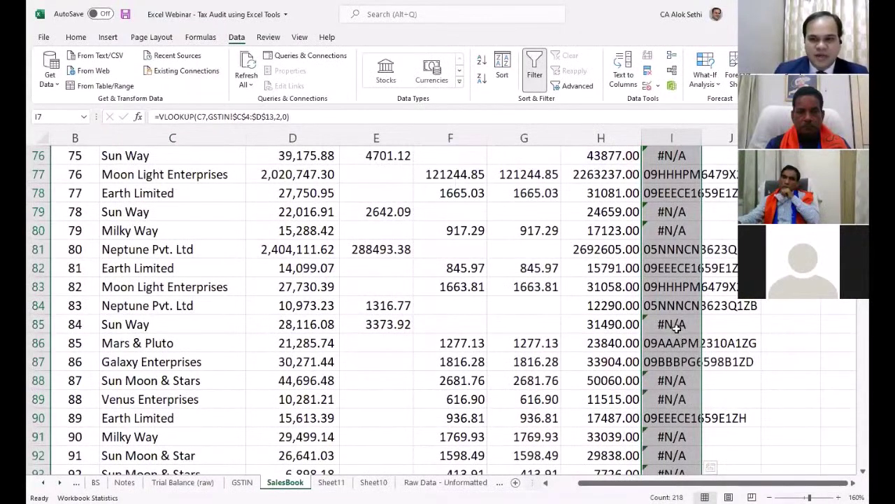
scroll(679, 329, up, 5)
scroll(690, 195, up, 20)
Filter the GSTN column to only #N/A entries and look through the affected customer names
click(697, 159)
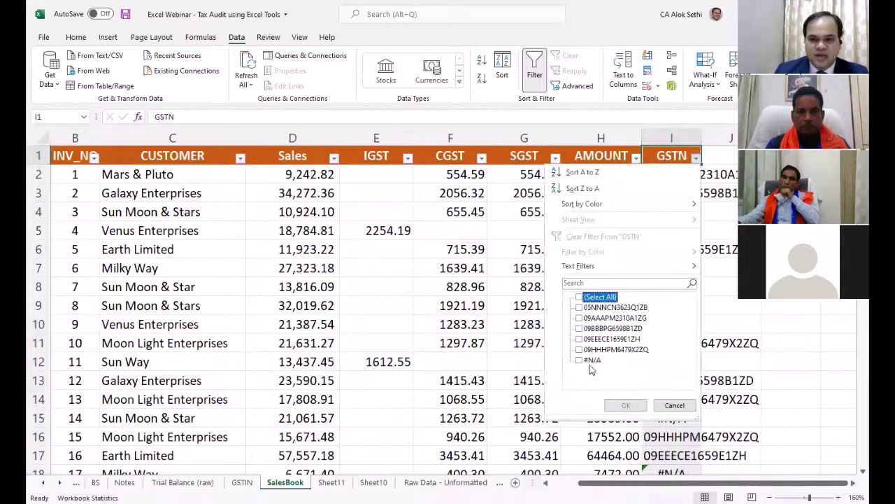
click(579, 359)
click(626, 405)
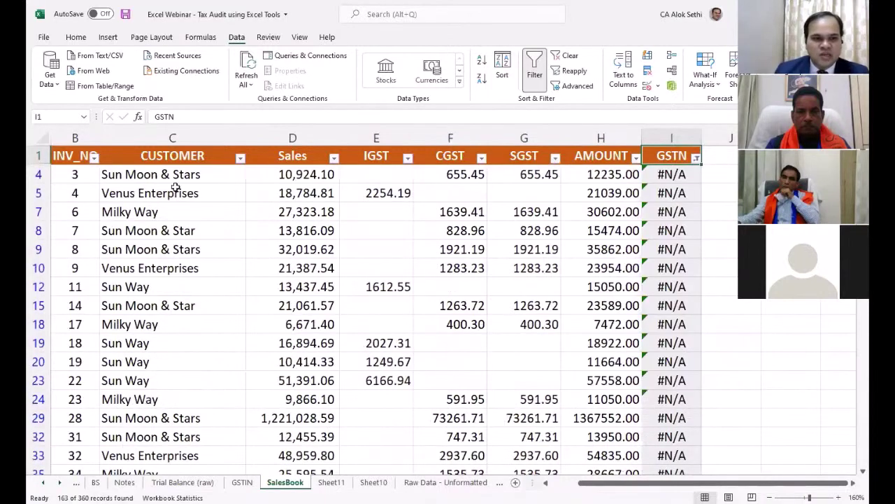
click(170, 180)
click(169, 193)
click(162, 249)
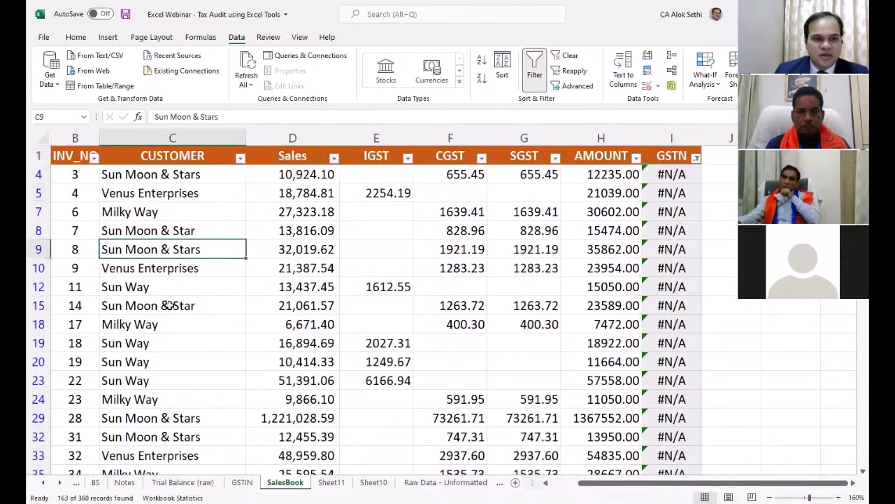
scroll(172, 314, down, 1)
scroll(171, 314, down, 7)
scroll(270, 465, up, 5)
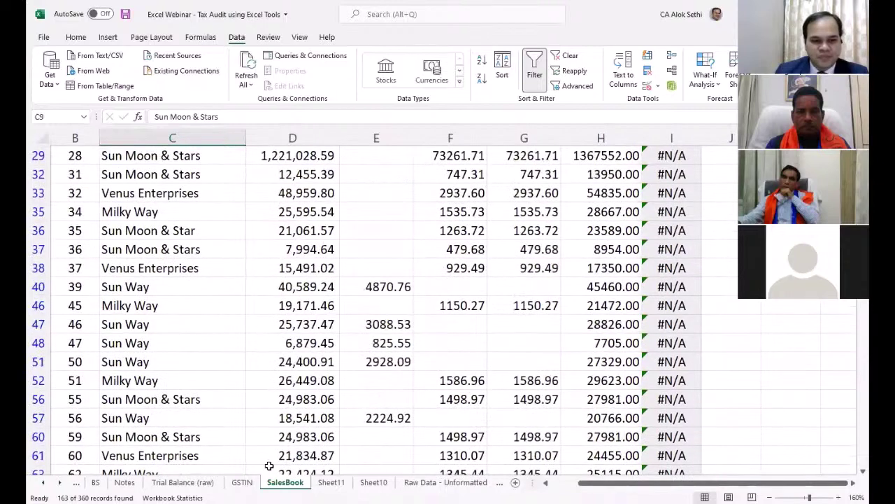
On the GSTIN sheet, delete the Milky Way comparison text in E7 and its comparison formula in F7
click(241, 482)
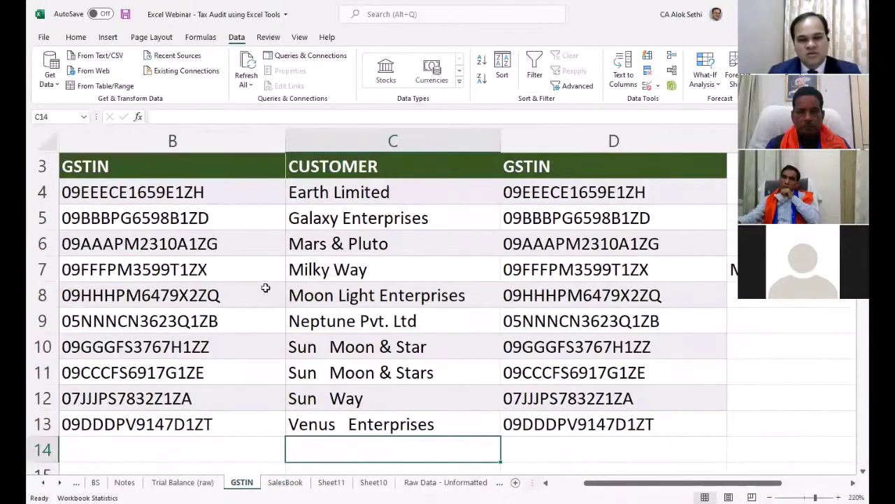
scroll(342, 381, up, 1)
click(353, 262)
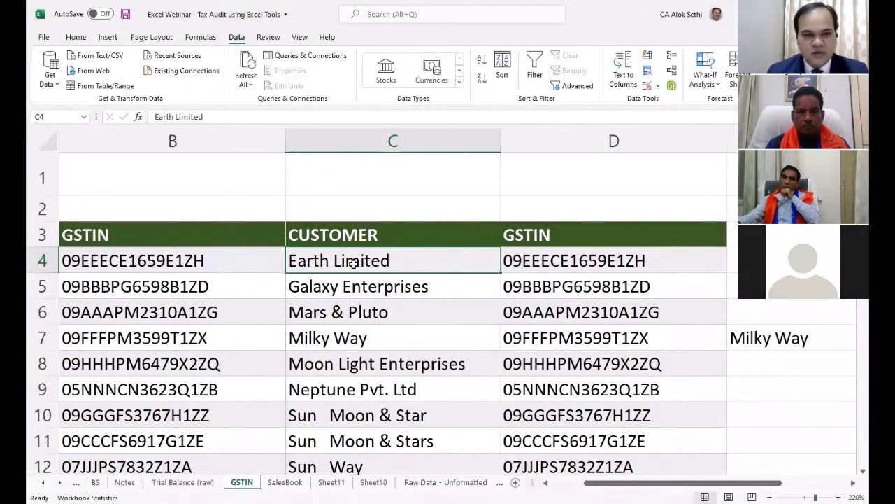
key(Right)
key(Right)
key(Right)
key(Down)
key(Down)
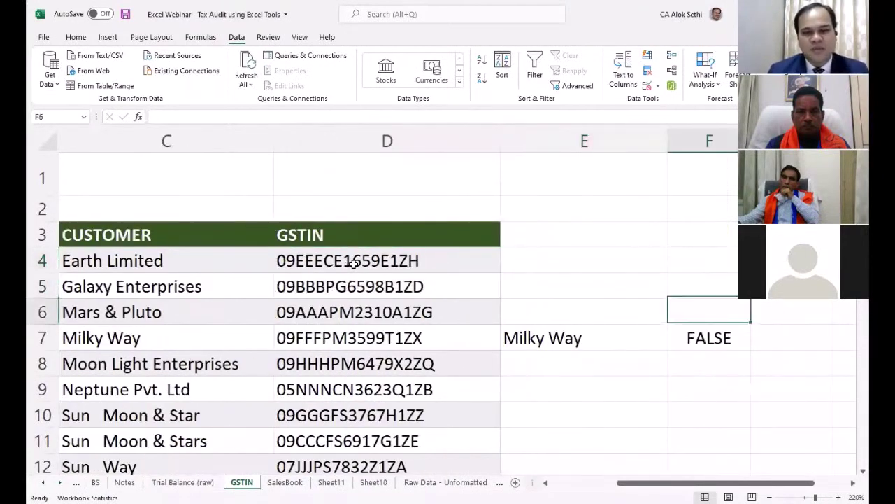
key(Down)
key(Down)
key(Up)
key(Delete)
key(Left)
key(Delete)
Enter the formula =TRIM(C4:C13) in cell E4 to strip extra spaces from all customer names
key(Up)
key(Up)
key(Up)
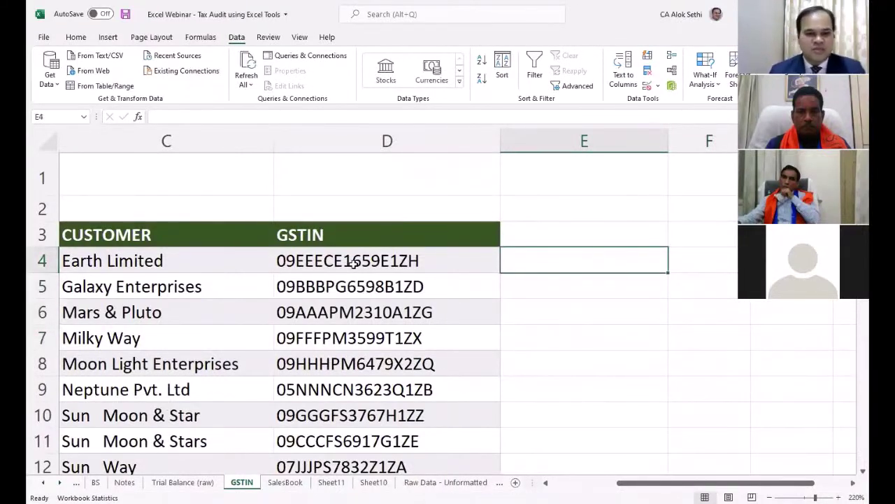
text(=)
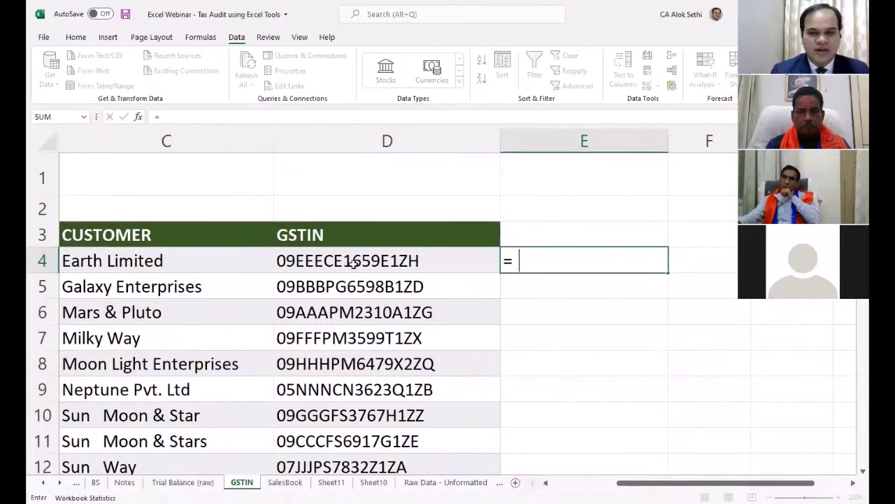
text(trim)
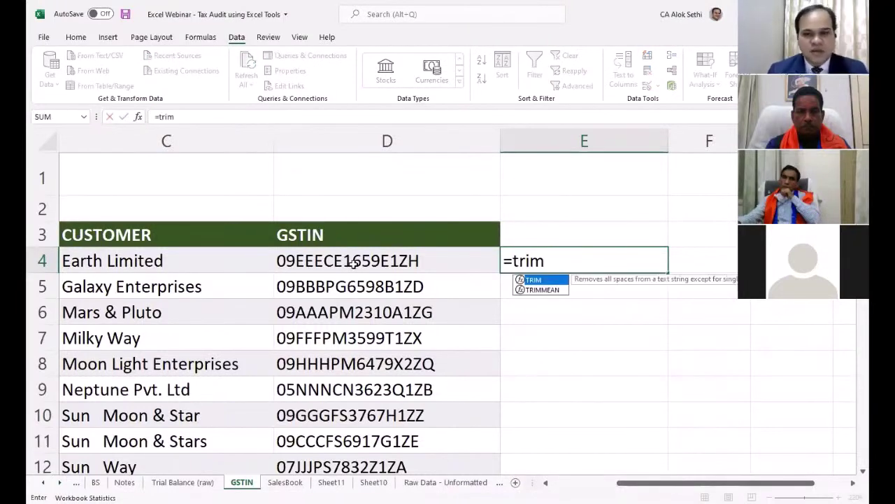
text(()
key(Left)
key(Left)
key(Left)
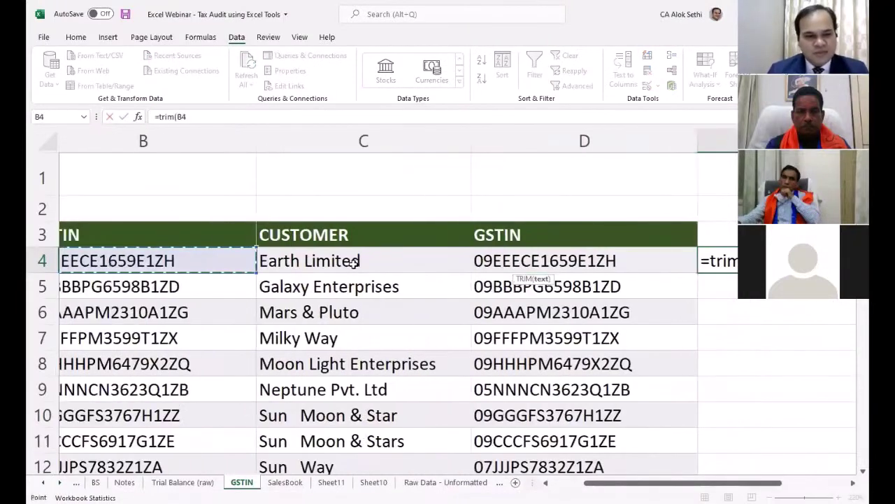
key(Right)
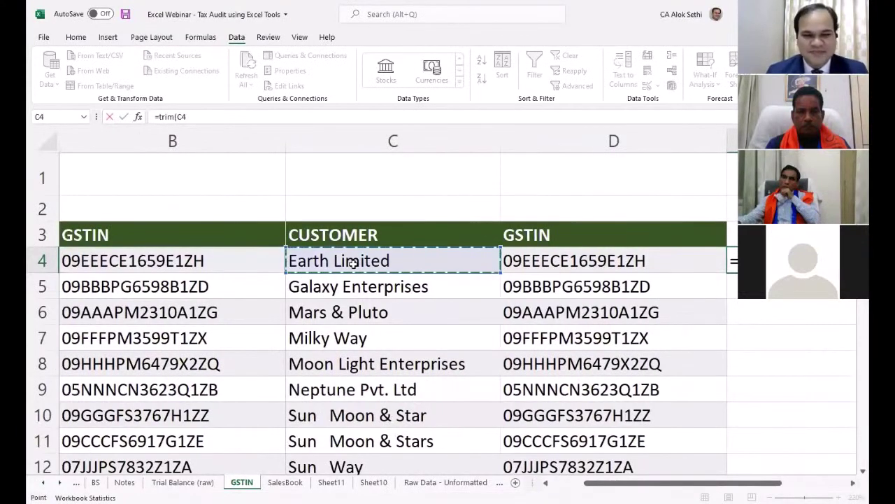
key(shift+Down)
key(shift+Down)
key(shift+Down)
key(shift+Down)
key(shift+Down)
key(shift+Down)
key(shift+Down)
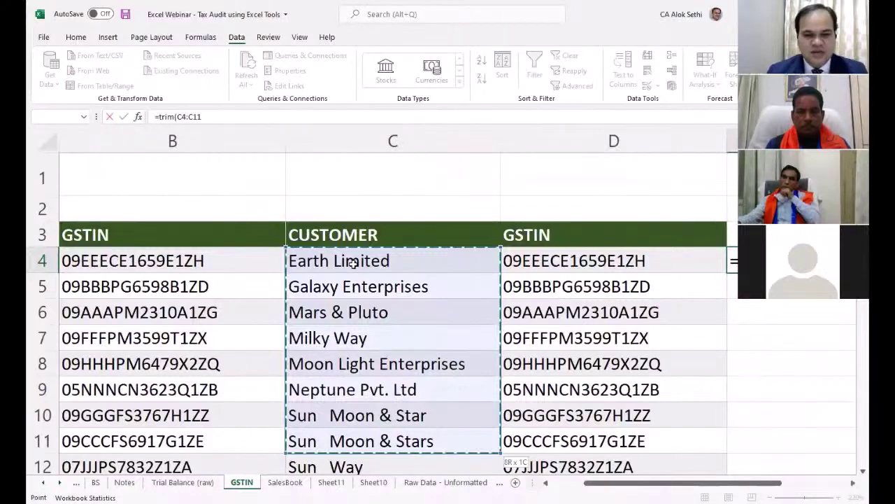
key(shift+Down)
key(shift+Down)
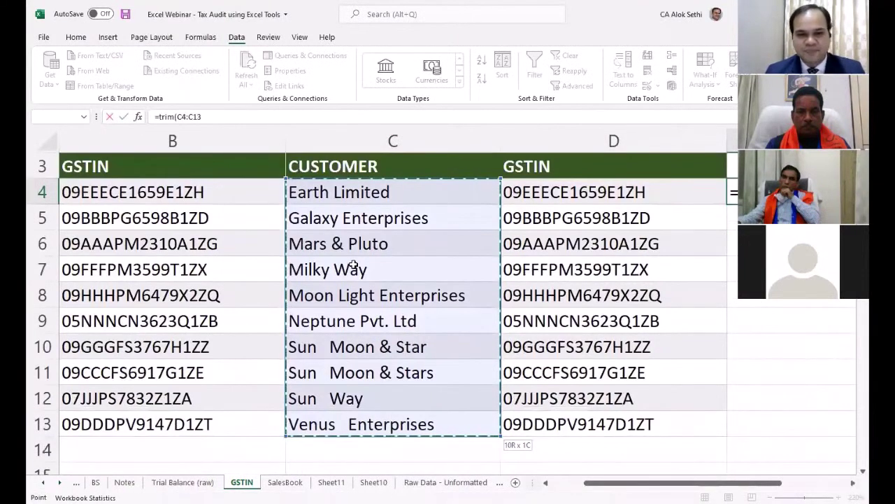
key(Return)
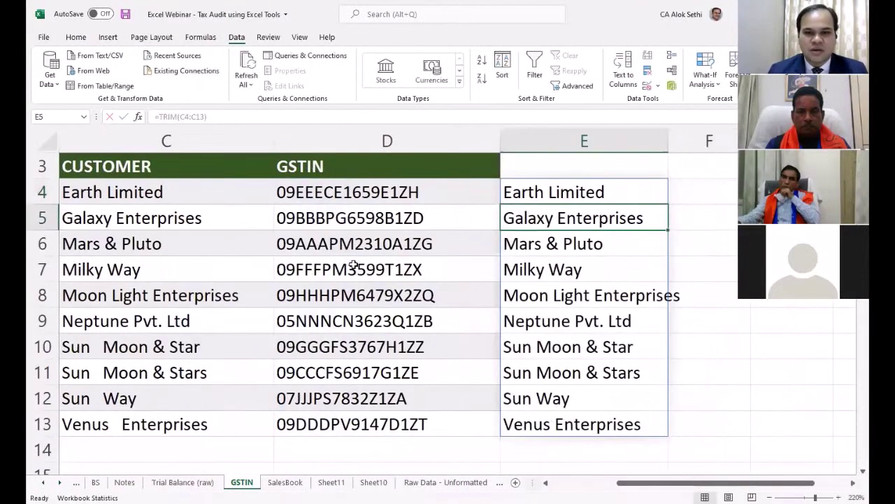
Compare the mis-spaced customer names in column C with their trimmed versions in column E
key(Left)
key(Left)
key(Down)
key(Down)
key(Down)
key(Down)
key(Down)
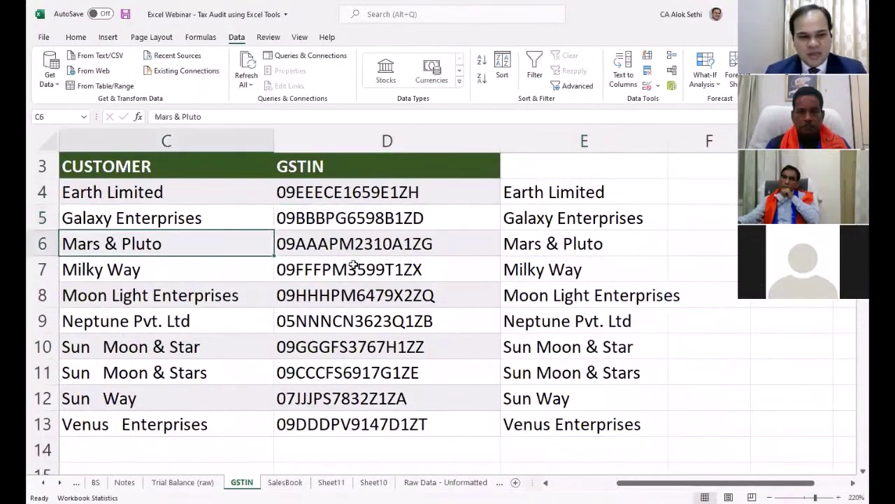
key(Down)
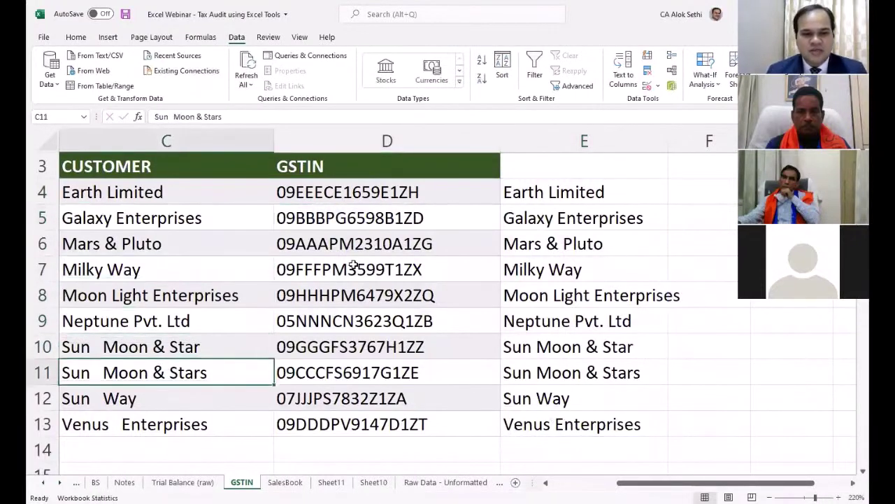
key(Right)
key(Right)
key(Right)
key(Left)
key(Up)
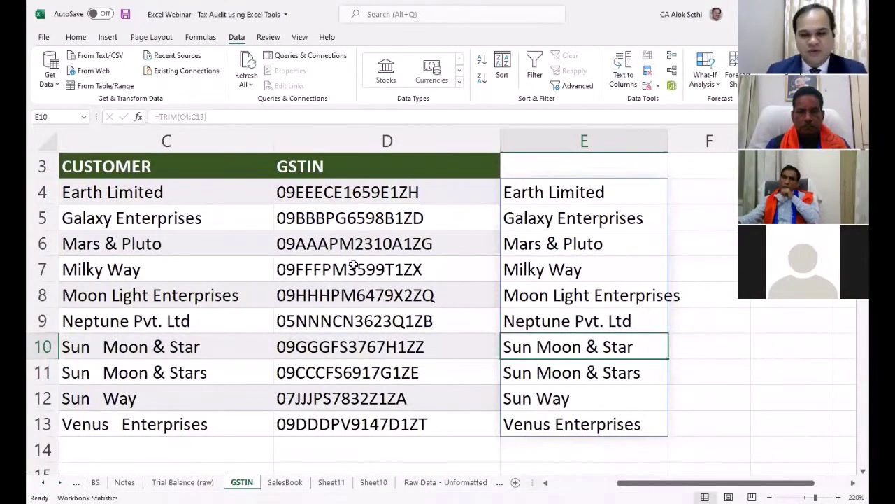
Copy the trimmed names in E4:E13 and paste them as values over the customer names starting at C4
drag(539, 184, 581, 419)
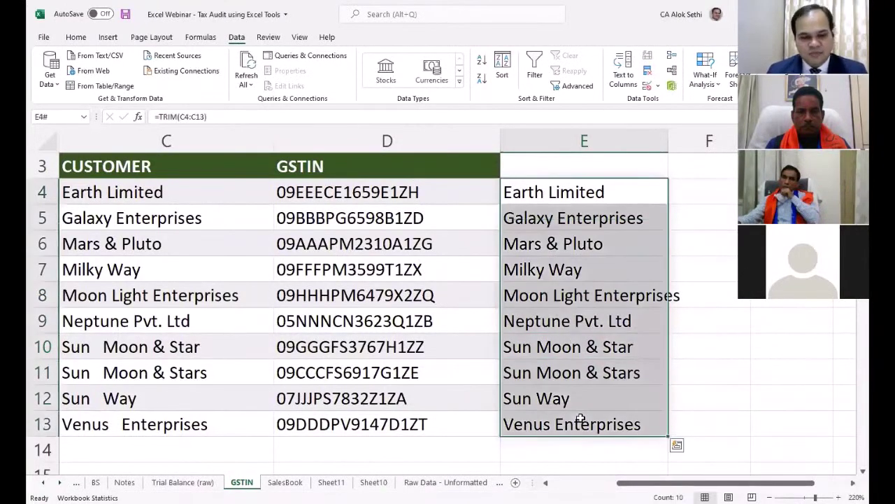
click(196, 195)
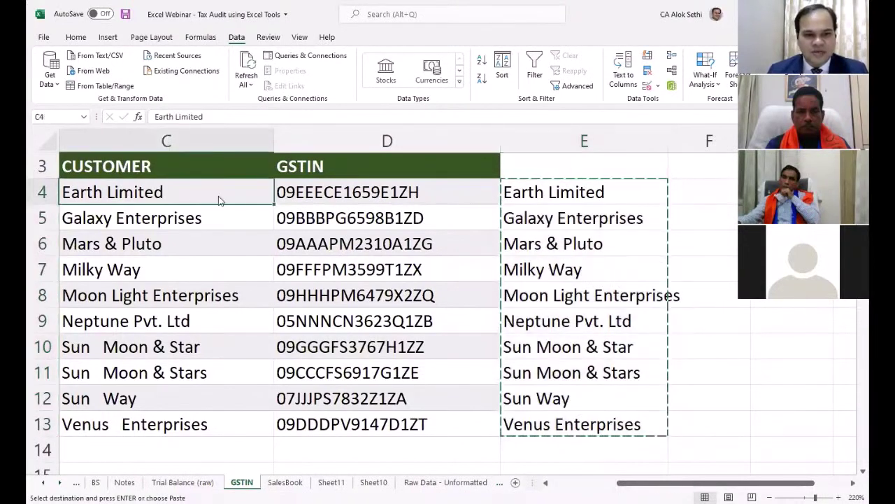
right_click(254, 250)
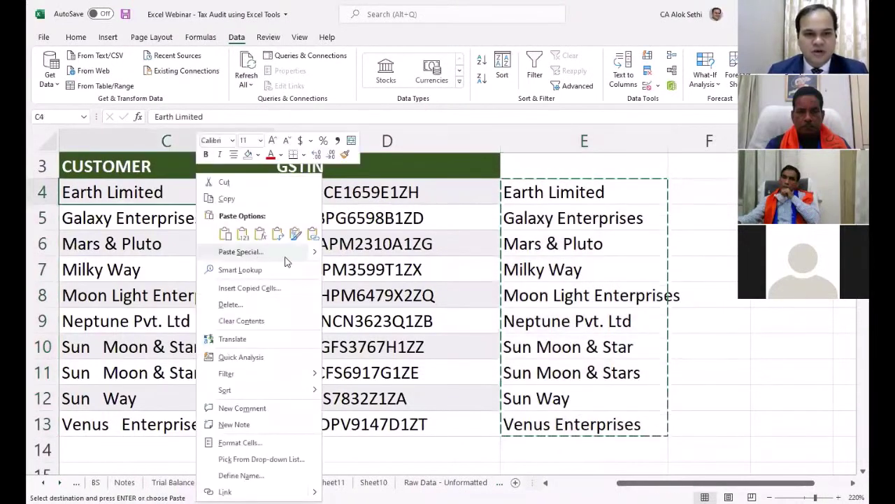
click(283, 253)
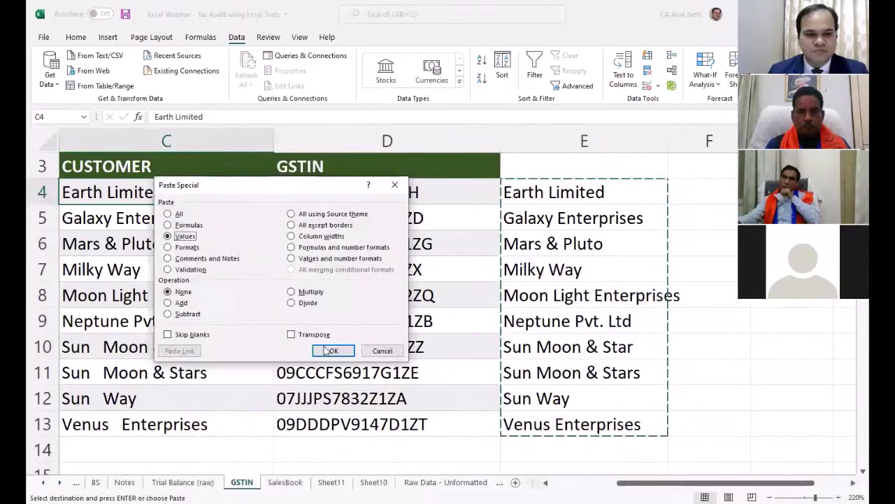
click(327, 350)
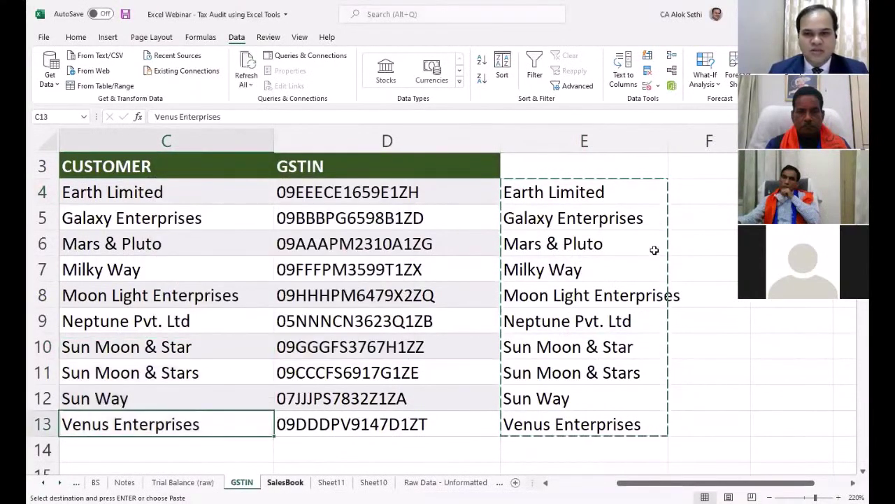
In SalesBook, check the GSTN filter list and the rows down the GSTN column for remaining #N/A errors
key(ctrl+Page_Down)
scroll(694, 200, up, 3)
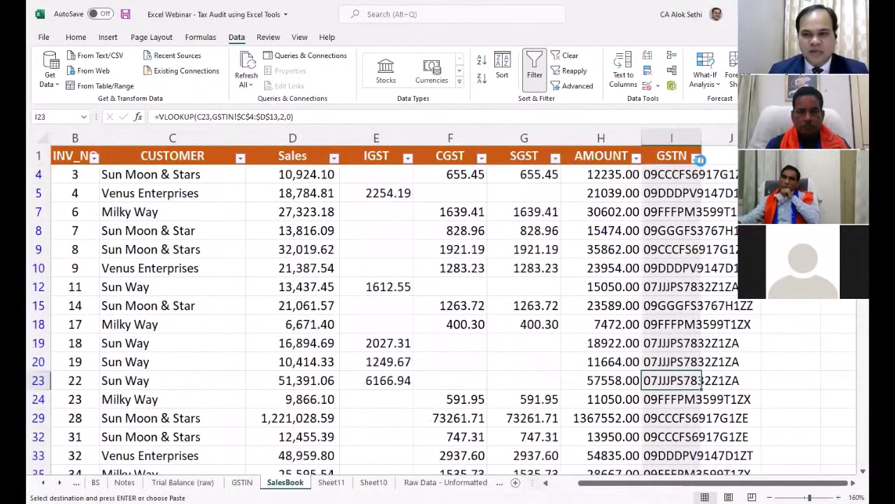
click(696, 156)
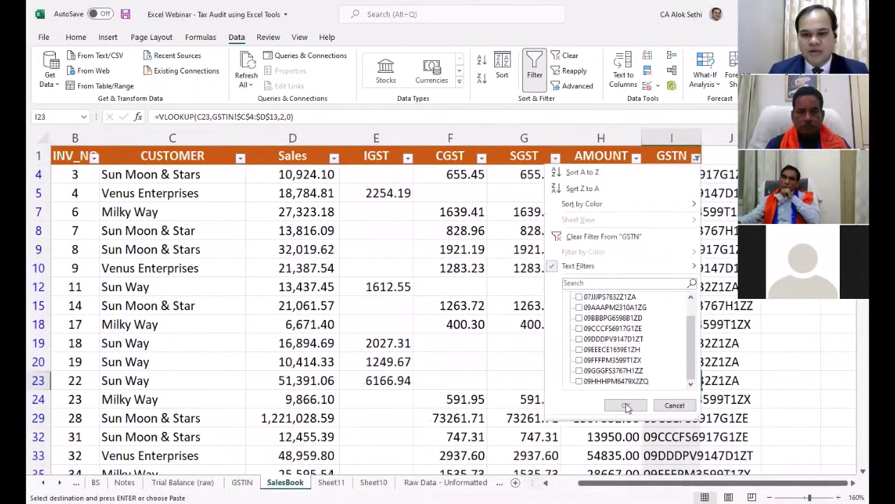
click(657, 200)
key(Page_Down)
key(Page_Down)
key(Page_Down)
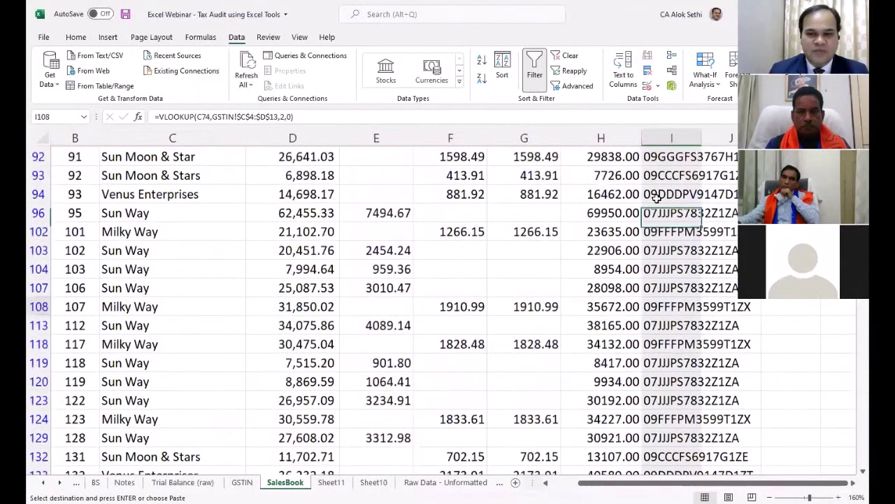
key(Page_Down)
key(Page_Down)
key(Page_Down)
key(Page_Down)
key(Page_Down)
key(Page_Down)
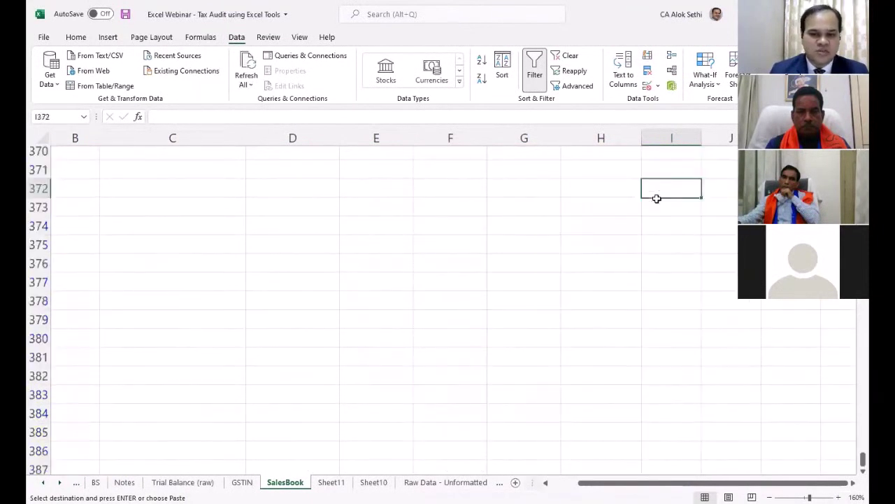
key(Page_Up)
key(Page_Up)
key(Page_Up)
key(Page_Up)
key(Page_Up)
key(Page_Up)
key(Page_Up)
key(Page_Up)
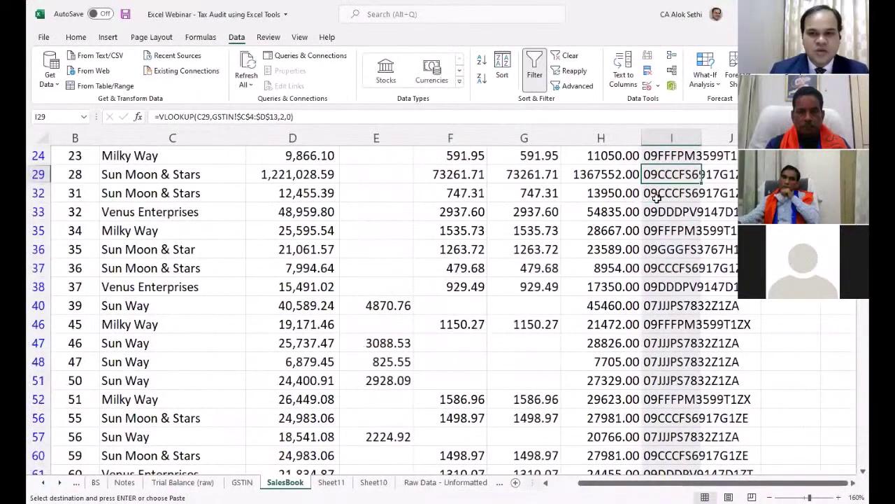
Widen the GSTN column in SalesBook to fit the full GSTIN numbers
key(ctrl+Home)
key(Right)
key(ctrl+Right)
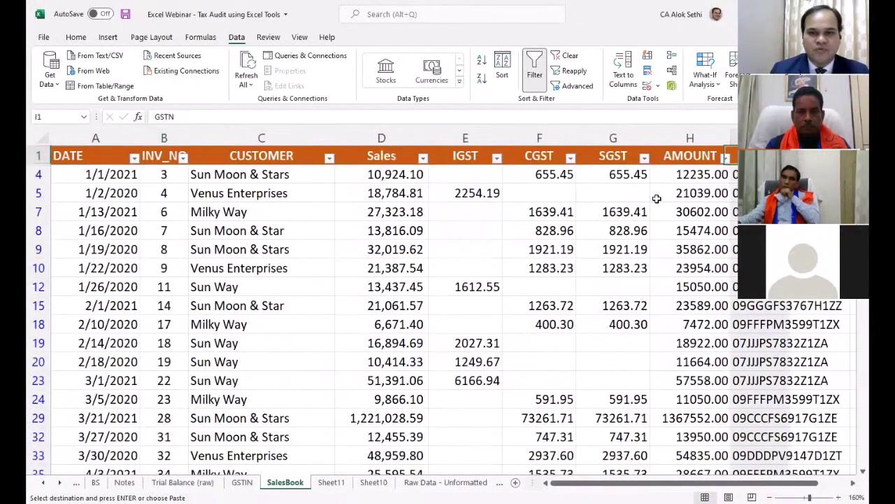
key(Right)
key(Right)
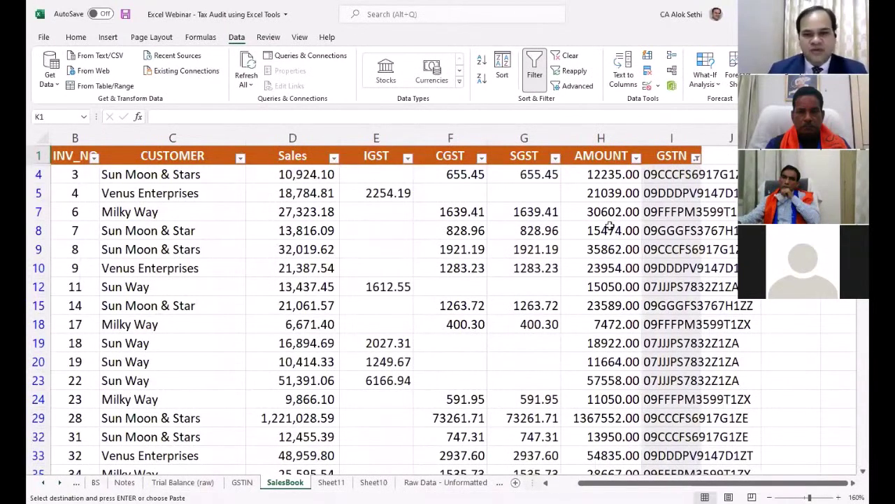
click(679, 230)
key(Right)
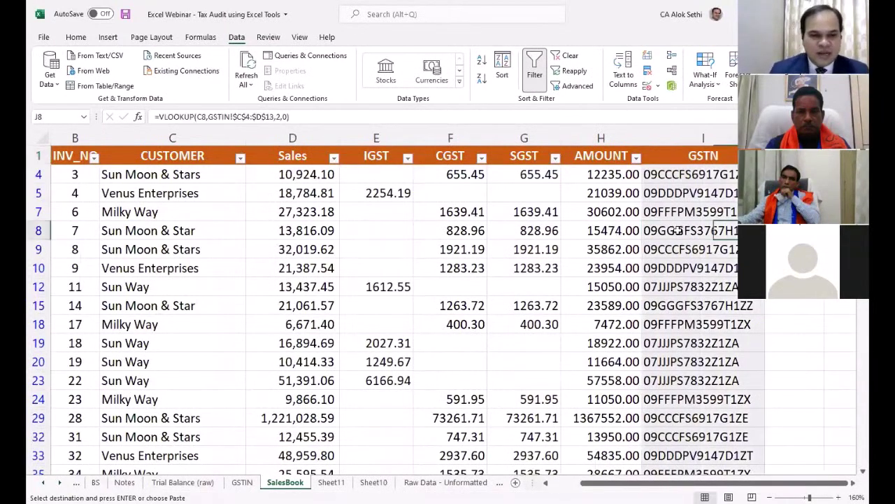
key(Right)
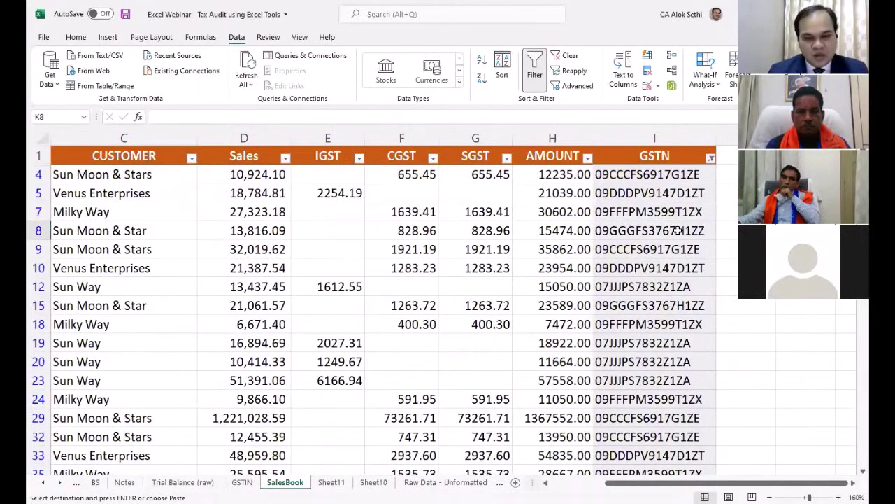
Remove the filter from the SalesBook data so that all sales rows are listed
key(Right)
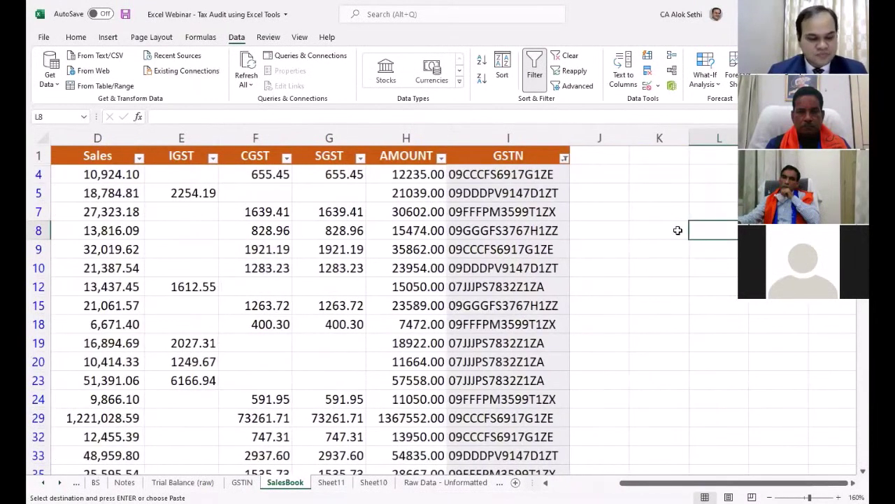
key(ctrl+a)
key(ctrl+z)
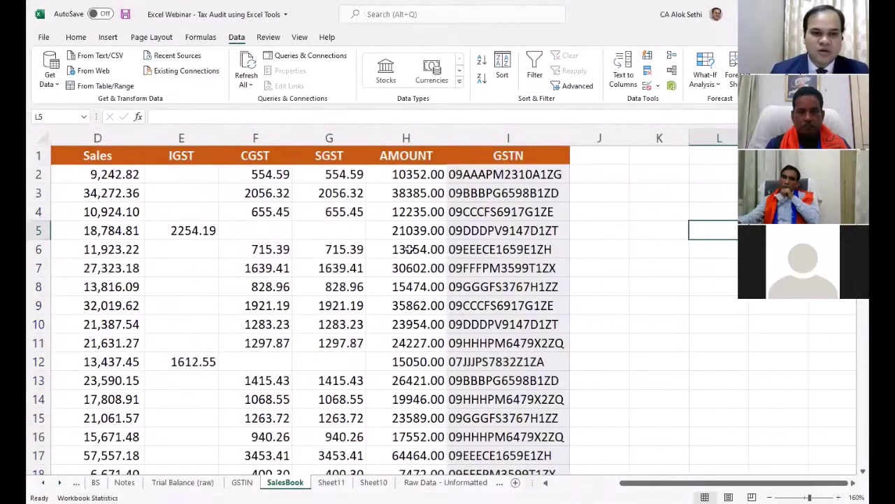
Enter the state code 09 in K1, and re-enter it as '09 to store it as text
click(222, 197)
click(584, 178)
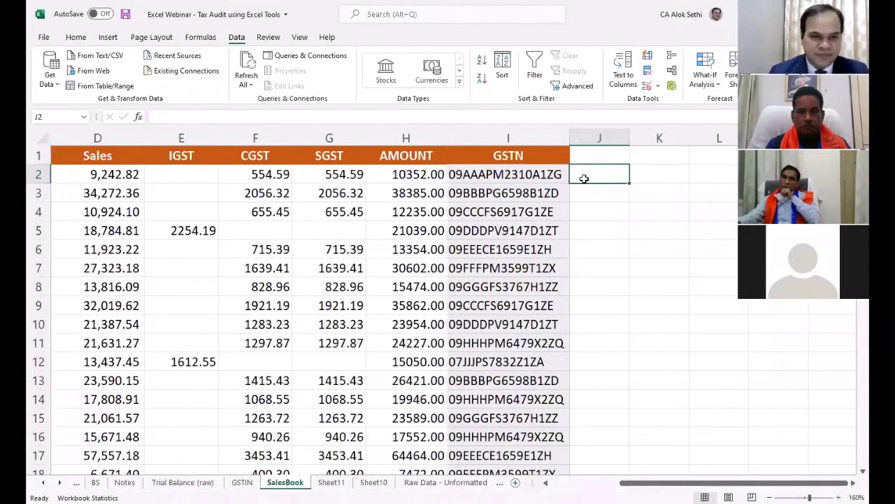
key(Right)
key(Up)
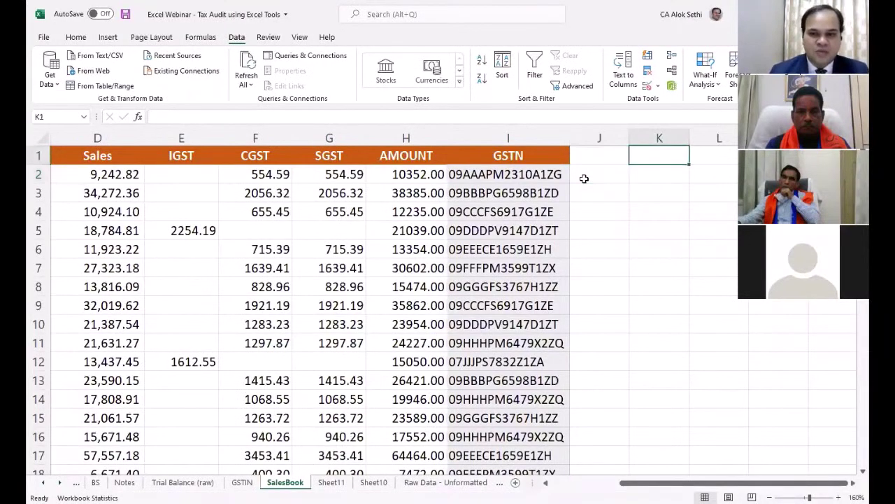
text(09)
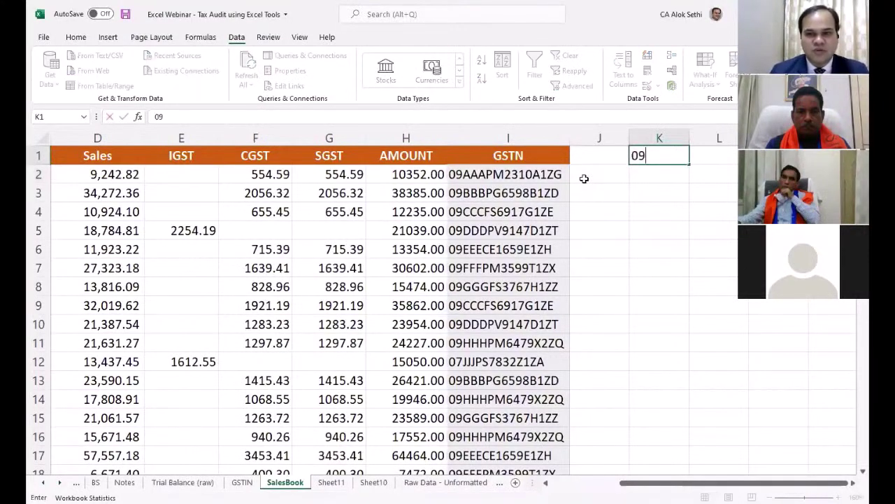
key(Return)
key(Up)
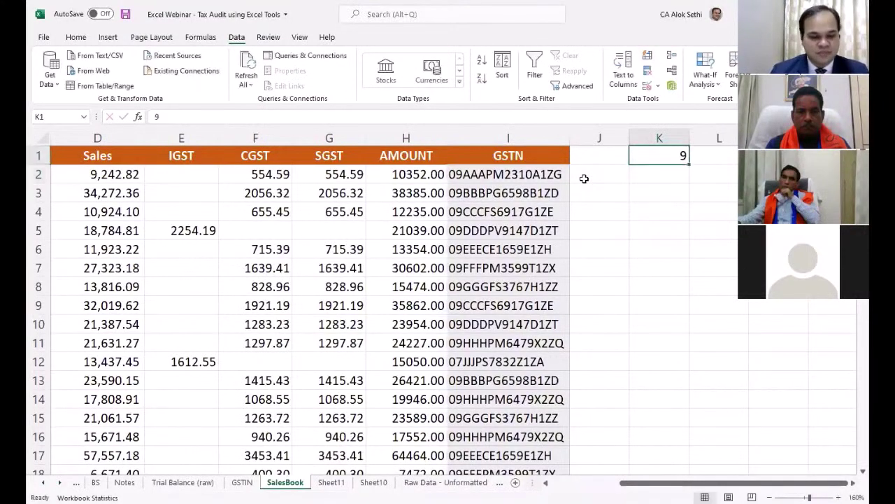
text('09)
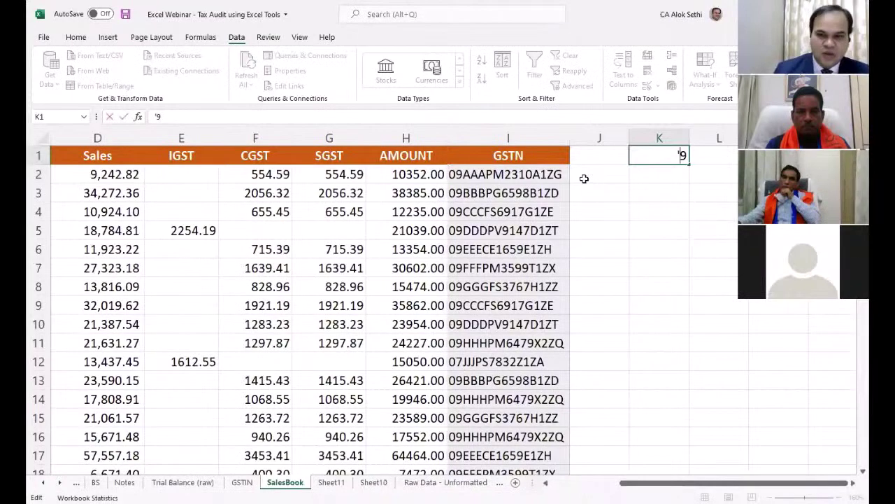
key(Return)
key(Down)
key(Down)
key(Down)
key(Down)
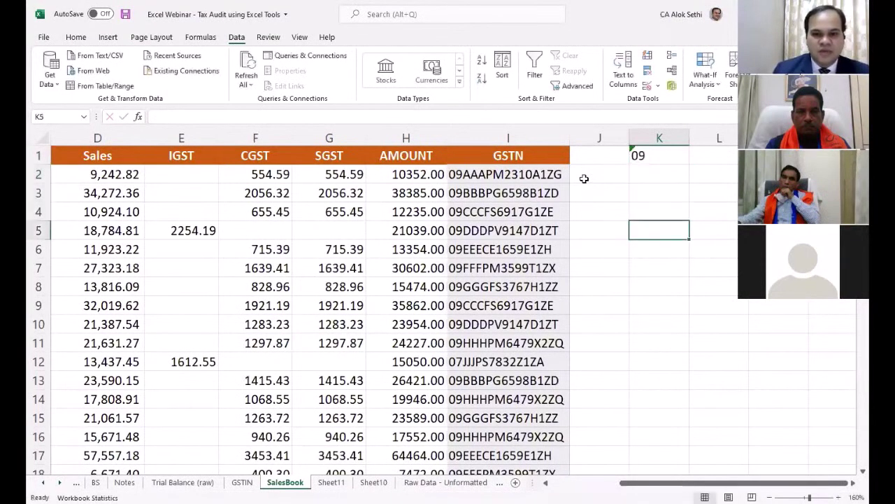
Examine the first two digits of the GSTIN numbers down the GSTN column to compare the customers' state codes
key(Left)
click(483, 361)
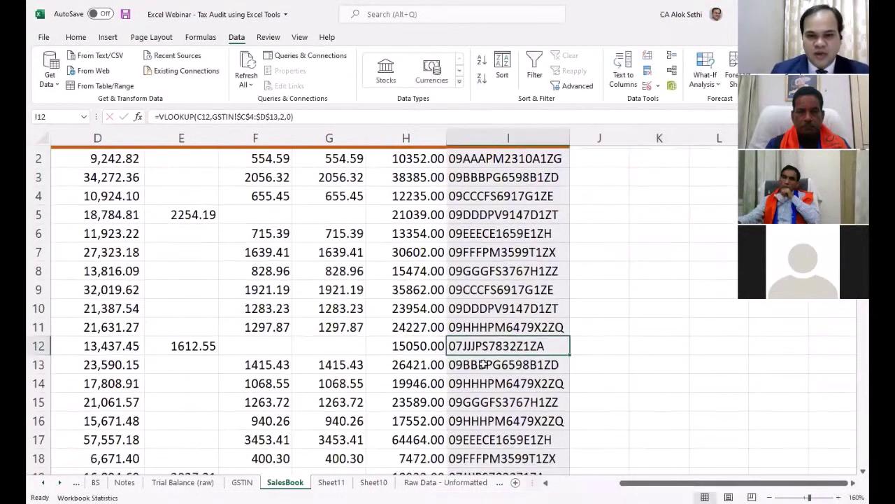
scroll(483, 335, down, 14)
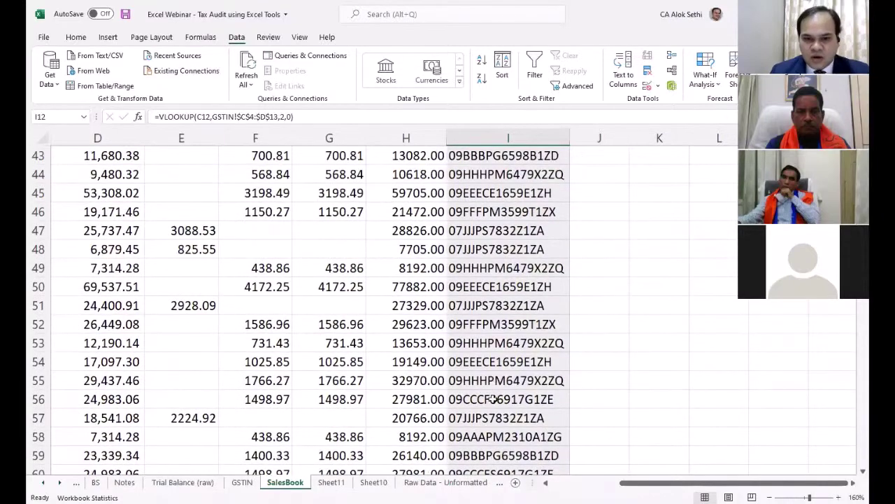
scroll(490, 399, down, 14)
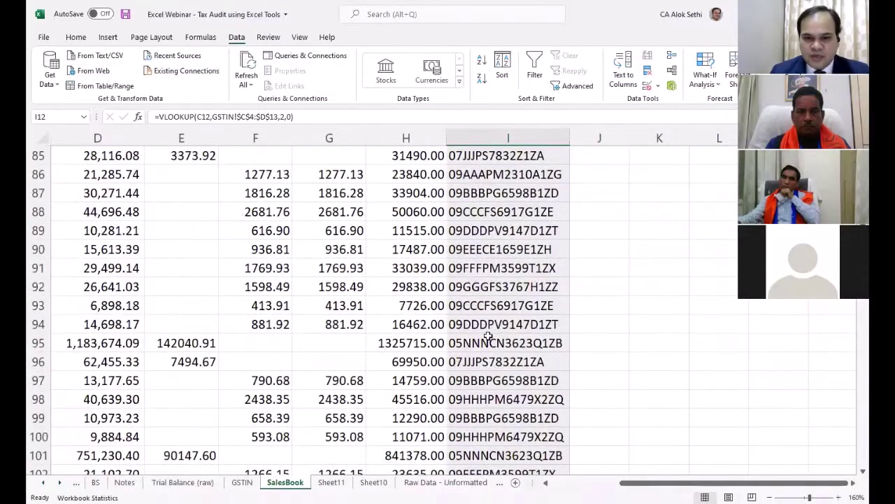
click(488, 344)
scroll(490, 357, down, 9)
scroll(489, 361, down, 3)
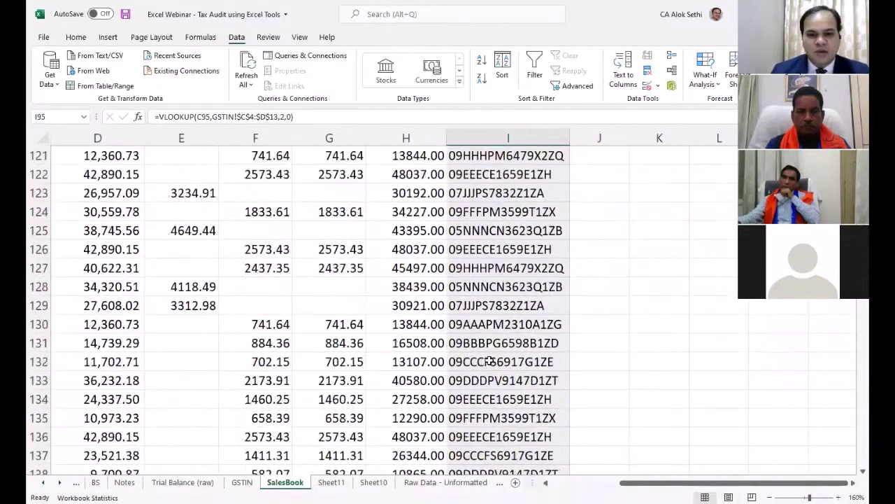
scroll(509, 419, up, 20)
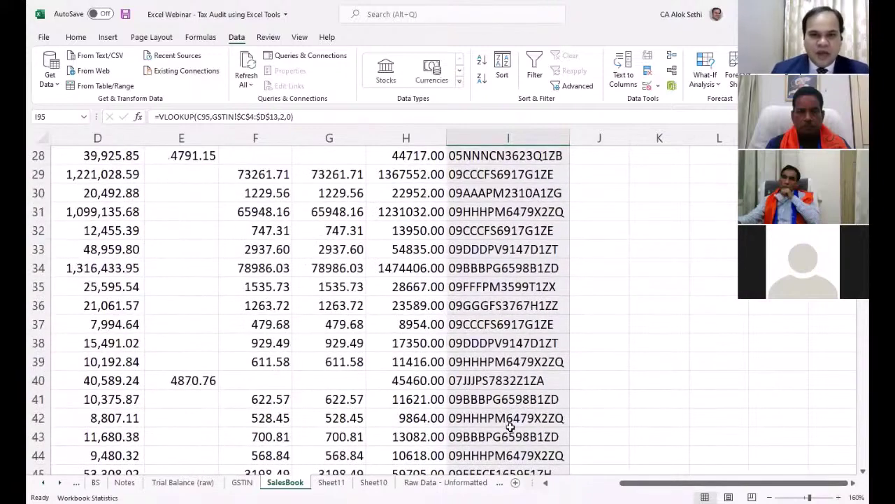
scroll(510, 413, up, 9)
Add the column heading State in J1, beside GSTN
click(590, 178)
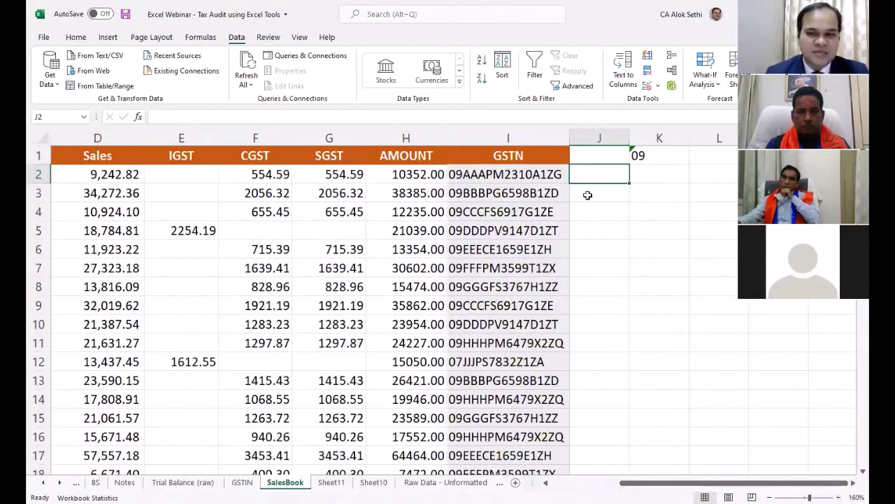
key(Up)
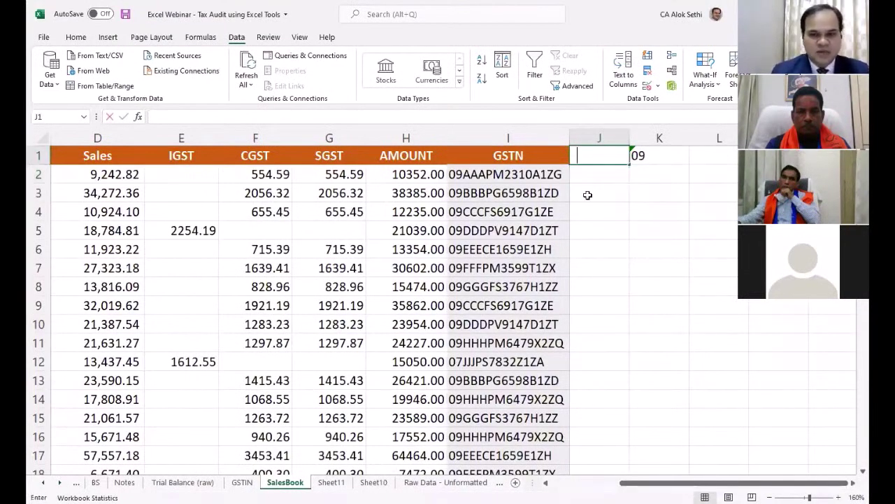
text(stat)
key(BackSpace)
key(BackSpace)
key(BackSpace)
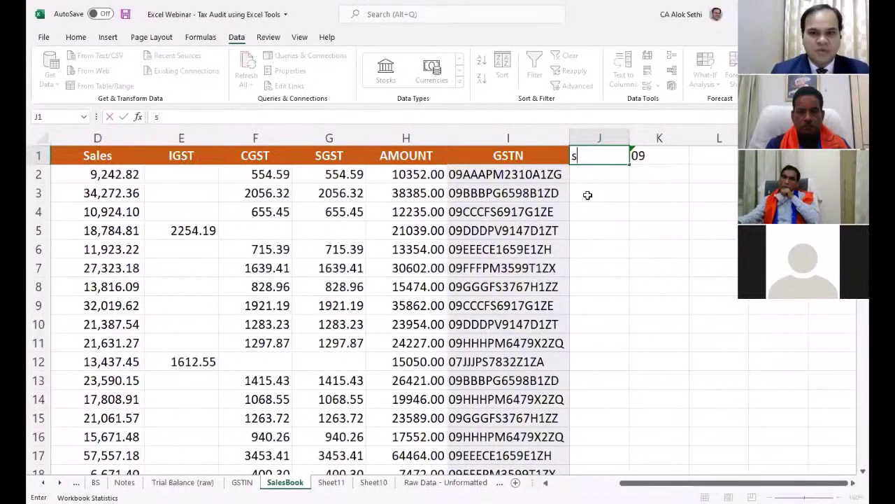
text(TATE)
key(Return)
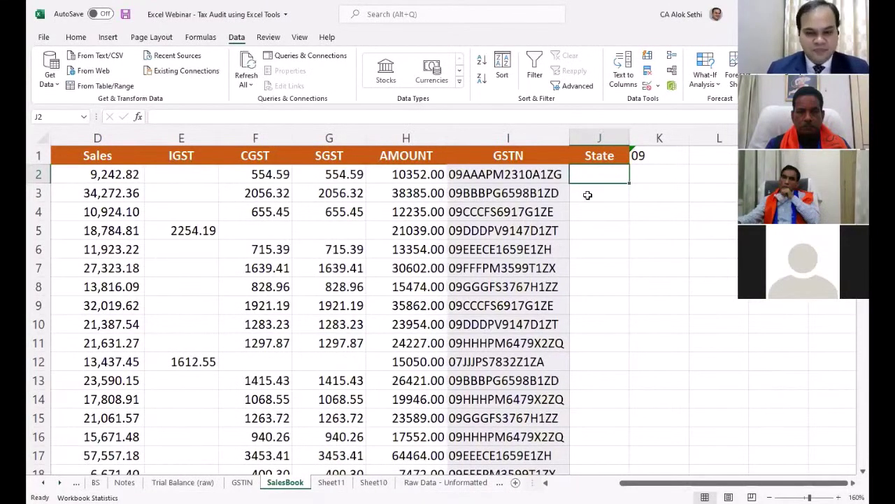
Enter =LEFT(I2,2) in J2 to extract the state code from the GSTIN
text(=)
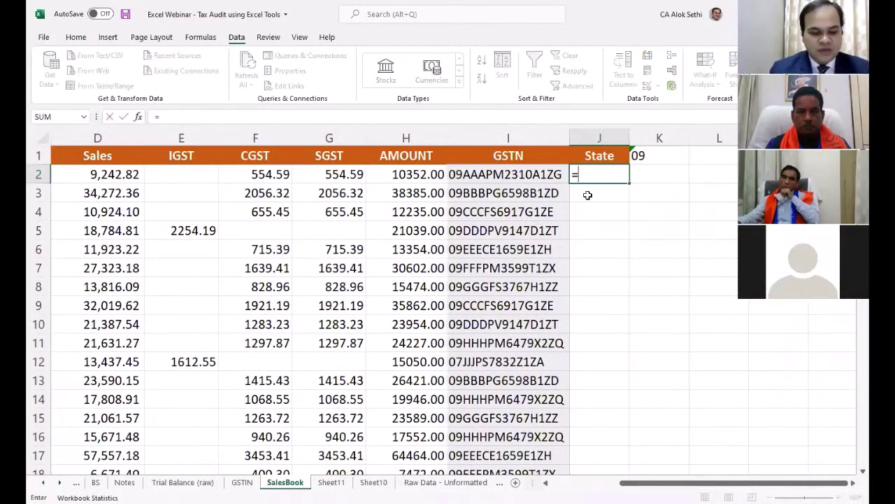
text(left)
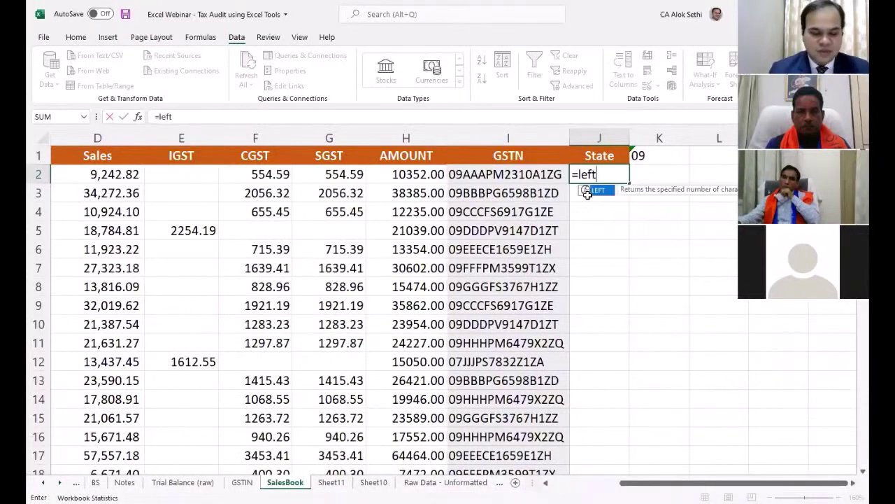
text(()
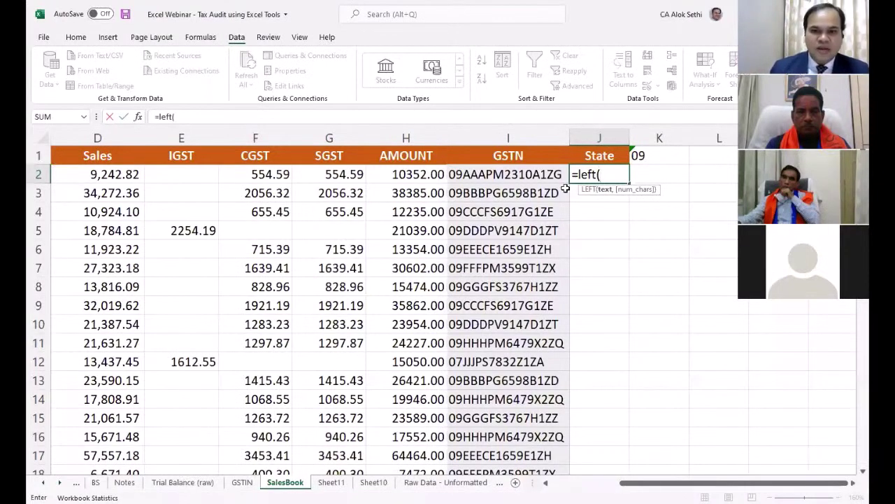
click(563, 181)
text(,2))
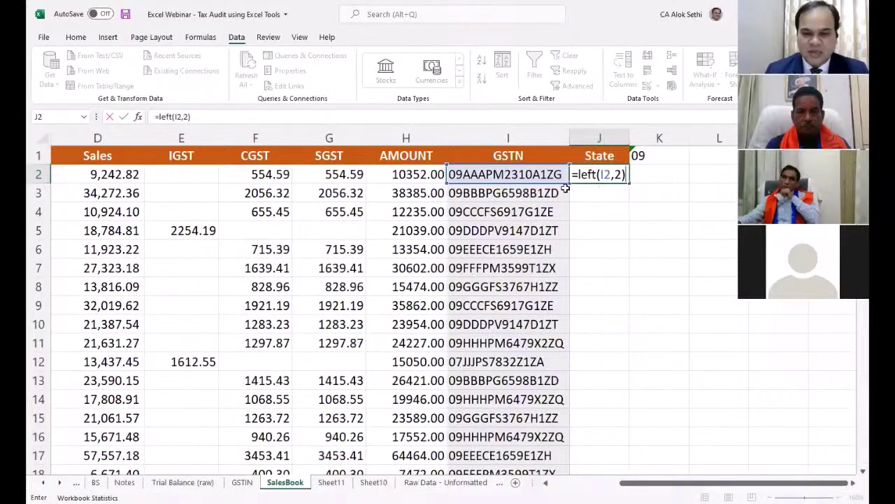
key(Return)
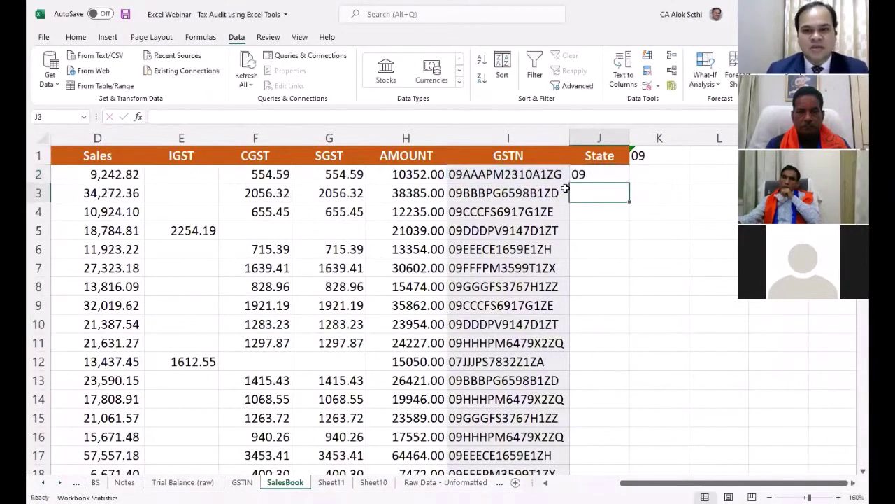
Fill the LEFT formula from J2 down the whole State column and review the extracted codes
key(Up)
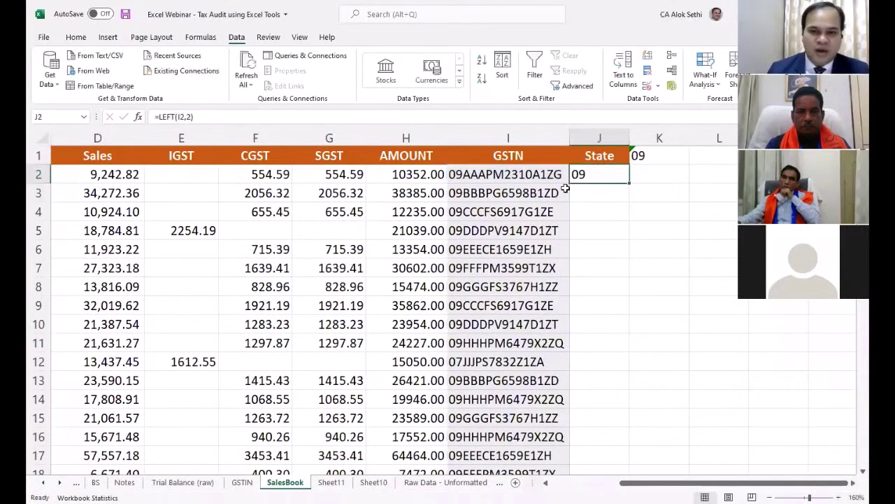
double_click(630, 184)
scroll(608, 343, down, 15)
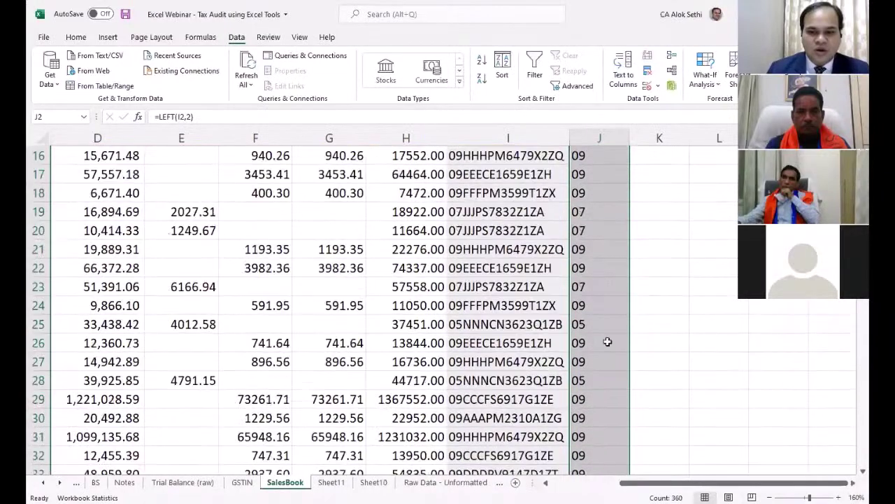
scroll(608, 347, down, 20)
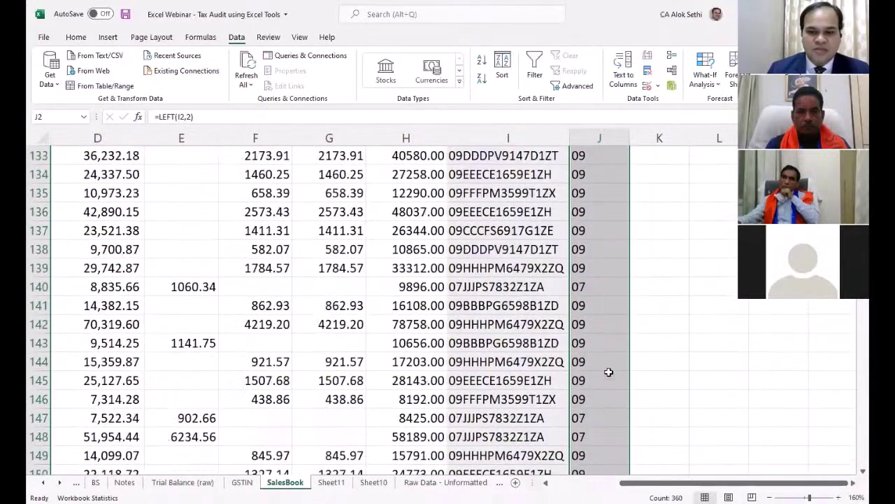
scroll(609, 371, up, 20)
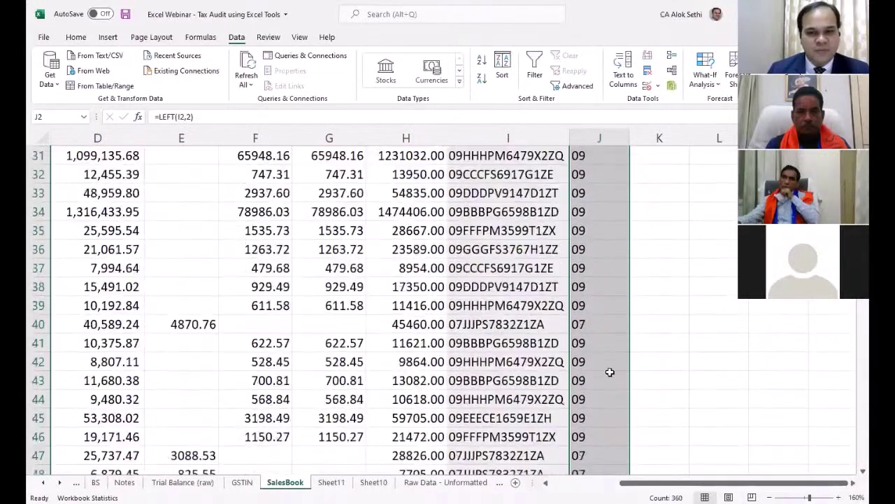
Turn on filters for the SalesBook data and filter the State column to show only 09
click(585, 227)
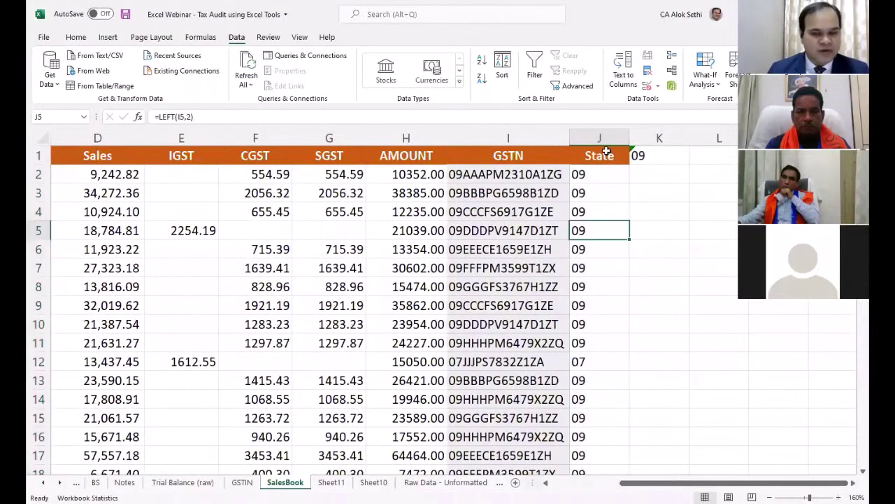
key(ctrl+a)
key(ctrl+shift+l)
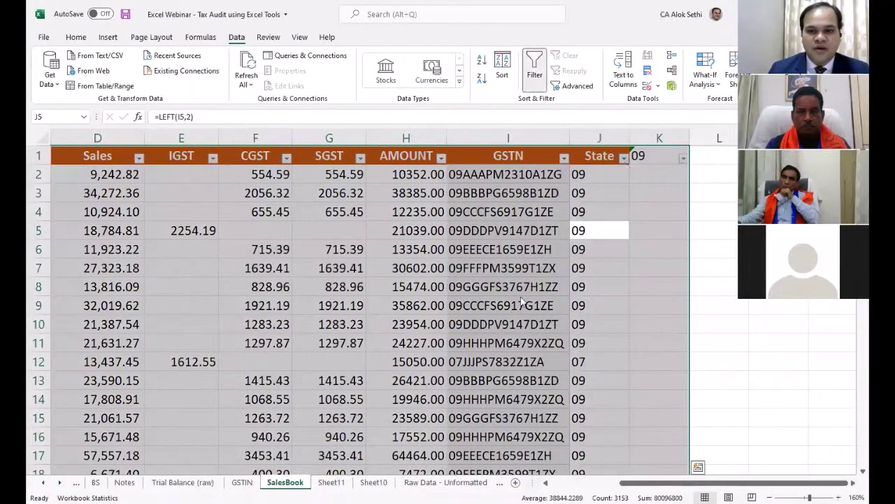
click(624, 158)
click(507, 296)
click(507, 328)
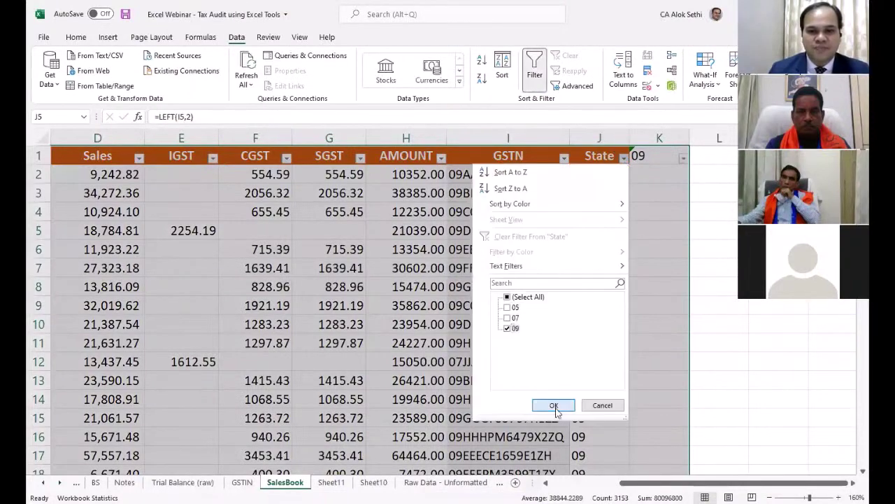
click(554, 406)
click(659, 210)
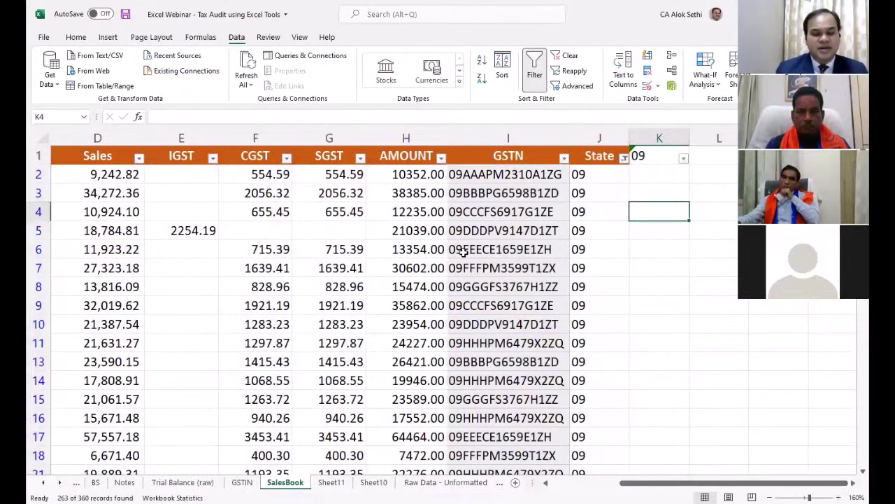
Check the text code in K1 and examine row 5 across the customer, tax, GSTN and State columns
key(Up)
key(Up)
key(Up)
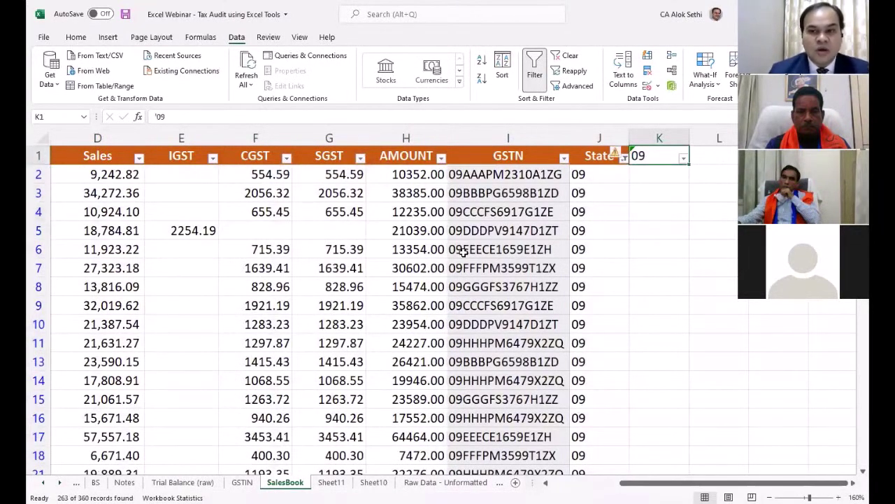
key(Down)
key(Down)
key(Down)
key(Down)
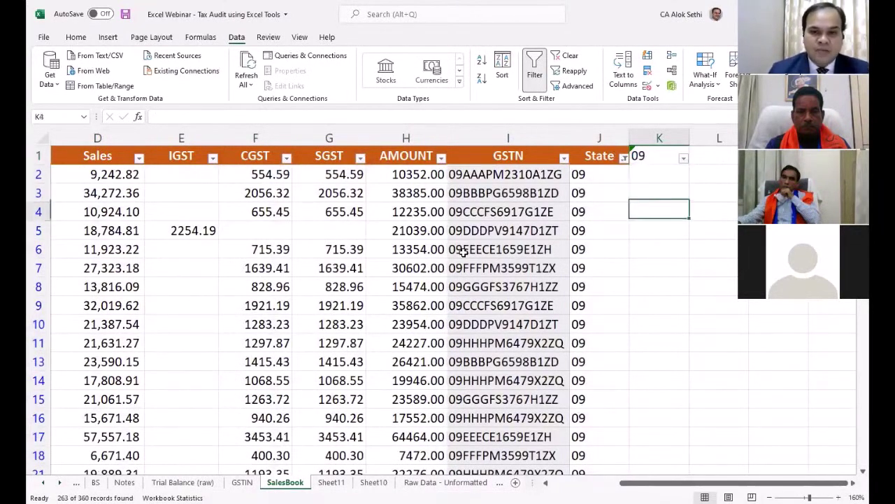
key(Left)
key(Left)
key(Left)
key(Left)
key(Left)
key(Left)
key(Left)
key(Left)
key(Left)
key(Left)
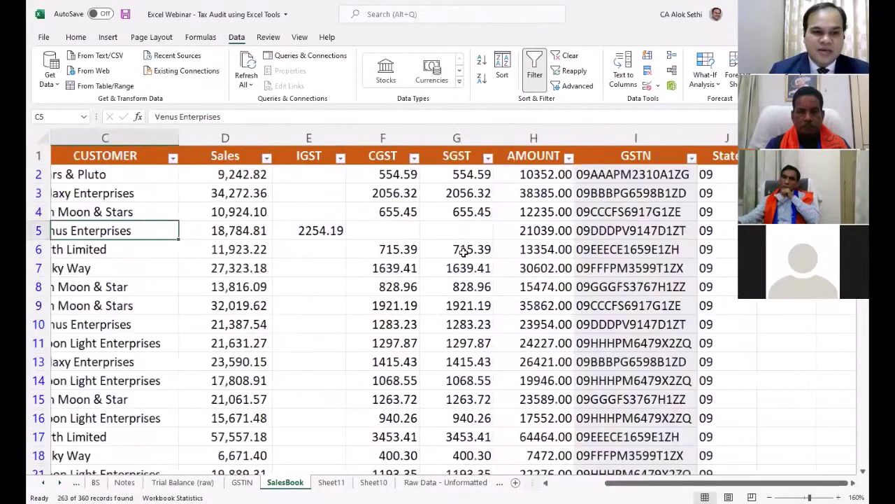
key(Right)
key(Right)
key(Right)
key(Right)
key(Right)
key(Right)
key(Right)
key(Right)
key(Right)
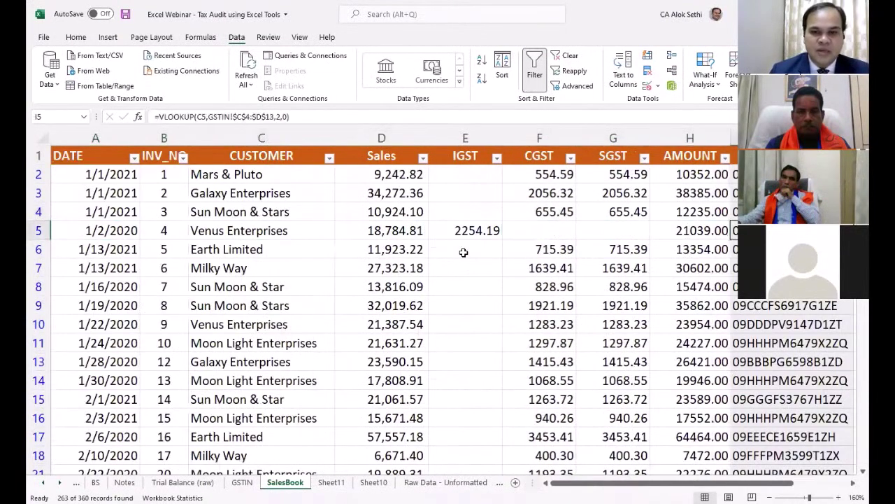
key(Right)
key(Right)
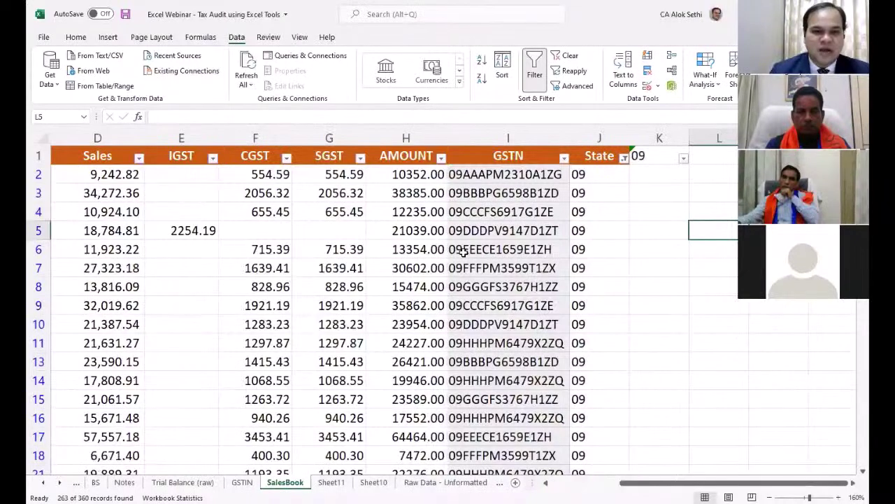
Examine row 5 from its tax columns back to the customer, invoice number and date
key(Left)
key(Left)
key(Left)
key(Left)
key(Left)
key(Left)
key(Left)
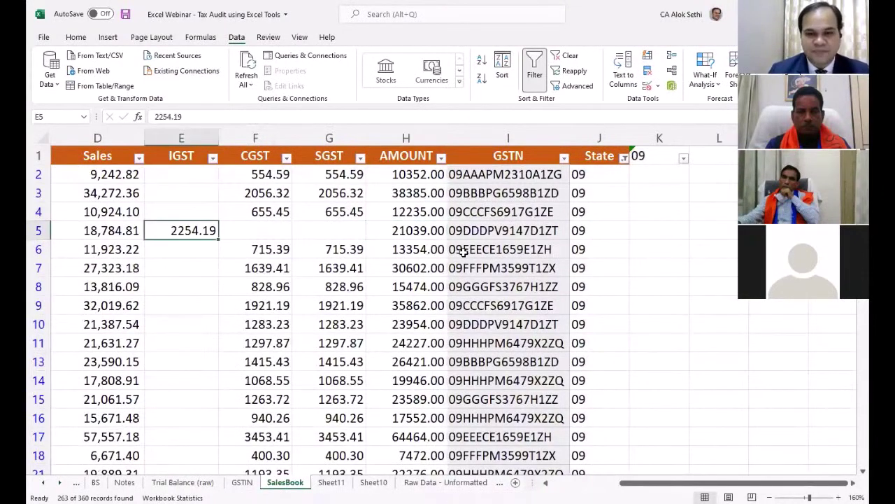
key(Left)
key(Left)
key(Left)
key(Left)
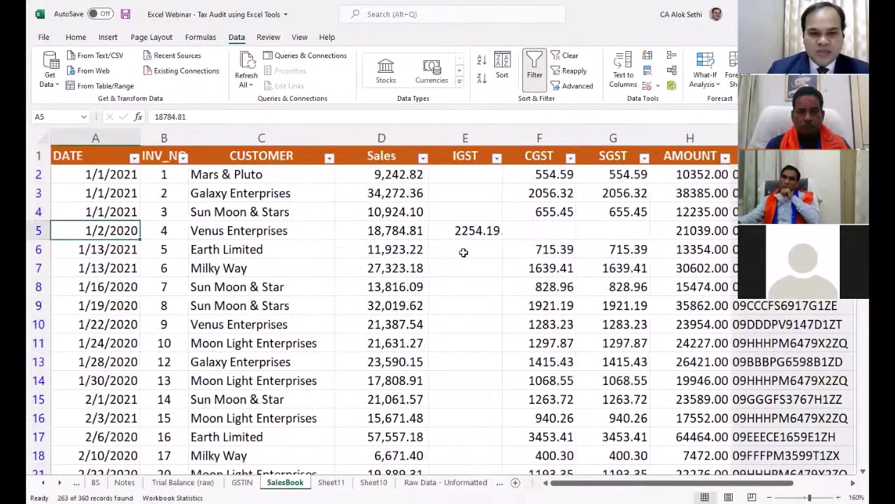
Look through the whole list of state 09 invoices for entries in the IGST column
key(Page_Down)
key(Page_Down)
key(Page_Down)
key(Page_Down)
key(Page_Down)
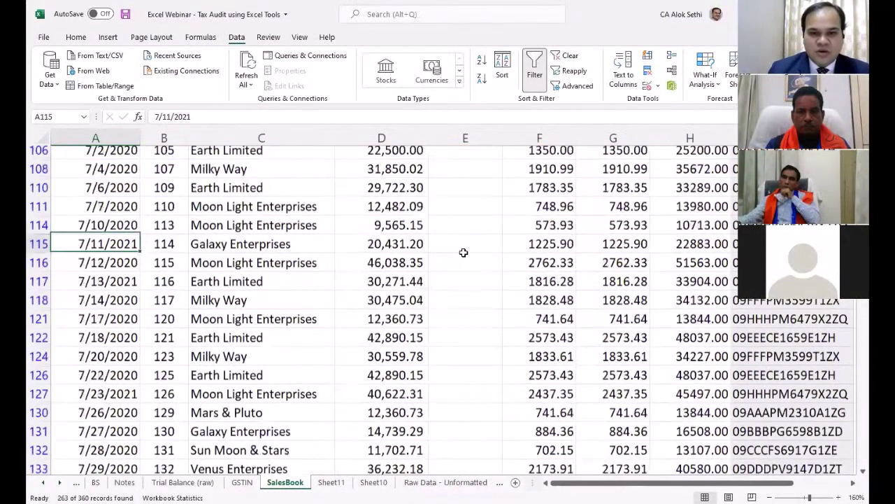
key(Page_Down)
key(Page_Down)
key(Page_Up)
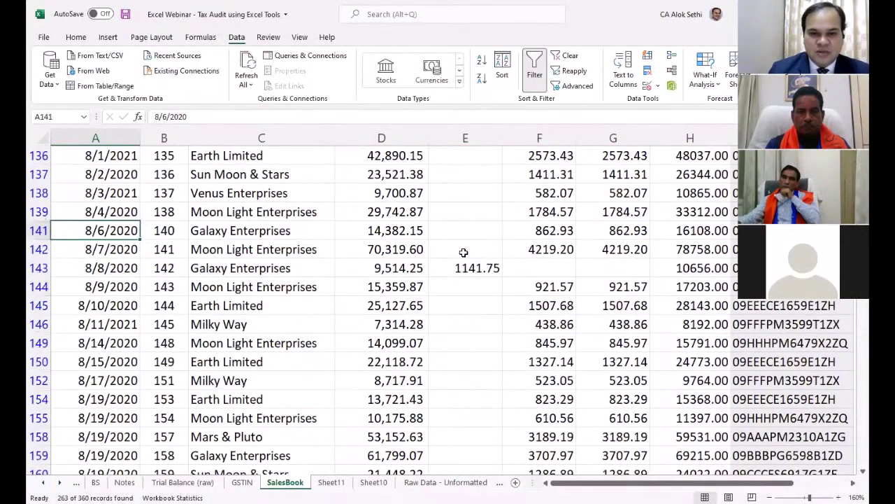
key(Page_Down)
key(Page_Down)
key(Page_Down)
key(Page_Down)
key(Page_Down)
key(Page_Down)
key(Page_Down)
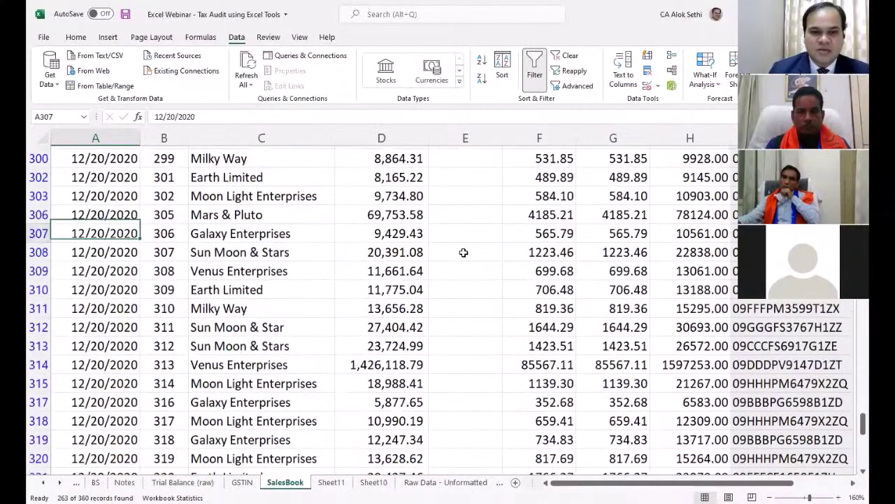
key(Page_Down)
key(Page_Down)
key(Page_Down)
key(Page_Up)
key(Page_Up)
key(Page_Up)
key(Page_Up)
key(Page_Up)
key(Page_Up)
key(Page_Up)
key(Page_Up)
key(Page_Up)
key(Page_Up)
key(Page_Up)
key(Page_Up)
key(Page_Up)
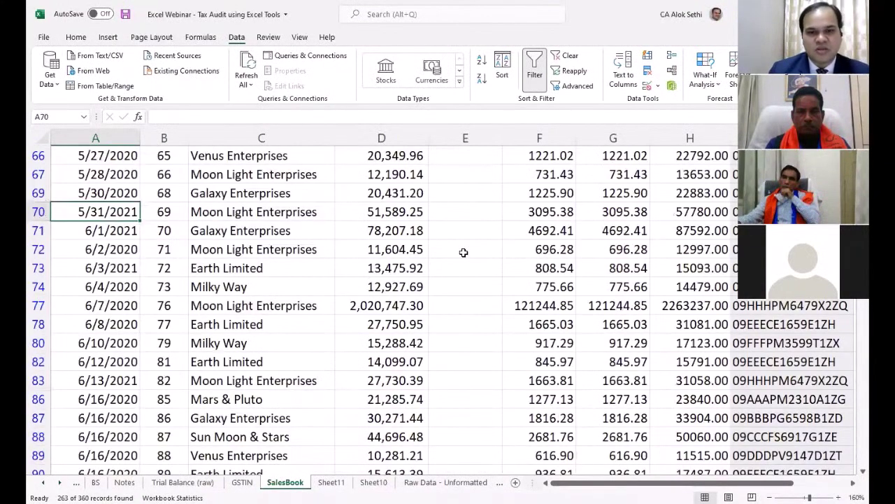
key(Page_Up)
key(Page_Up)
key(Page_Up)
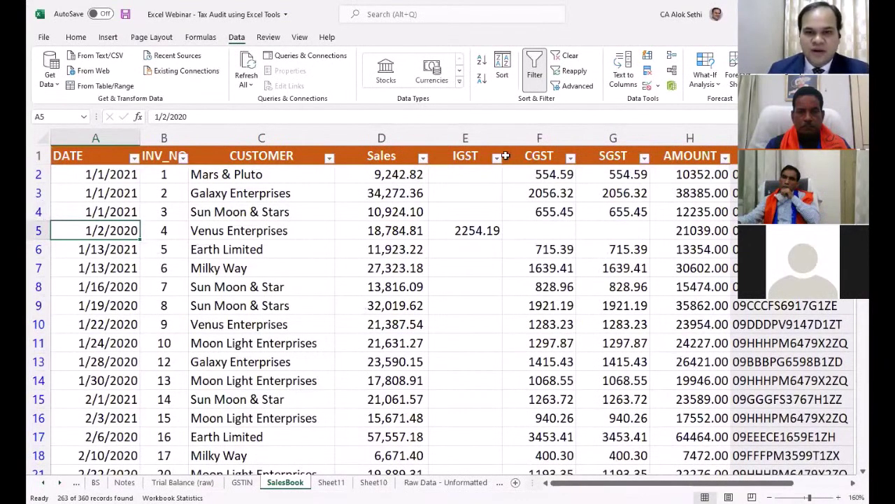
Filter the IGST column to exclude blanks so only state 09 invoices with IGST amounts are listed
key(Right)
key(Right)
key(Right)
key(Right)
key(Right)
key(Right)
key(Right)
key(Right)
key(Right)
key(Right)
key(Right)
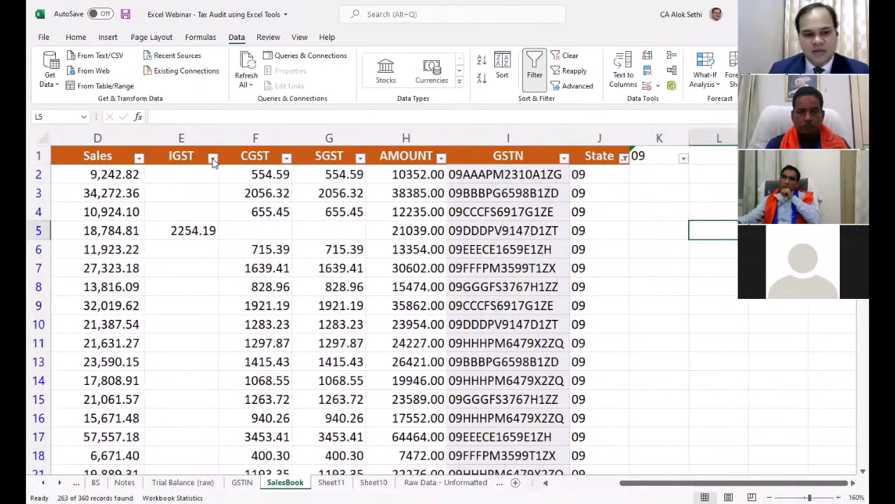
click(213, 159)
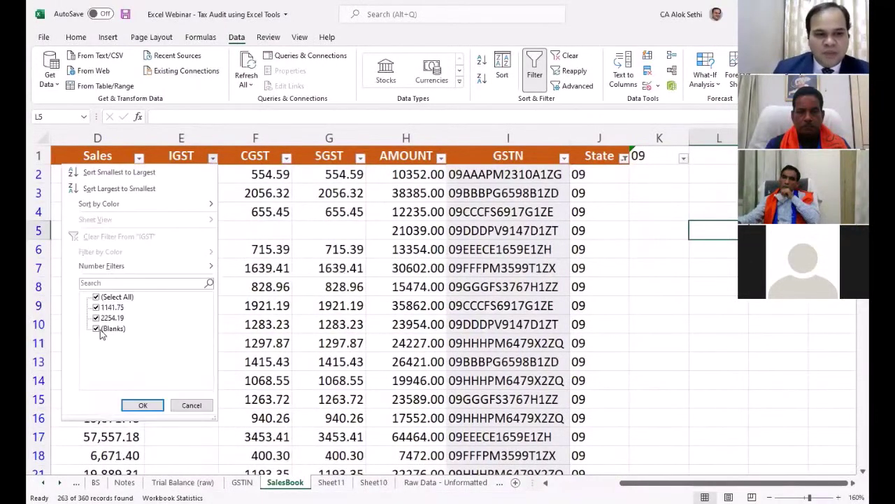
click(100, 330)
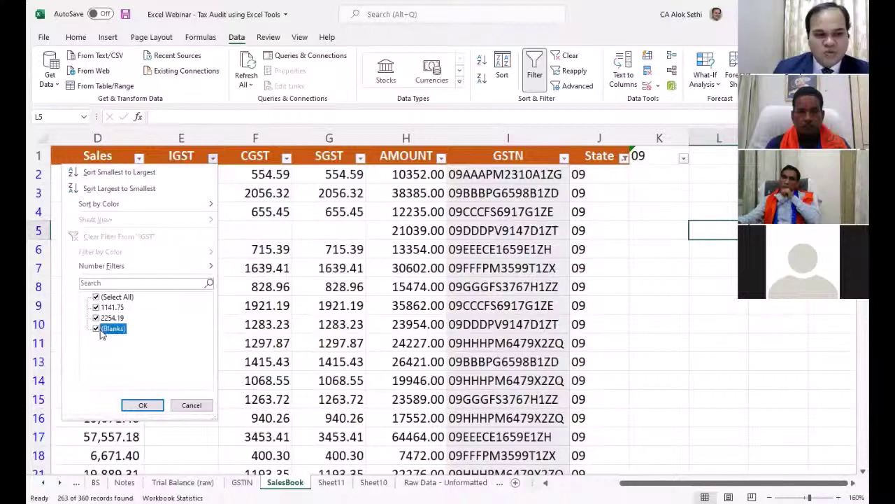
click(140, 408)
Examine the filtered invoices in rows 5 and 143, comparing date, customer, IGST, CGST, SGST and State entries
click(448, 275)
key(Left)
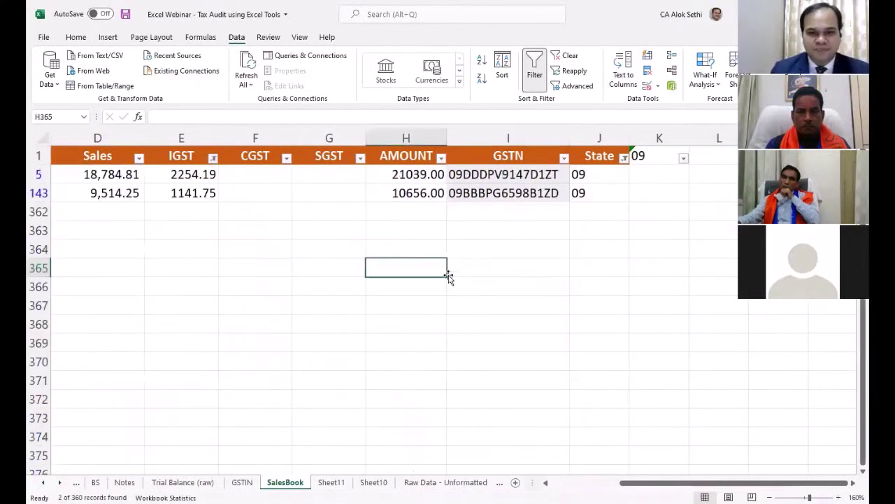
key(Home)
key(Up)
key(Up)
key(Up)
key(Up)
key(Up)
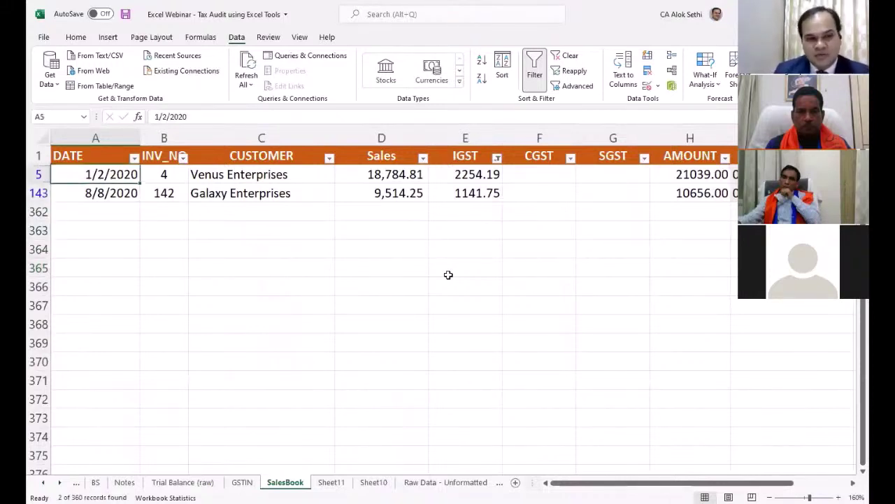
key(Down)
key(Right)
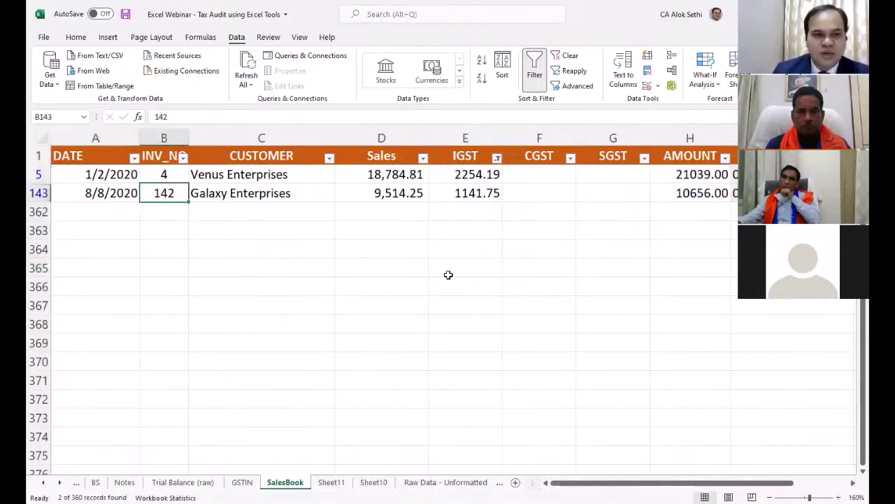
key(Right)
key(Up)
key(Down)
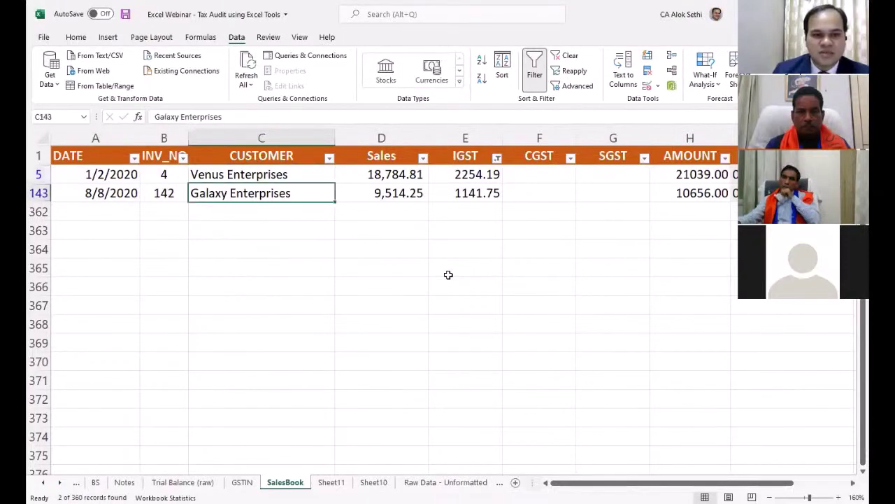
key(Right)
key(Right)
key(Right)
key(Right)
key(Right)
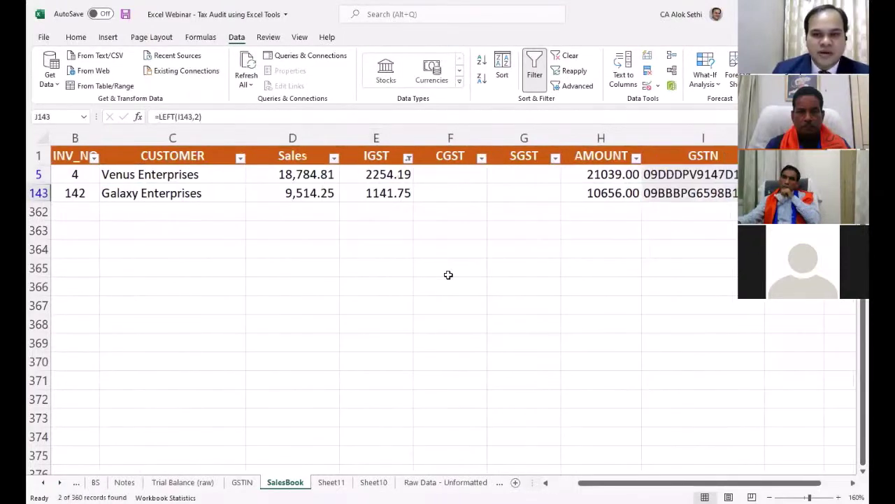
key(Up)
key(Down)
key(Up)
key(Up)
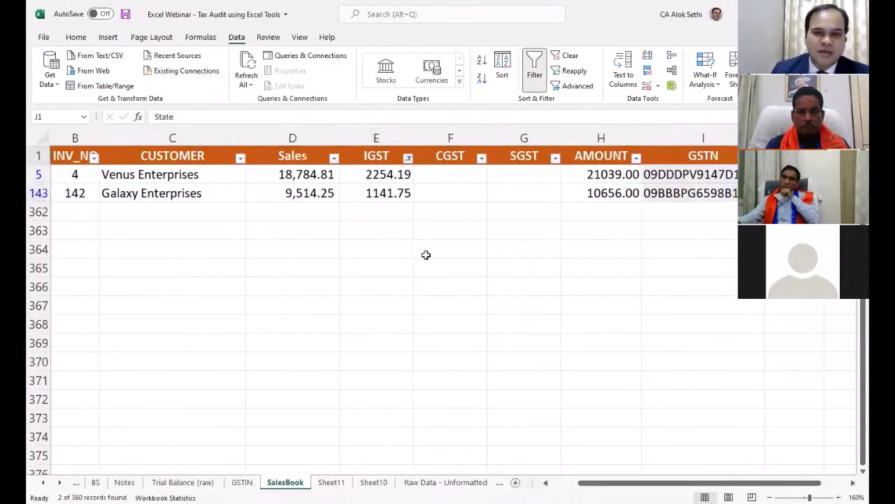
drag(380, 175, 385, 187)
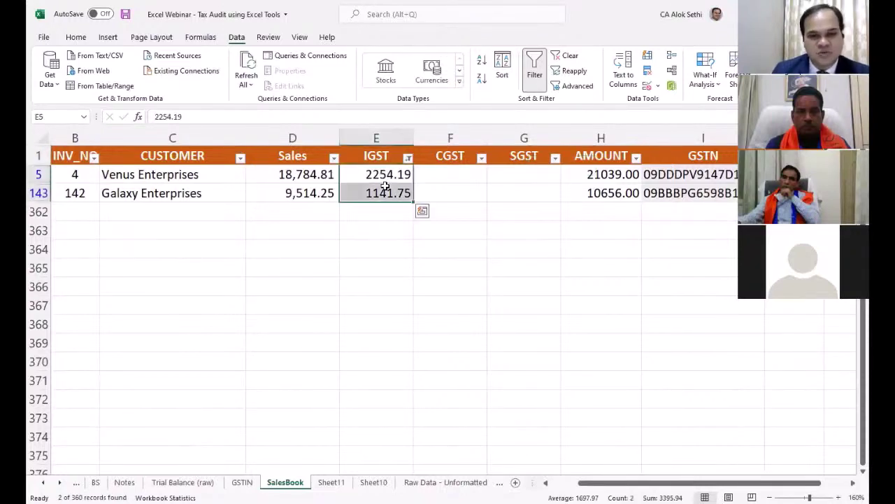
click(436, 176)
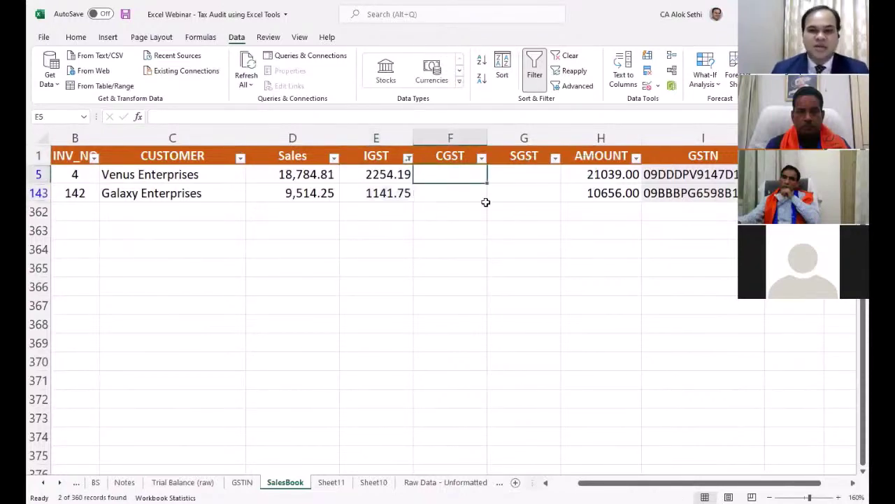
click(551, 210)
Reset the IGST column filter to show all values, including blanks
key(Left)
key(Left)
key(Up)
key(Up)
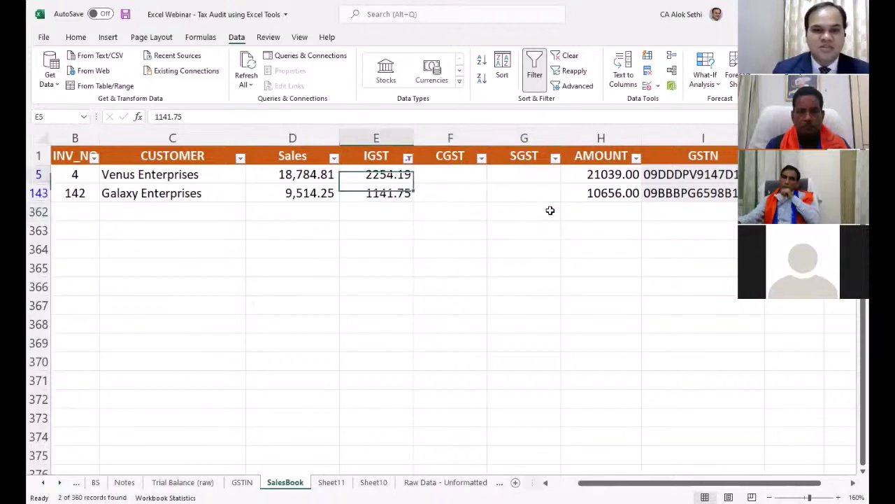
key(Up)
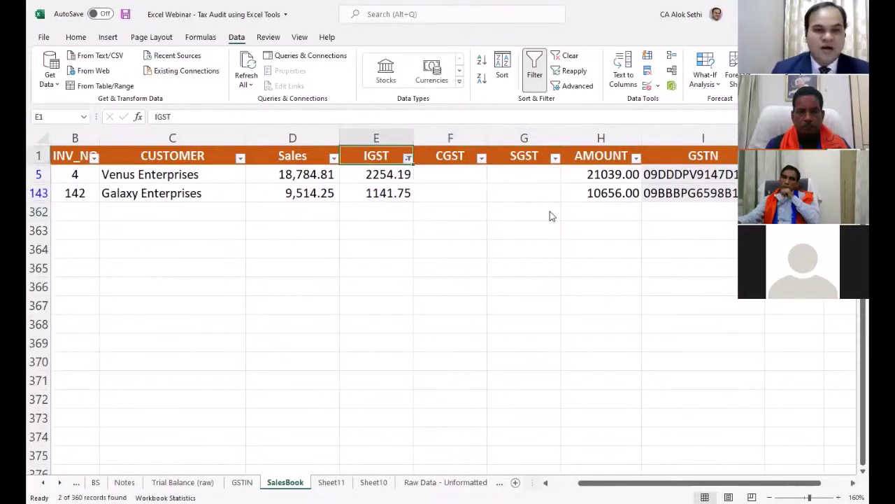
key(alt+Down)
click(302, 298)
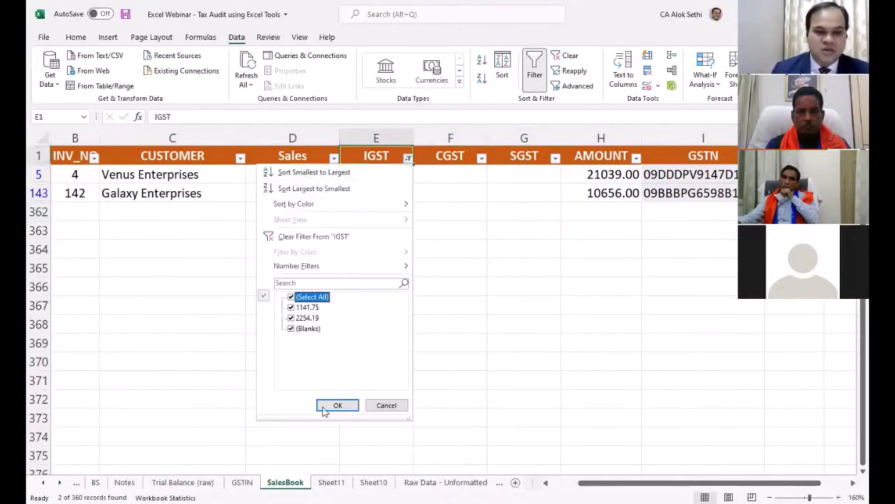
click(334, 406)
Change the State column filter to show only codes 05 and 07, excluding 09
key(Right)
key(Right)
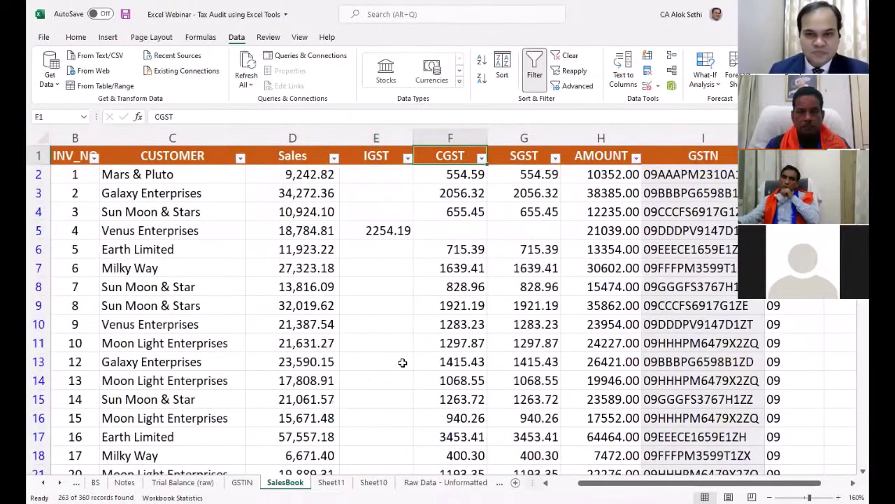
key(Right)
key(Right)
key(Right)
key(Right)
key(Right)
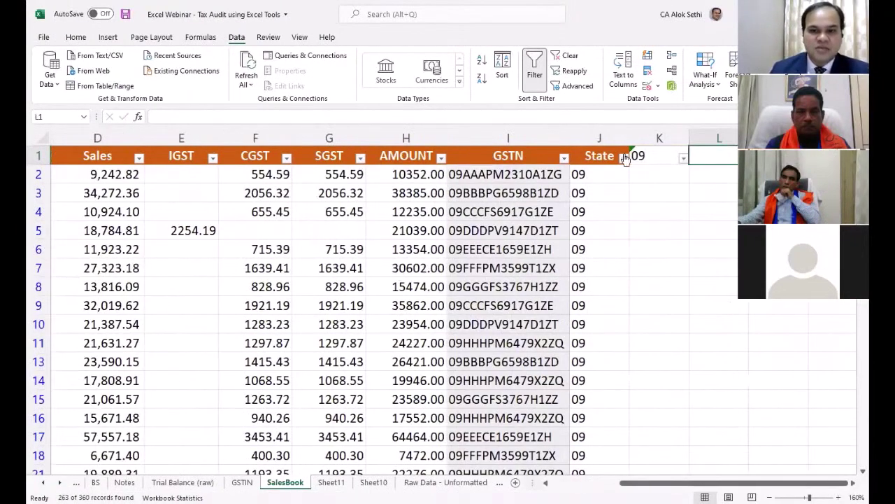
click(624, 158)
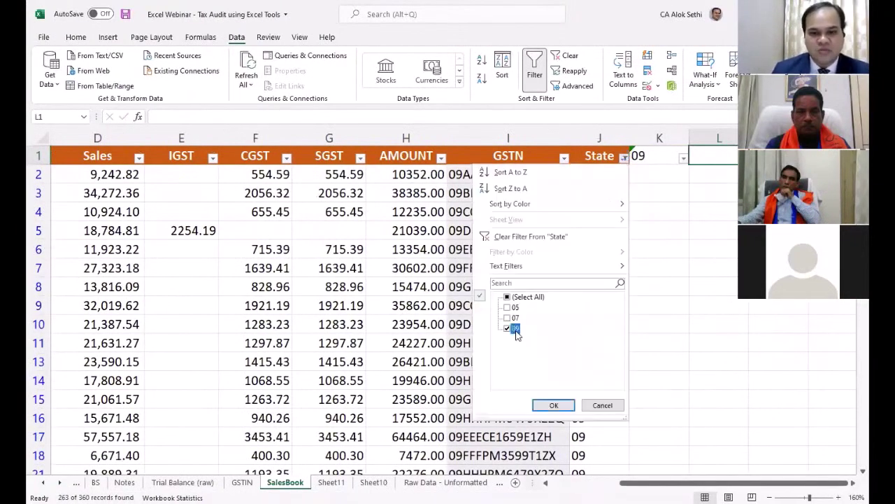
click(516, 329)
click(508, 308)
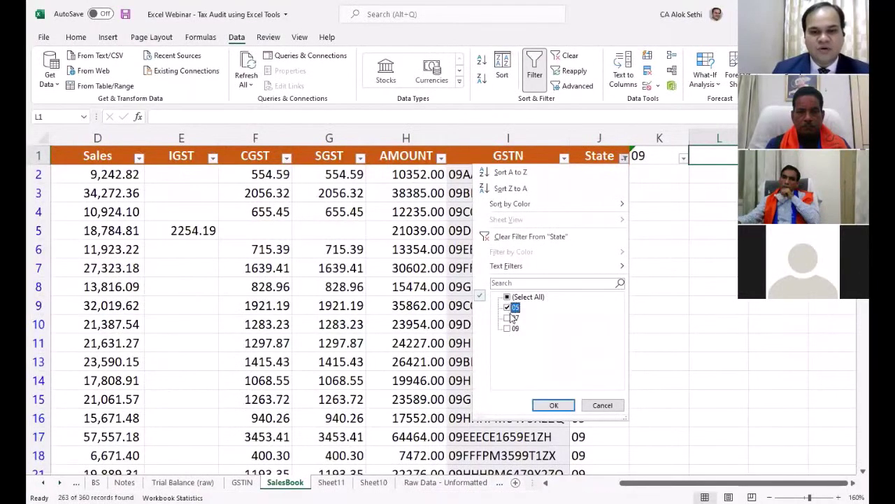
click(510, 316)
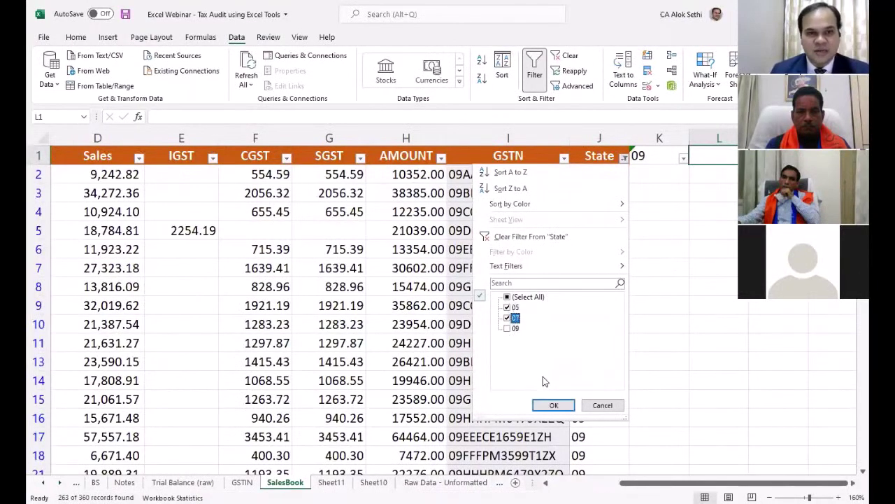
click(554, 405)
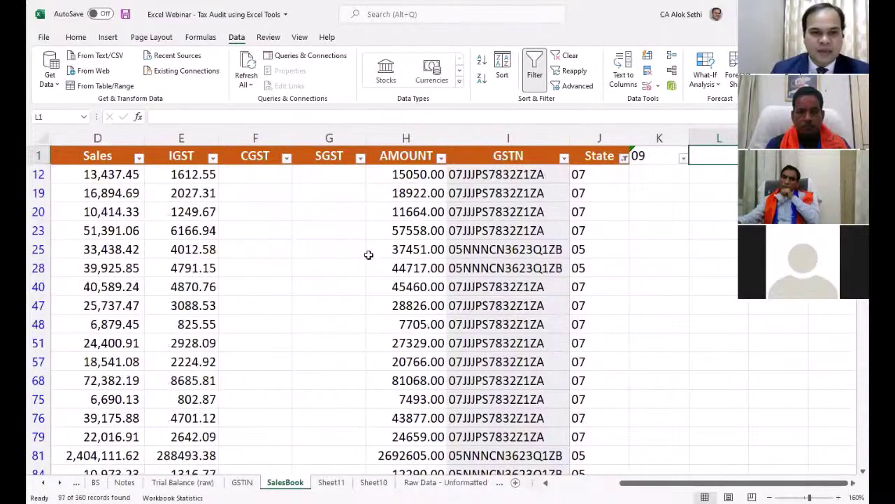
Scan the CGST and SGST columns down the filtered list for amounts charged on out-of-state invoices
click(340, 231)
key(Down)
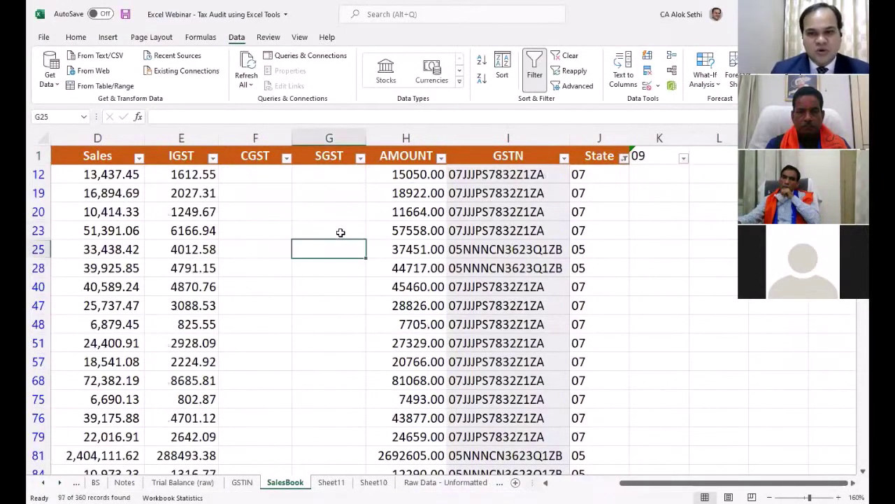
key(Up)
key(Down)
key(Left)
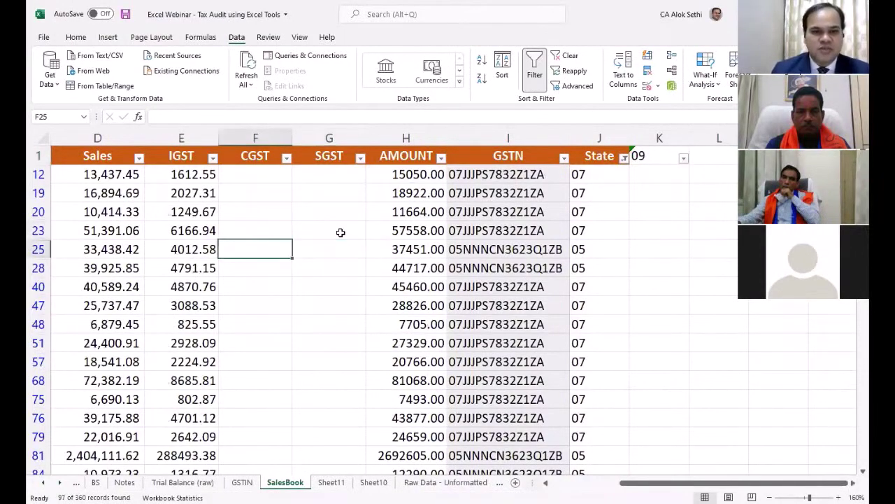
key(Down)
key(Down)
key(Down)
key(Down)
key(Down)
key(Down)
key(Down)
key(Down)
key(Down)
key(Down)
key(Down)
key(Down)
key(Down)
key(Down)
key(Down)
key(Down)
key(Down)
key(Down)
key(Down)
key(Down)
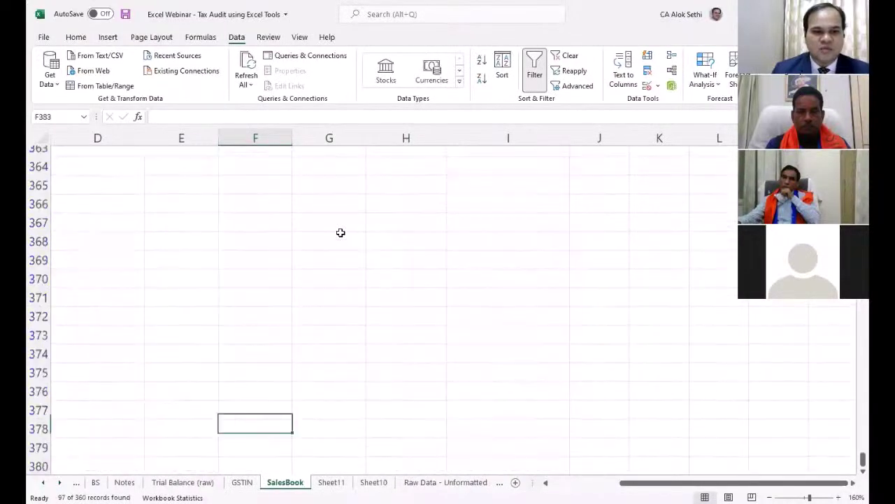
Make the entire row 344 bold in SalesBook, the Sun Way invoice that has CGST and SGST amounts
key(Up)
key(Up)
key(Up)
key(Up)
key(Up)
key(Up)
key(Up)
key(Up)
key(Up)
key(Up)
key(Up)
key(Up)
key(Up)
key(Up)
key(Up)
key(Up)
key(Up)
key(Up)
key(Up)
key(Up)
key(Left)
key(Left)
key(Left)
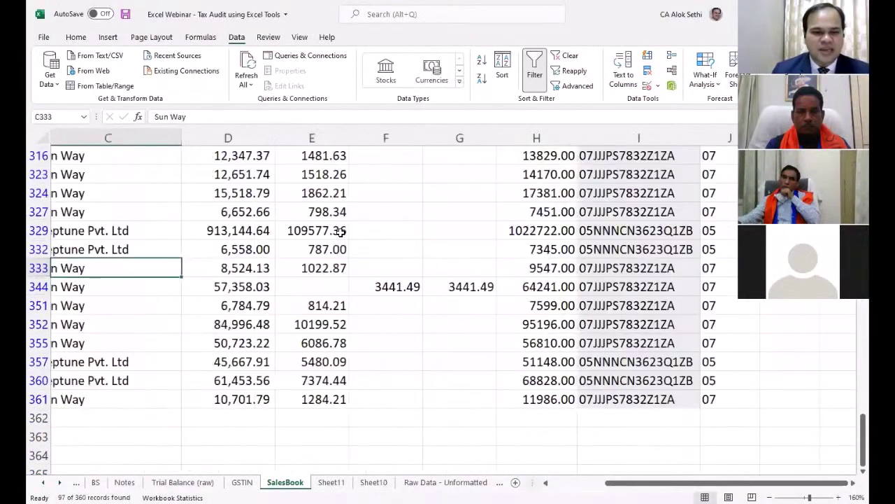
key(Left)
key(Left)
key(Down)
key(Down)
key(Right)
key(Right)
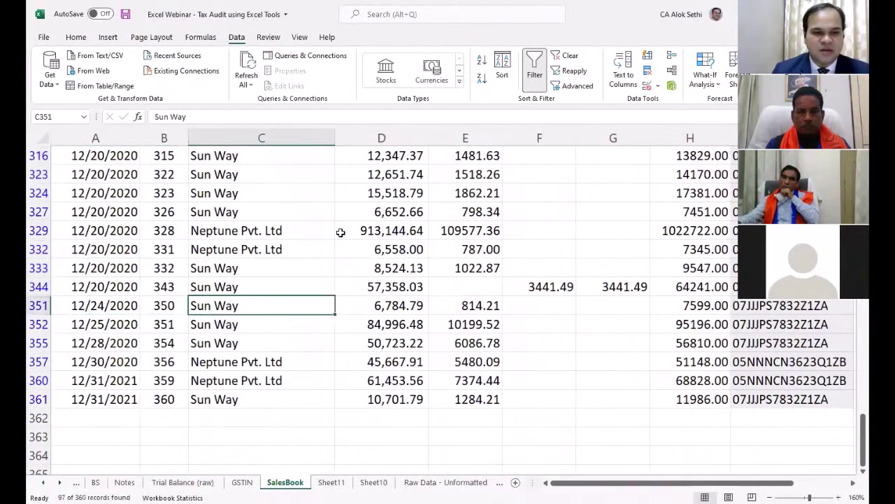
key(Up)
key(Left)
key(Left)
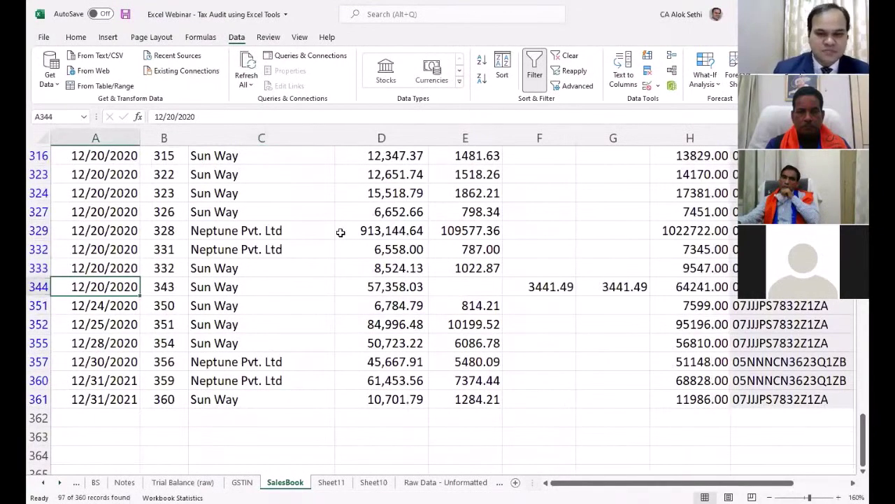
key(shift+space)
key(ctrl+b)
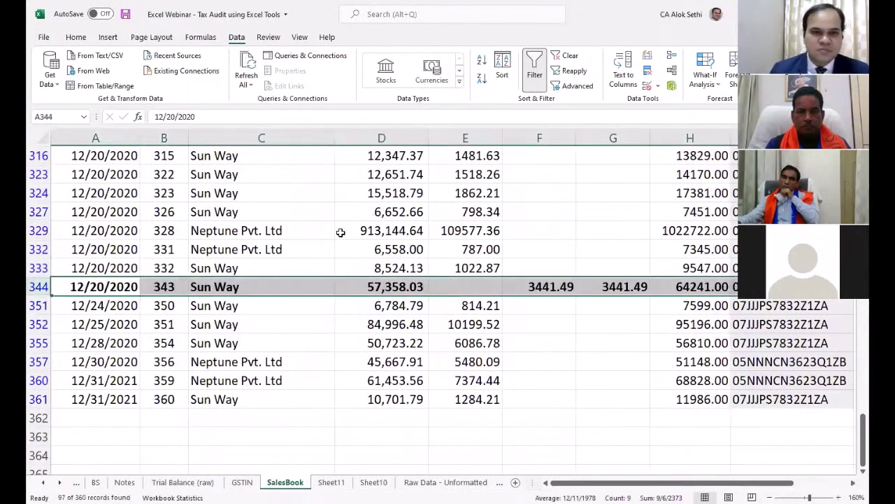
Fill the whole of row 344 with yellow to highlight the incorrectly taxed invoice
click(77, 42)
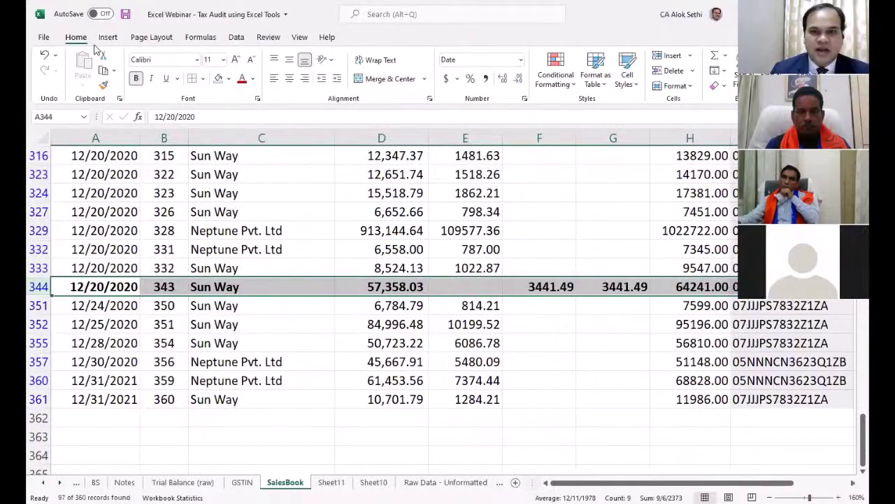
click(228, 79)
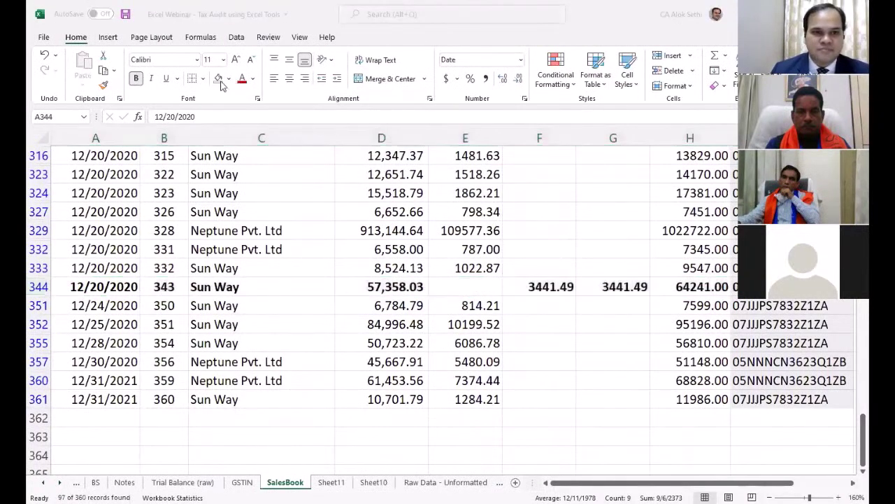
click(227, 81)
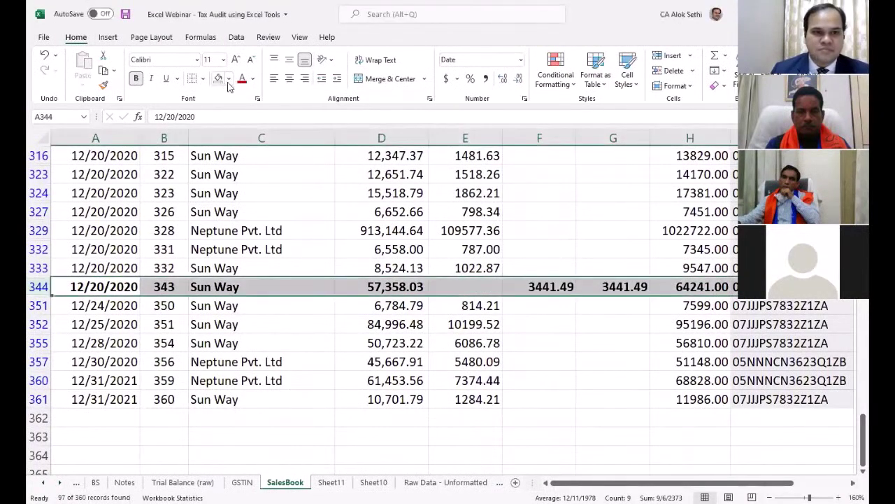
click(245, 183)
click(510, 280)
Filter the CGST column to exclude blanks, leaving only the 3441.49 entry selected
scroll(513, 280, up, 18)
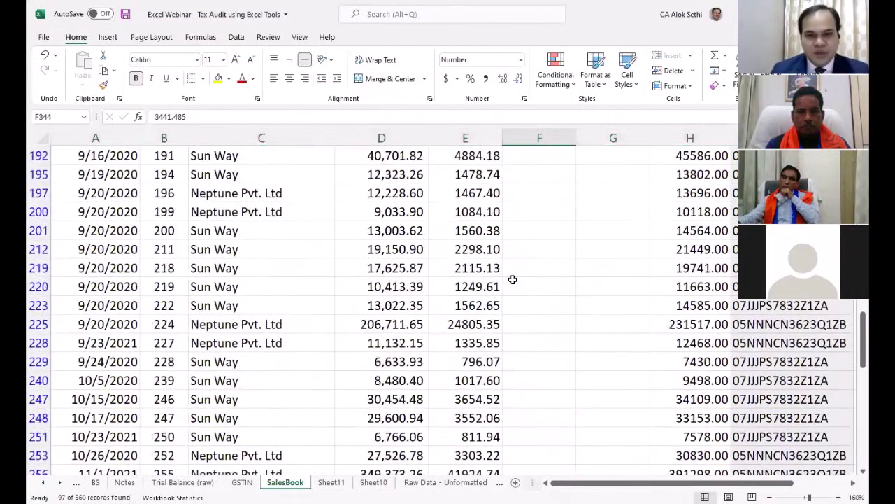
scroll(513, 280, up, 3)
key(ctrl+Home)
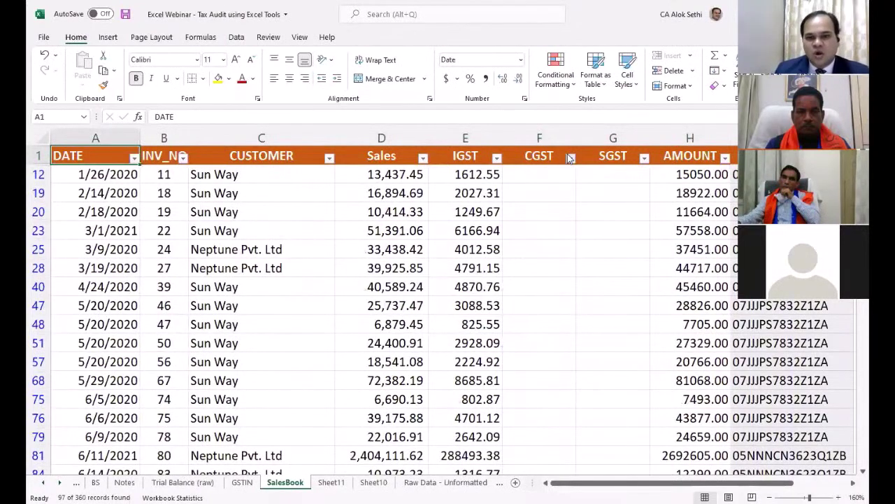
click(570, 158)
click(454, 317)
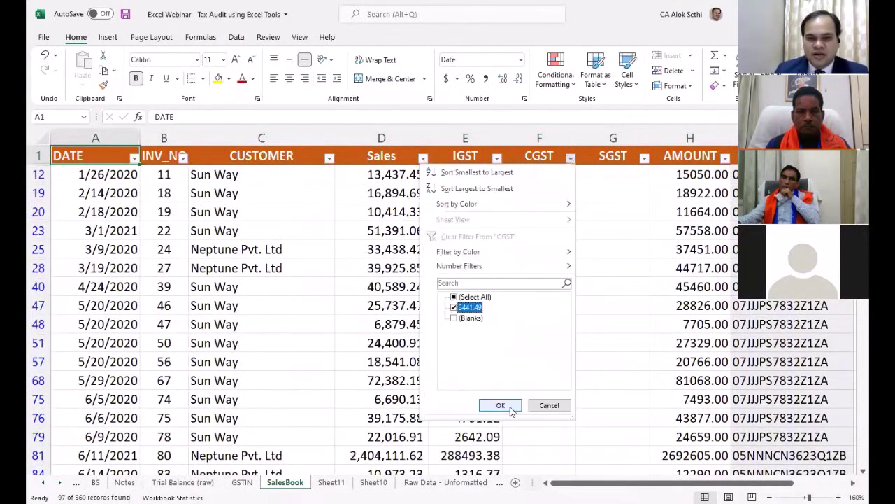
click(508, 405)
Review the filtered Sun Way invoice across row 344, comparing its CGST, SGST, GSTN and State with the reference code in K1
click(185, 179)
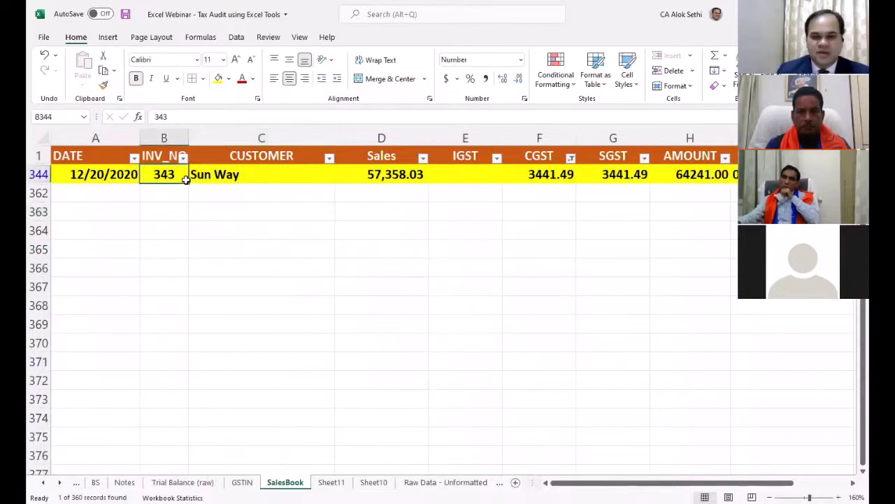
key(Right)
key(Right)
key(Right)
key(Right)
key(Right)
key(Right)
key(Right)
key(Right)
key(Right)
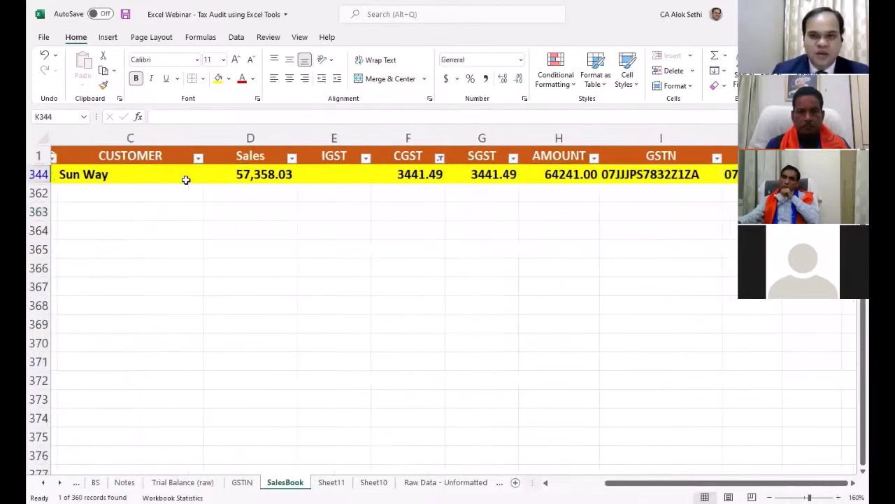
key(Right)
key(Right)
key(Left)
key(Left)
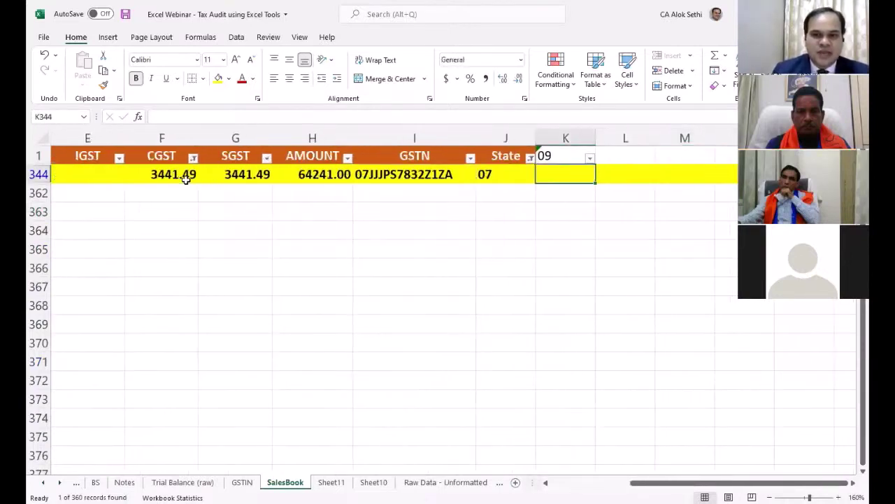
key(Up)
key(Down)
key(Left)
key(Left)
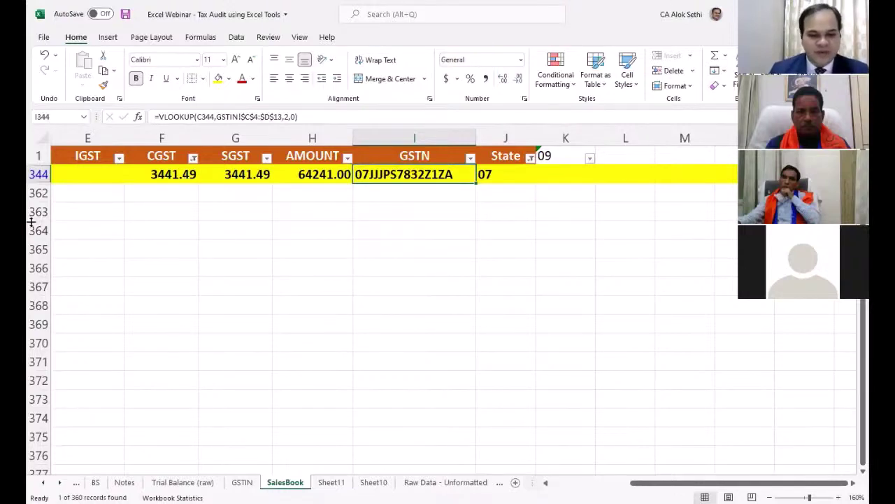
Check the customer names and their registration numbers on the GSTIN sheet, and return to SalesBook
click(238, 481)
scroll(280, 399, up, 1)
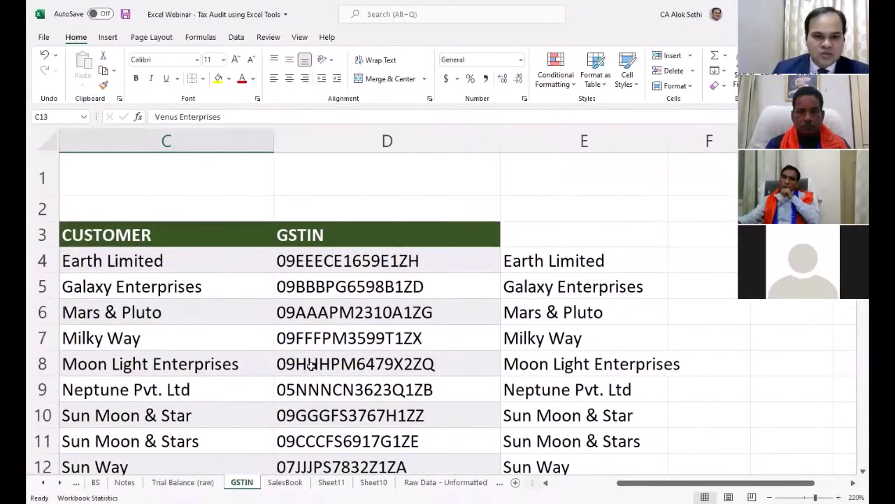
click(308, 364)
click(518, 288)
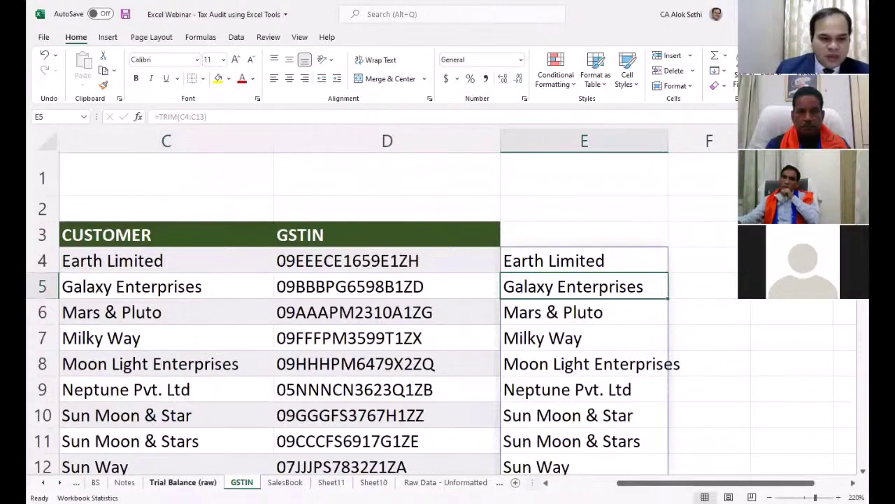
click(285, 482)
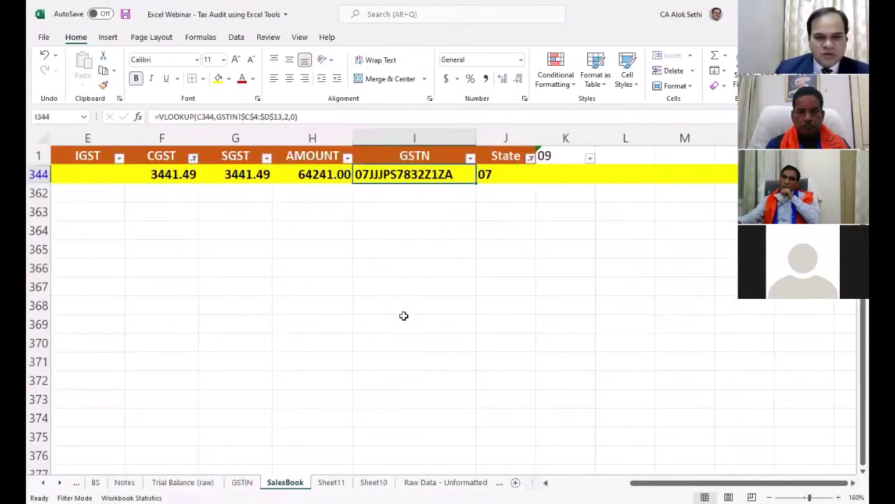
Remove all filters from the SalesBook sheet so every invoice row is listed
click(404, 316)
key(ctrl+a)
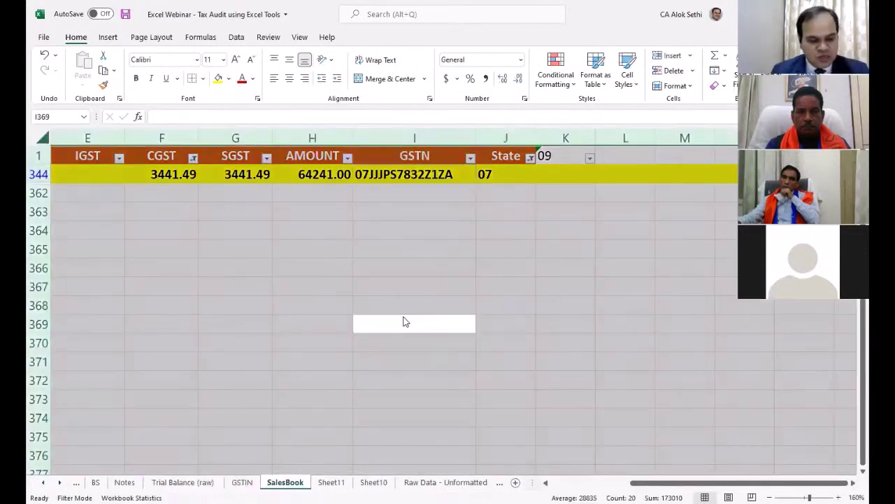
key(ctrl+shift+l)
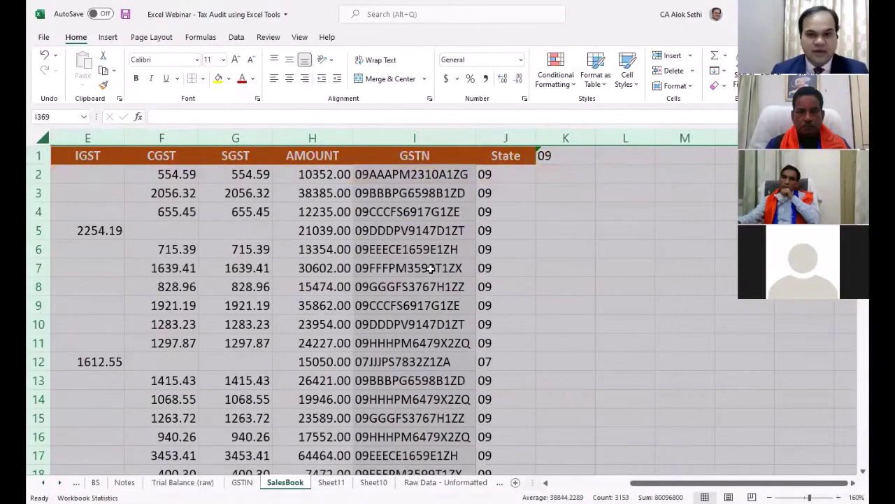
Browse the unfiltered SalesBook rows, looking across the columns and down the customer names
click(508, 224)
key(Left)
key(Left)
key(Left)
key(Left)
key(Left)
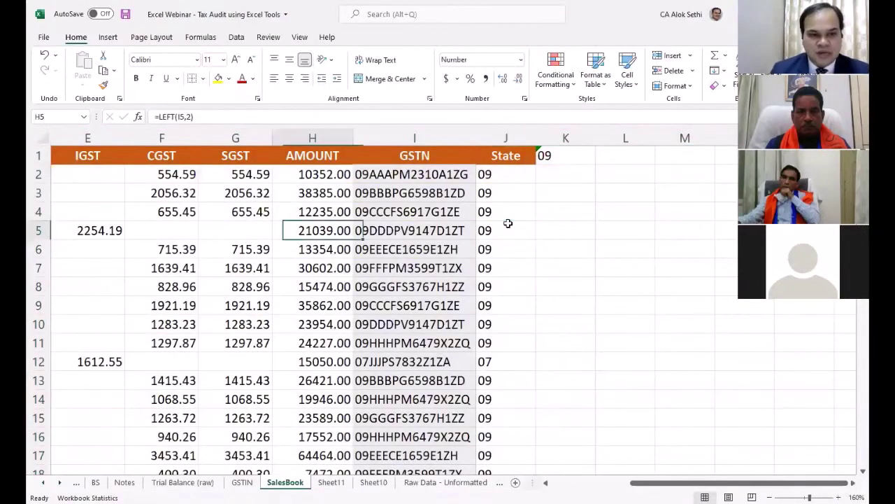
key(Left)
key(Left)
key(Left)
key(Left)
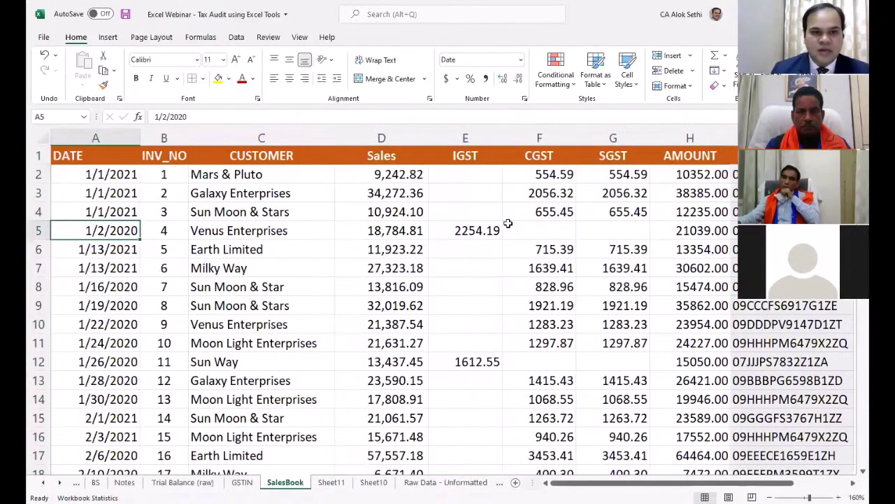
key(Right)
key(Right)
key(Up)
key(Up)
key(ctrl+Down)
key(Page_Down)
key(Page_Down)
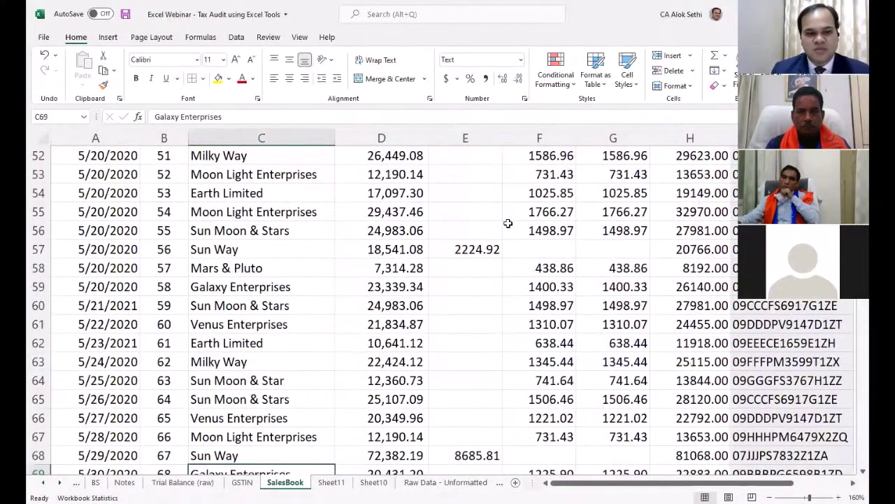
key(Page_Up)
key(Page_Up)
key(Page_Up)
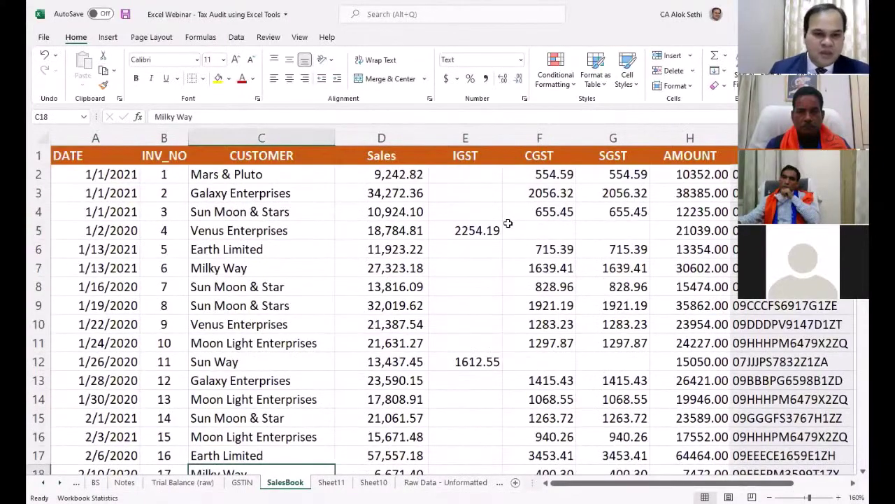
Compare the Galaxy Enterprises entry in SalesBook with the customer list on the GSTIN sheet, and go back to SalesBook
click(310, 196)
click(241, 482)
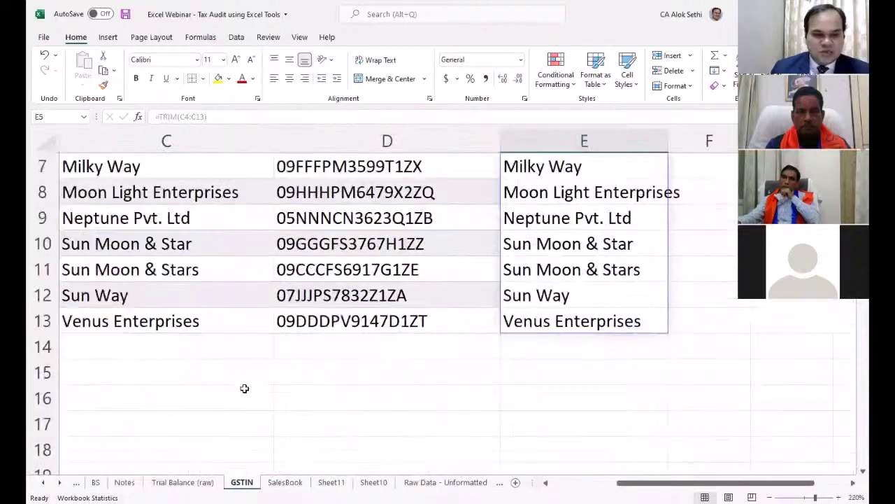
scroll(244, 388, up, 2)
click(284, 482)
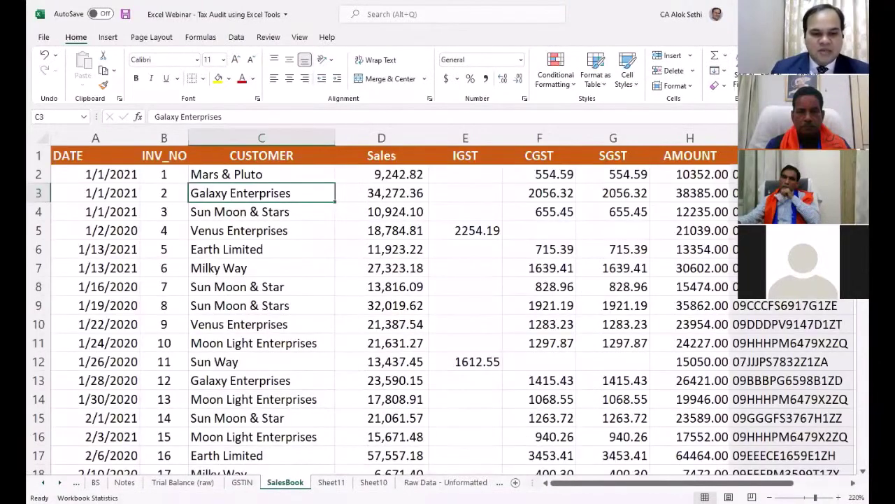
Examine the repeated customer names in the CUSTOMER column, from the upper invoice rows back up to the header
ctrl+scroll(246, 324, down, 4)
scroll(230, 350, down, 4)
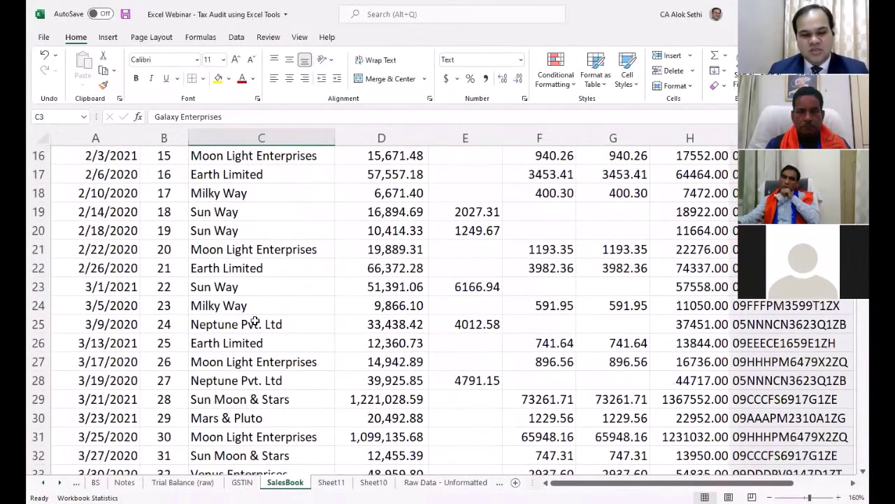
click(271, 287)
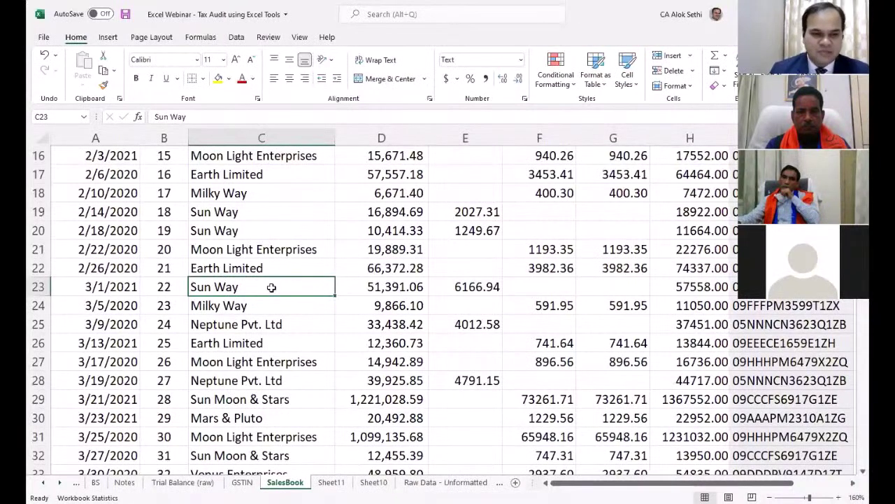
key(Up)
key(Up)
key(Up)
key(Up)
key(Up)
key(Up)
key(Up)
key(Up)
key(Up)
key(Up)
key(Up)
key(Up)
key(Up)
key(Up)
key(Up)
key(Up)
key(Up)
key(Up)
key(Up)
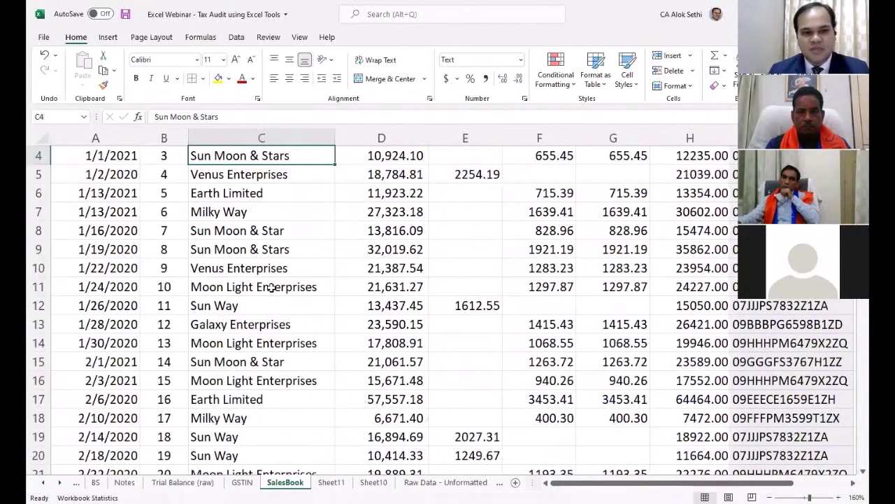
key(Up)
key(Up)
key(Up)
Enter =UNIQUE(C:C) in cell K2 of SalesBook to list the distinct customer names
key(Right)
key(Right)
key(Right)
key(Right)
key(Right)
key(Right)
key(Right)
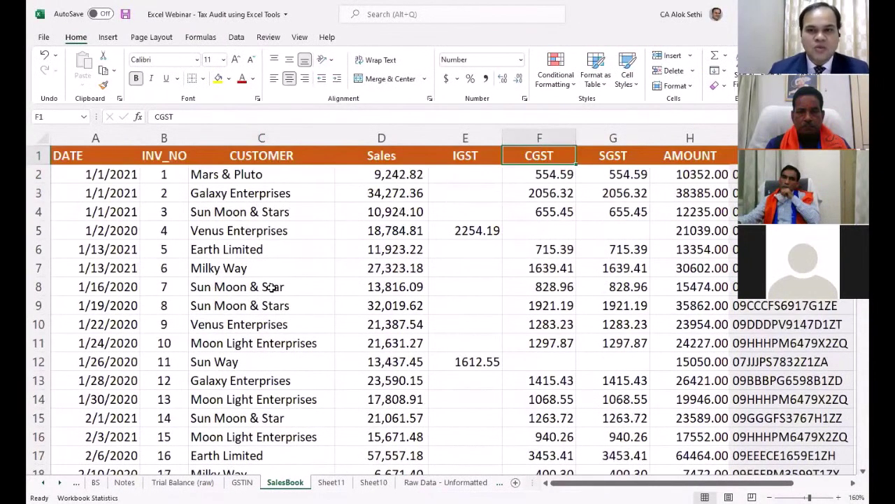
key(Right)
key(Right)
key(Right)
key(Right)
key(Down)
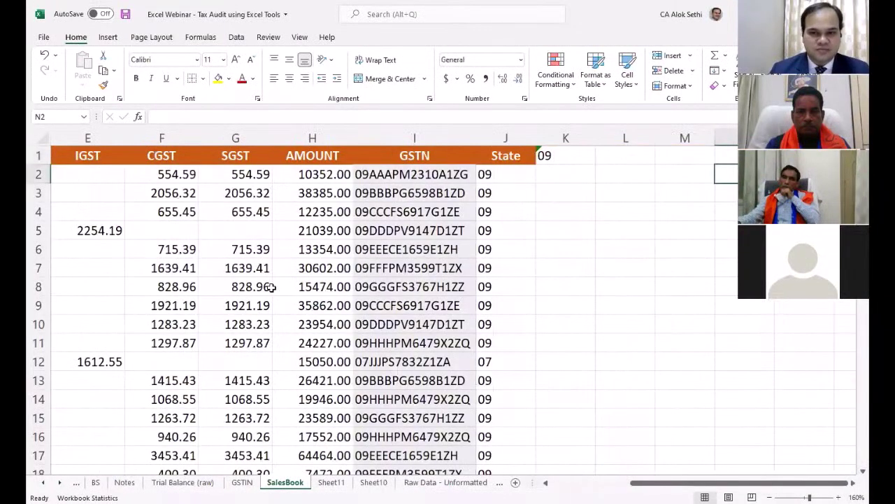
key(Left)
key(Left)
key(Left)
text(=)
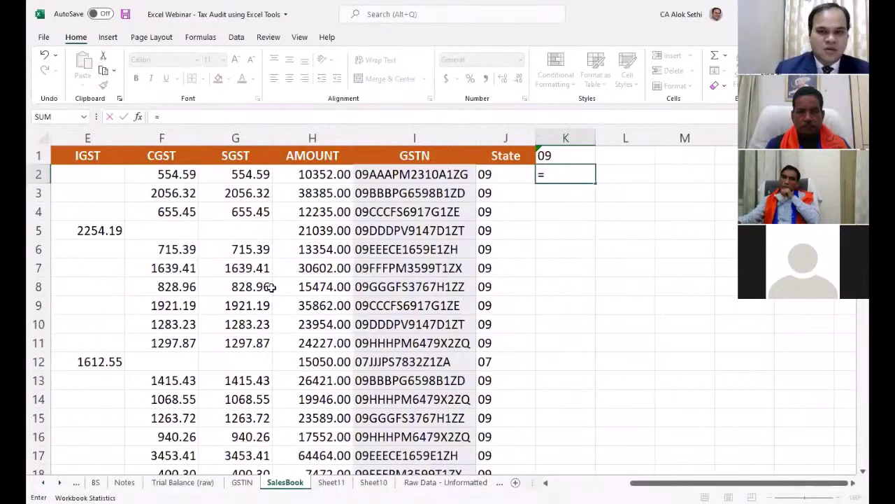
text(unique()
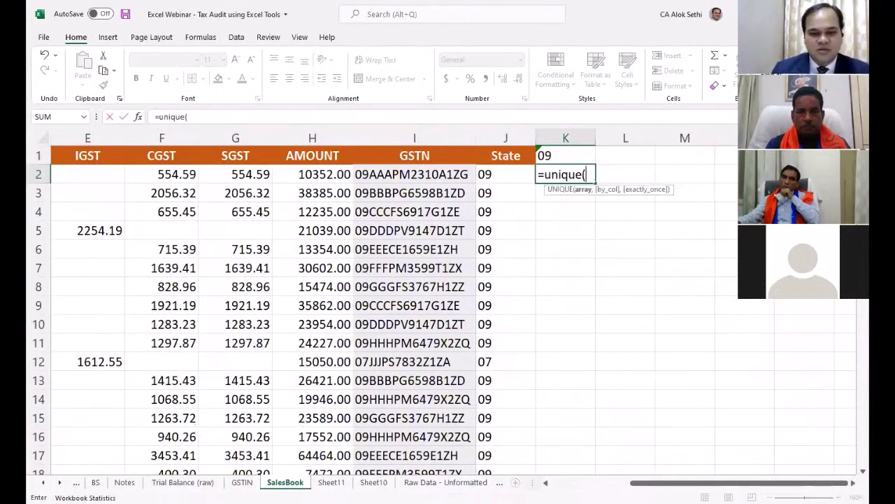
scroll(158, 138, left, 2)
click(158, 138)
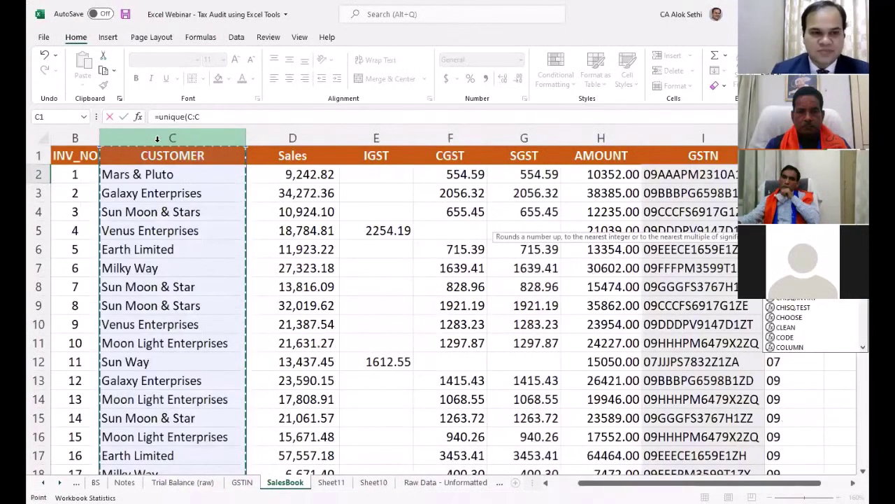
text())
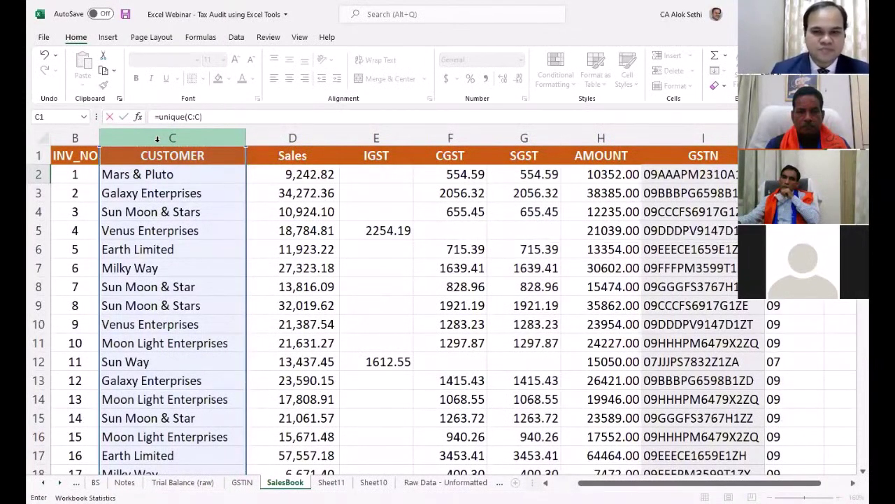
key(Return)
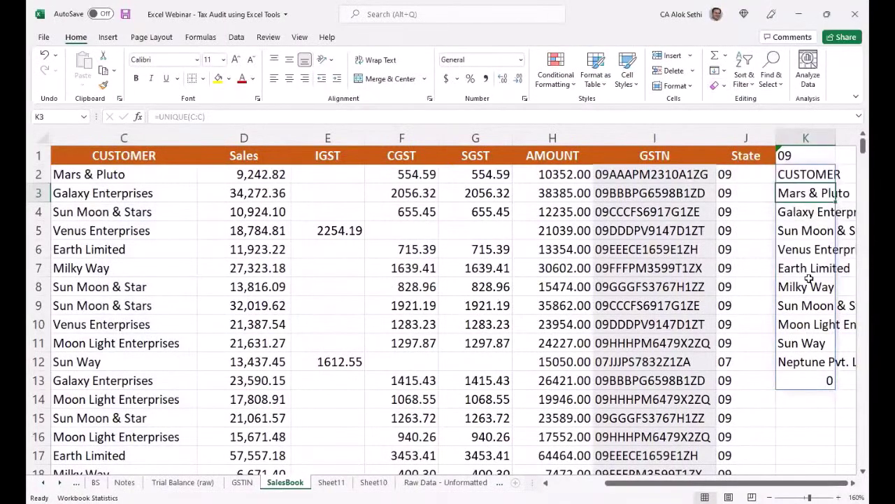
Select the distinct customer names in K3:K12 of SalesBook, from Mars & Pluto to Neptune Pvt. Ltd, to count them
scroll(809, 279, right, 2)
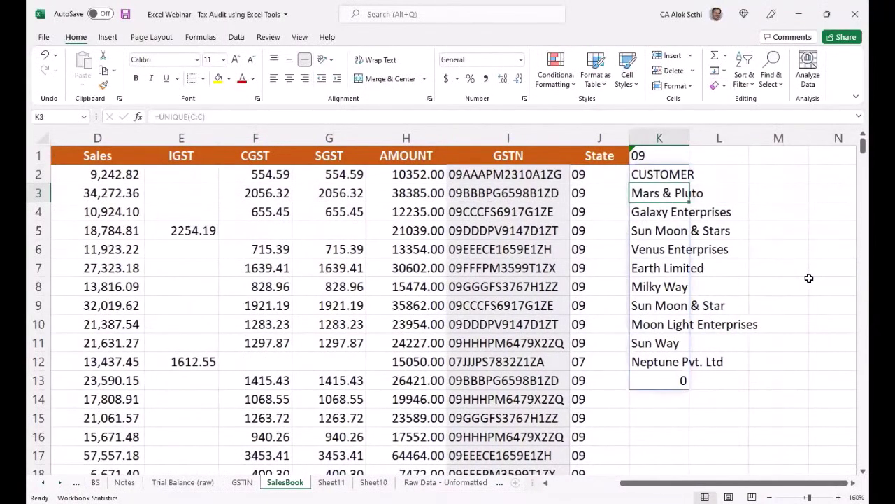
key(shift+Down)
key(shift+Down)
key(shift+Down)
key(shift+Down)
key(shift+Down)
key(shift+Down)
key(shift+Down)
key(shift+Down)
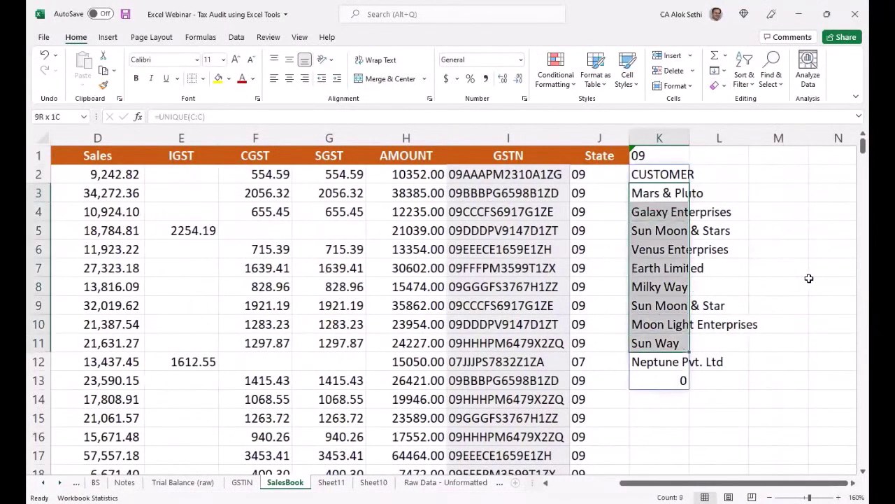
key(shift+Down)
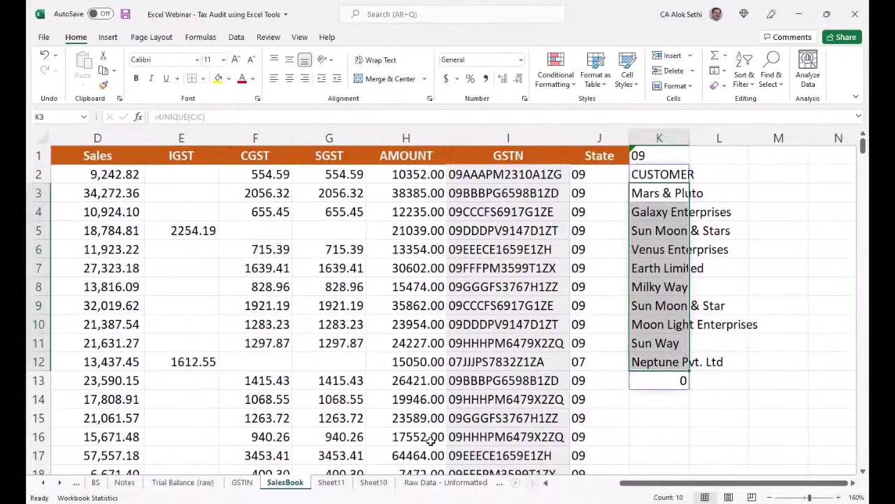
Check the customer list on the GSTIN sheet against the extracted distinct names, and return to SalesBook
click(242, 483)
scroll(299, 411, down, 2)
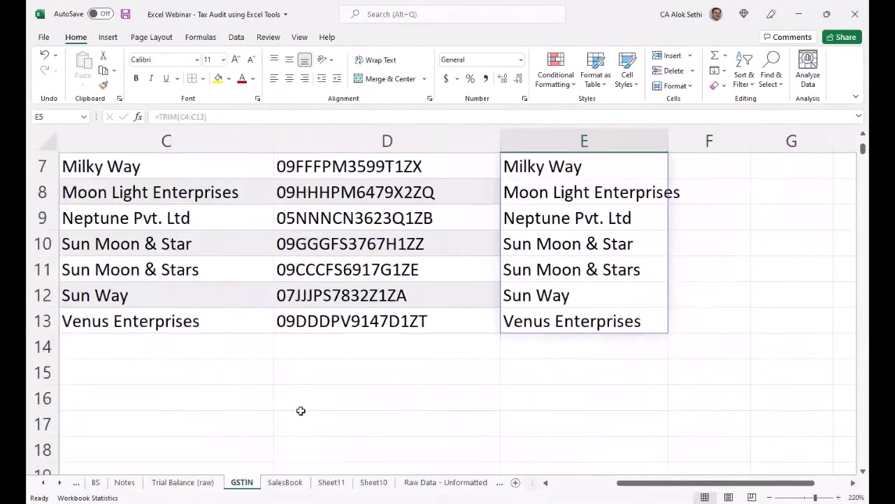
scroll(301, 419, up, 1)
scroll(303, 469, up, 1)
click(285, 482)
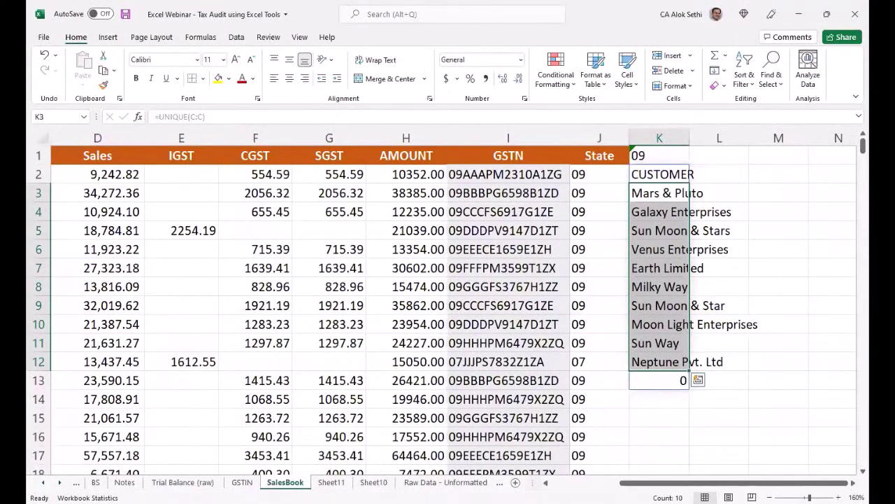
Enter the label "unique" in cell M2 of SalesBook and make it bold
key(Down)
key(Up)
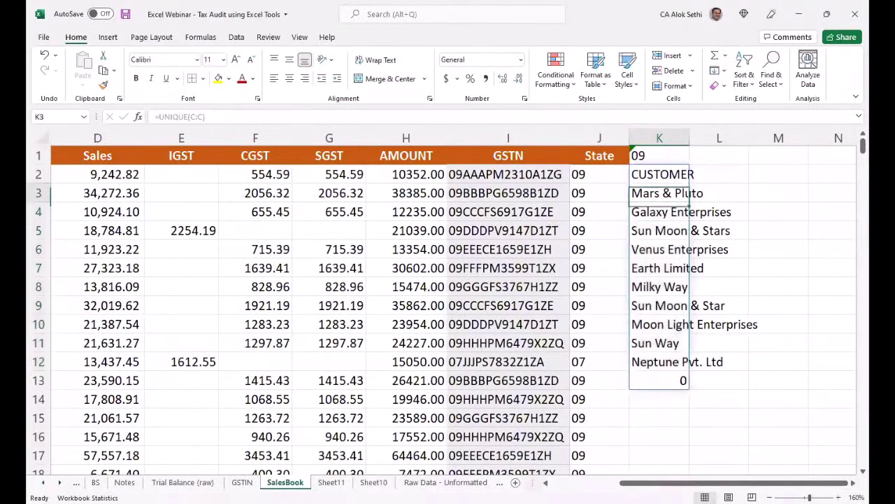
key(Up)
key(Right)
key(Right)
text(un)
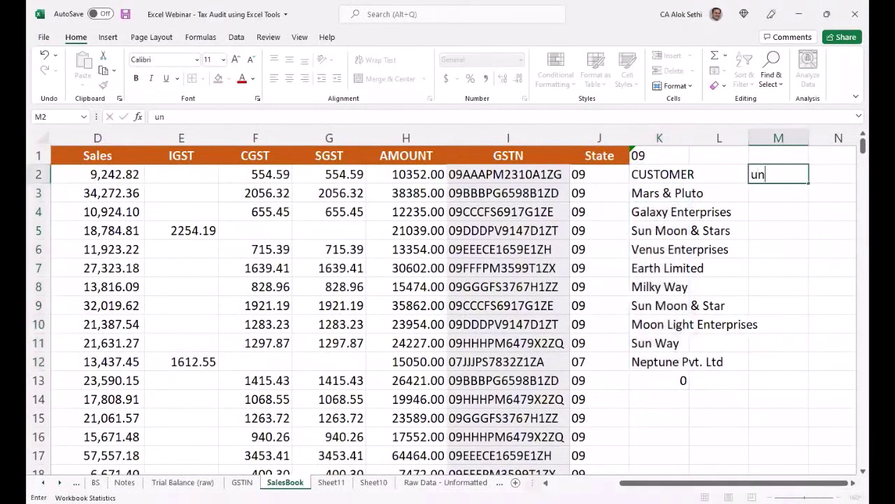
text(ique)
key(Return)
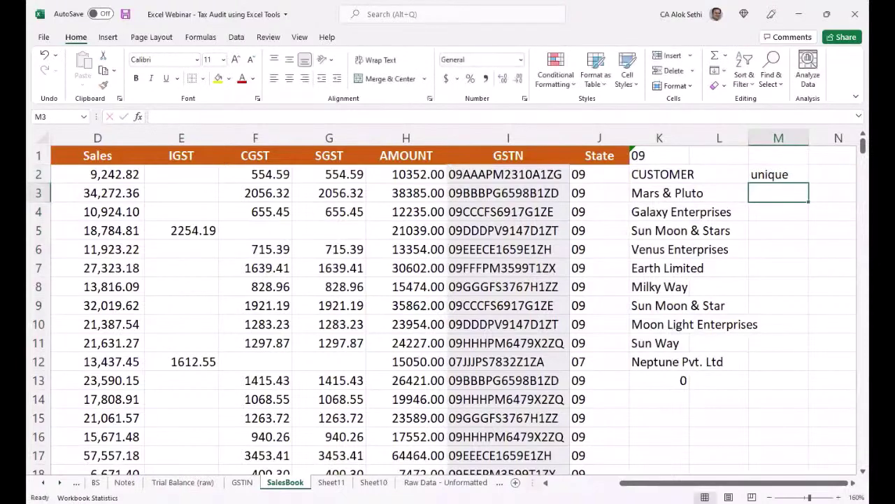
key(Up)
key(ctrl+b)
key(Down)
Look at the customer list on the GSTIN sheet again, and go to the Trial Balance (raw) sheet
click(253, 481)
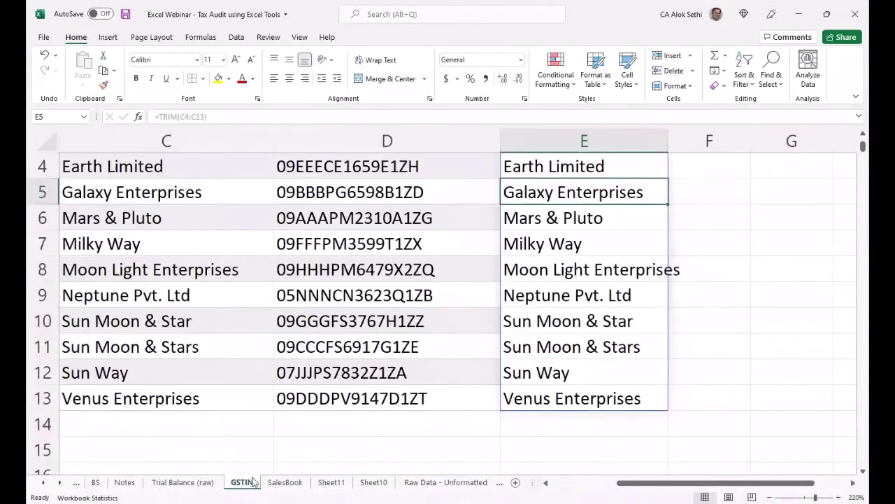
scroll(253, 481, up, 1)
key(ctrl+Page_Up)
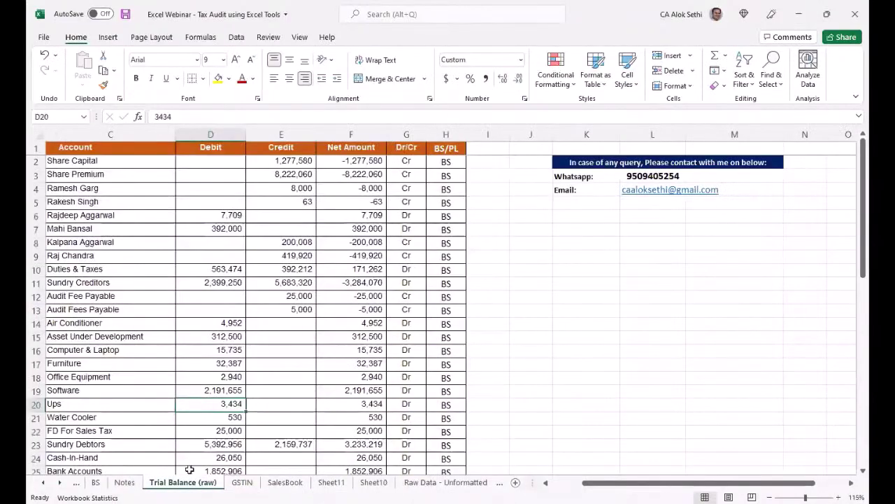